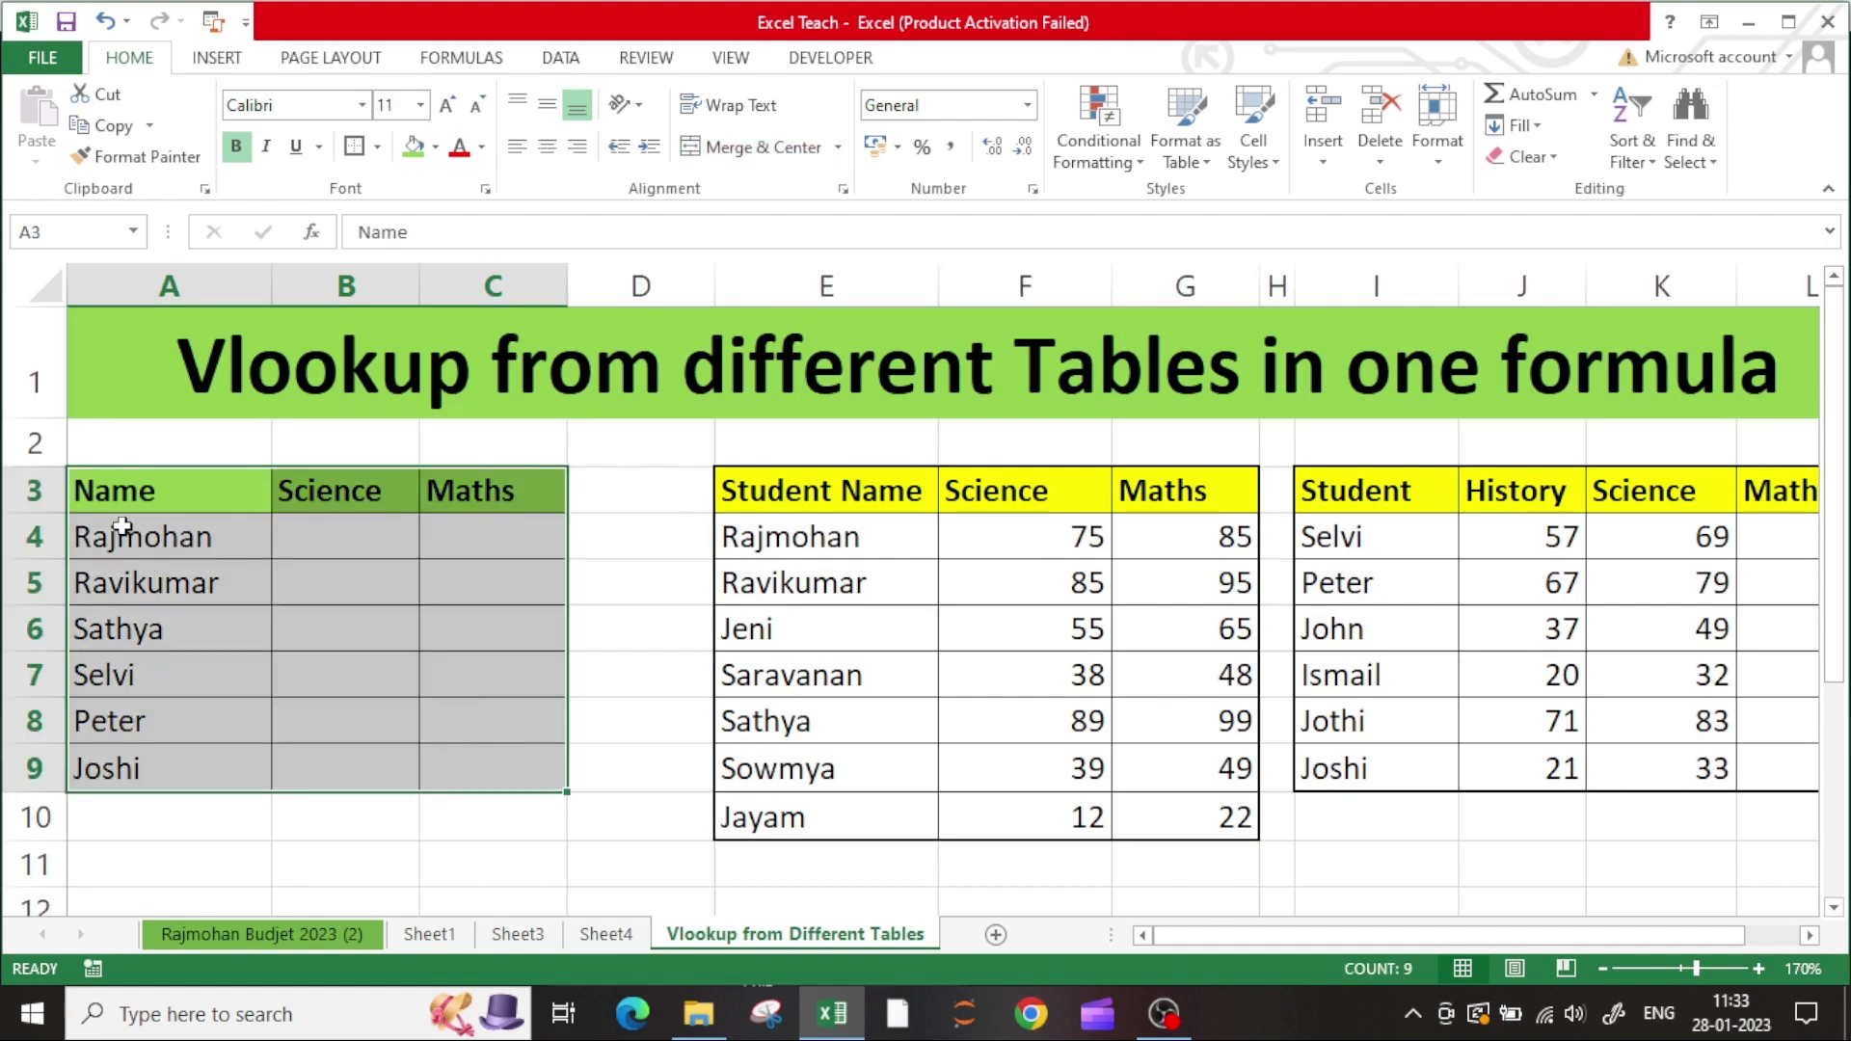
# - Examine the name list in the result table and compare the column headers of the two source mark tables
pyautogui.click(131, 538)
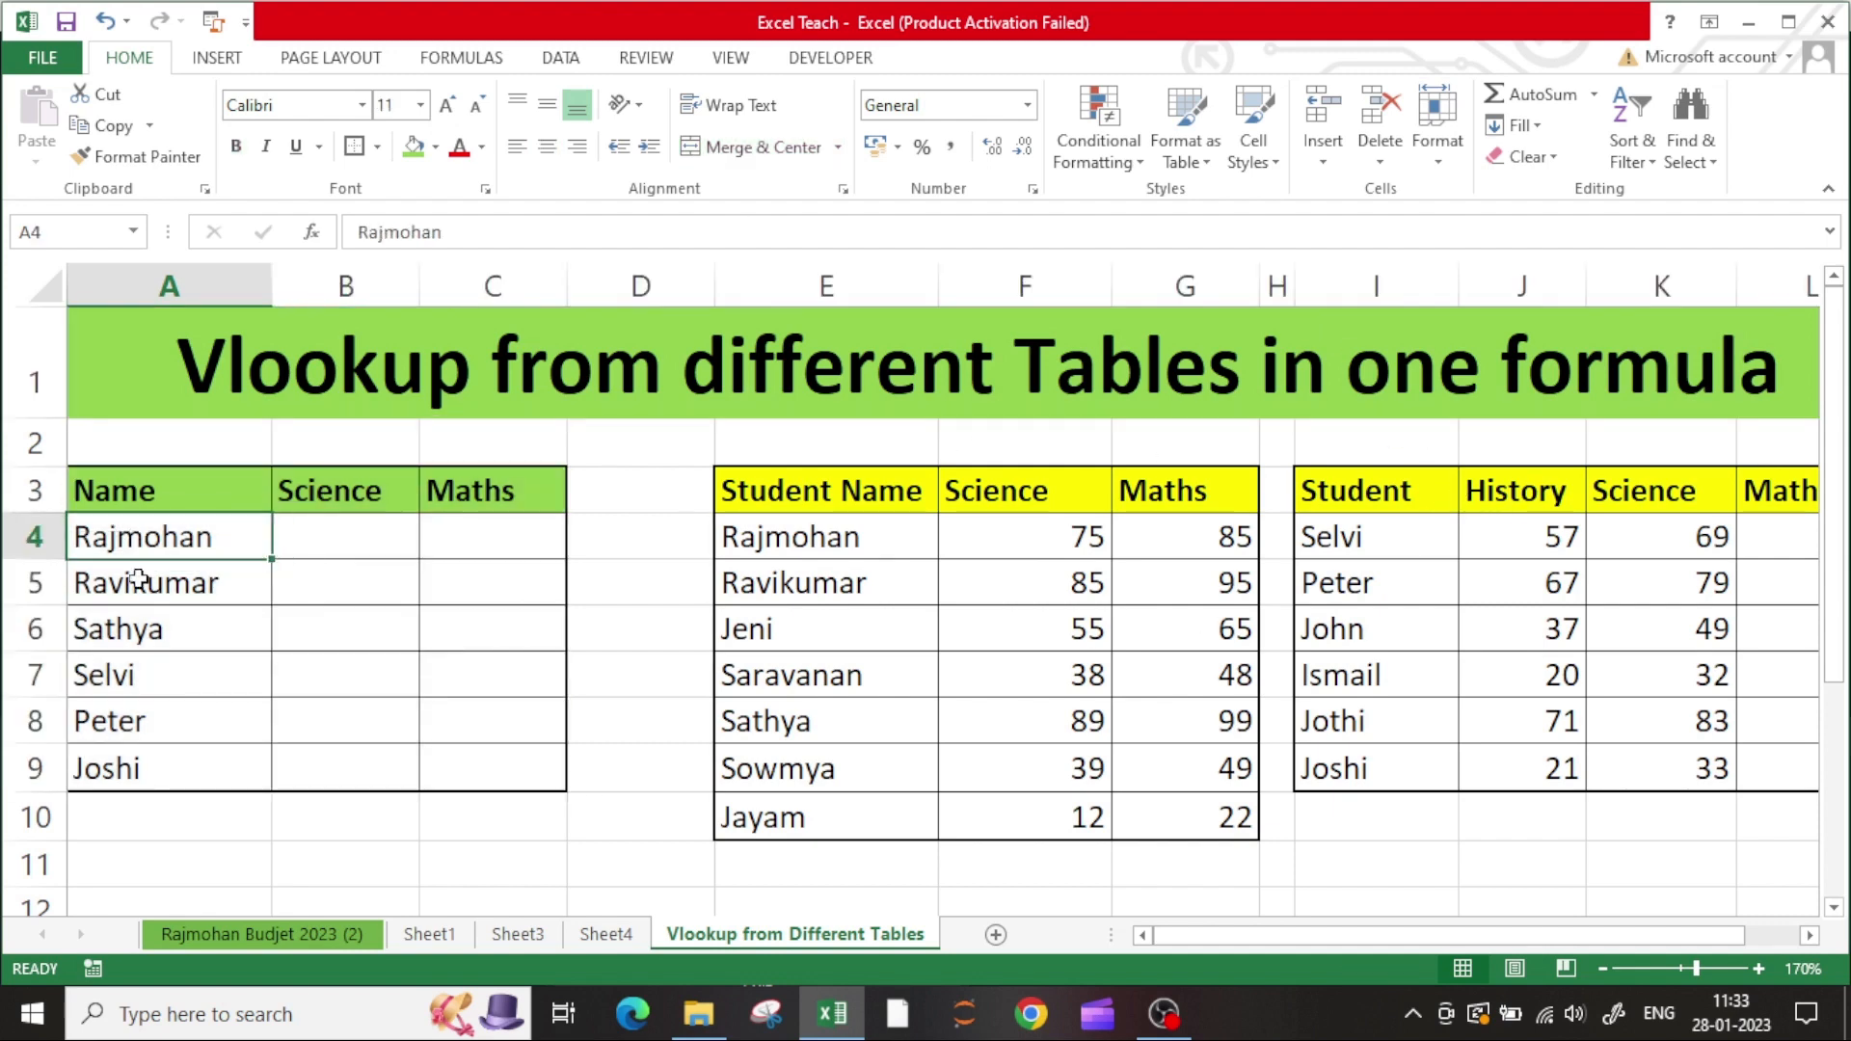
pyautogui.click(152, 587)
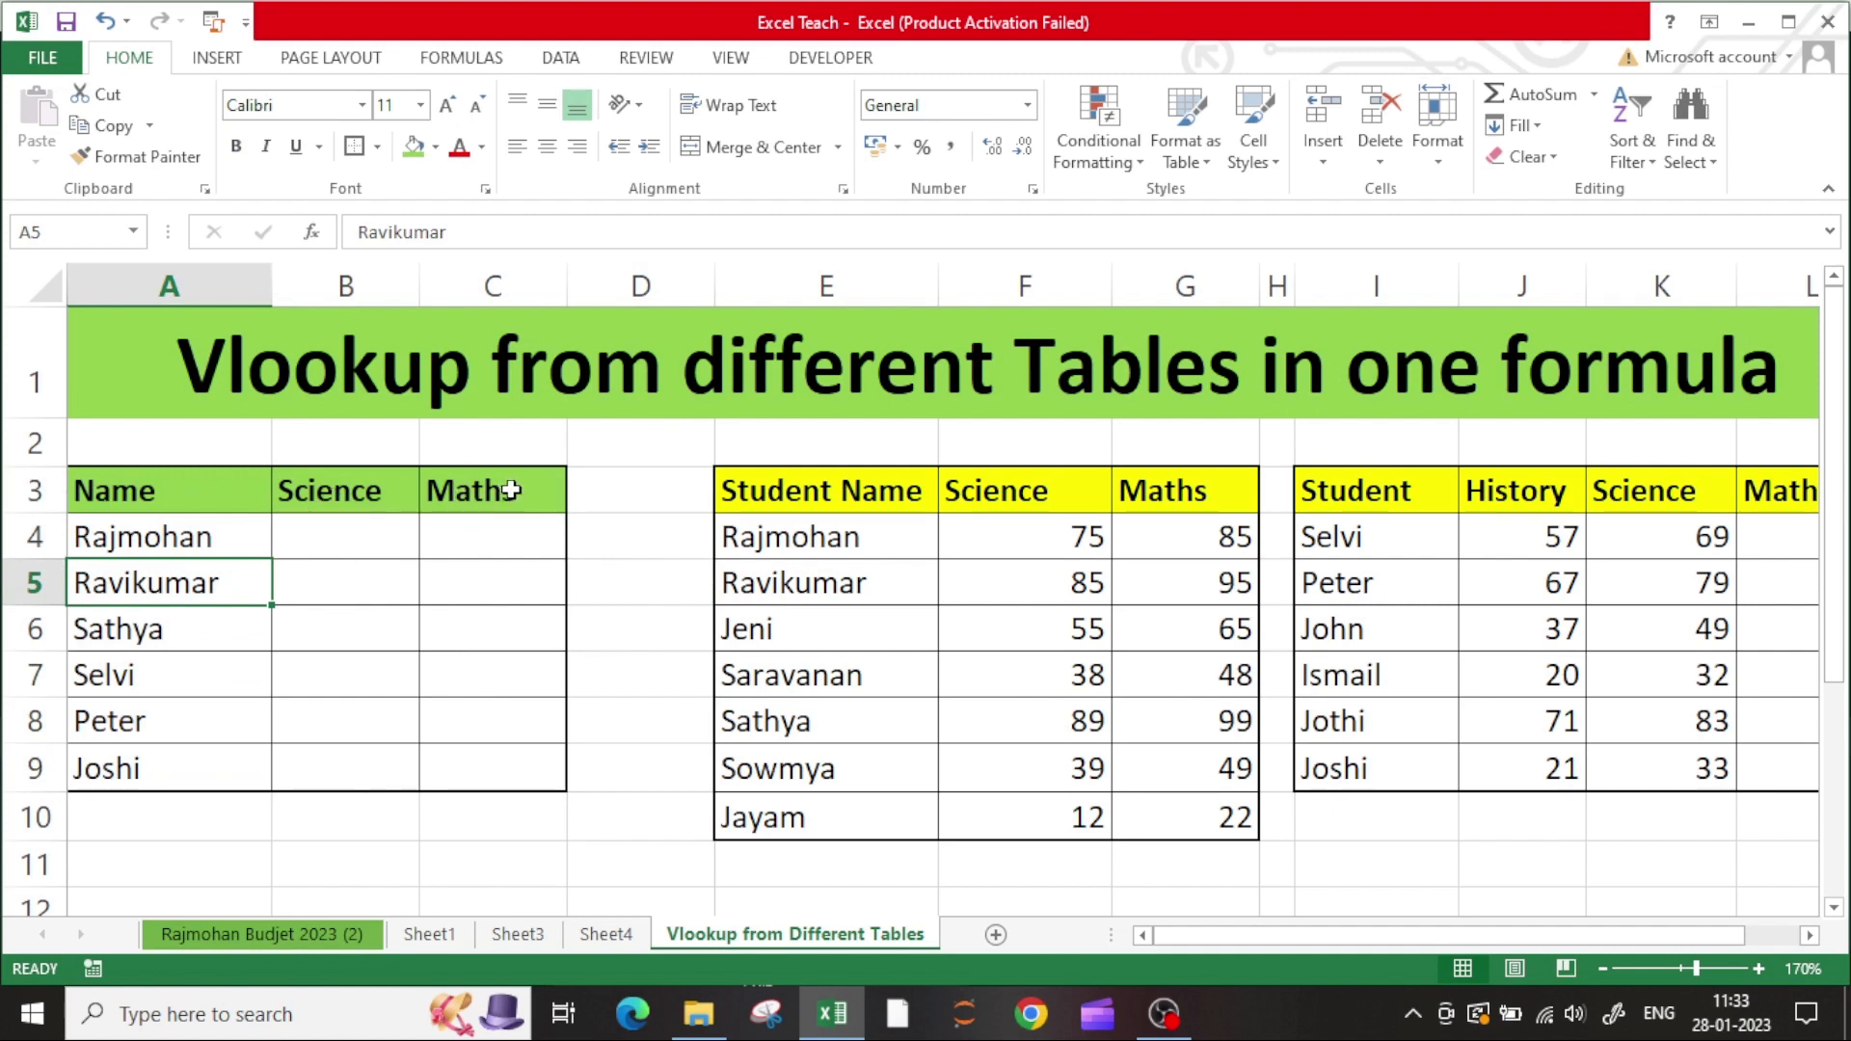
pyautogui.click(328, 571)
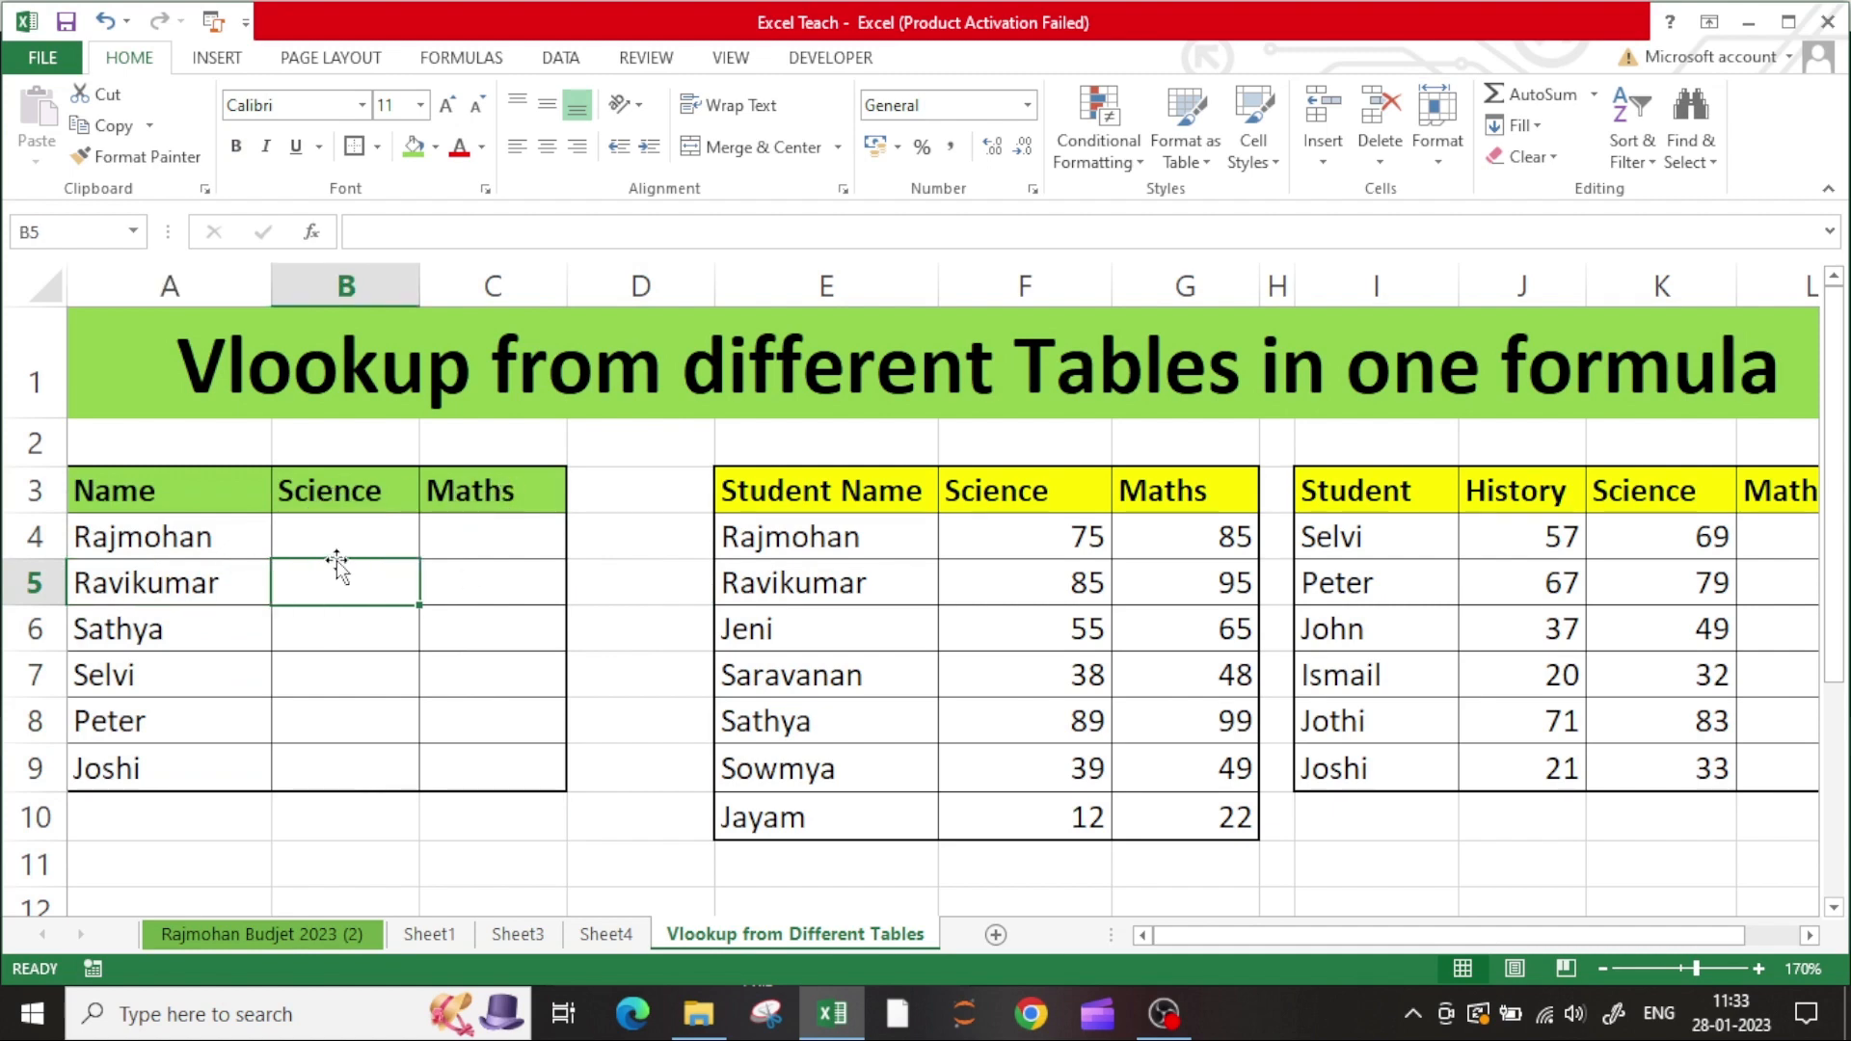
pyautogui.click(867, 547)
pyautogui.click(1434, 538)
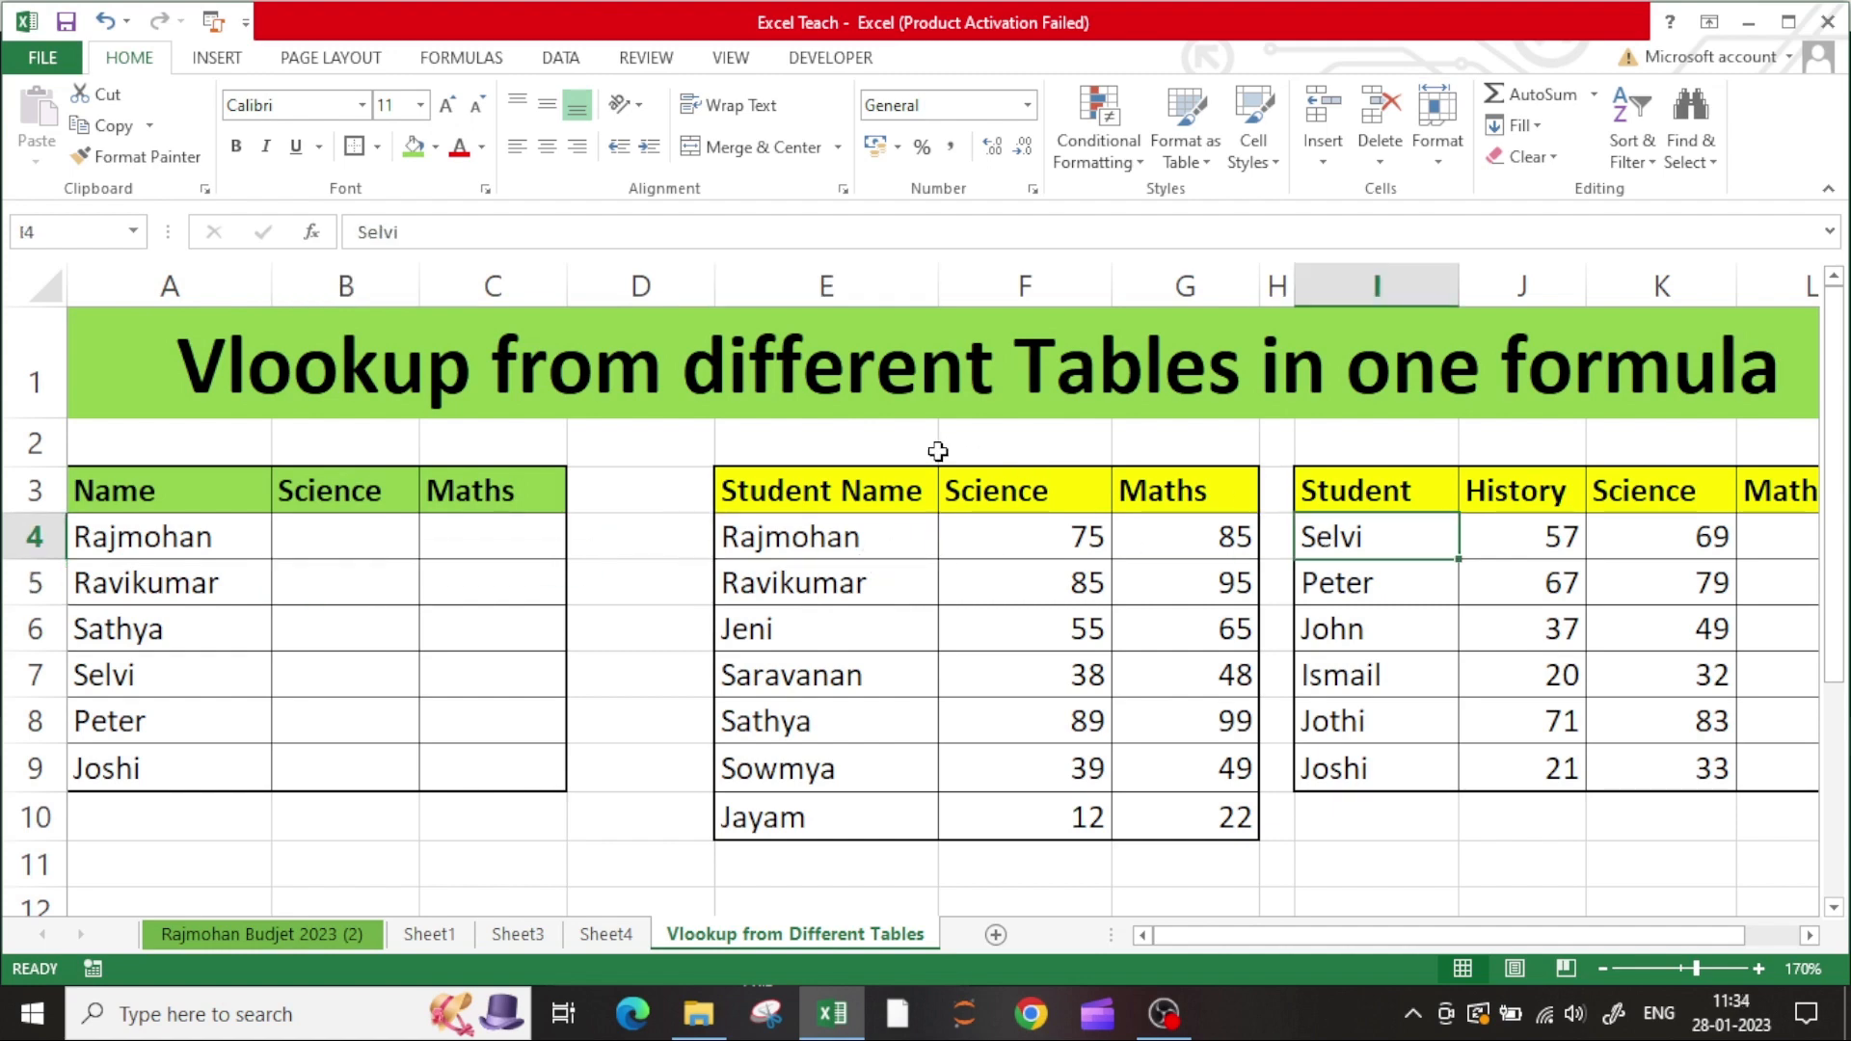
pyautogui.click(1510, 536)
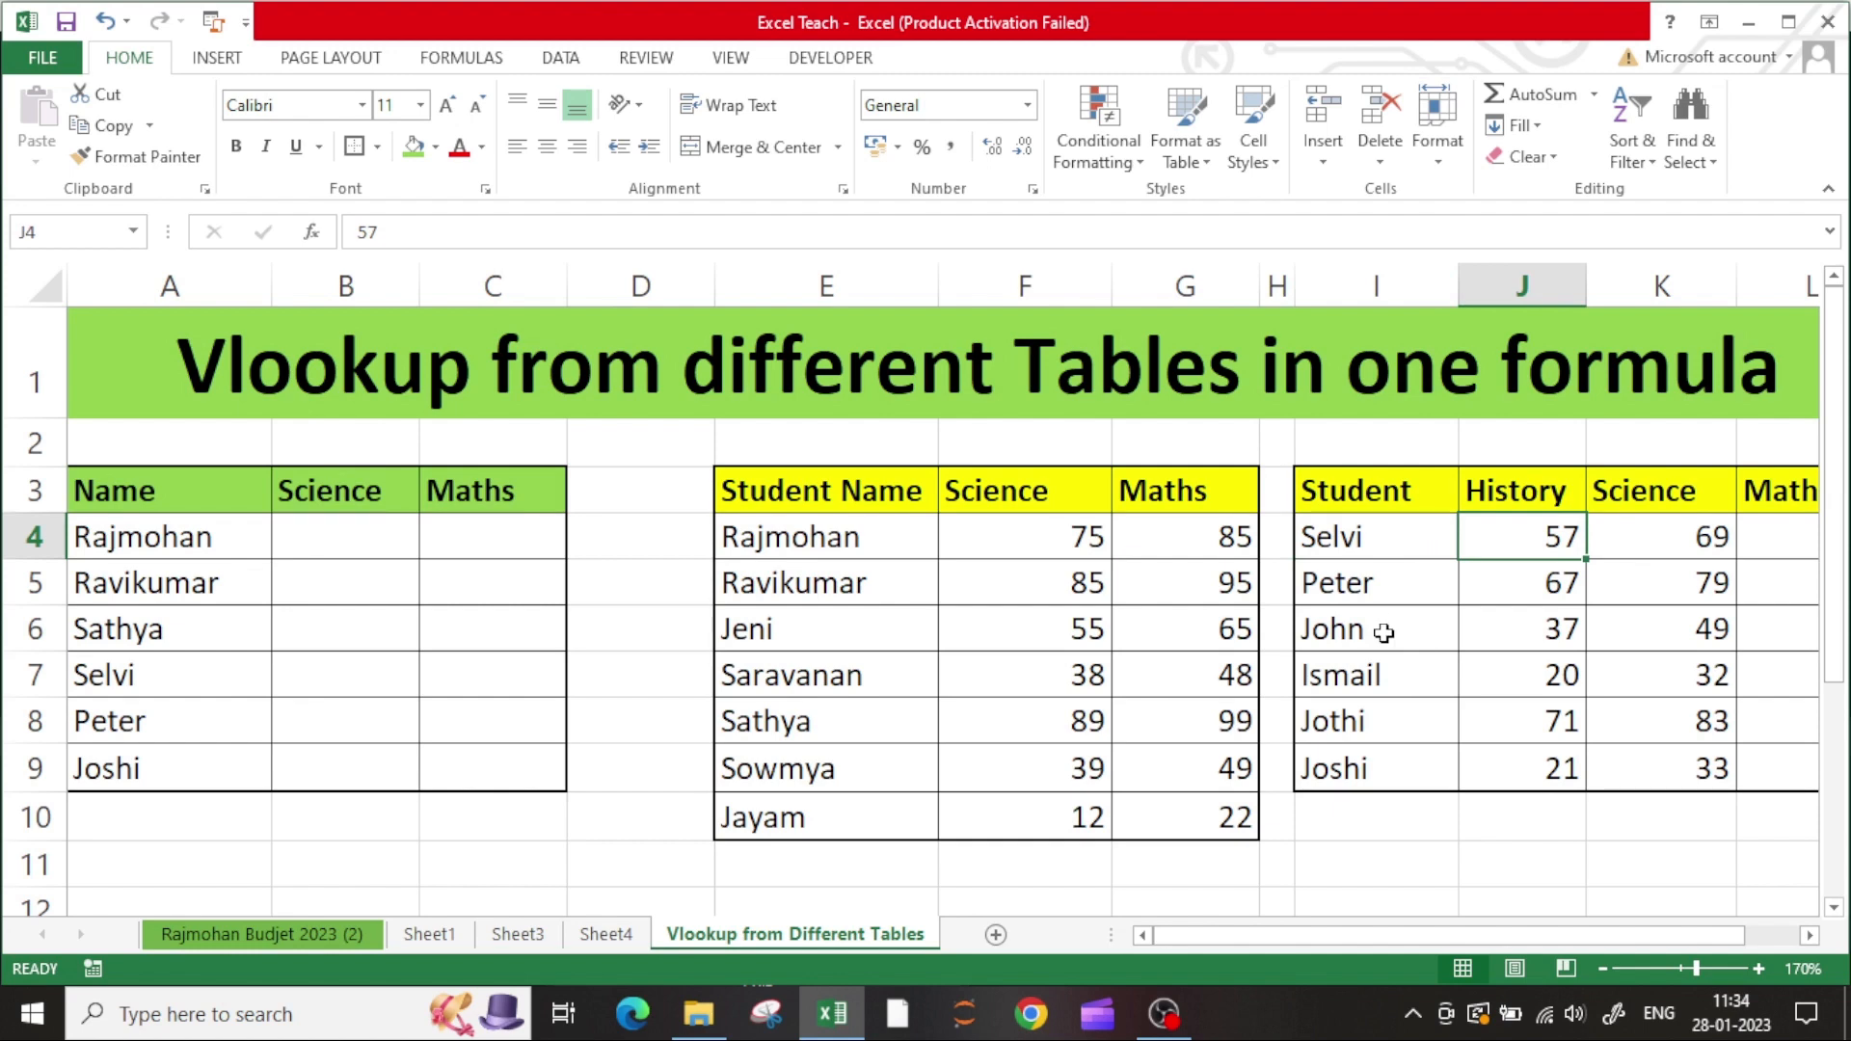
pyautogui.click(1162, 487)
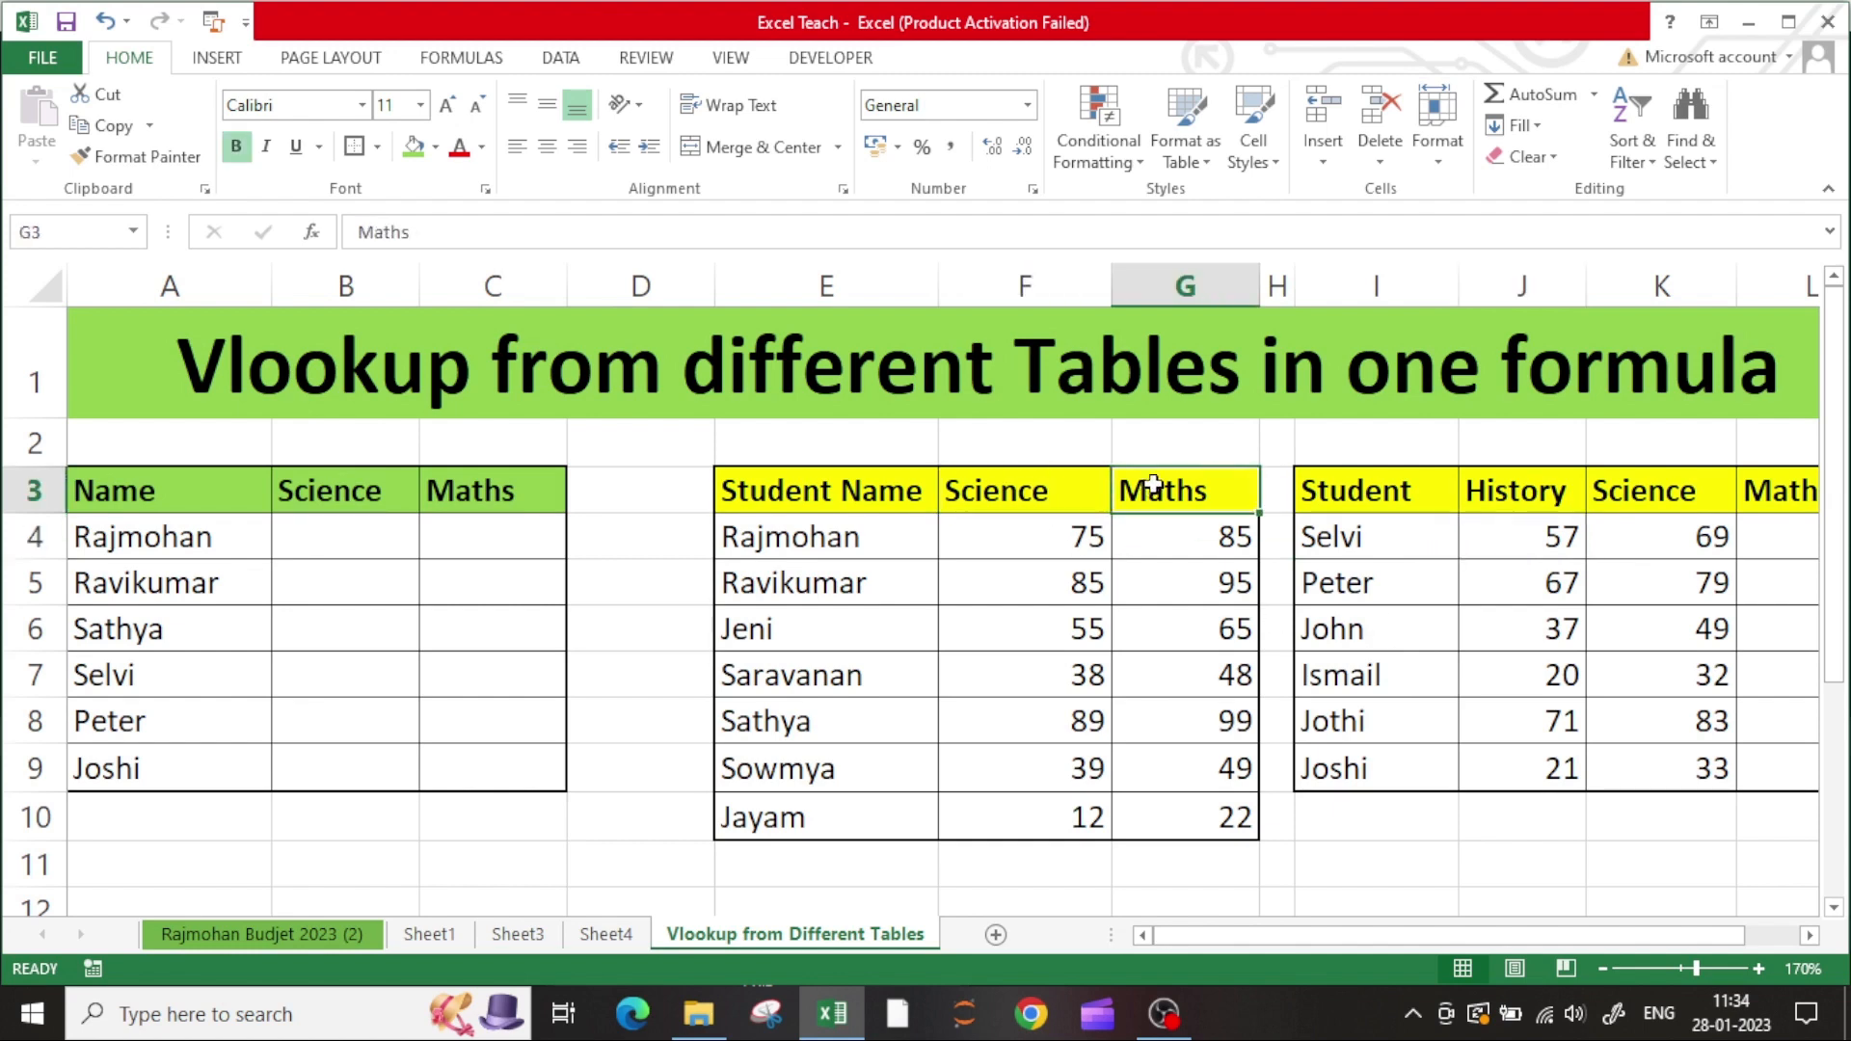
pyautogui.click(1410, 492)
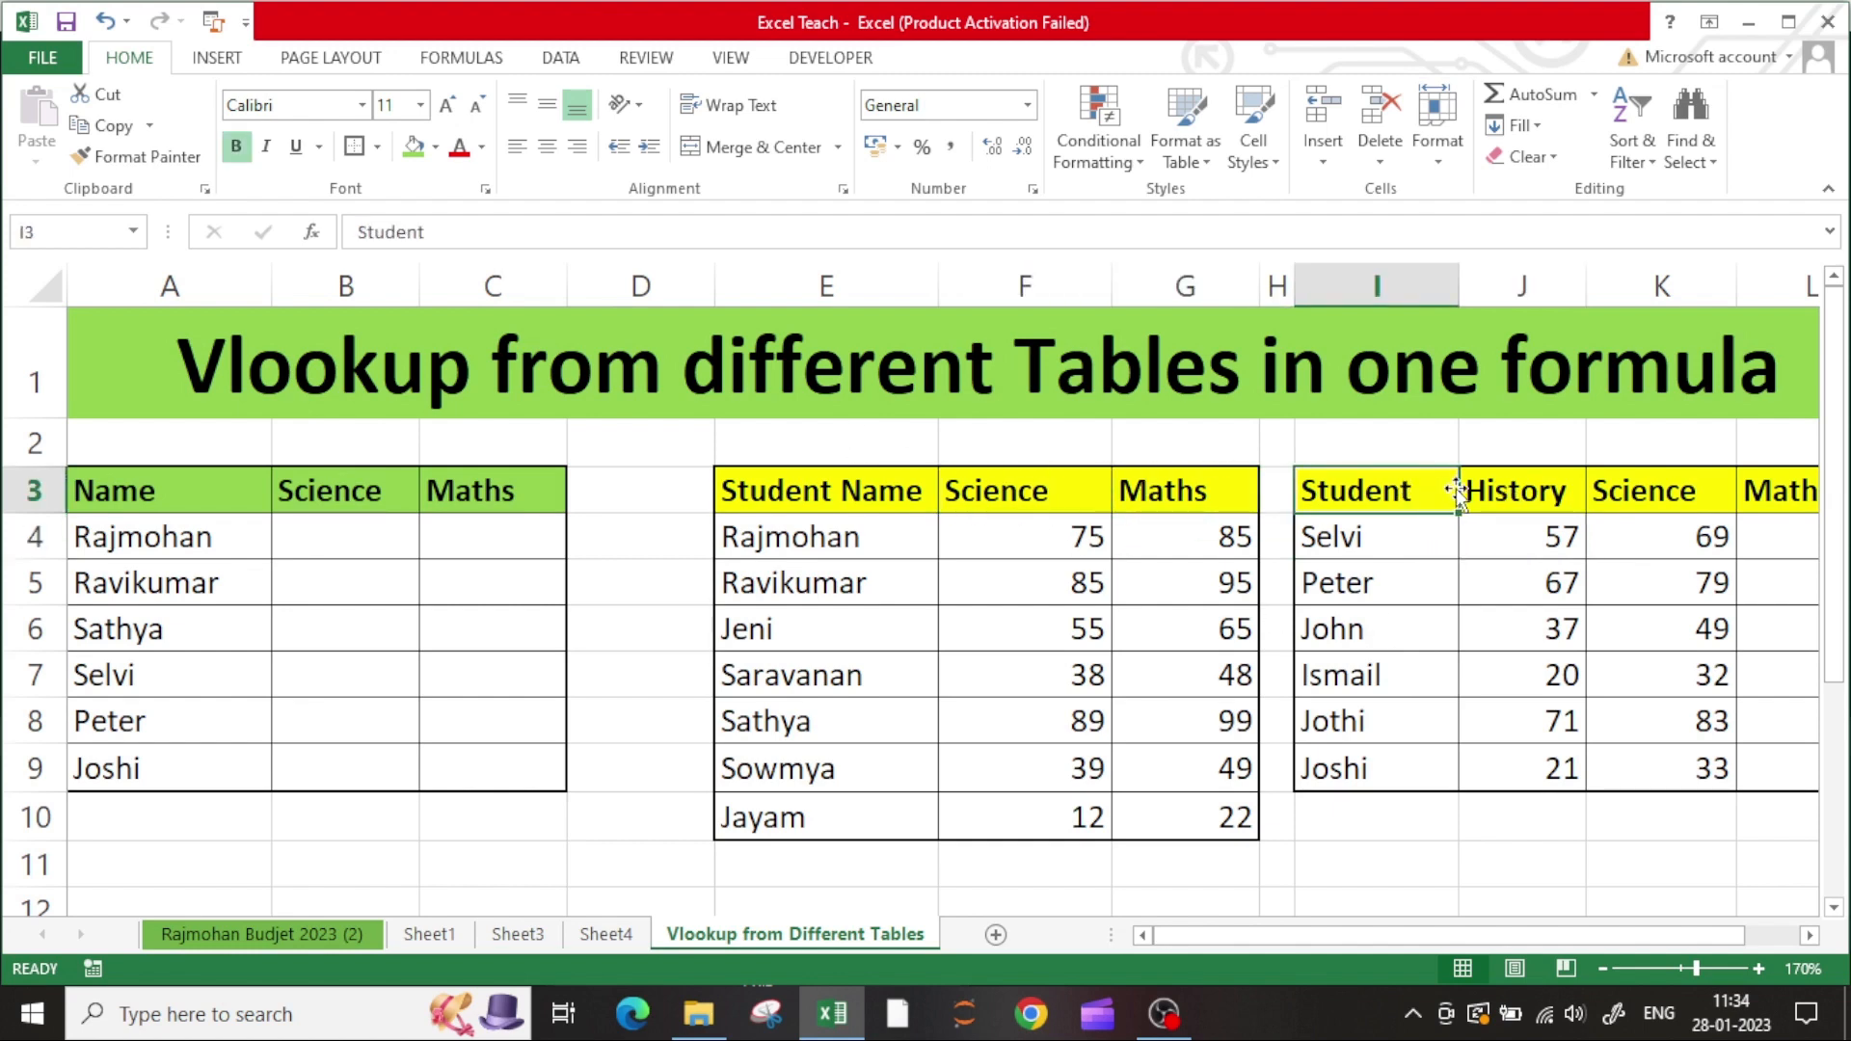
pyautogui.click(1509, 494)
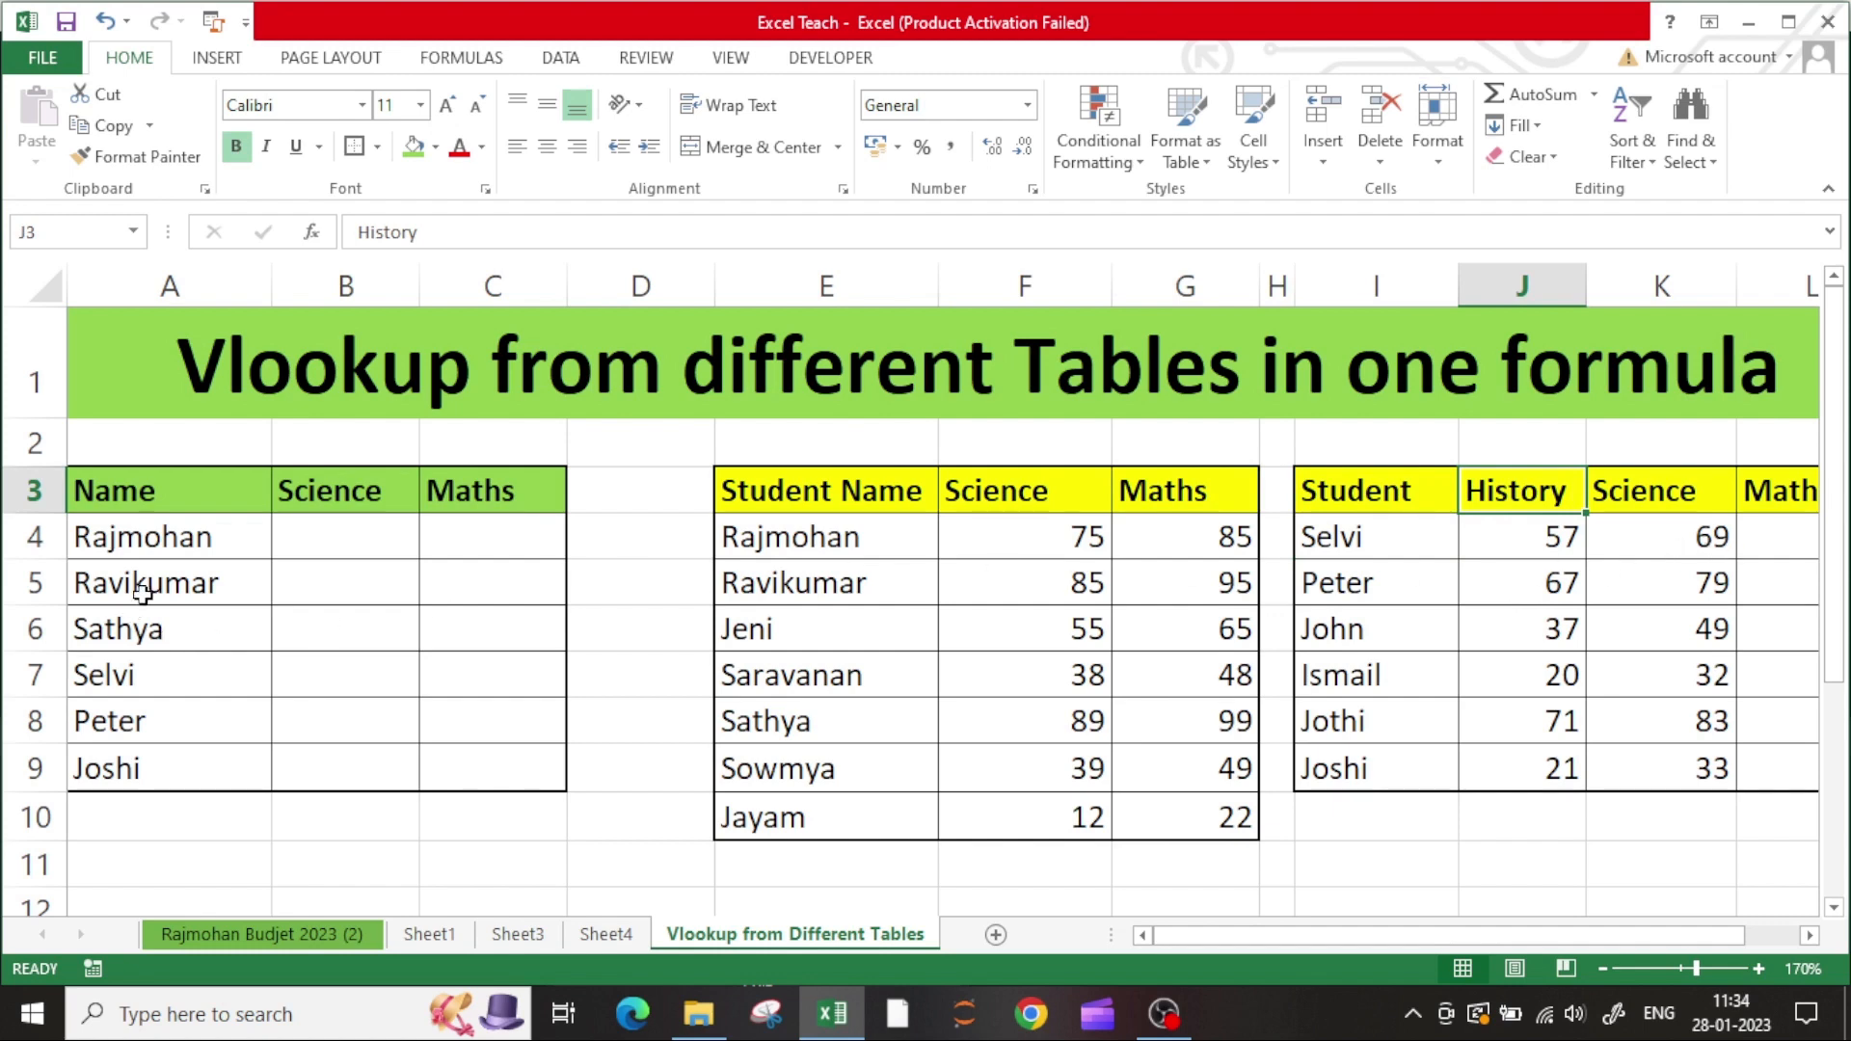
pyautogui.click(188, 549)
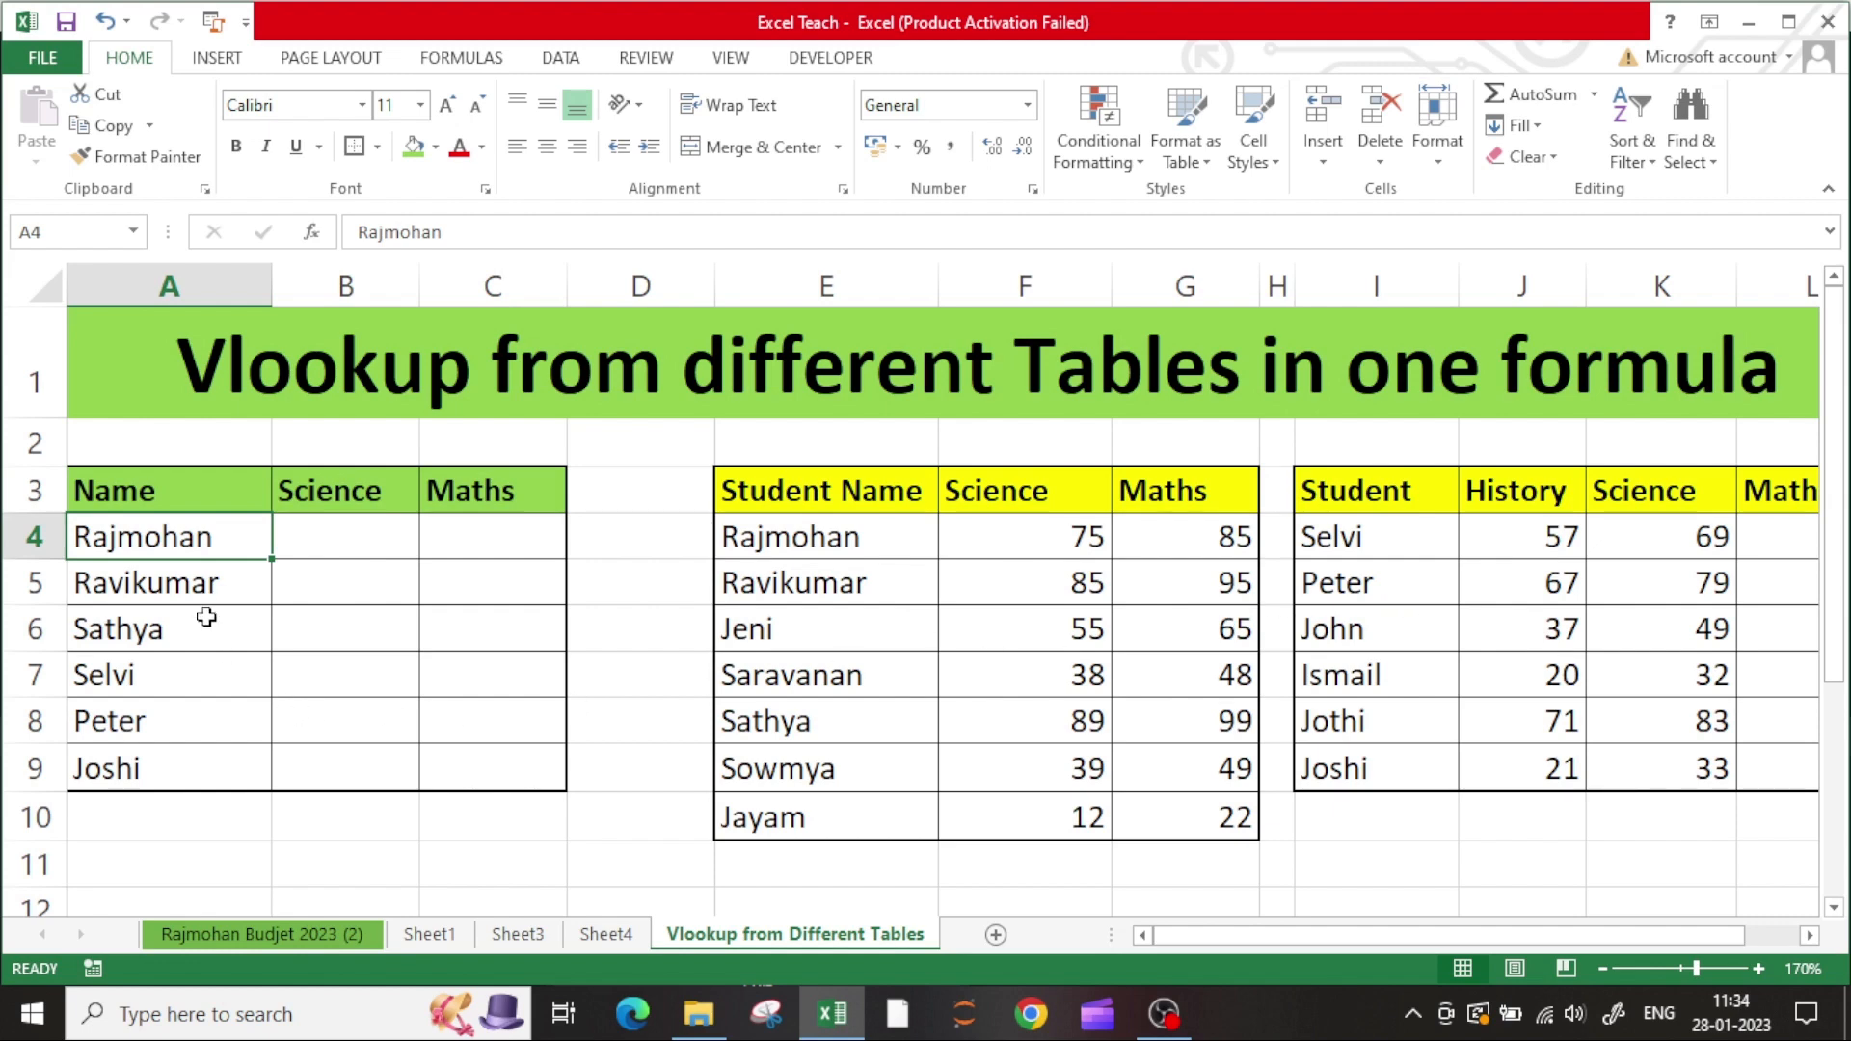
pyautogui.click(188, 584)
pyautogui.click(183, 542)
pyautogui.click(1498, 586)
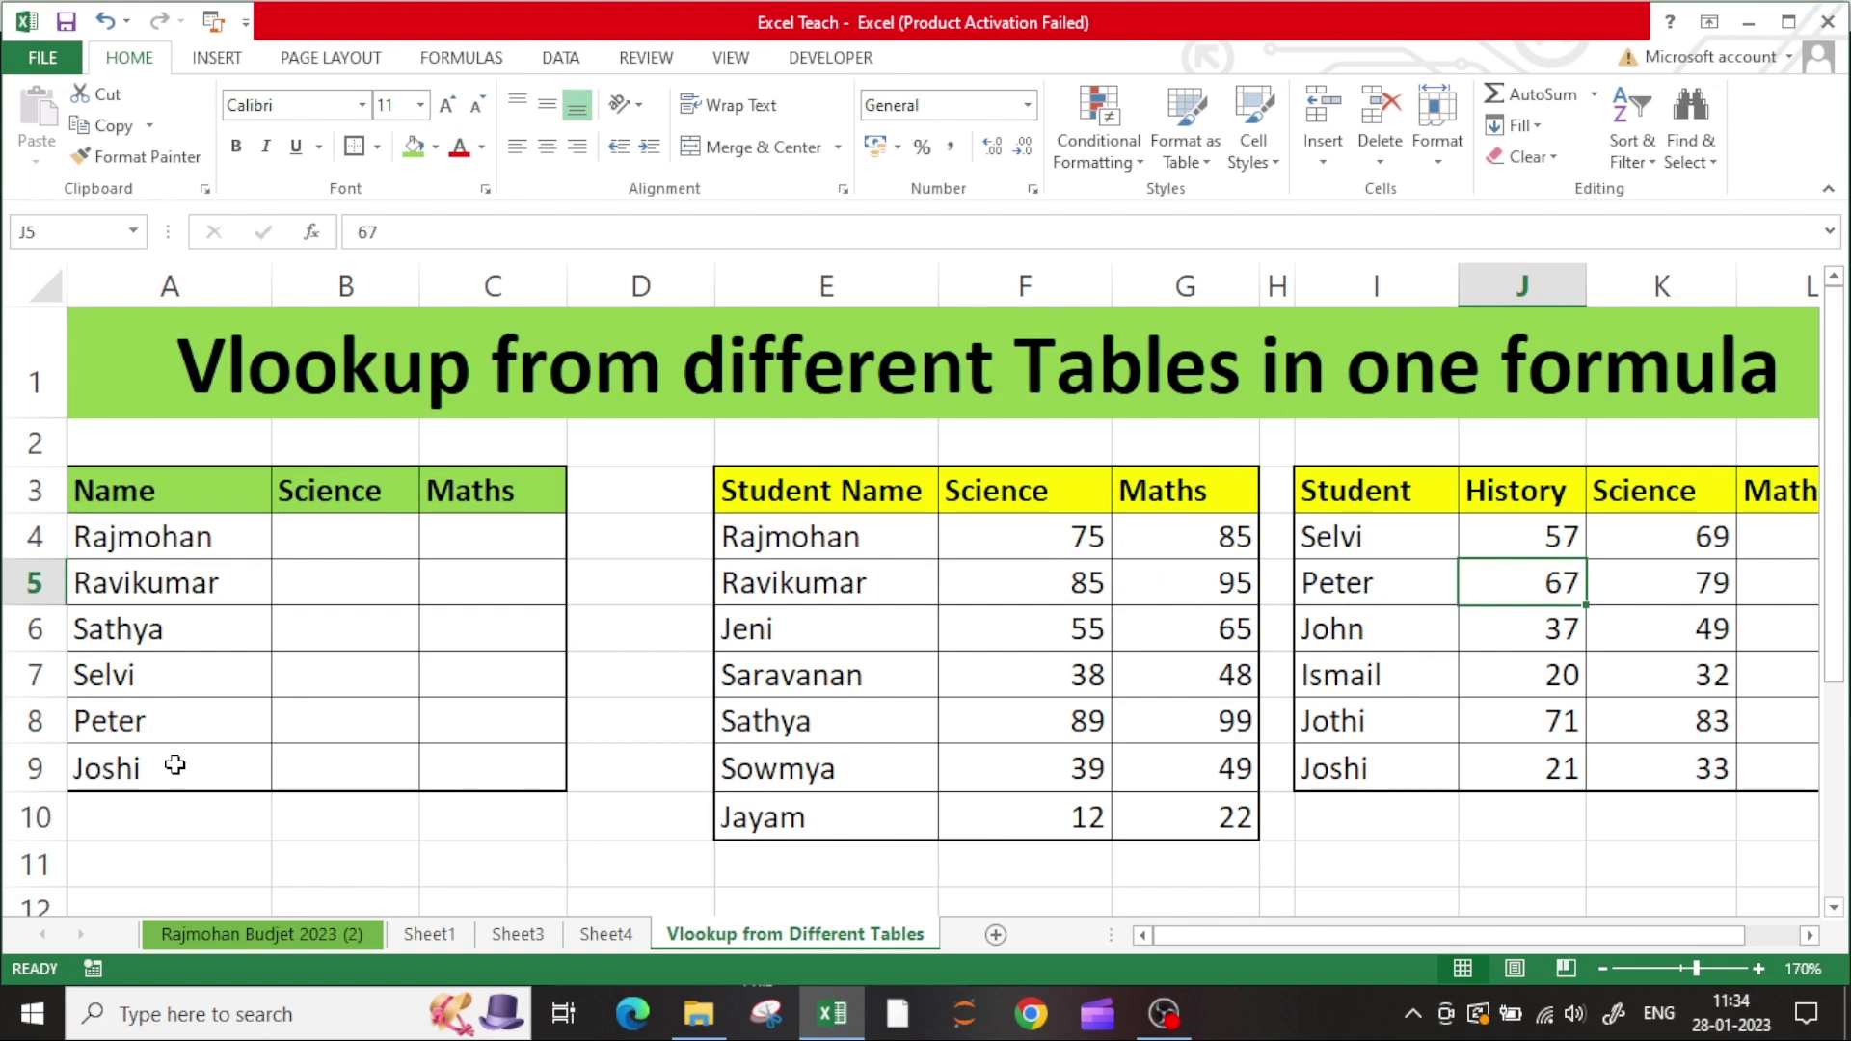
# - Compare the first result row with the Student Name and Science columns of the source table in columns E to G
pyautogui.click(354, 548)
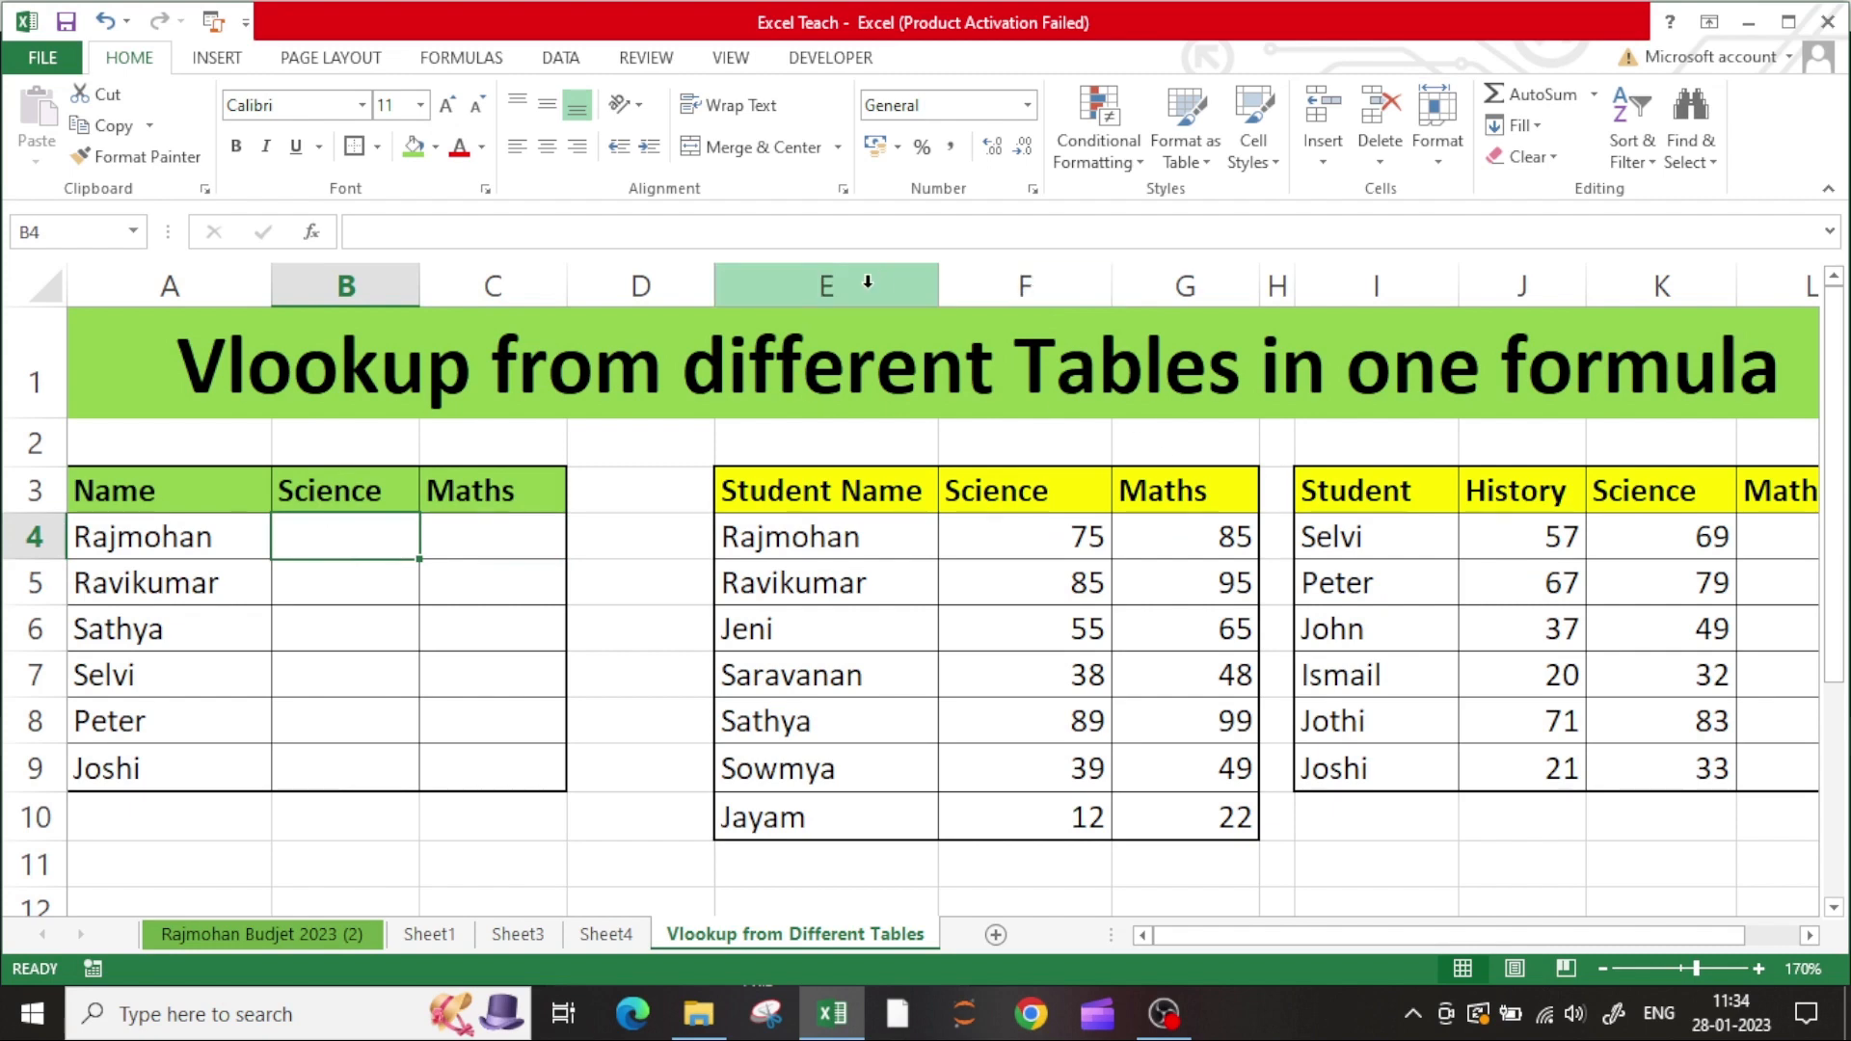
pyautogui.moveTo(868, 282); pyautogui.dragTo(991, 285)
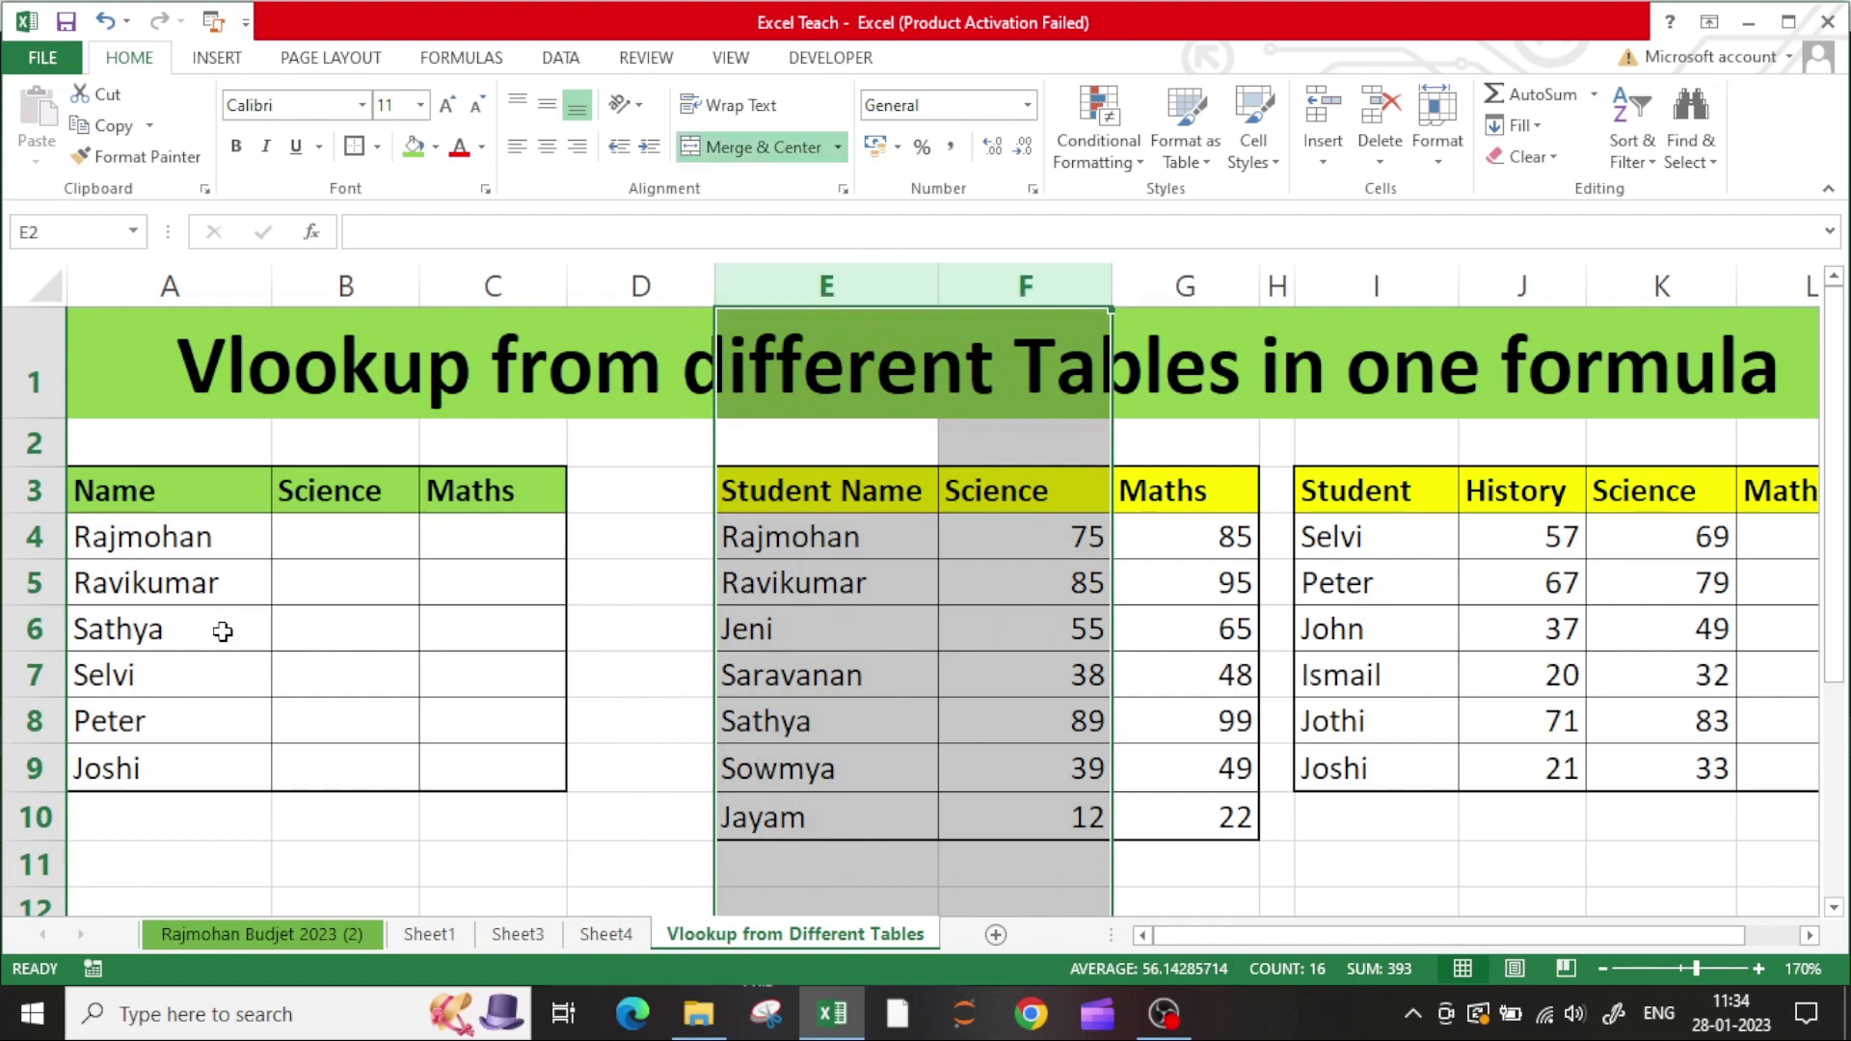
pyautogui.click(19, 583)
pyautogui.click(30, 633)
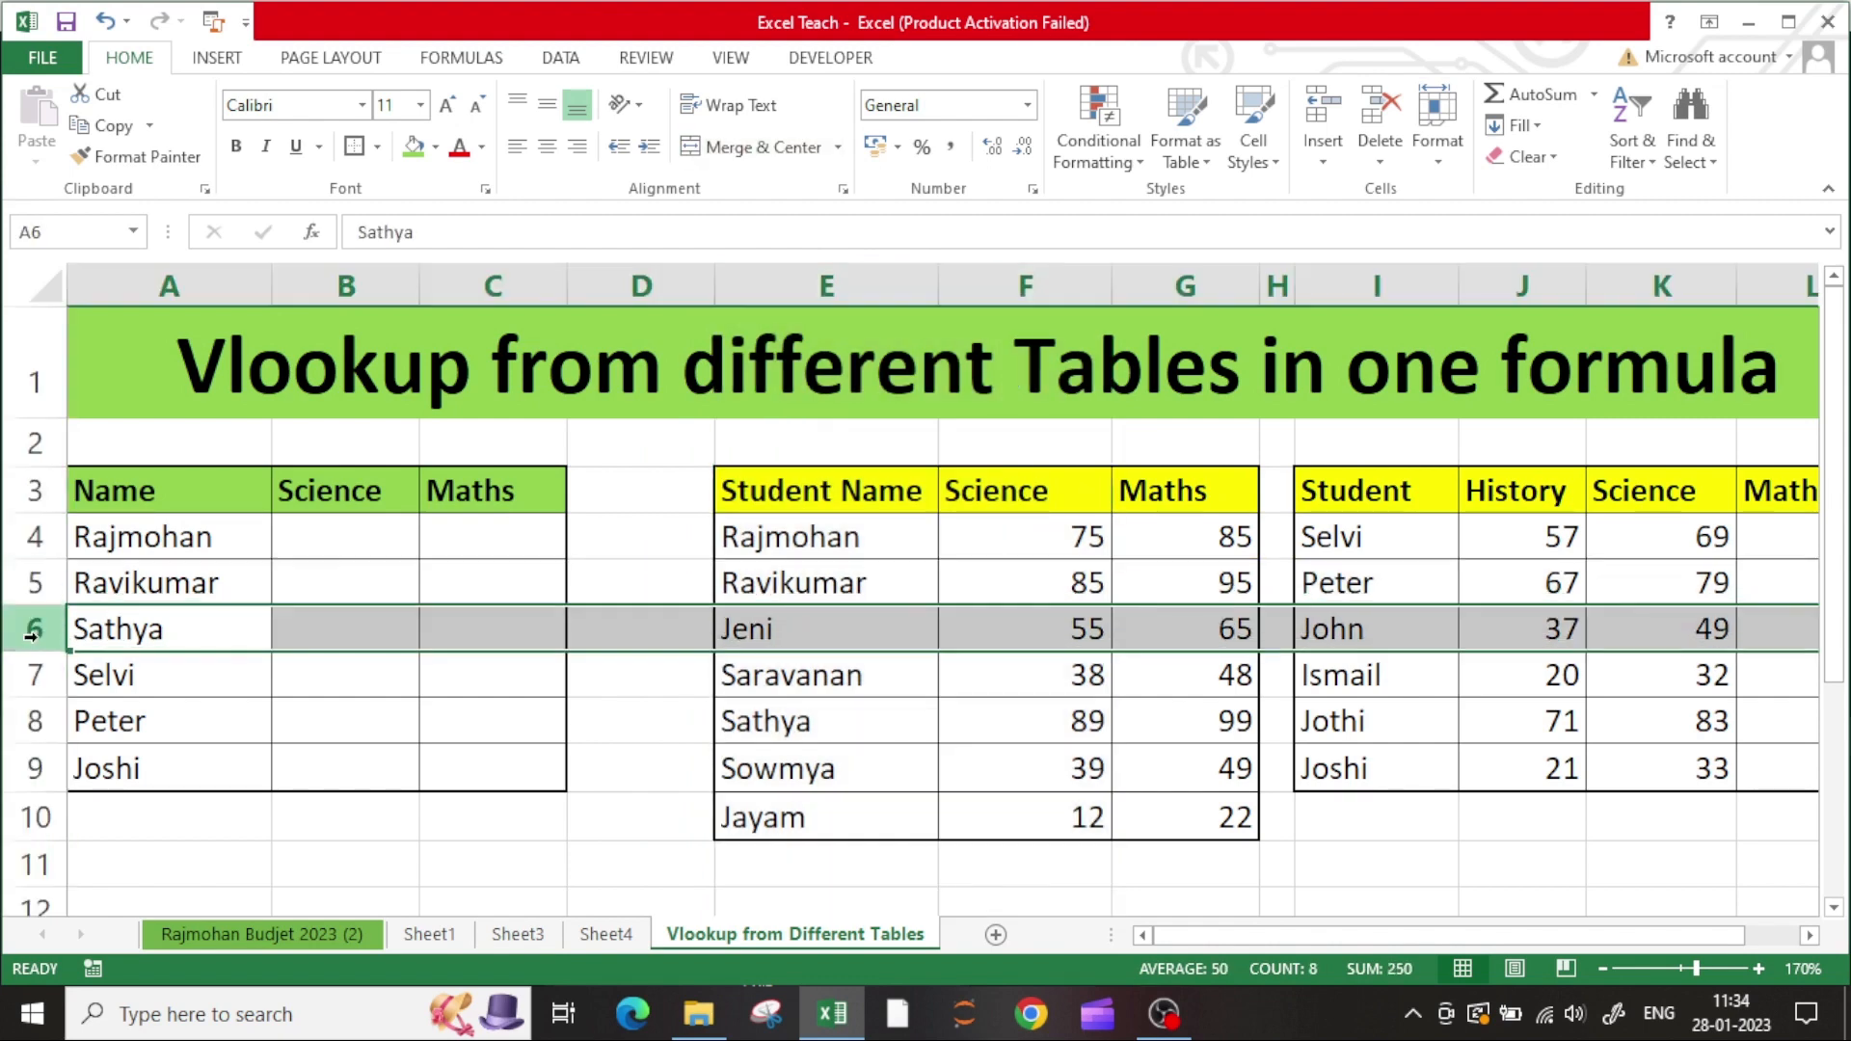
pyautogui.click(785, 501)
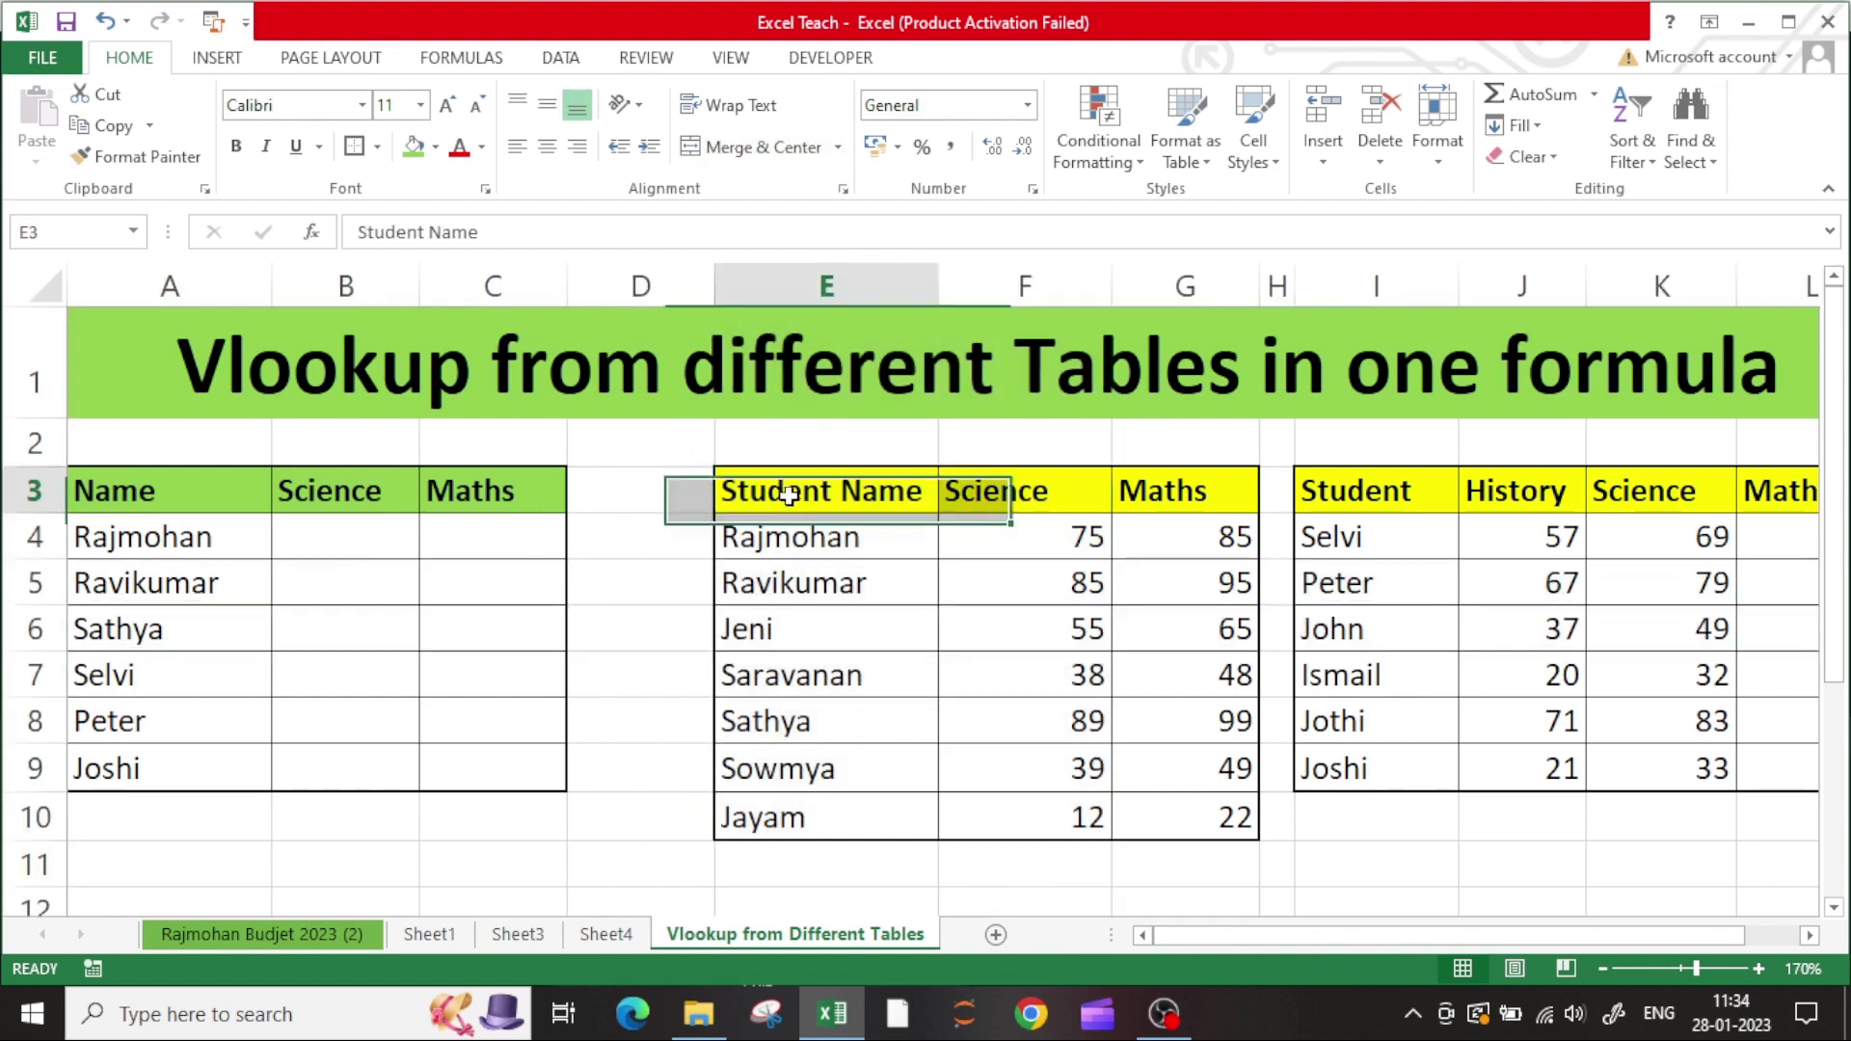
pyautogui.moveTo(829, 286); pyautogui.dragTo(1101, 288)
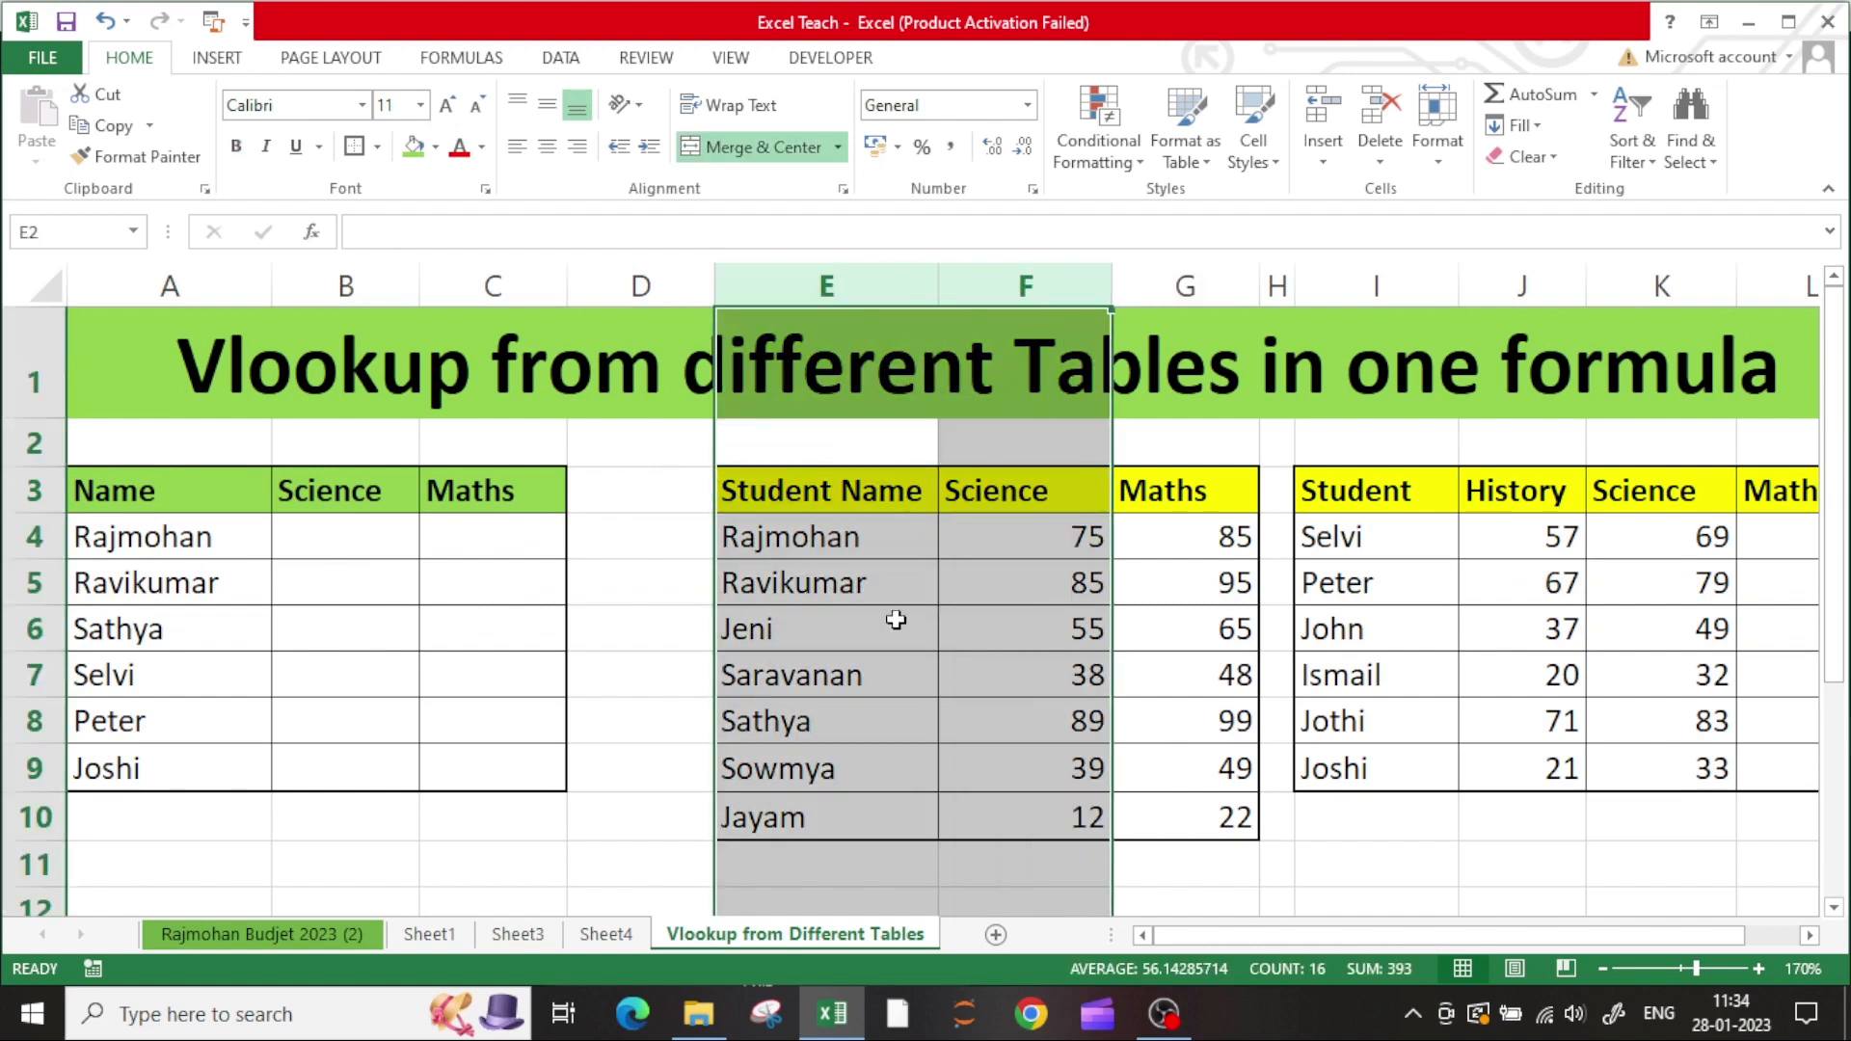
pyautogui.click(340, 540)
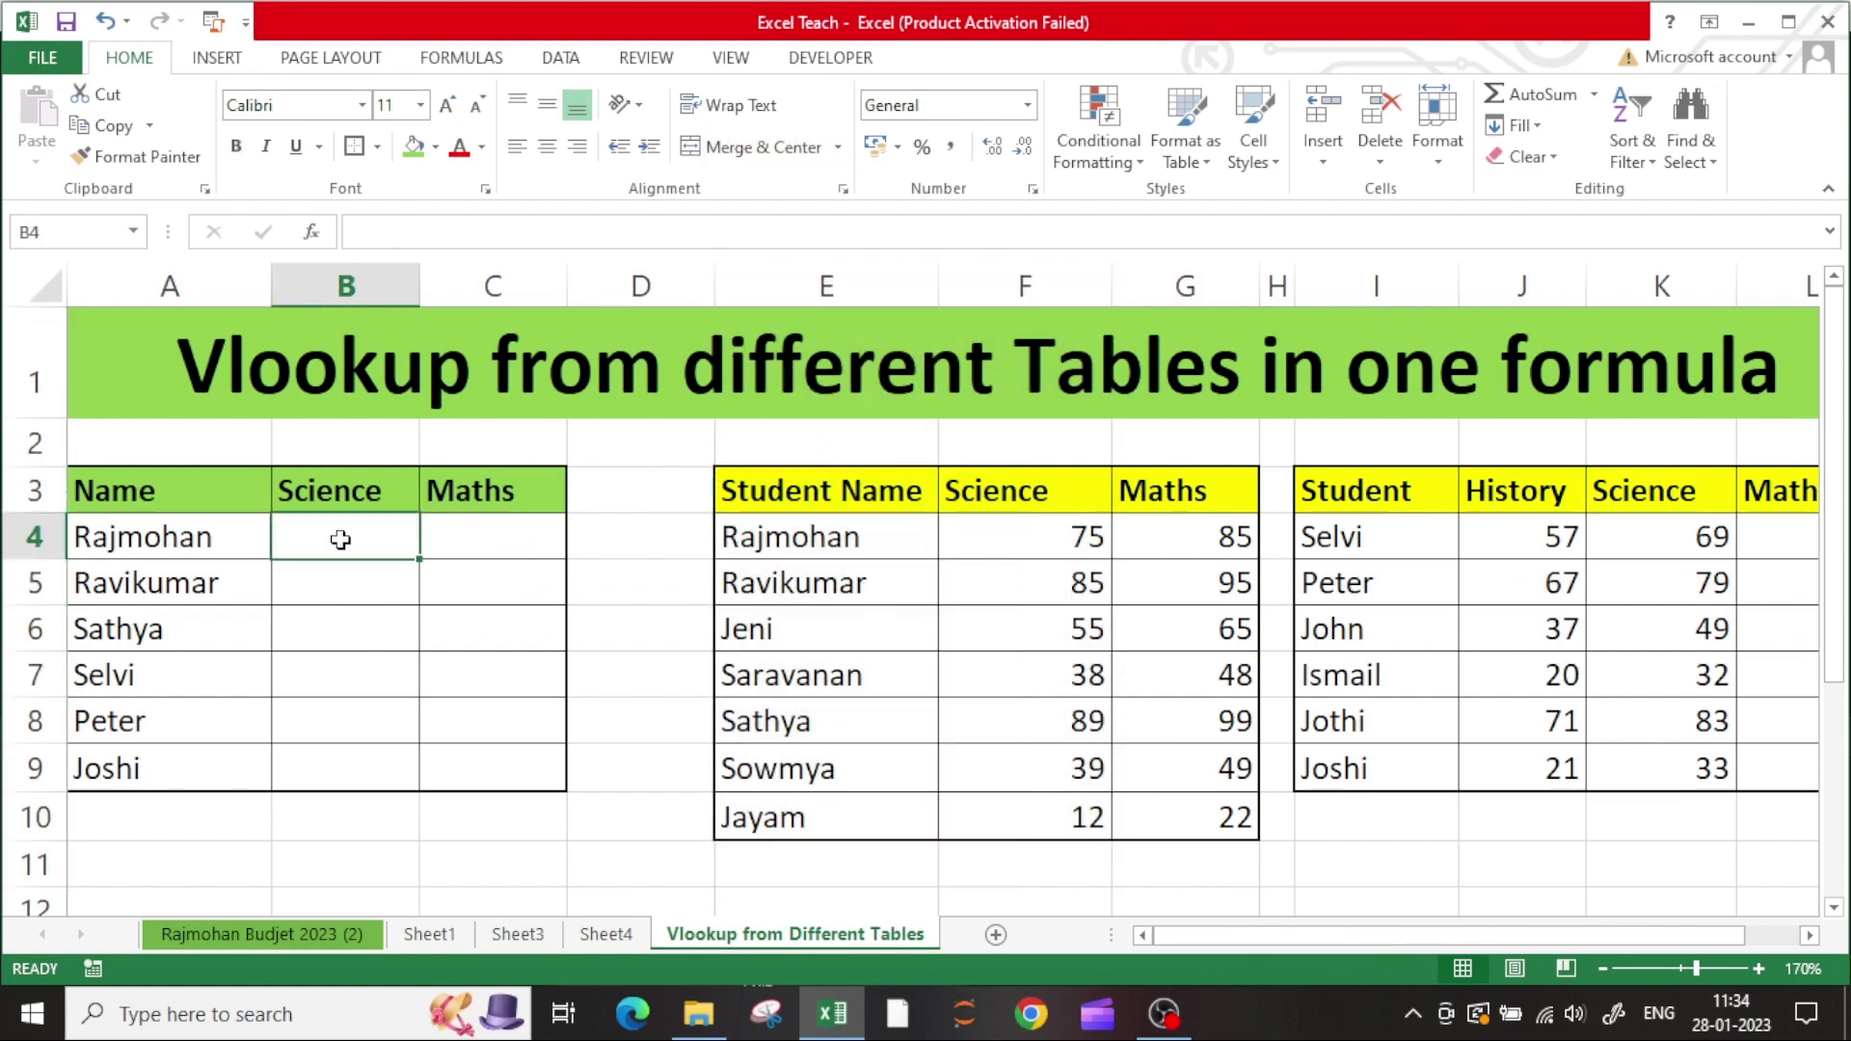
pyautogui.click(831, 538)
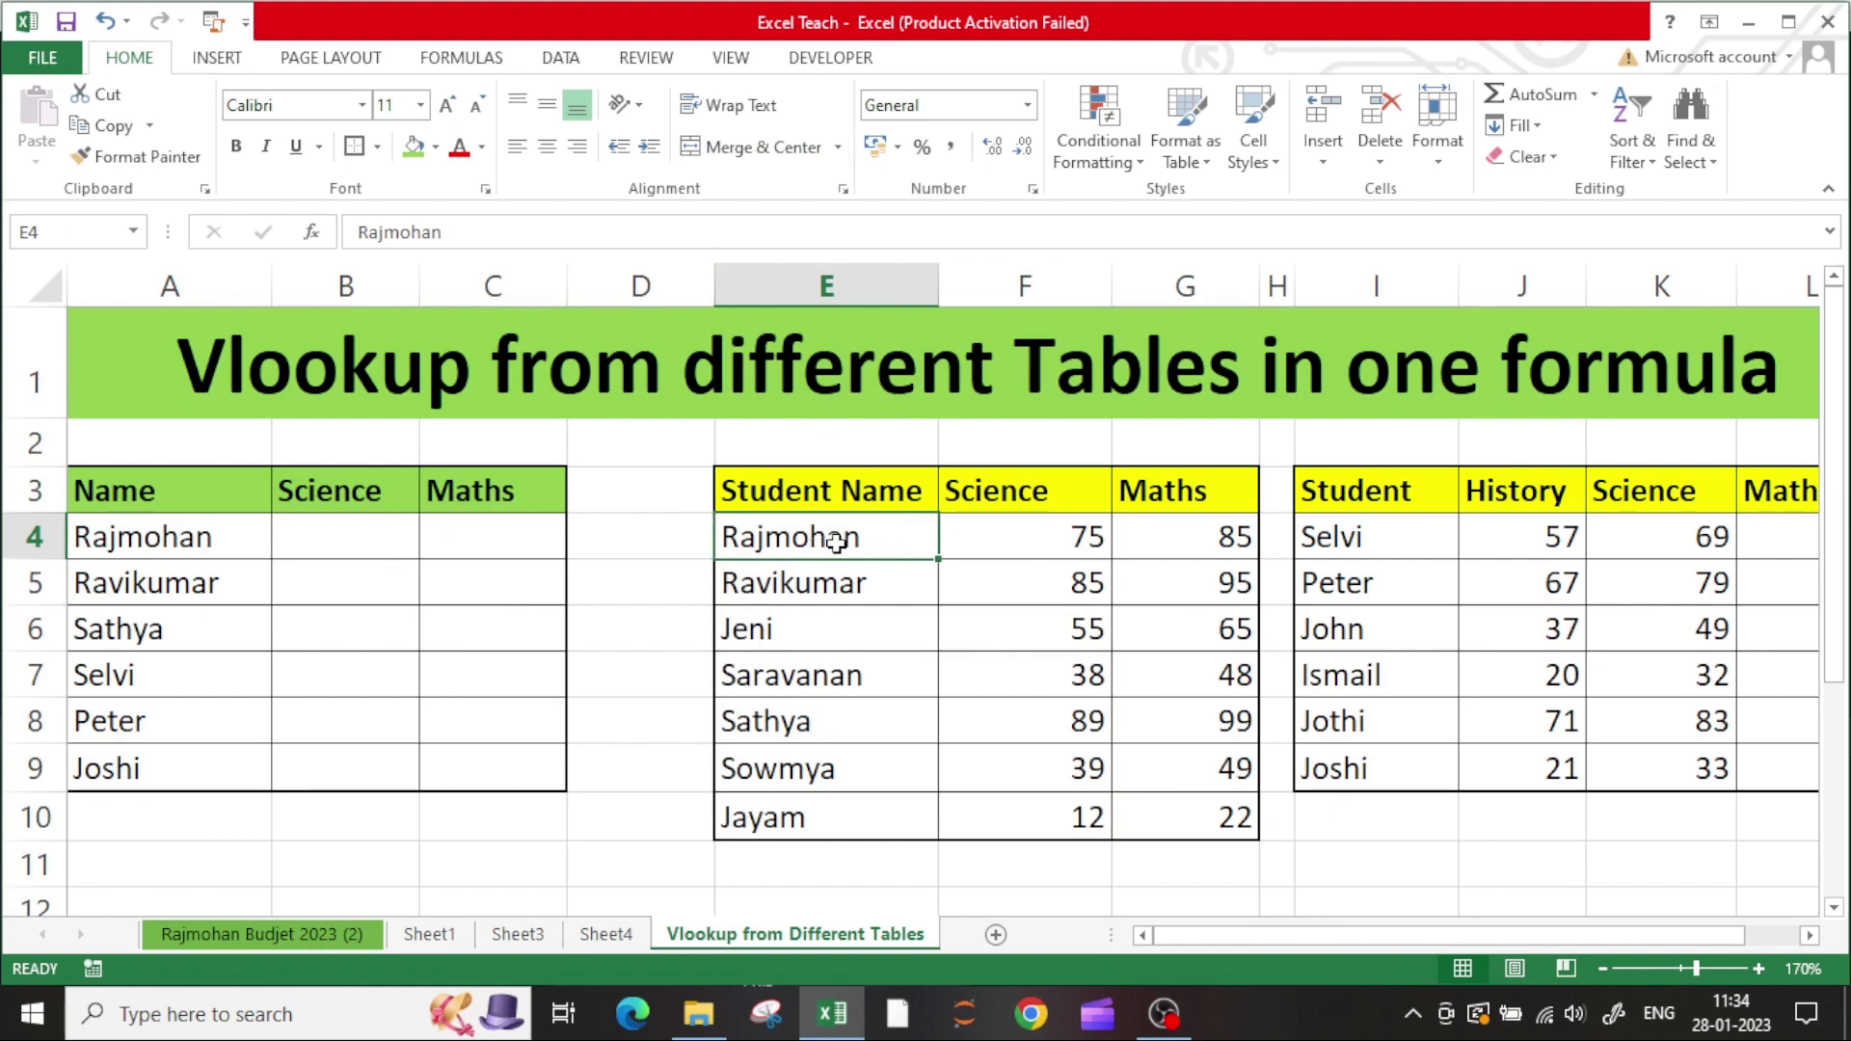
pyautogui.click(133, 532)
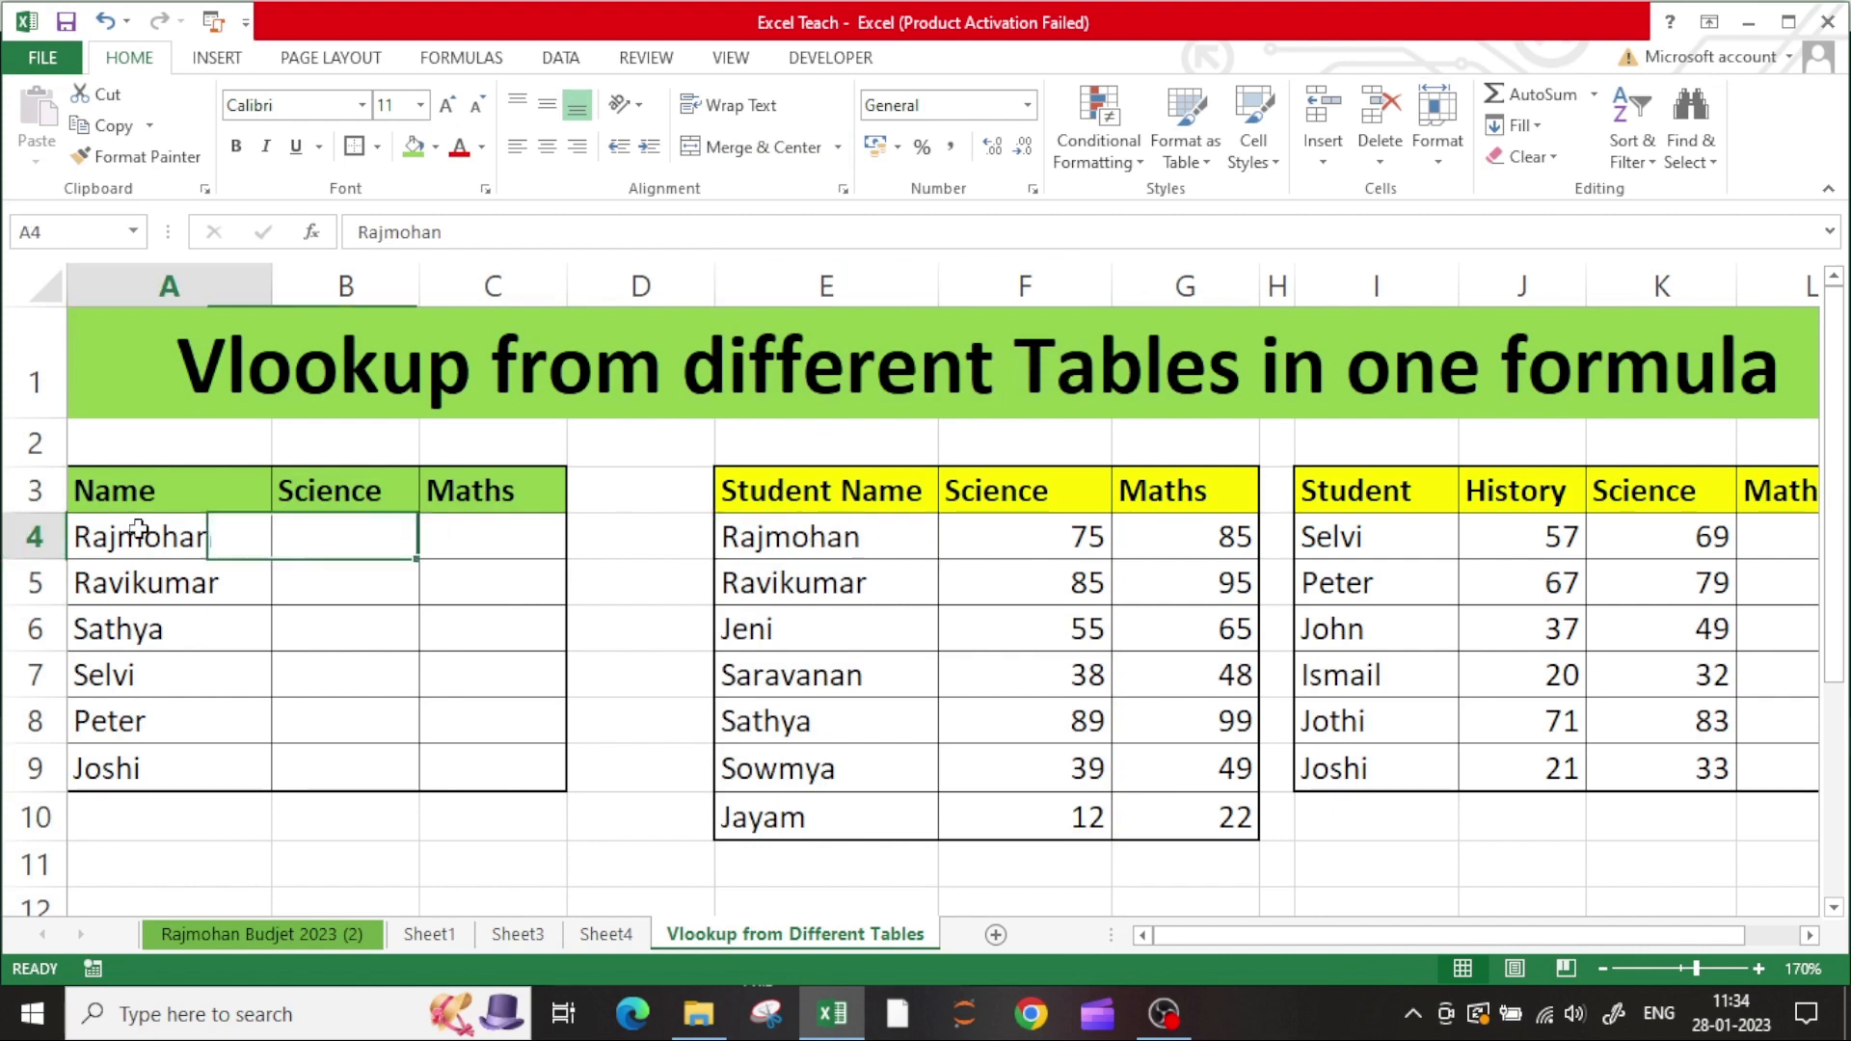
pyautogui.click(1003, 545)
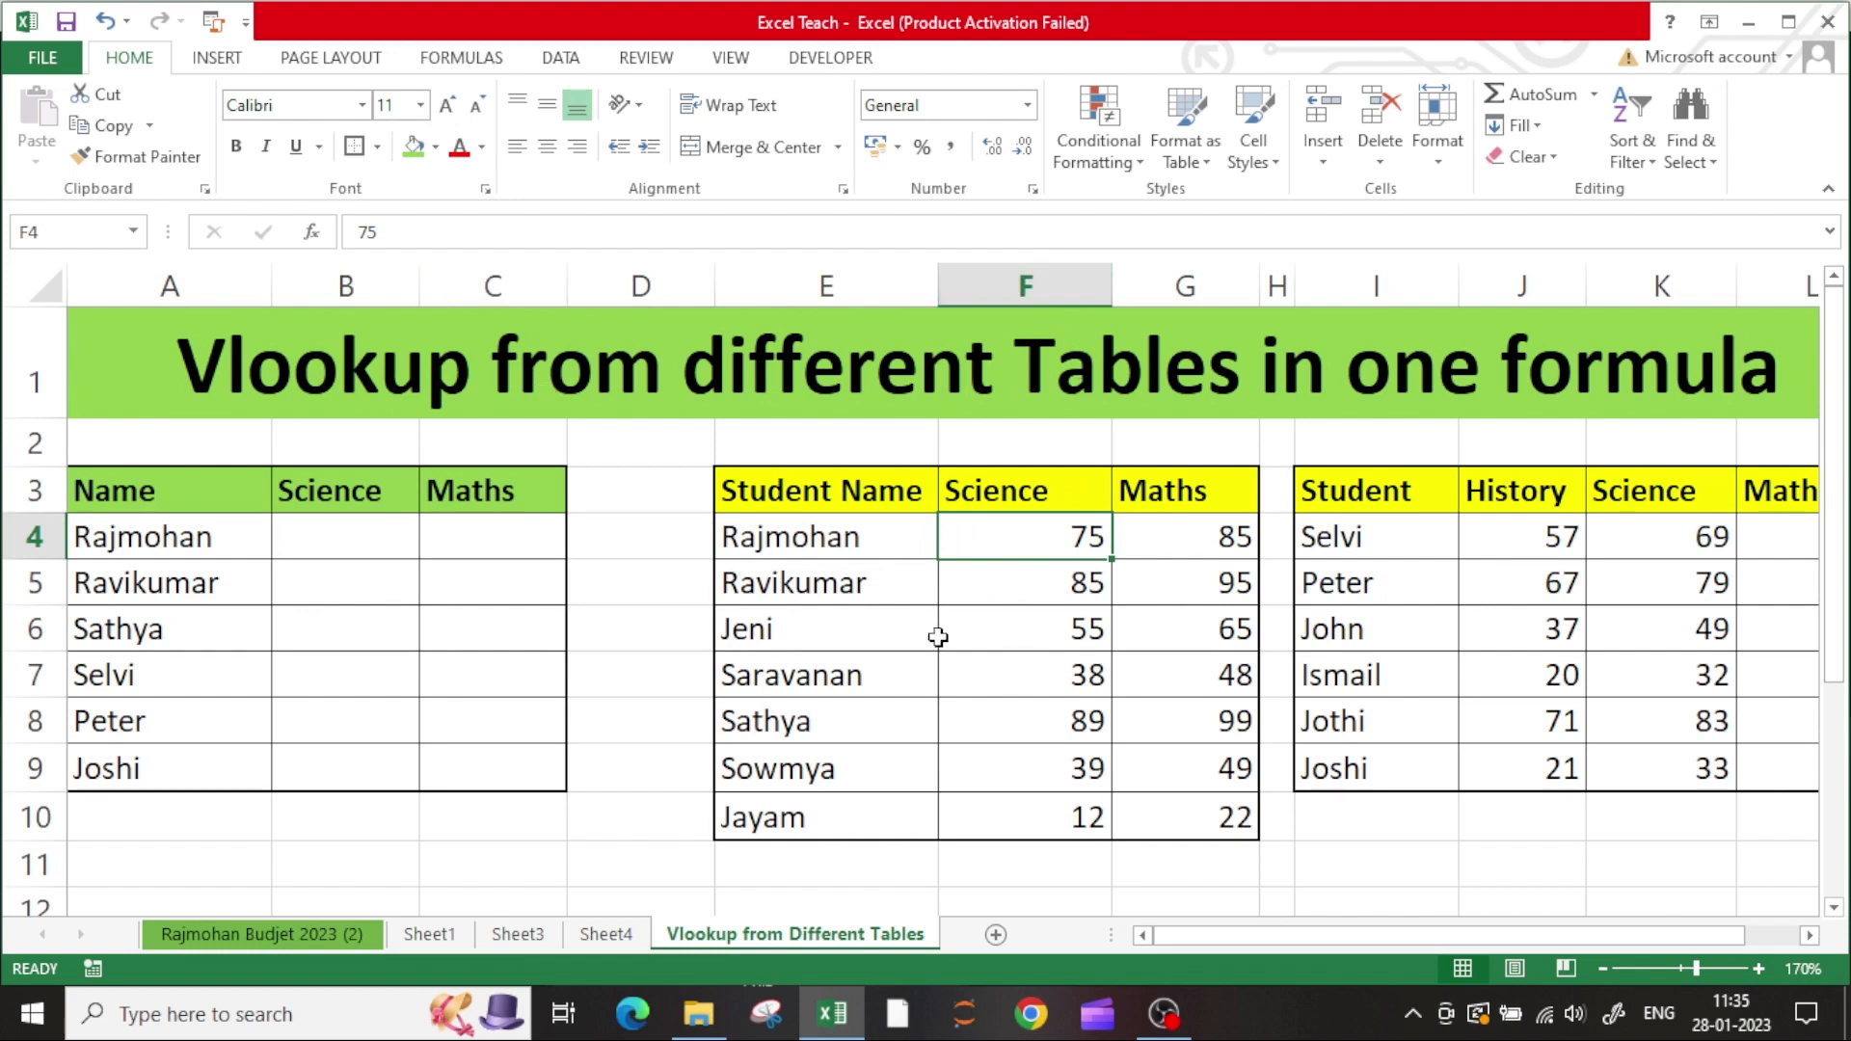
pyautogui.click(338, 545)
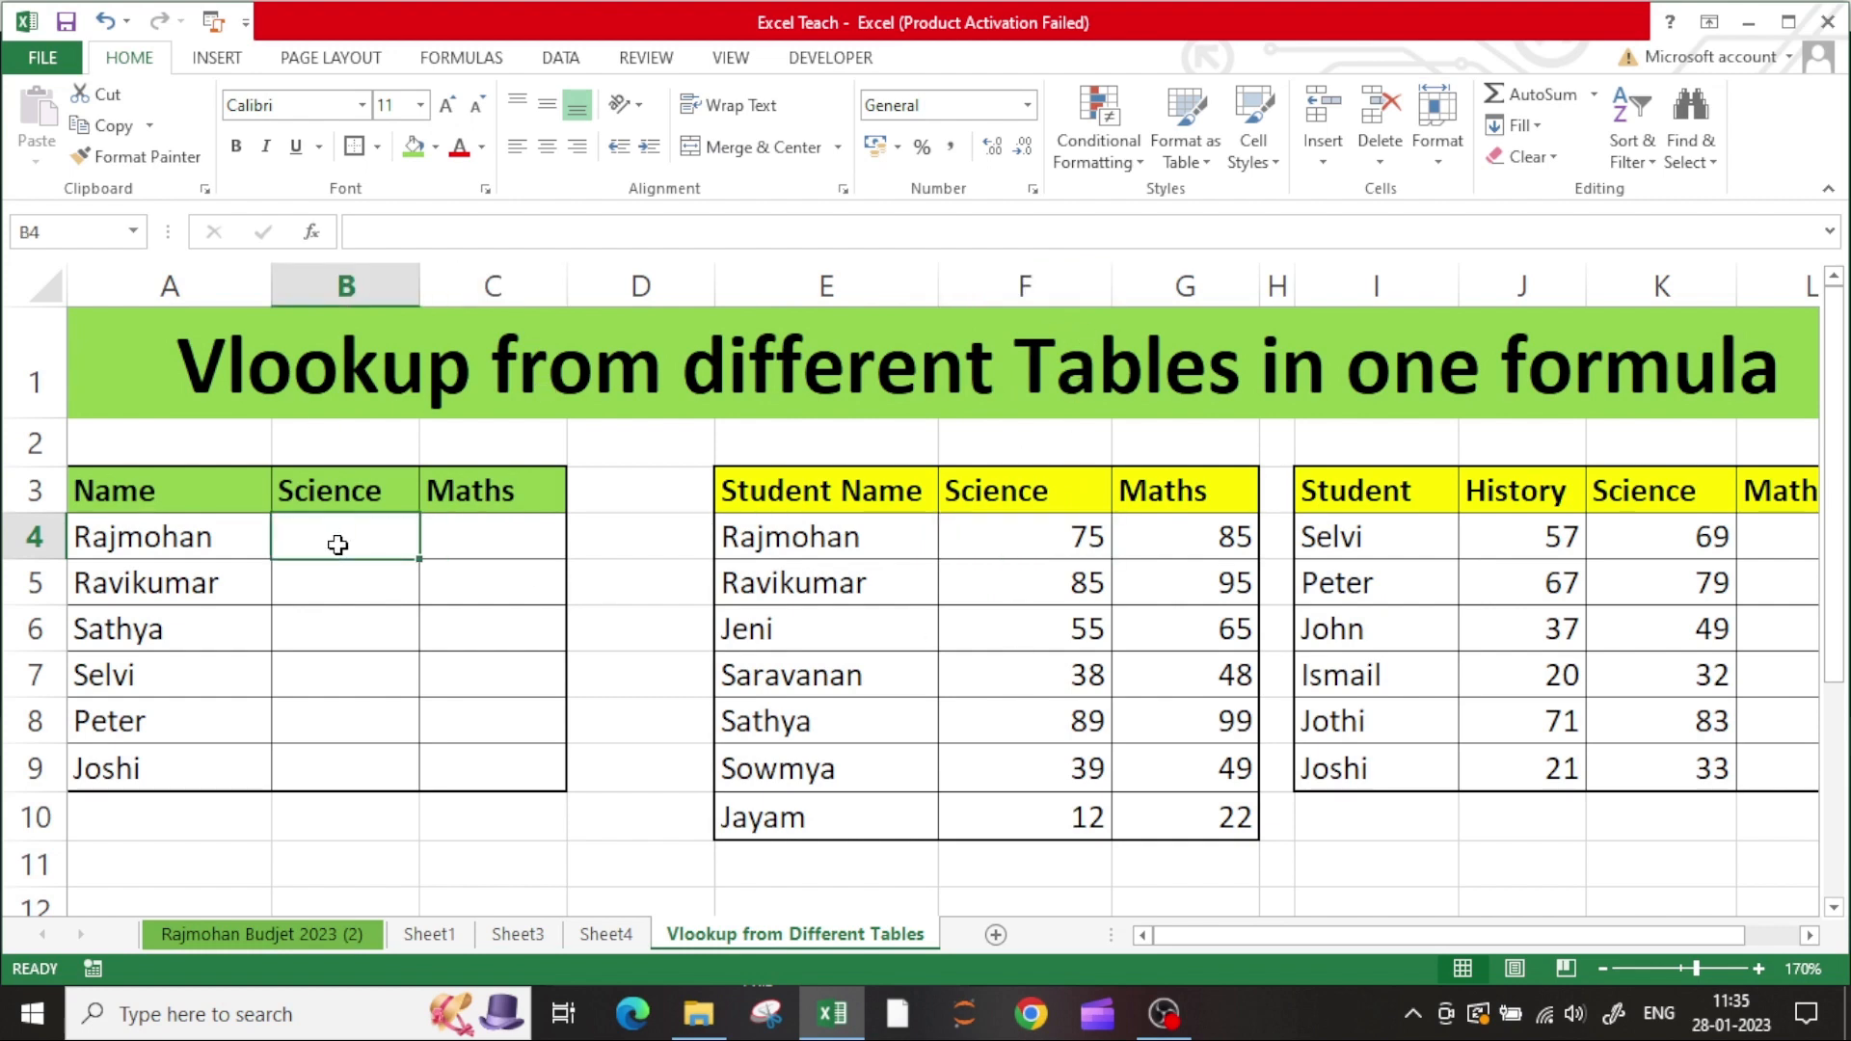
pyautogui.click(195, 540)
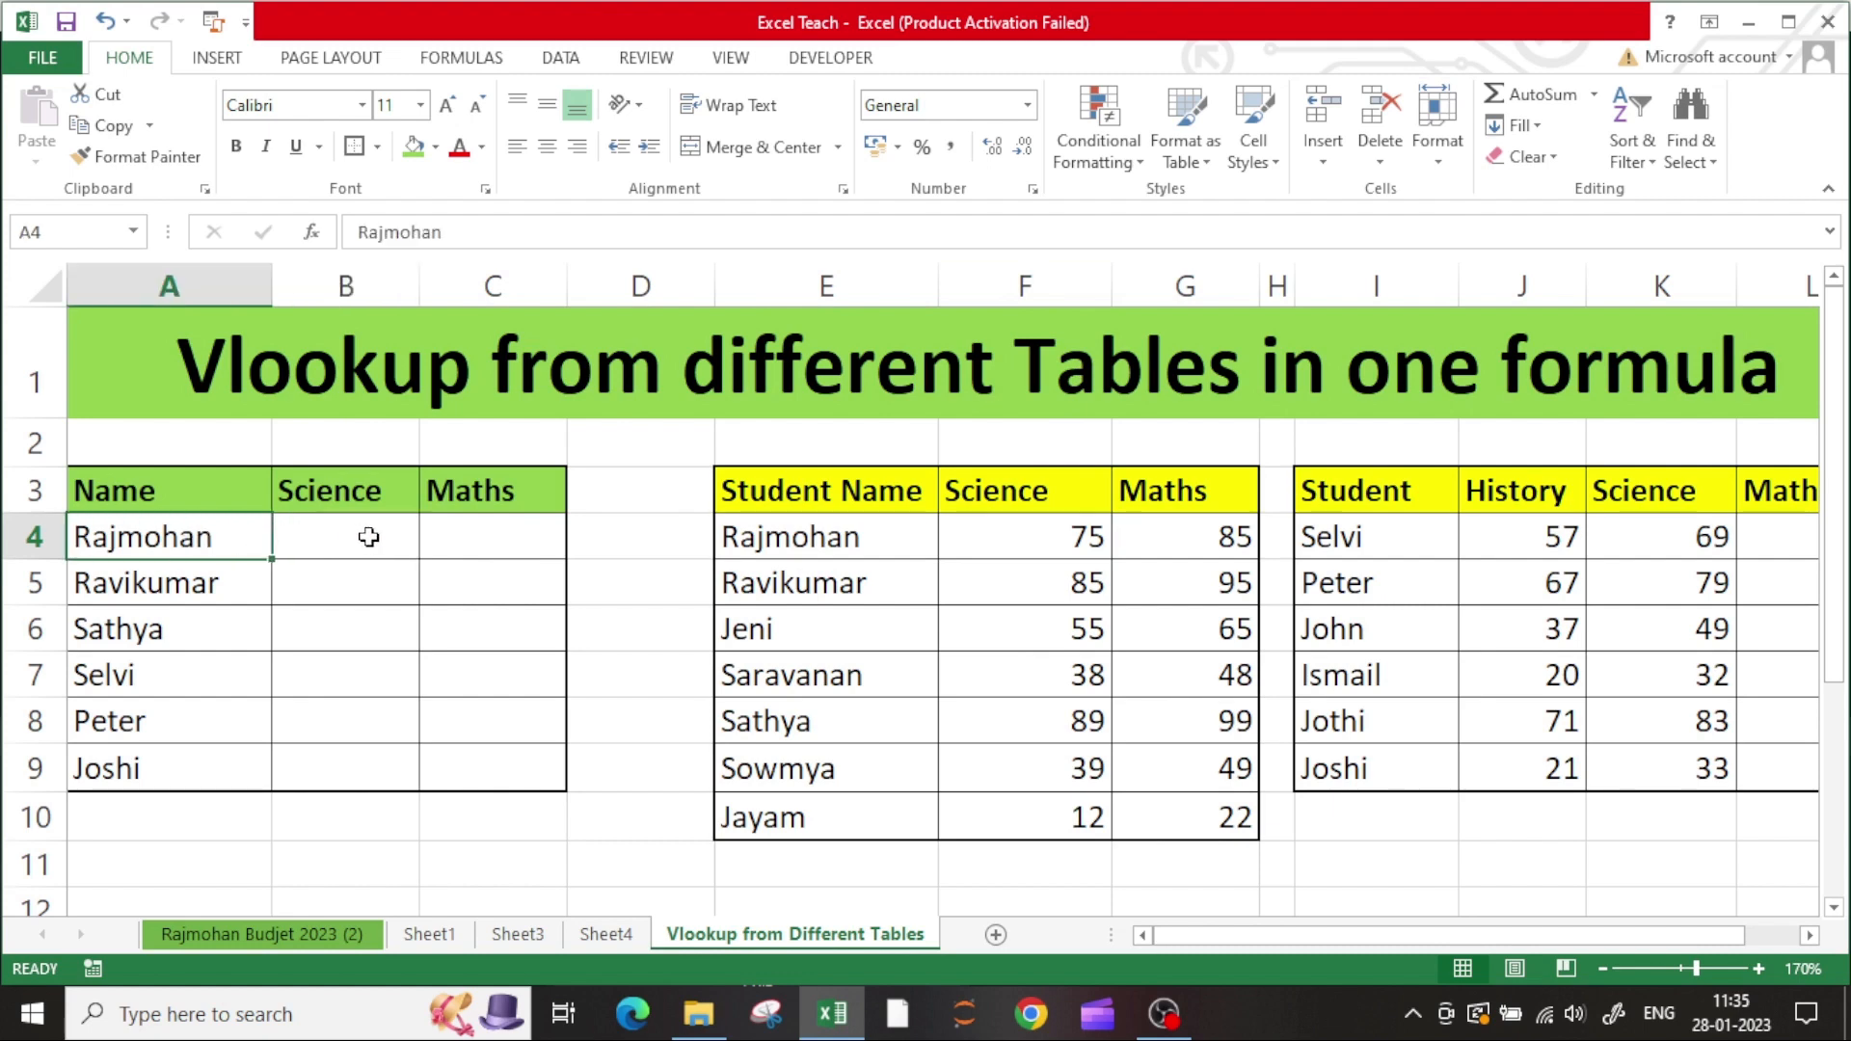
# - Enter the formula =VLOOKUP(A4,$E$3:$G$10,2,0) in cell B4 to look up the Science mark
pyautogui.click(369, 537)
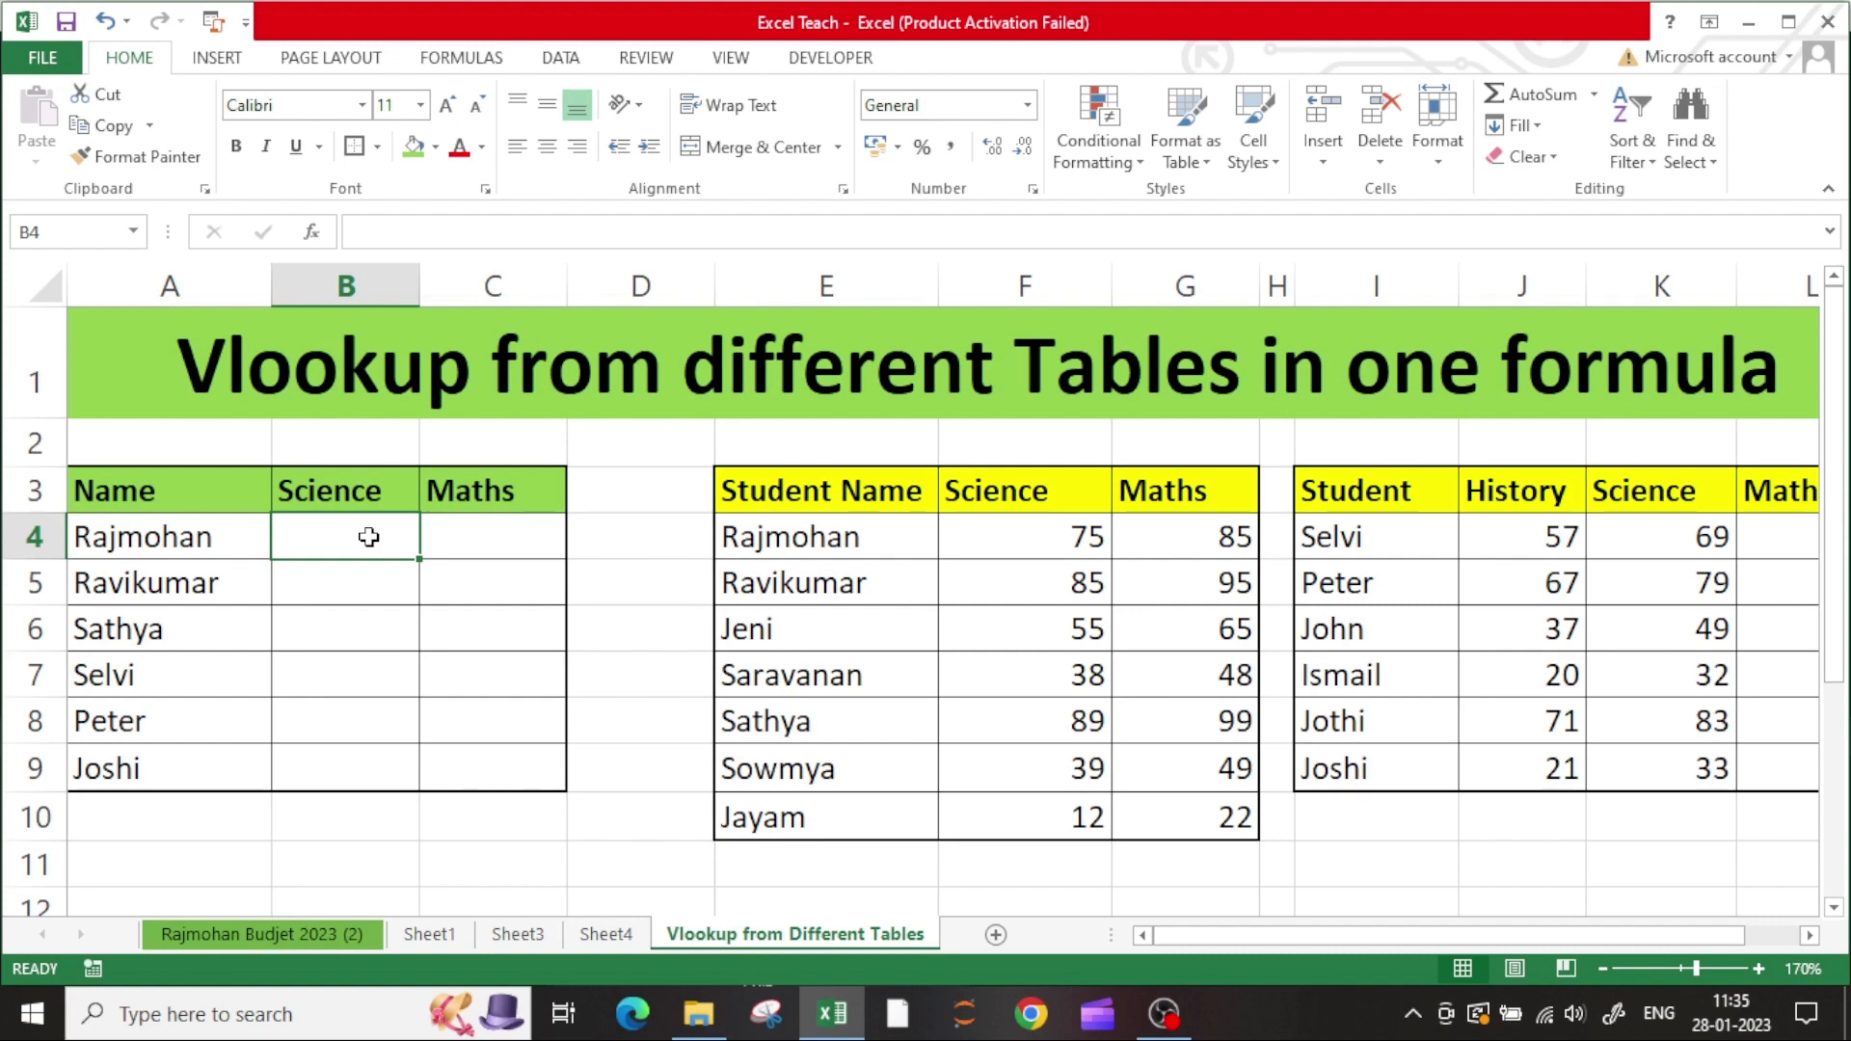
pyautogui.write('=')
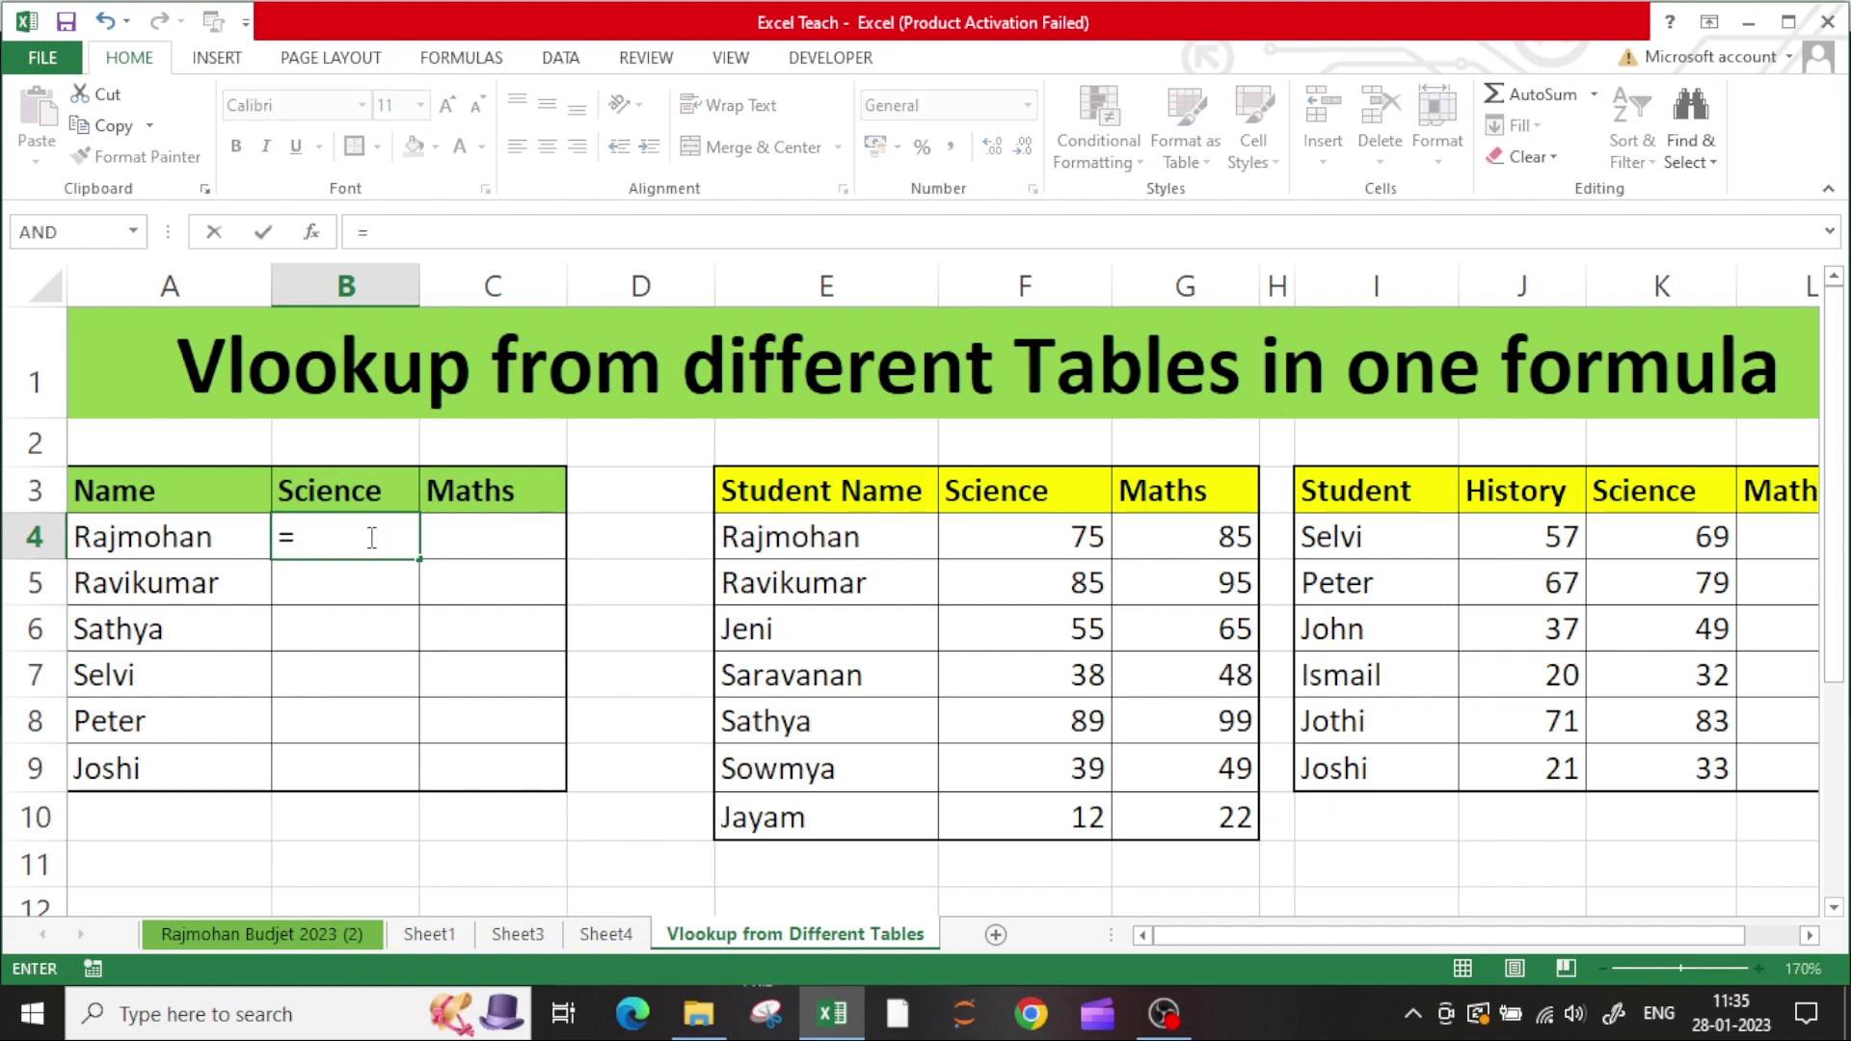
pyautogui.write('vl')
pyautogui.press('Tab')
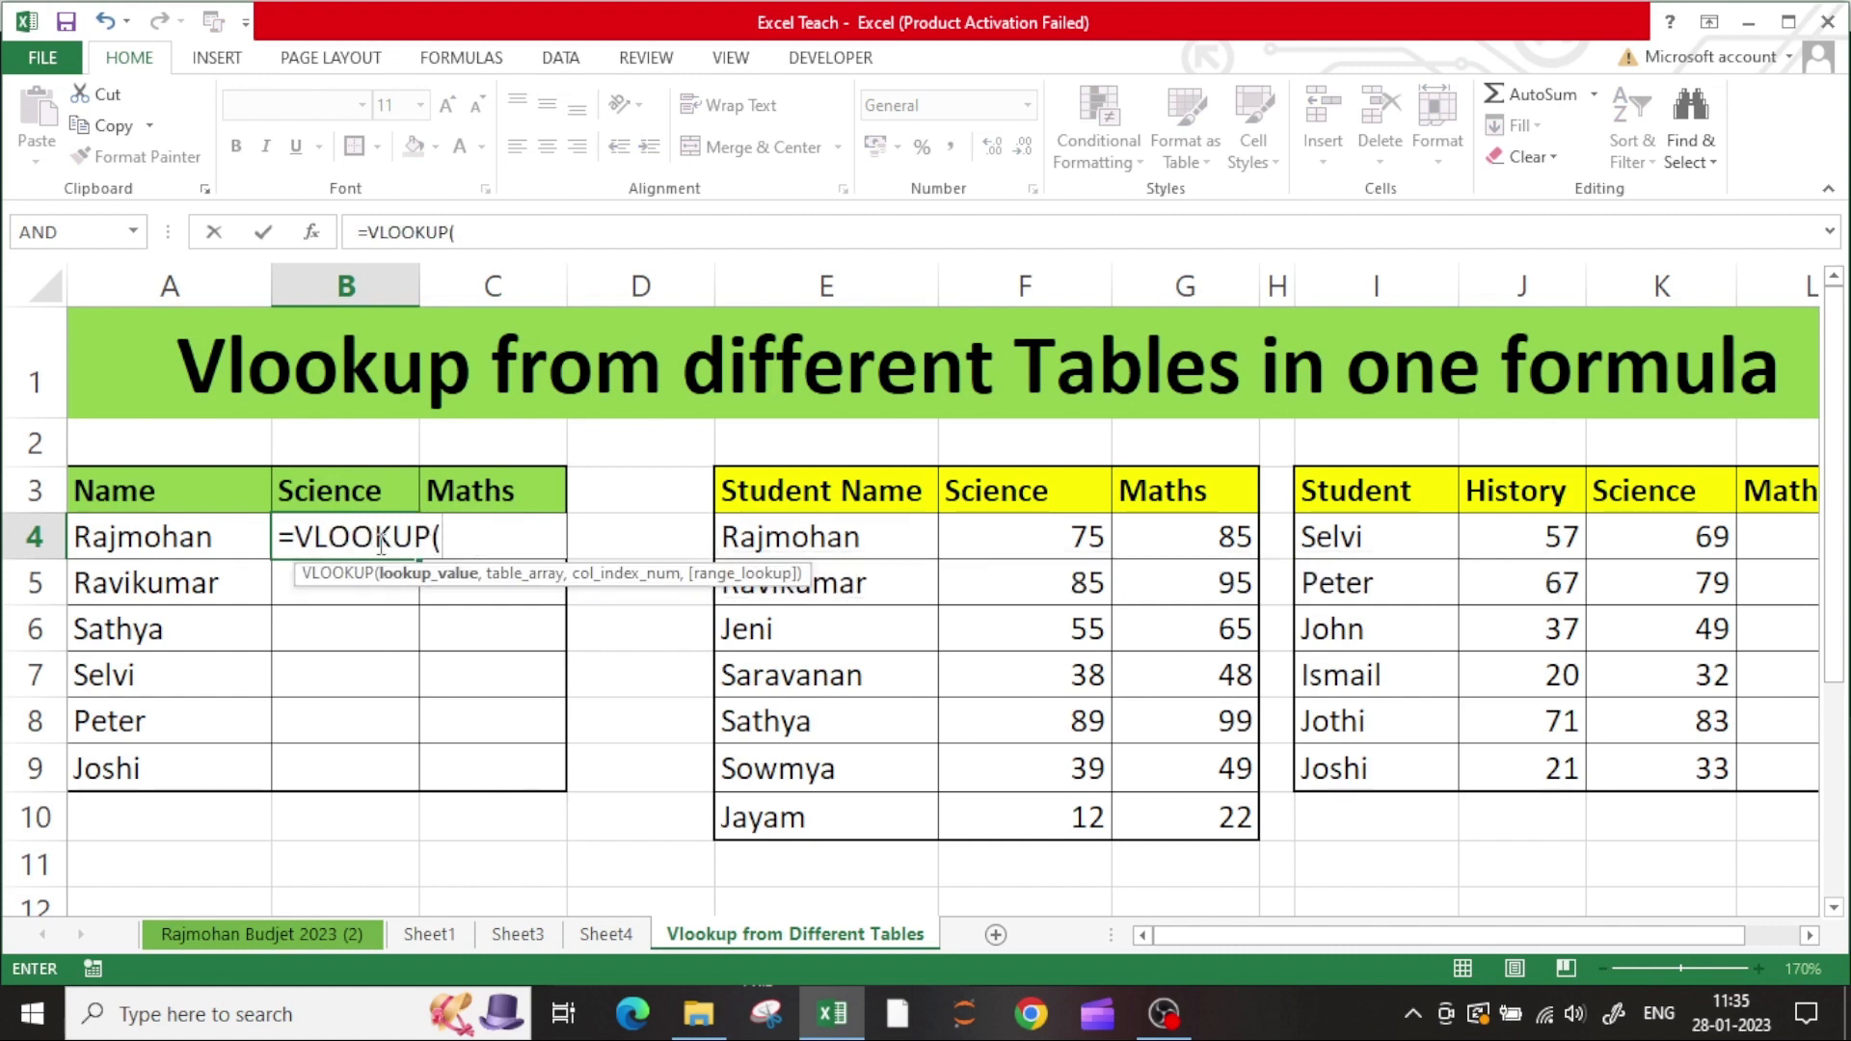
pyautogui.click(143, 538)
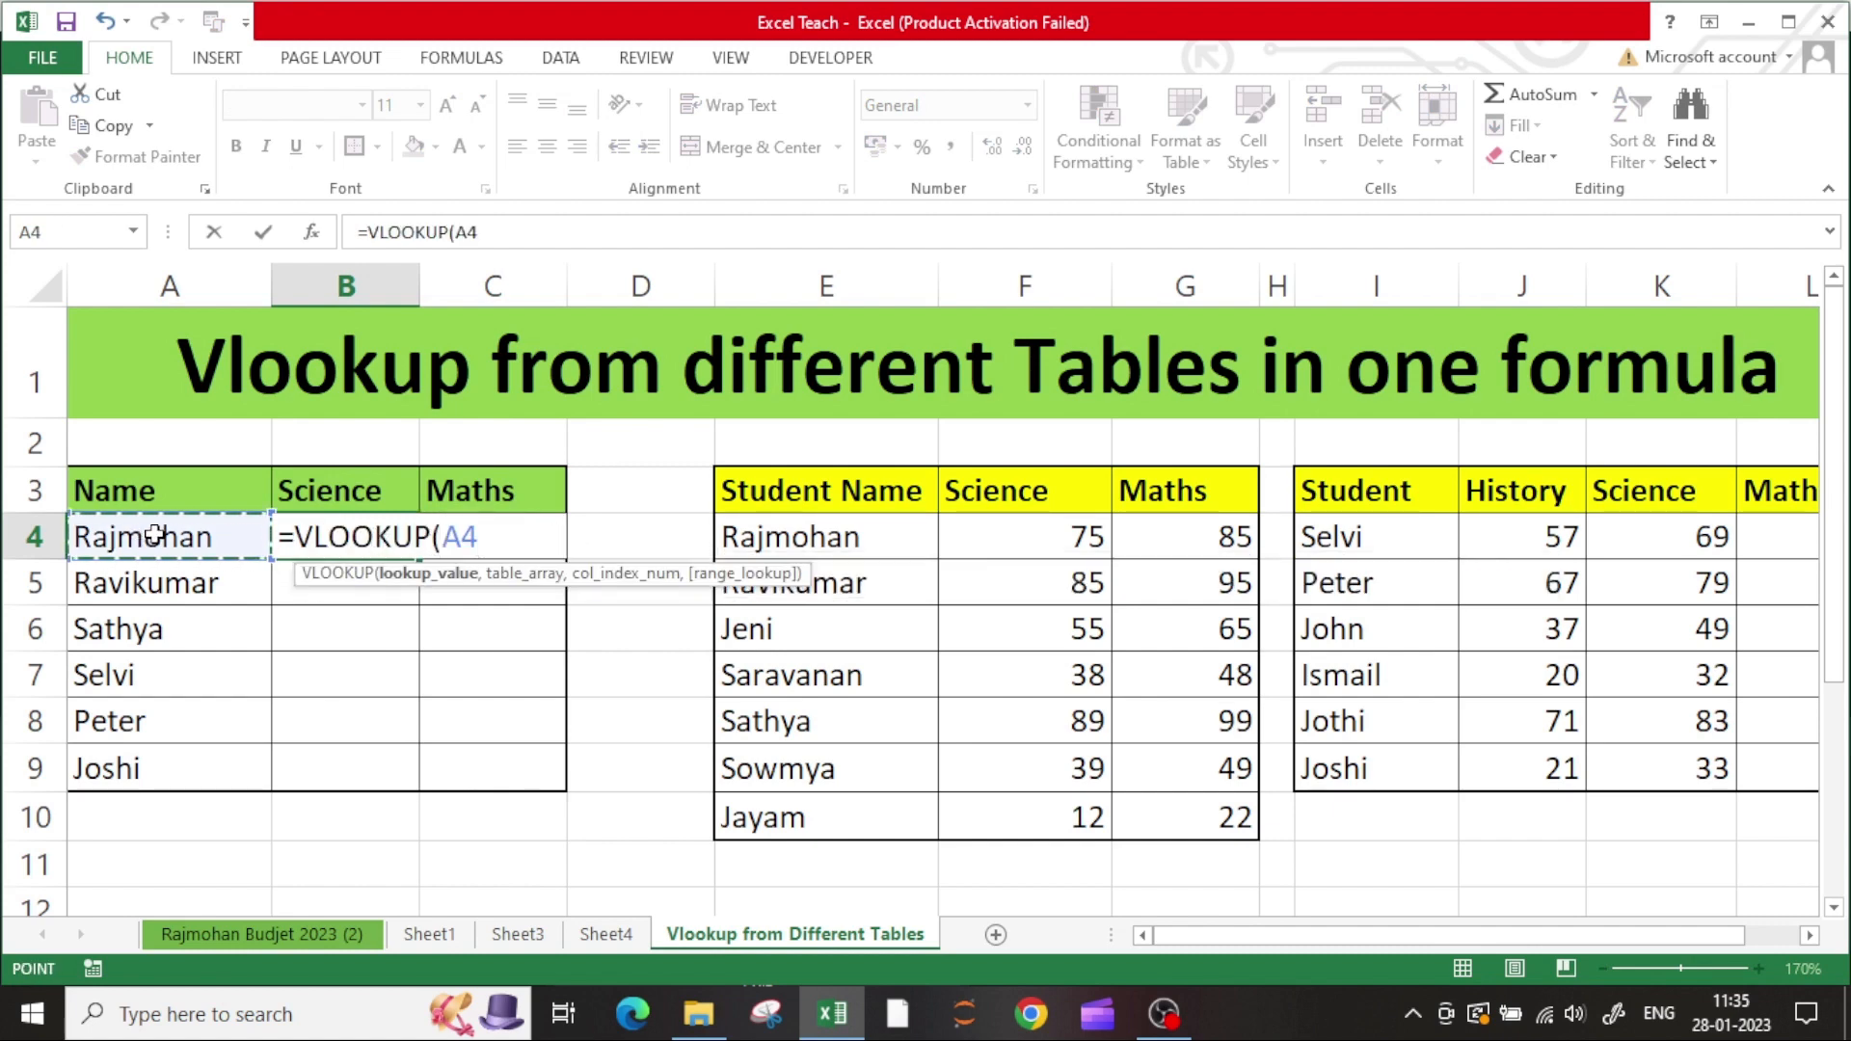
pyautogui.write(',')
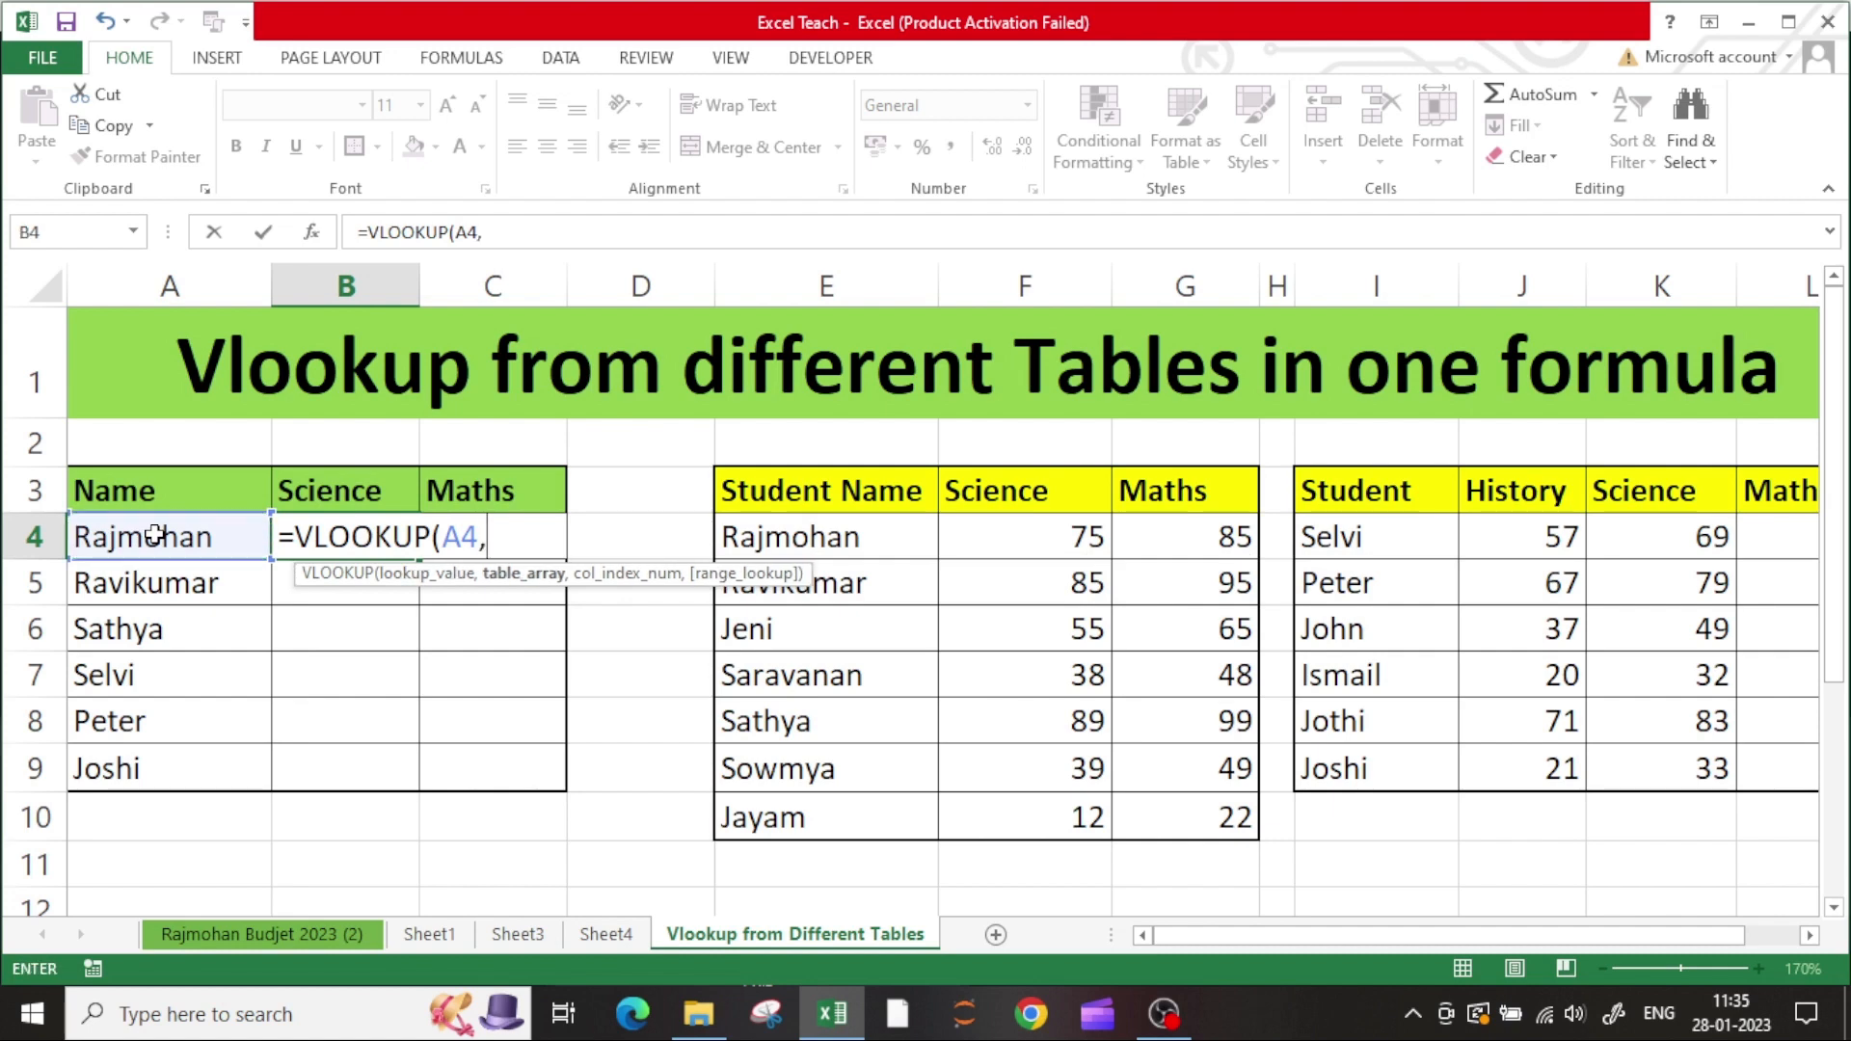
pyautogui.moveTo(819, 491); pyautogui.dragTo(1185, 819)
pyautogui.press('F4')
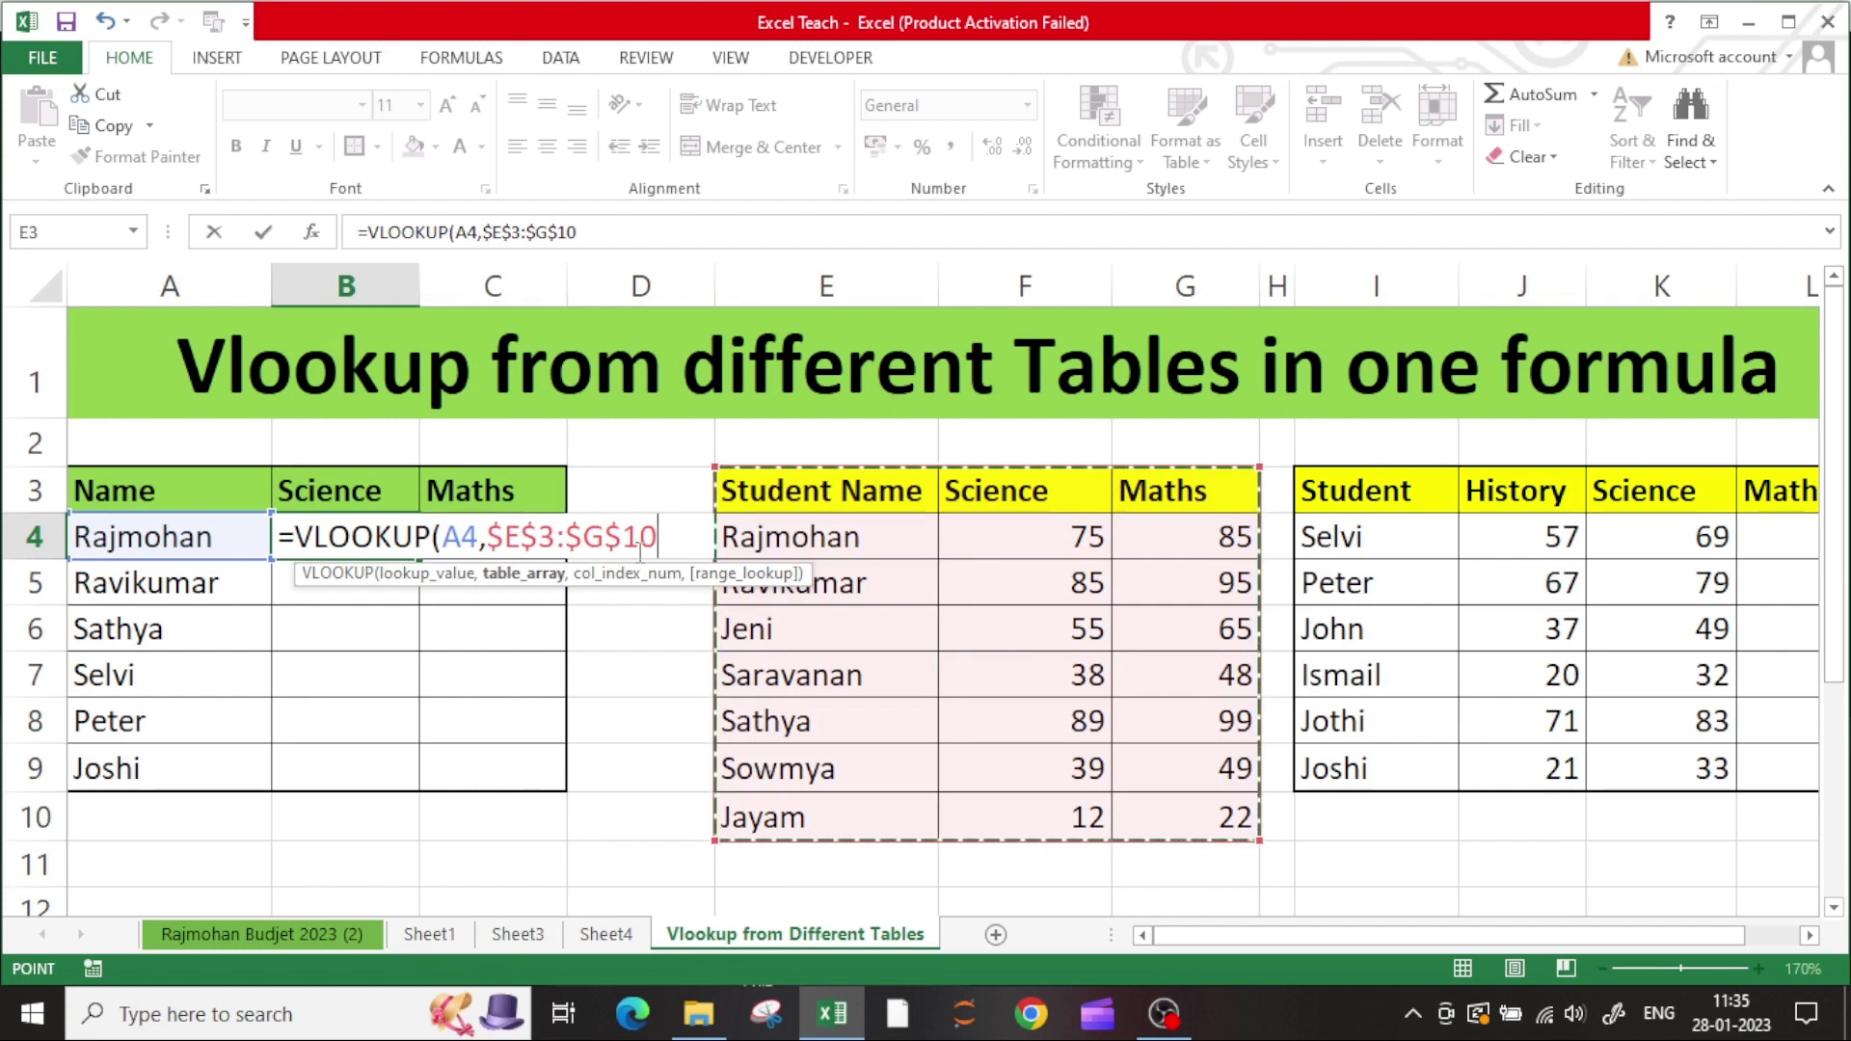
pyautogui.write(',')
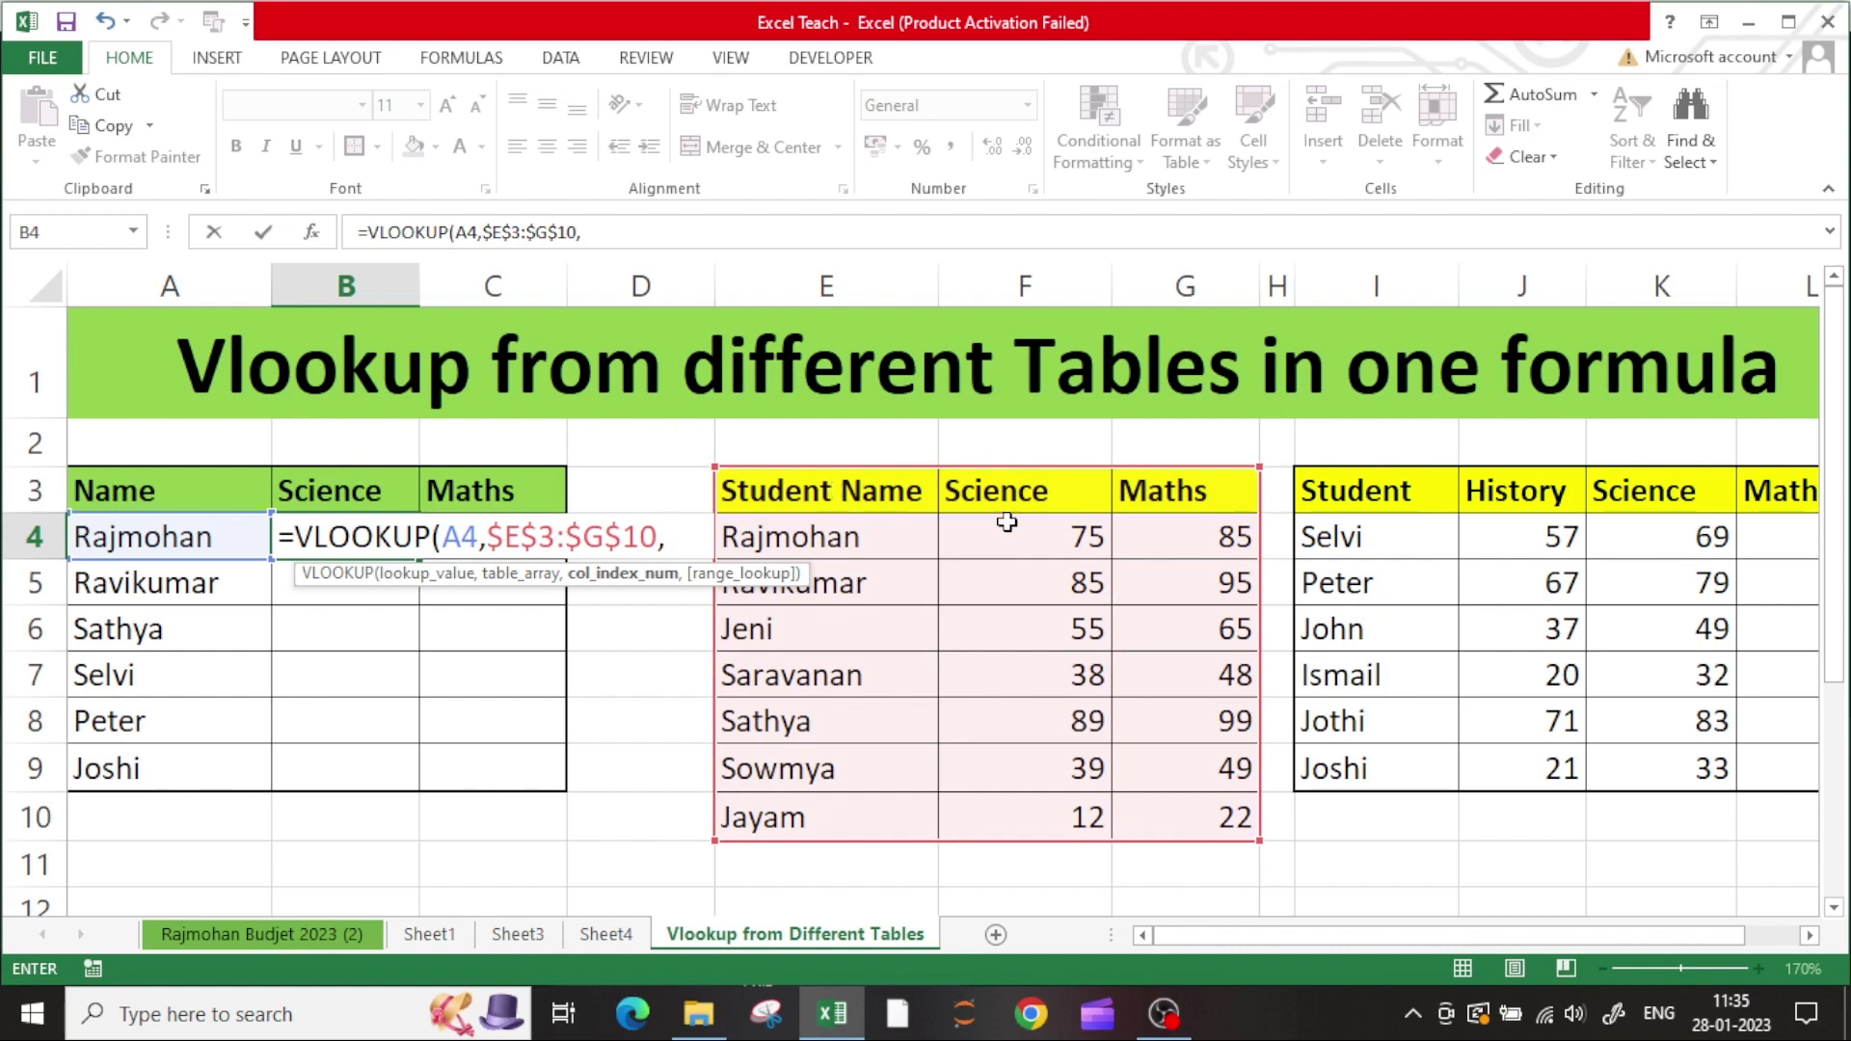
pyautogui.write('2,0)')
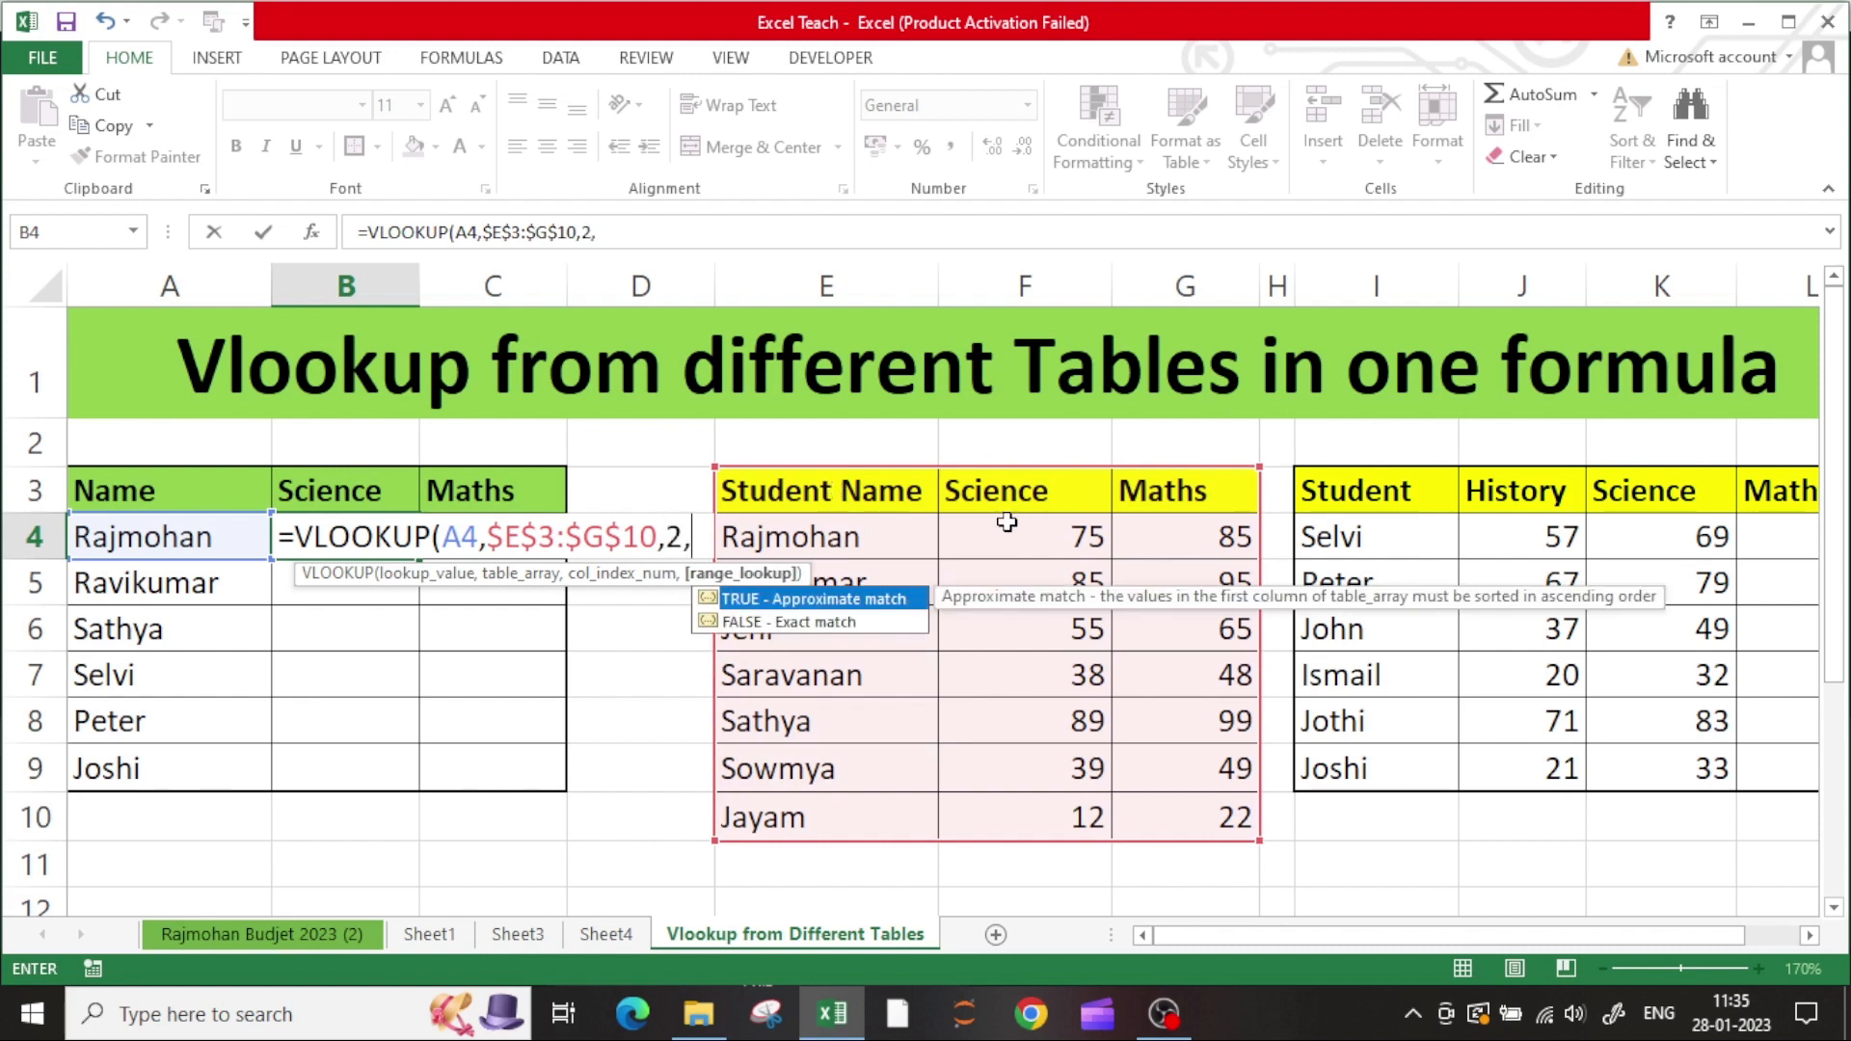
pyautogui.press('Return')
# - Fill the B4 lookup formula down to B9 and review the Science results for the names in A7:A9
pyautogui.press('Up')
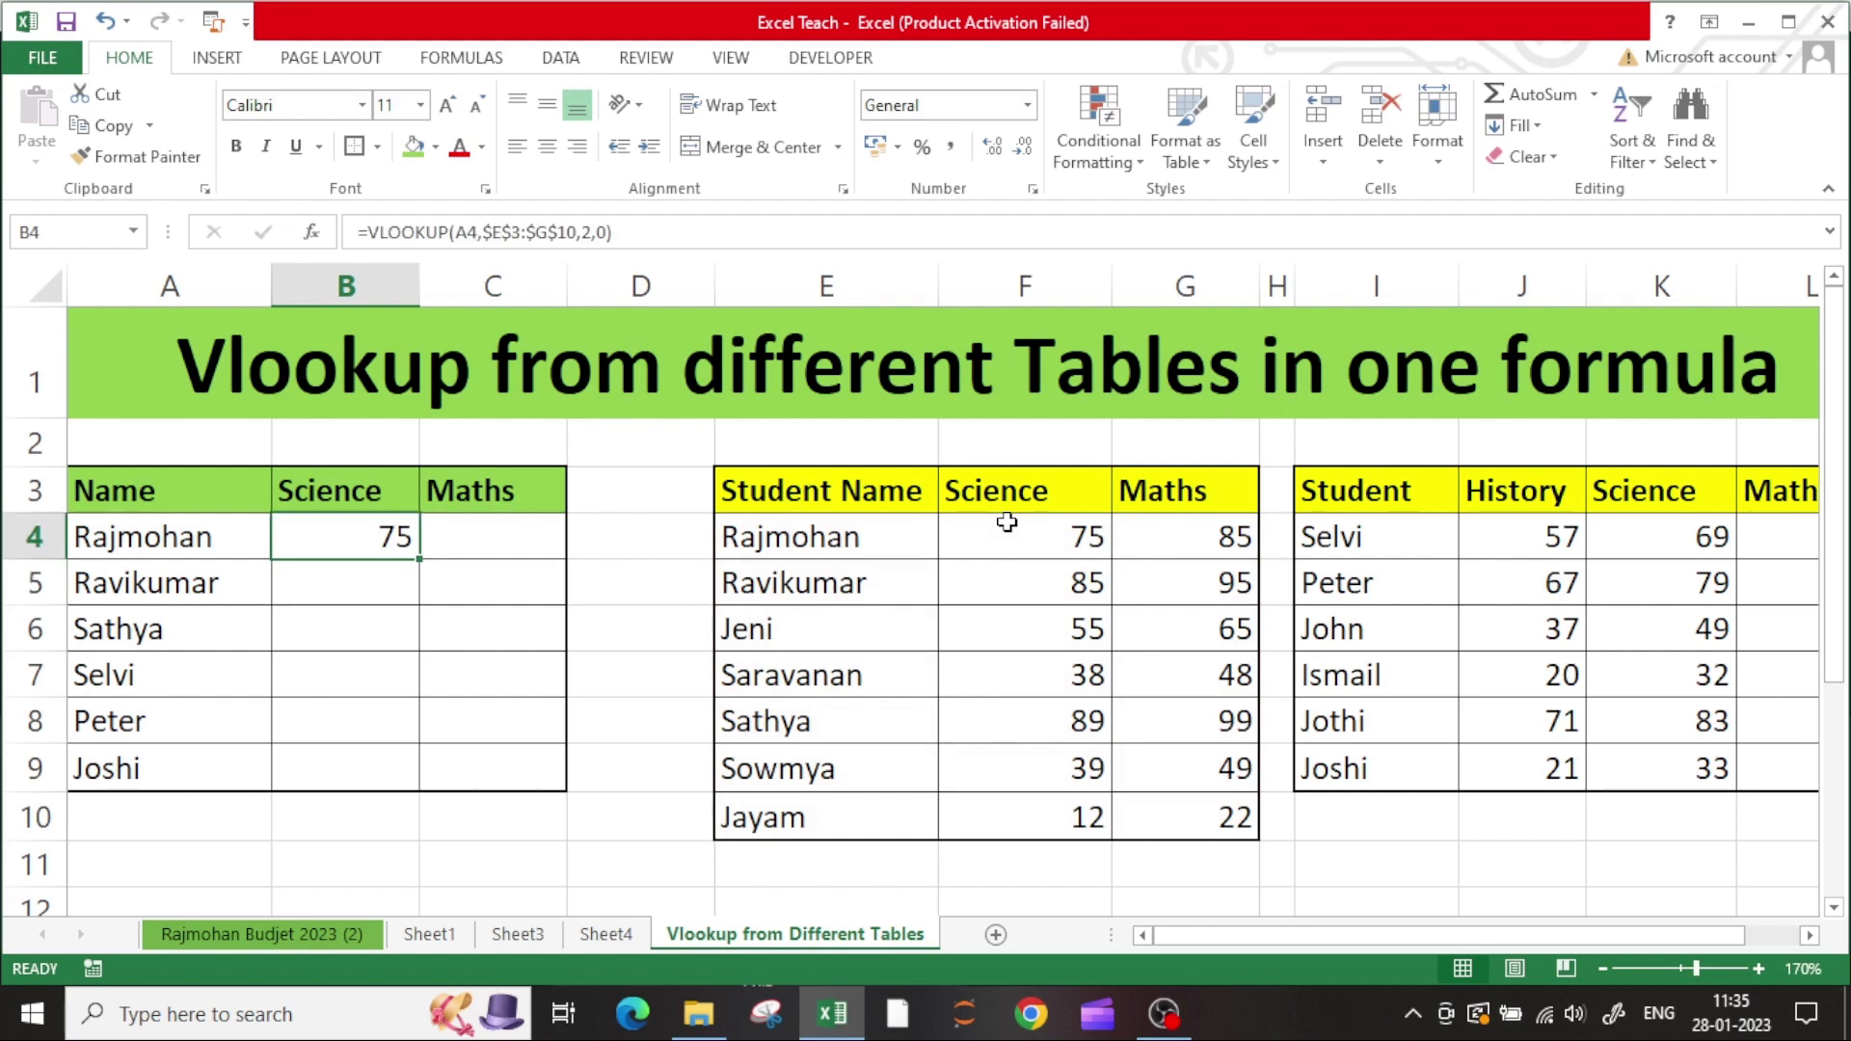
pyautogui.doubleClick(424, 561)
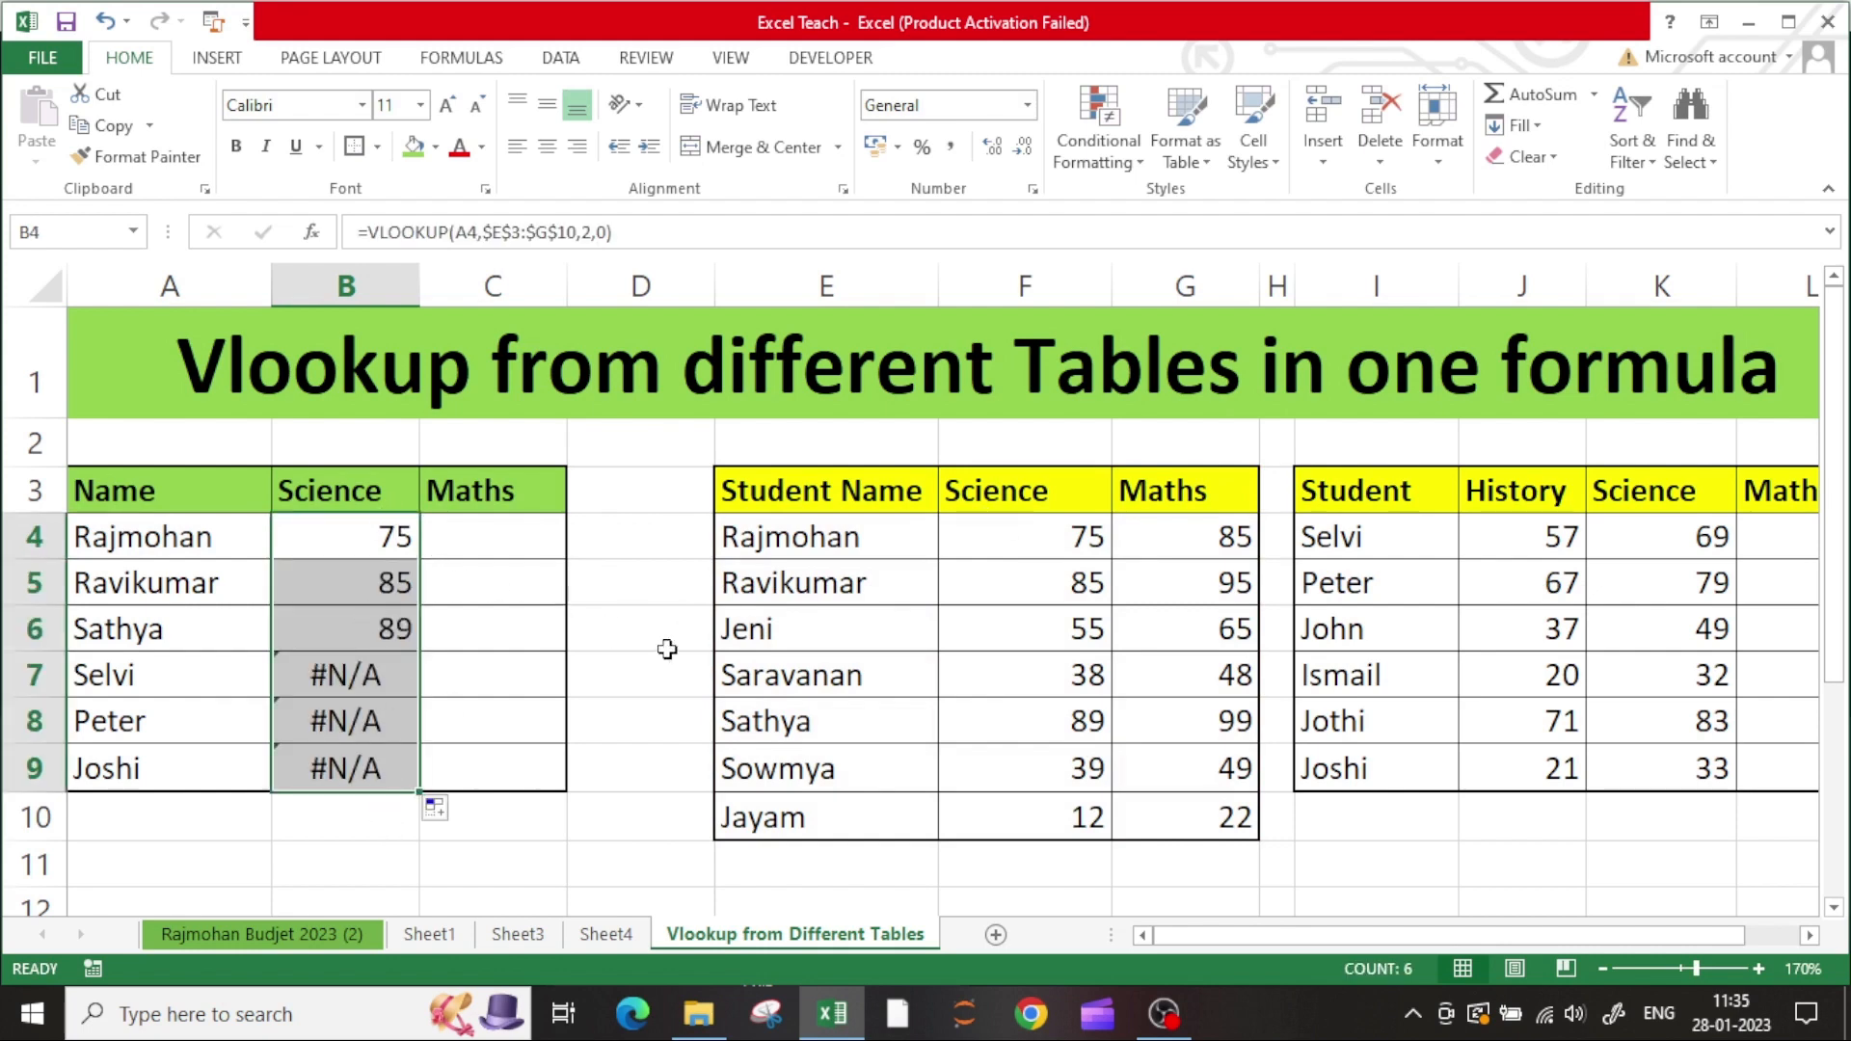
pyautogui.click(206, 675)
pyautogui.click(320, 675)
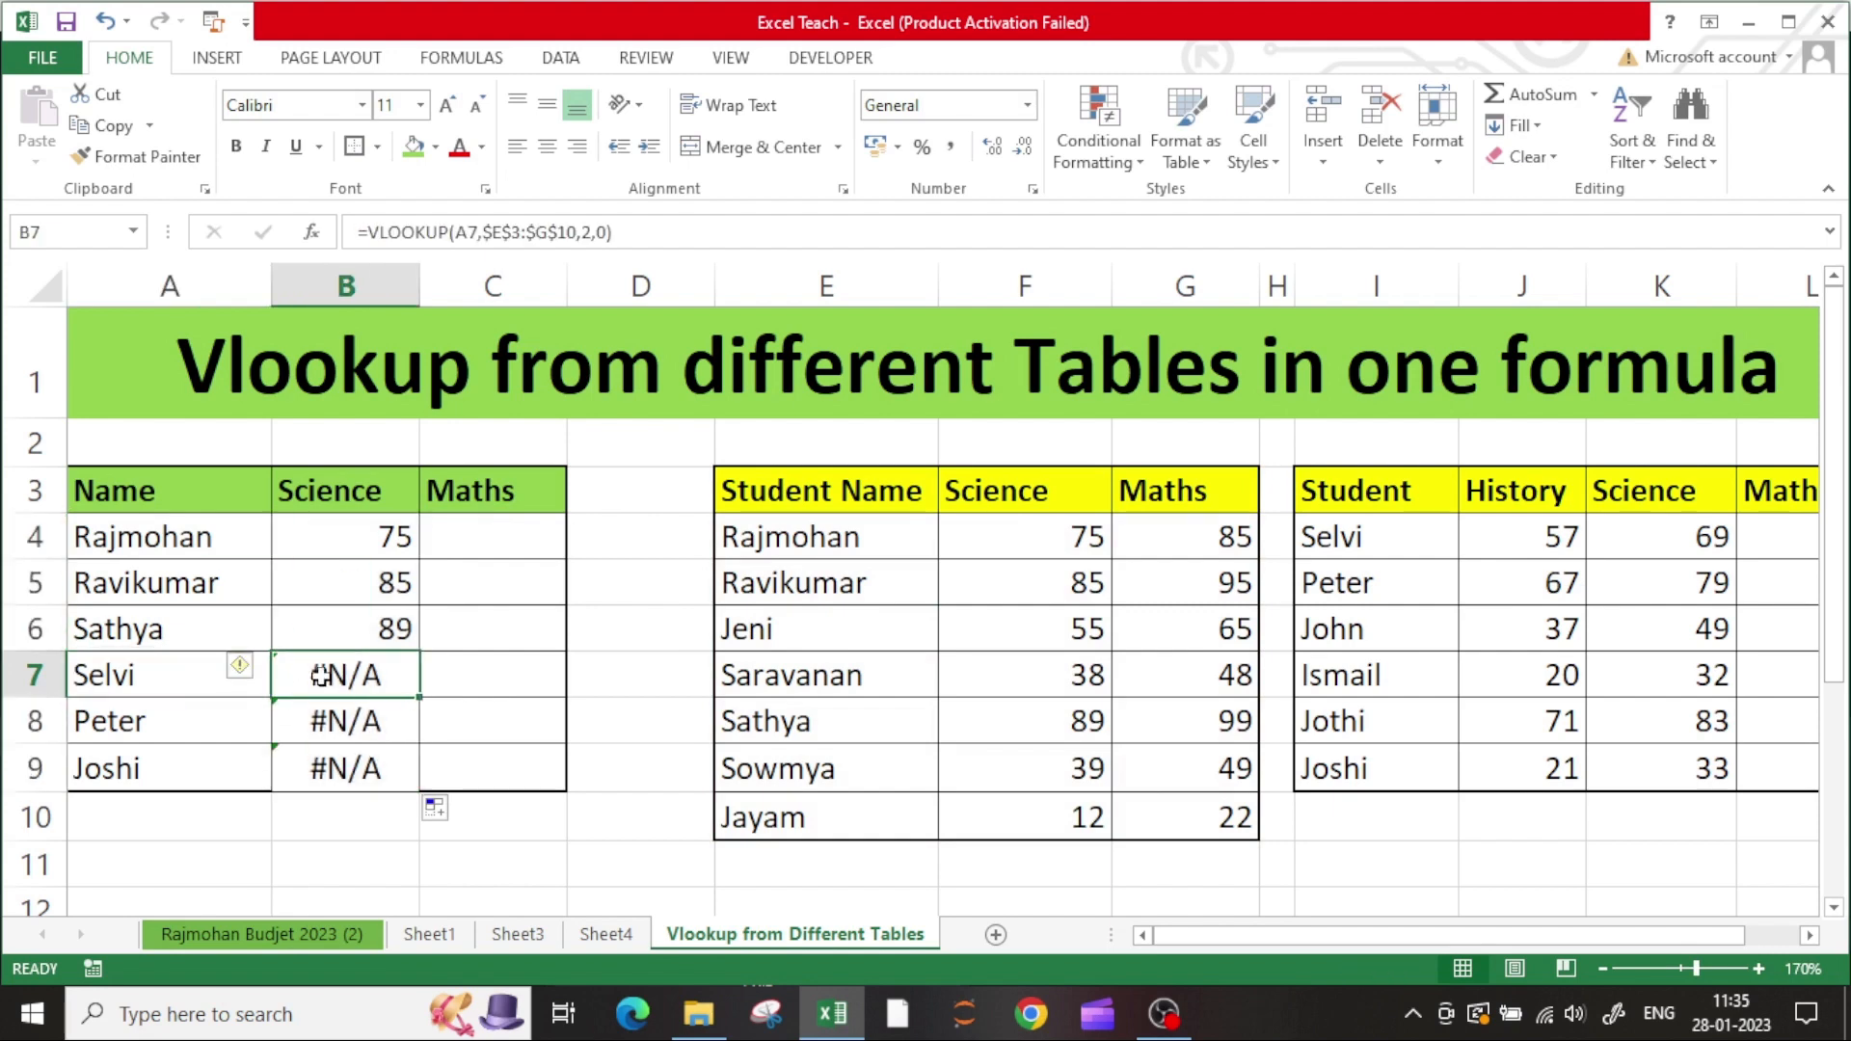
pyautogui.click(170, 681)
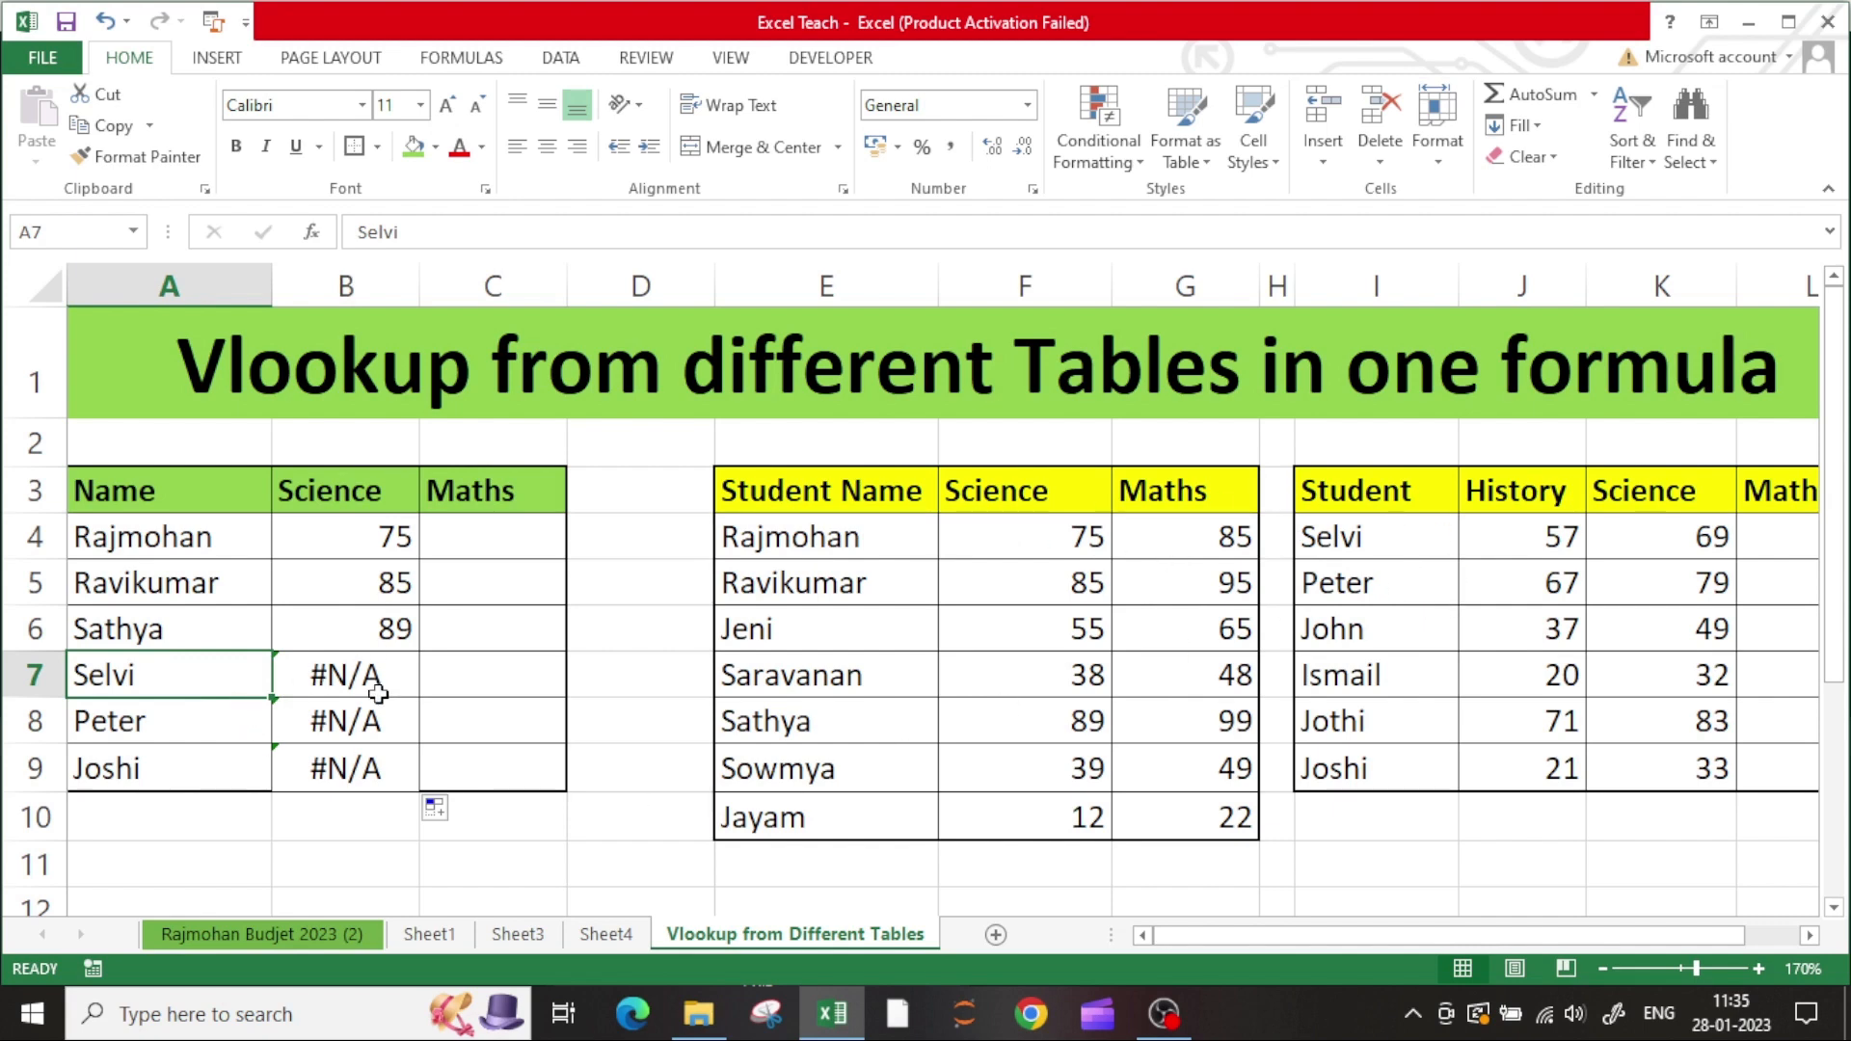
pyautogui.click(227, 720)
pyautogui.click(211, 764)
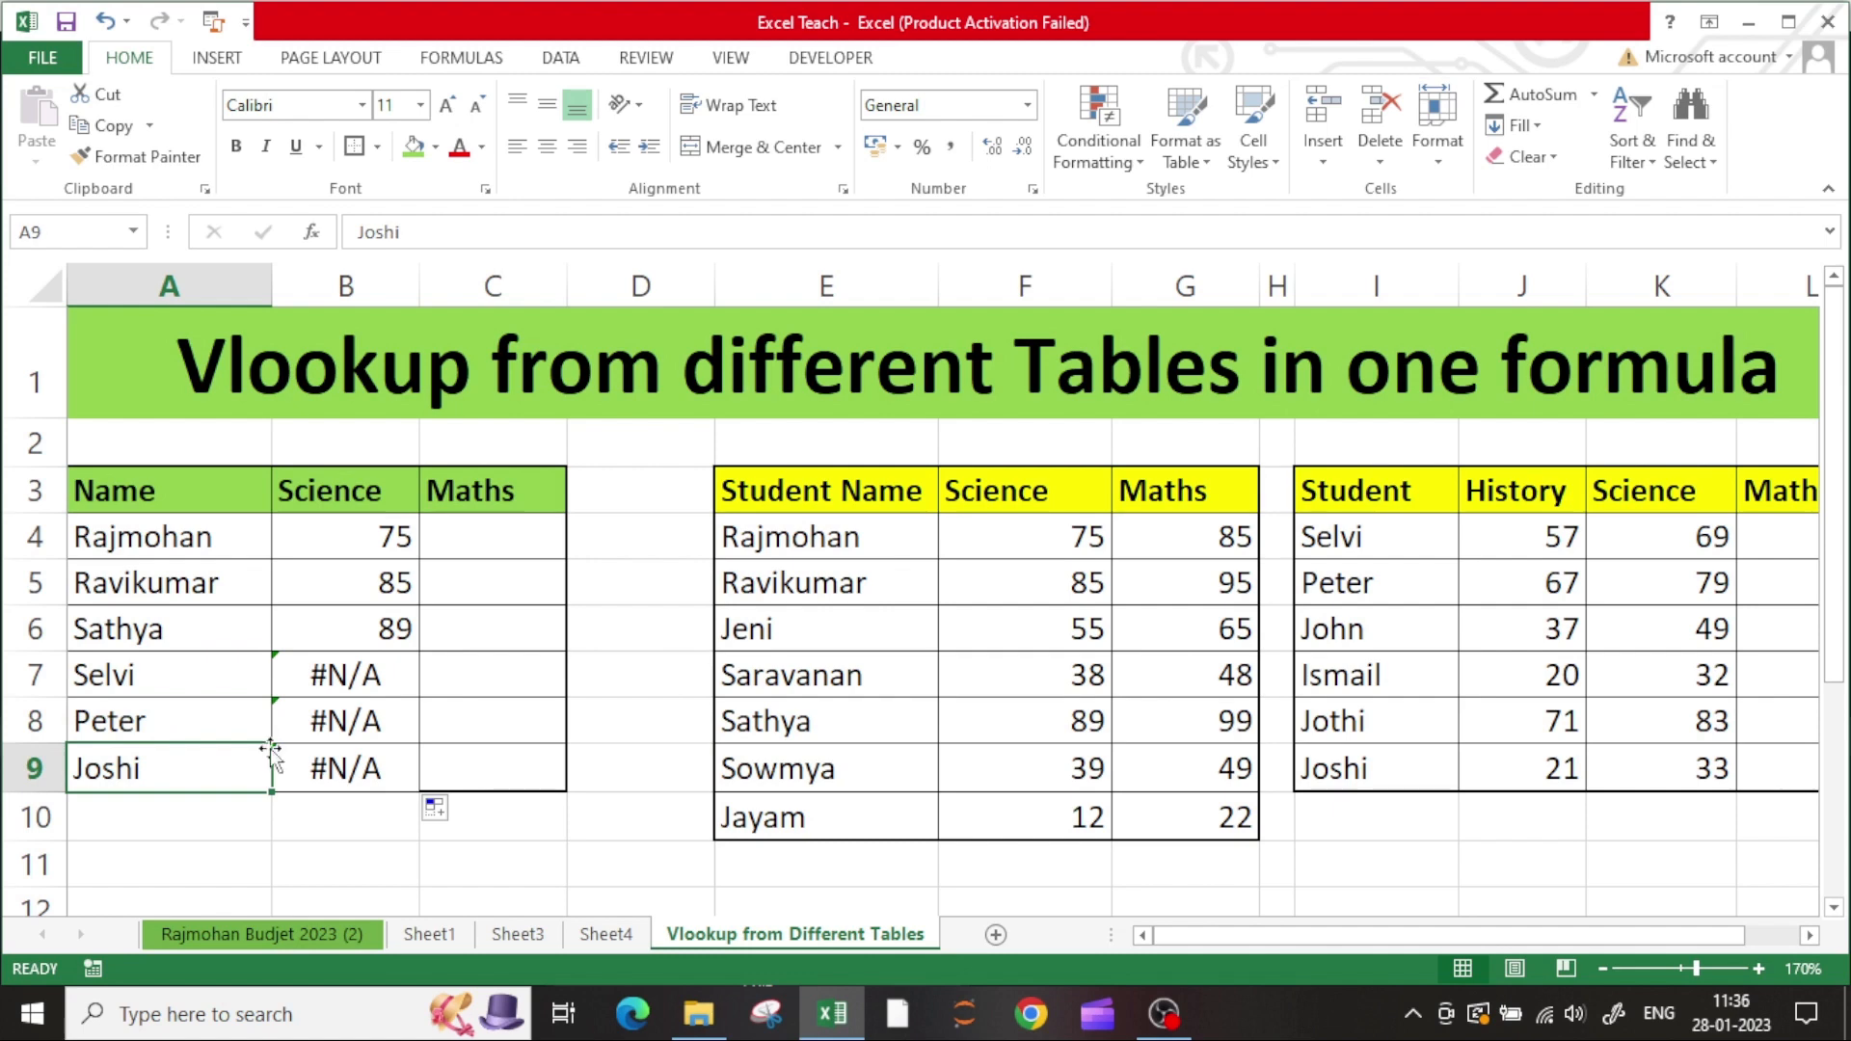
pyautogui.click(338, 537)
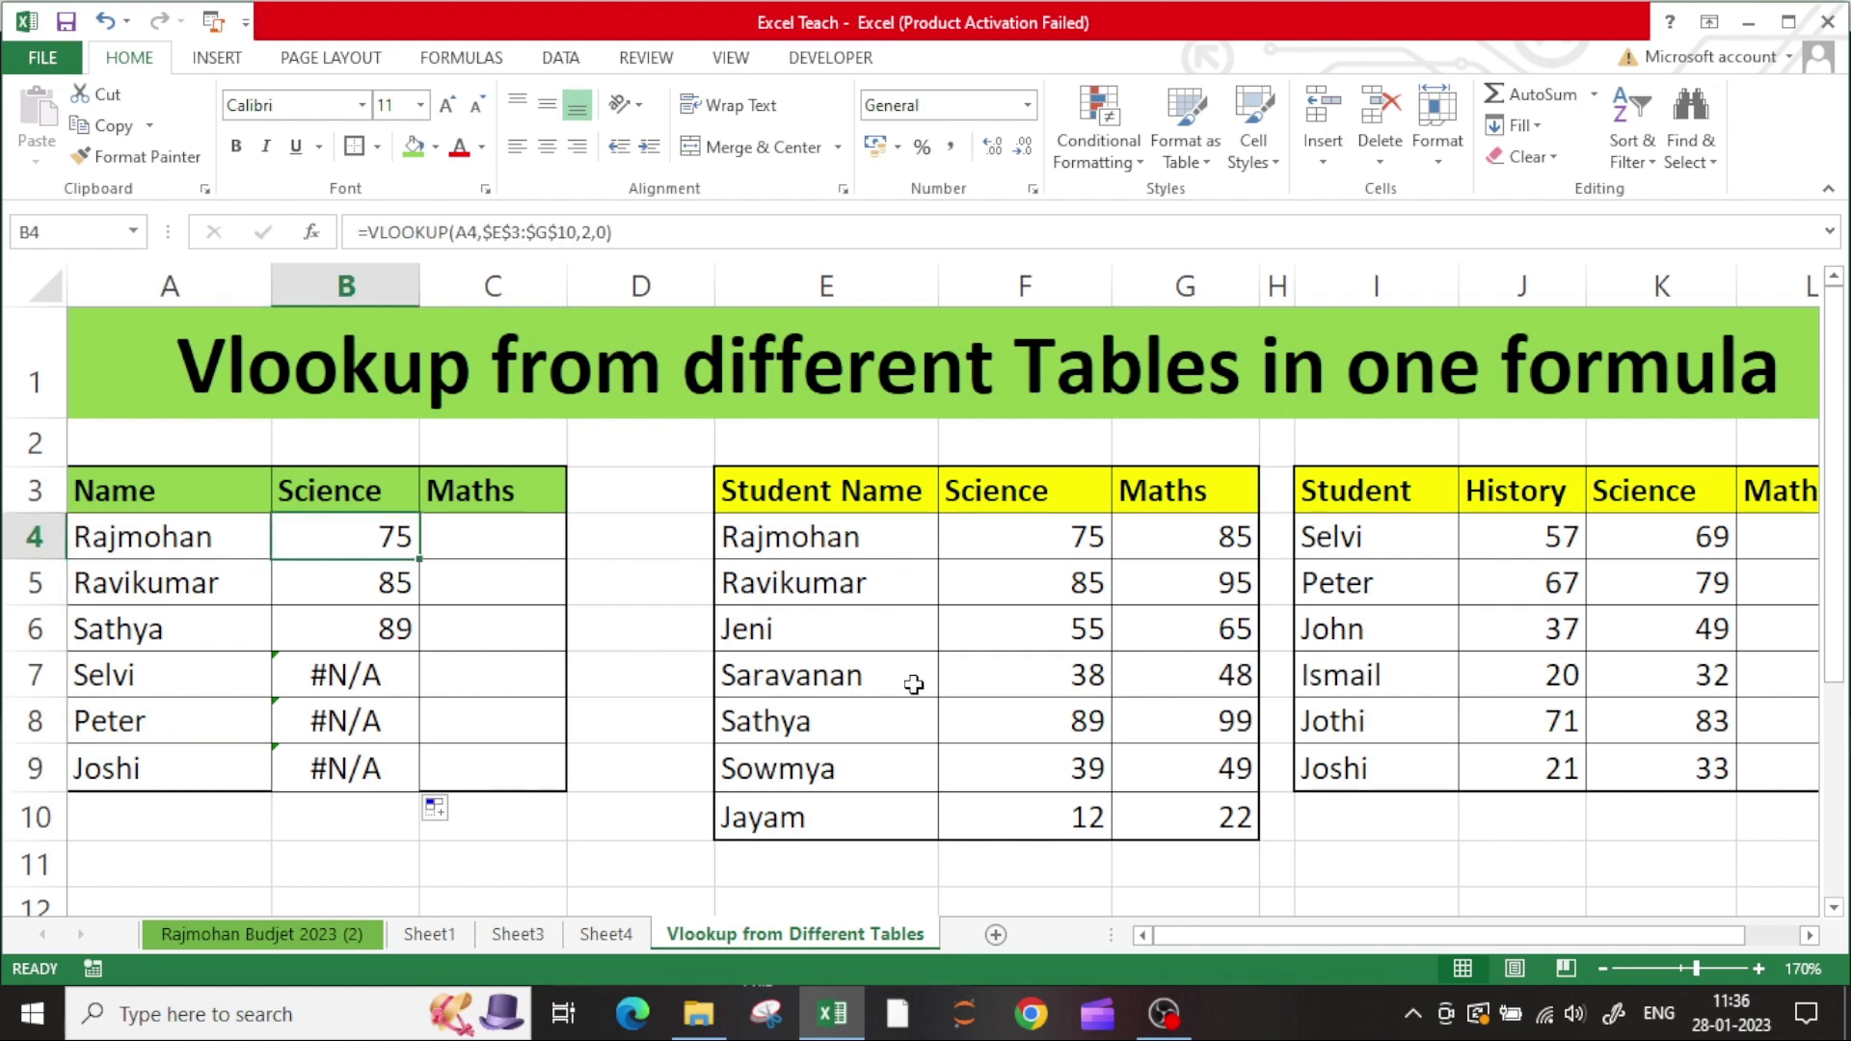
# - Clear the lookup results from the Science column of the result table, B4:B9
pyautogui.hotkey('shift', 'Down')
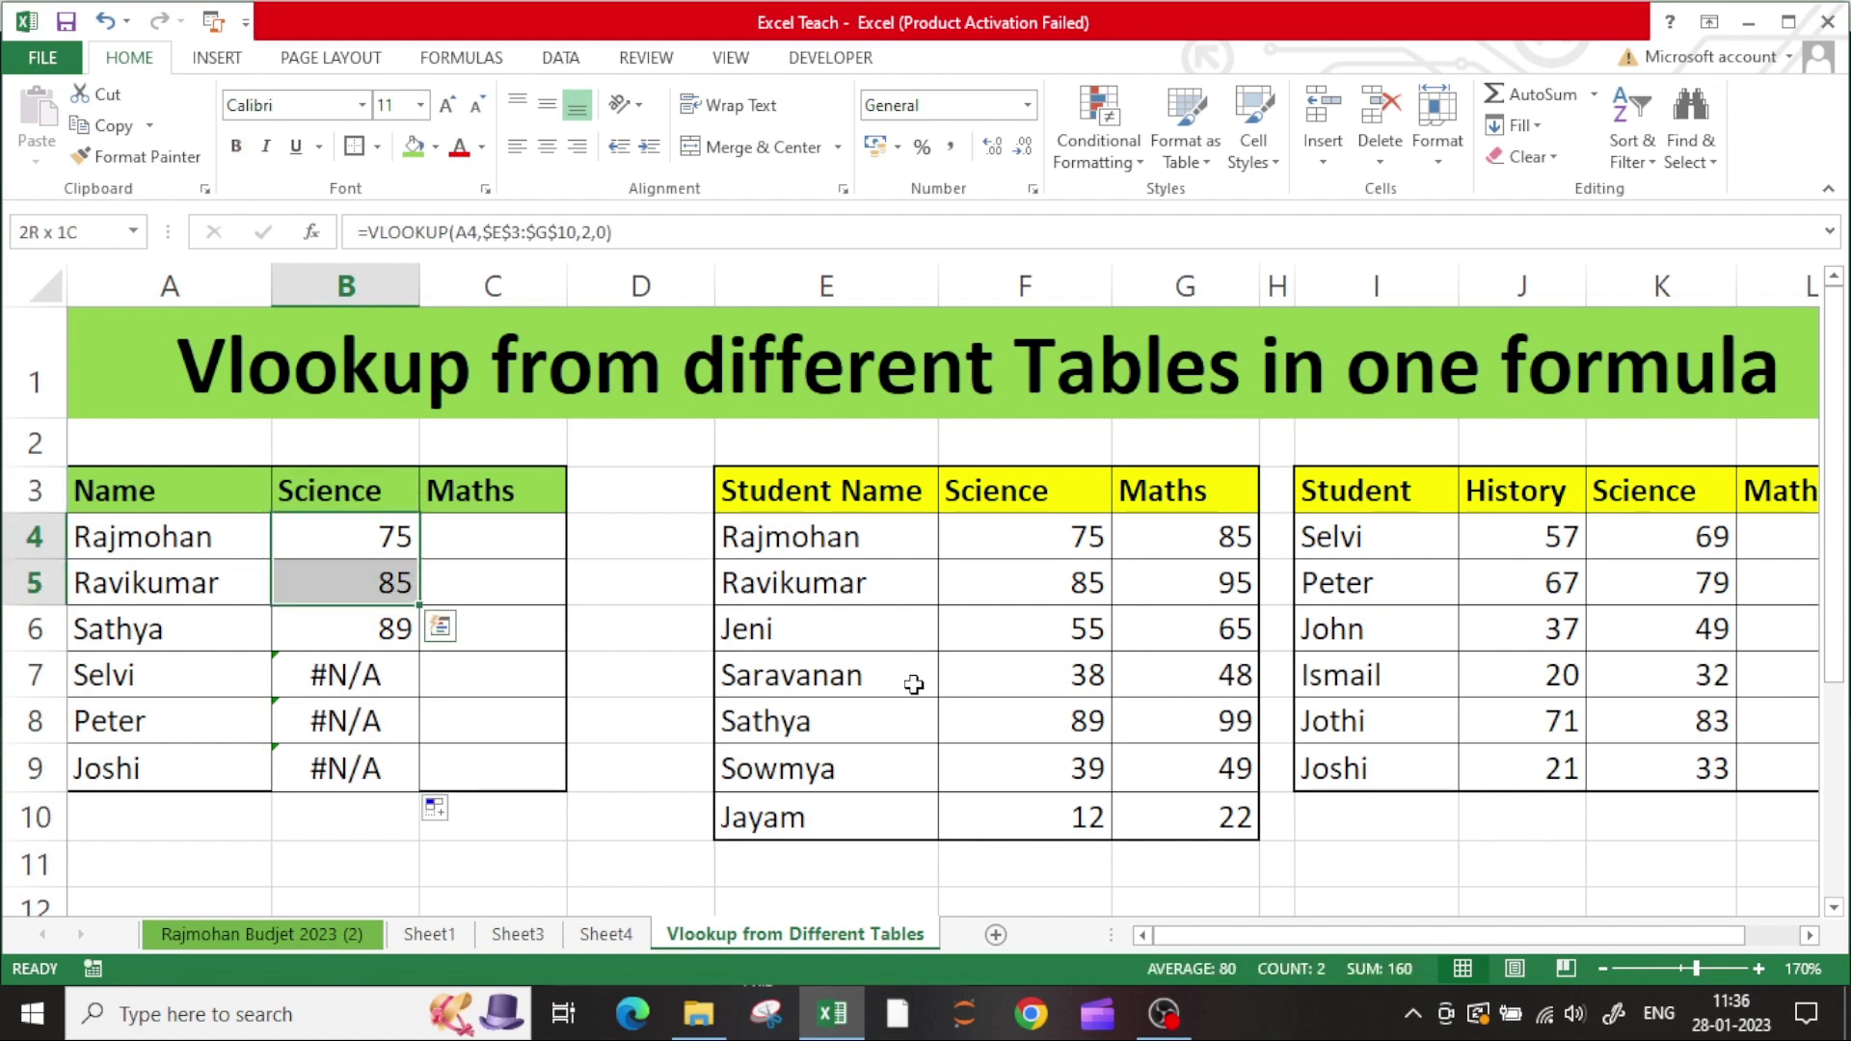
pyautogui.hotkey('ctrl', 'shift', 'Down')
pyautogui.press('Delete')
pyautogui.press('Up')
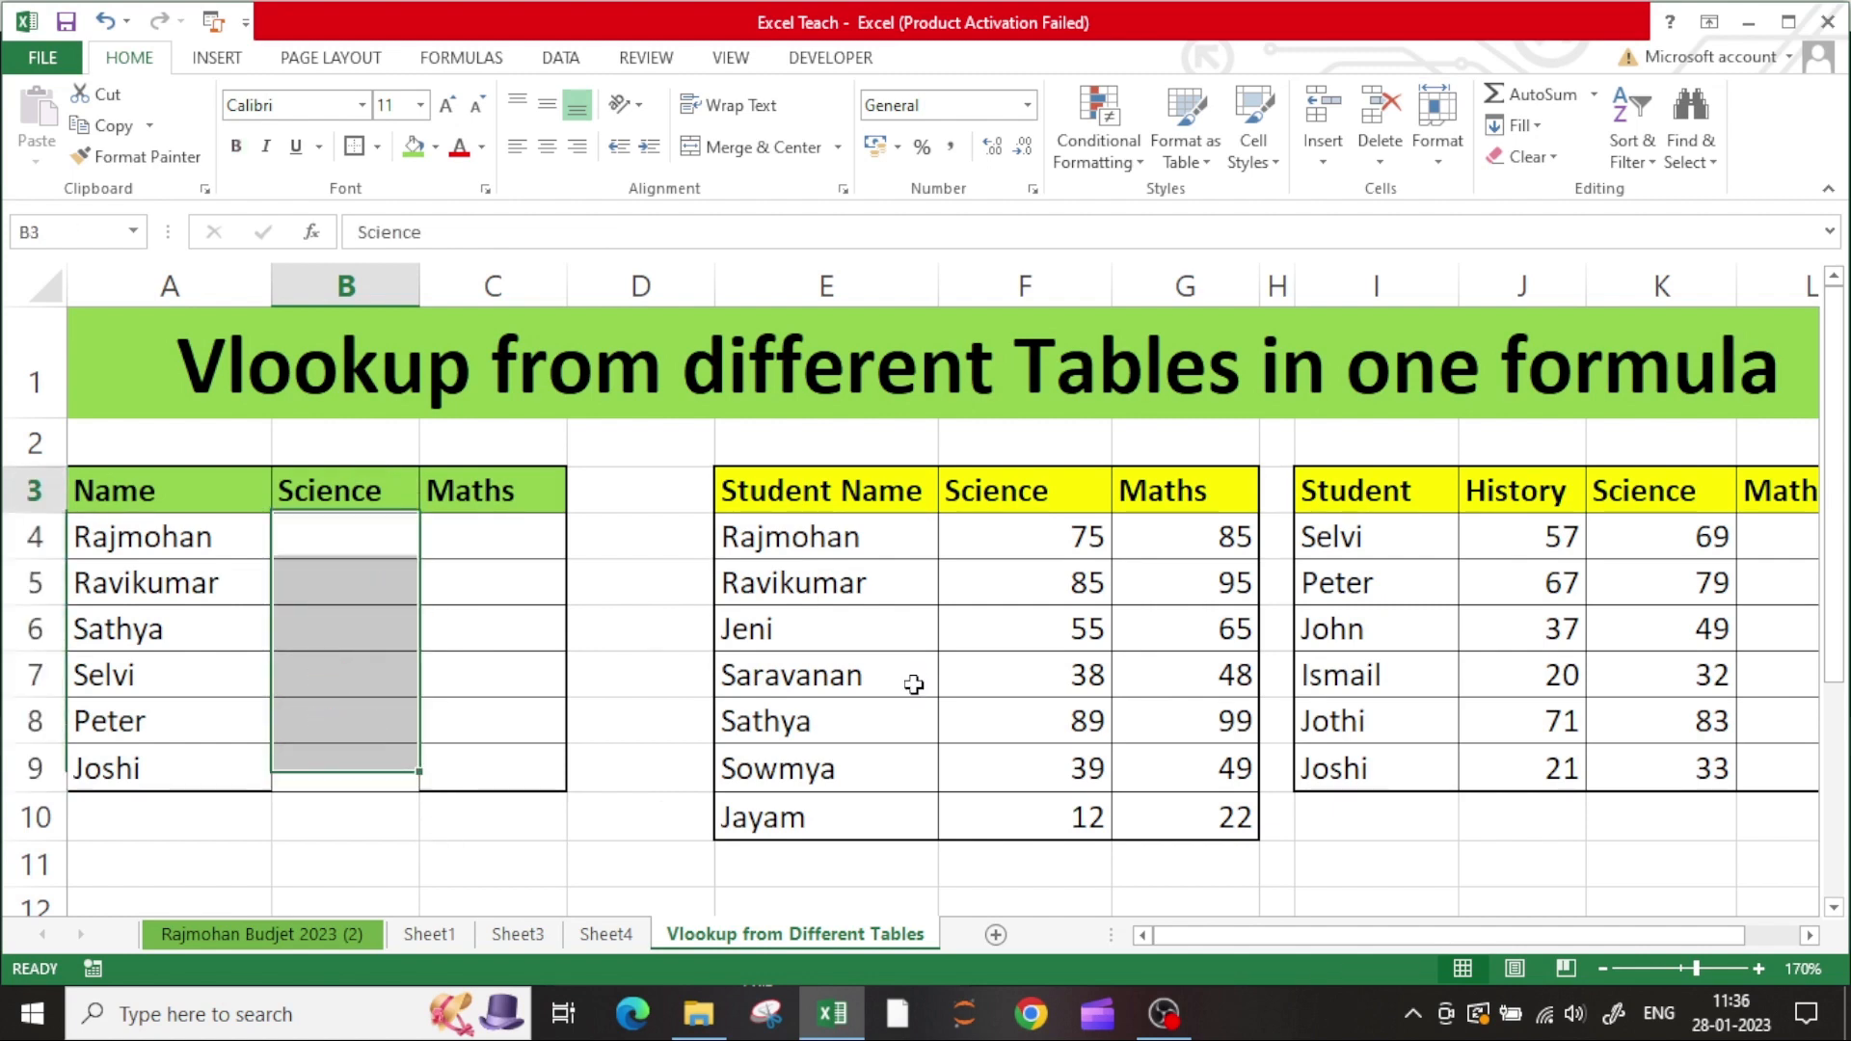
pyautogui.press('Down')
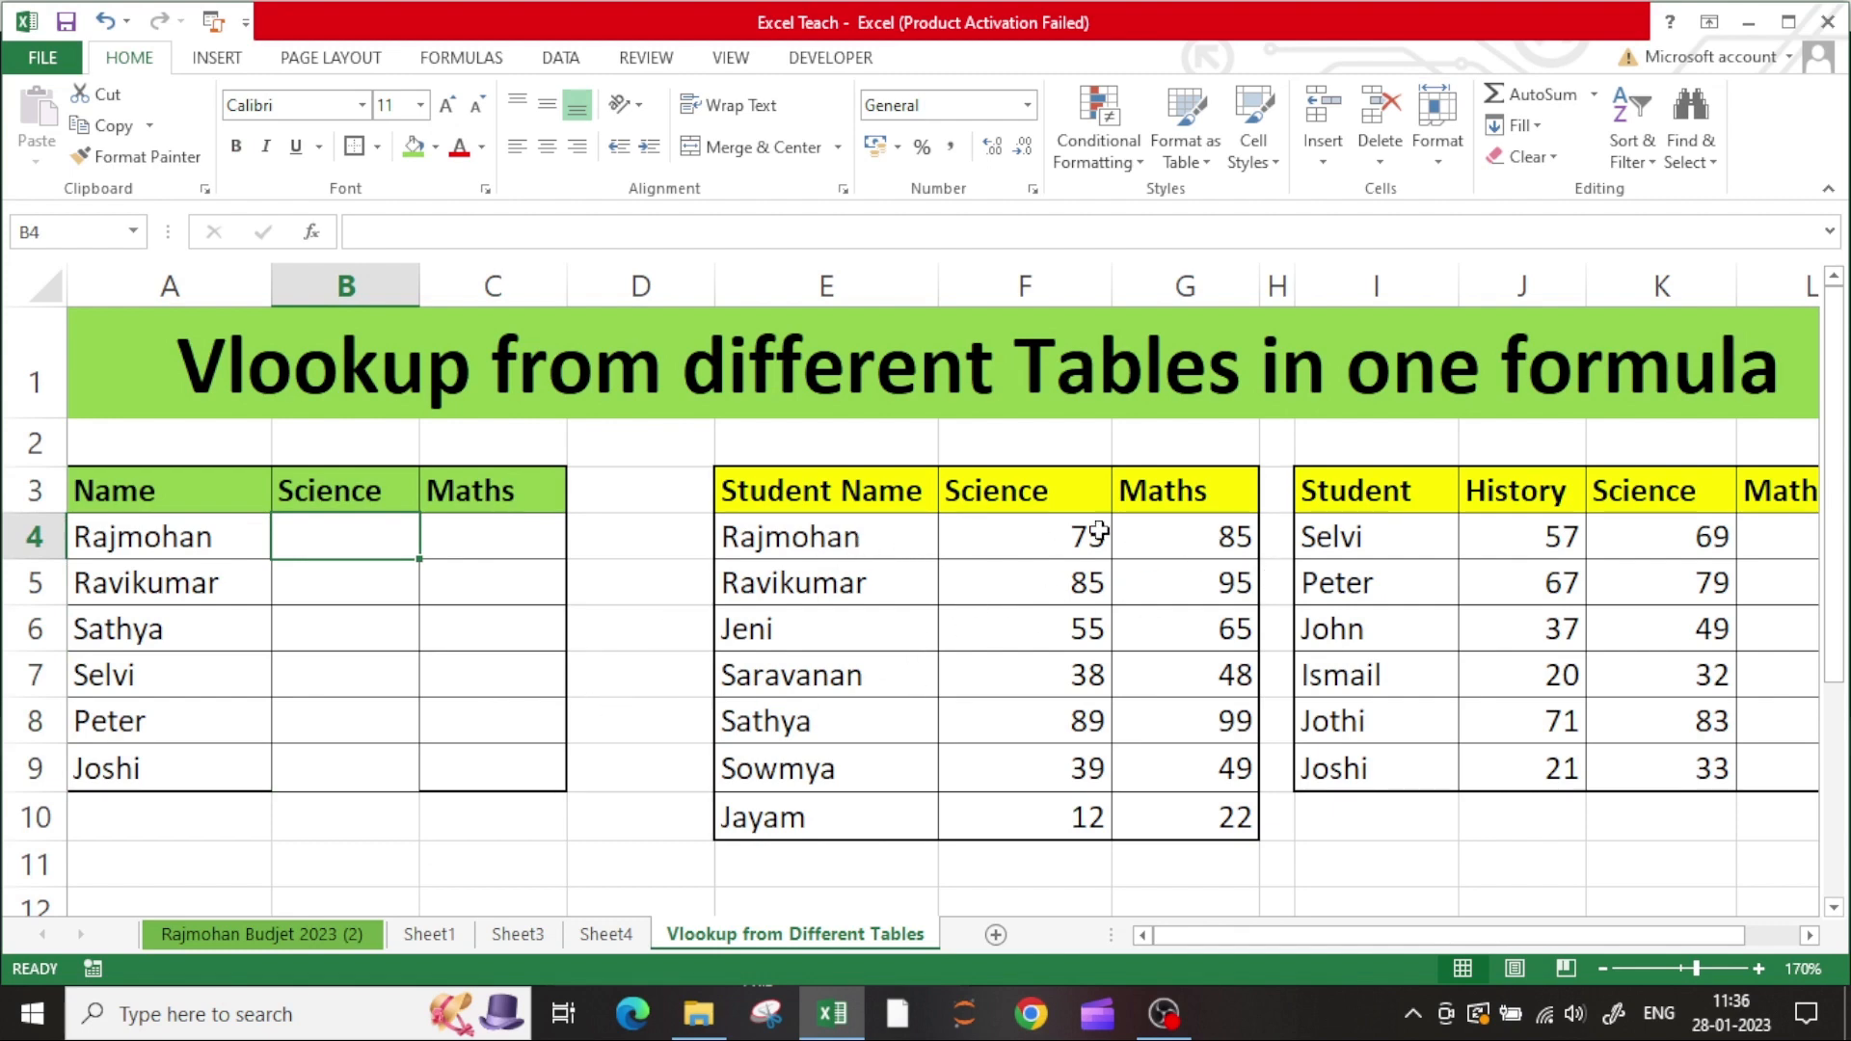
pyautogui.moveTo(1406, 534); pyautogui.dragTo(1426, 749)
pyautogui.hotkey('ctrl', 'c')
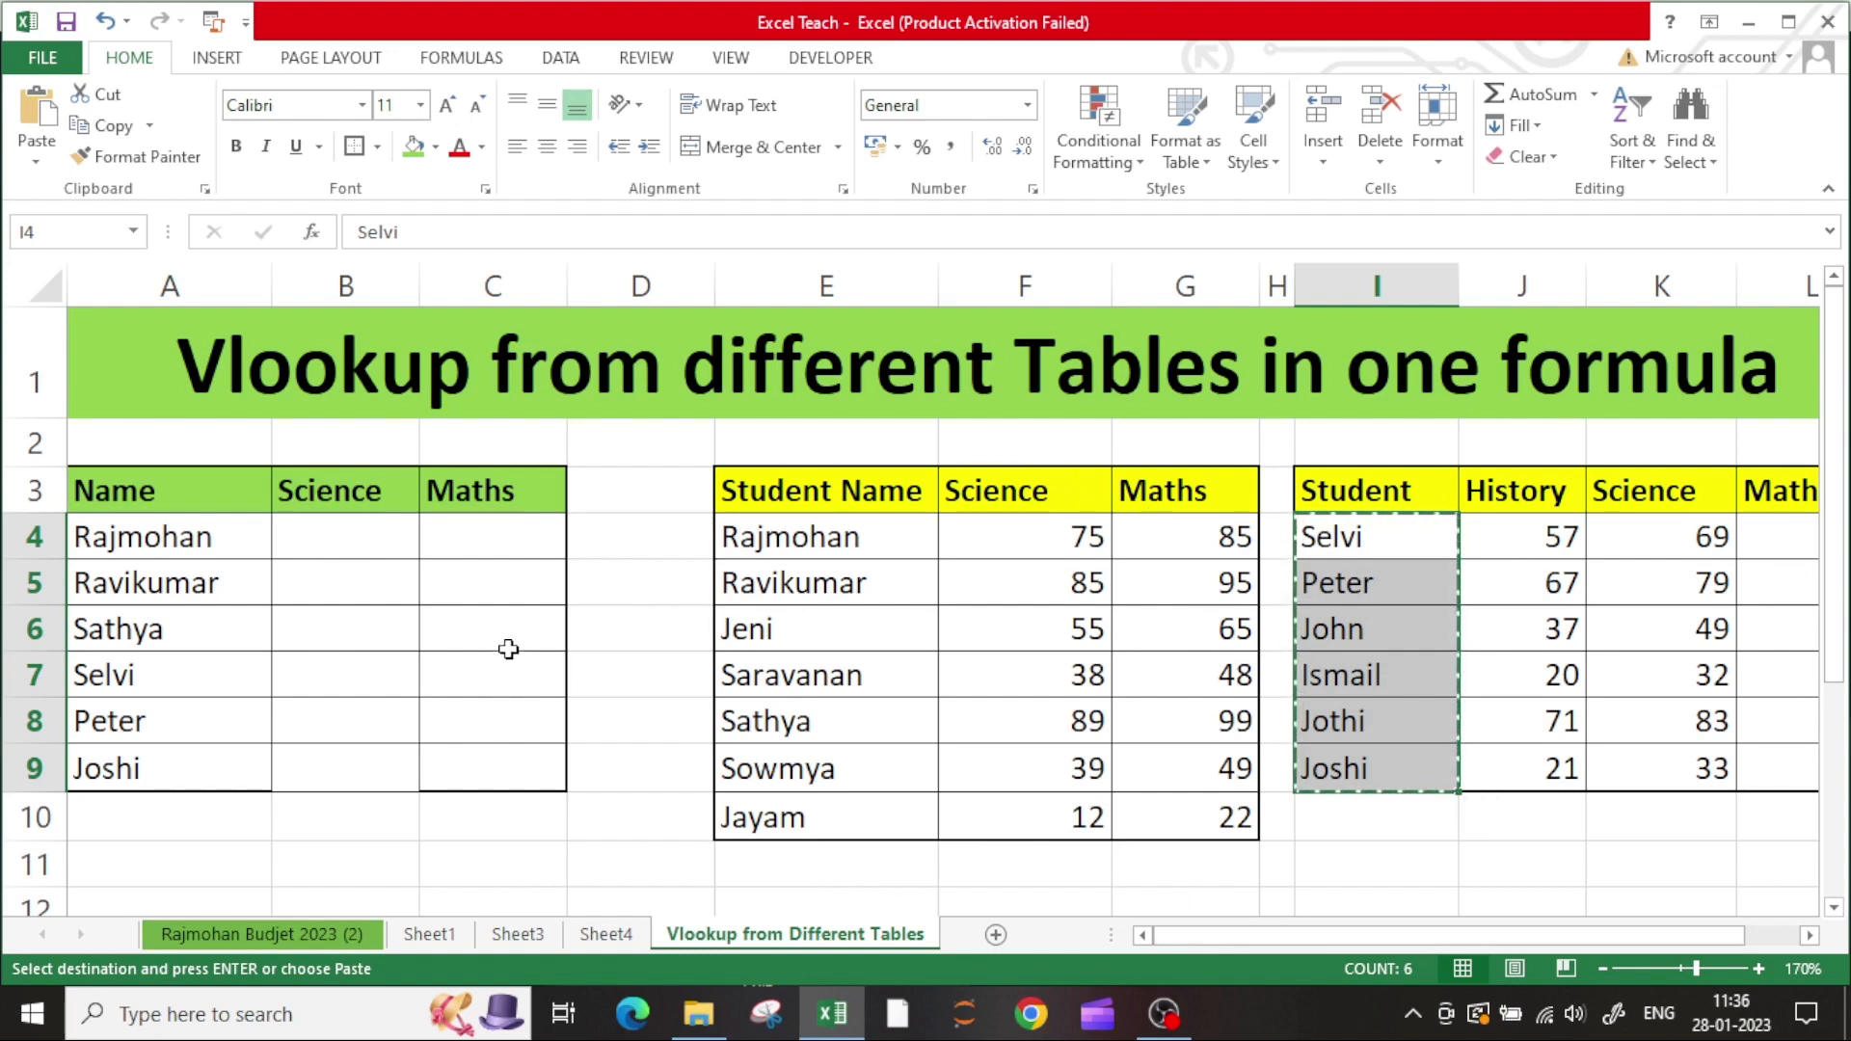
pyautogui.click(324, 542)
pyautogui.press('Escape')
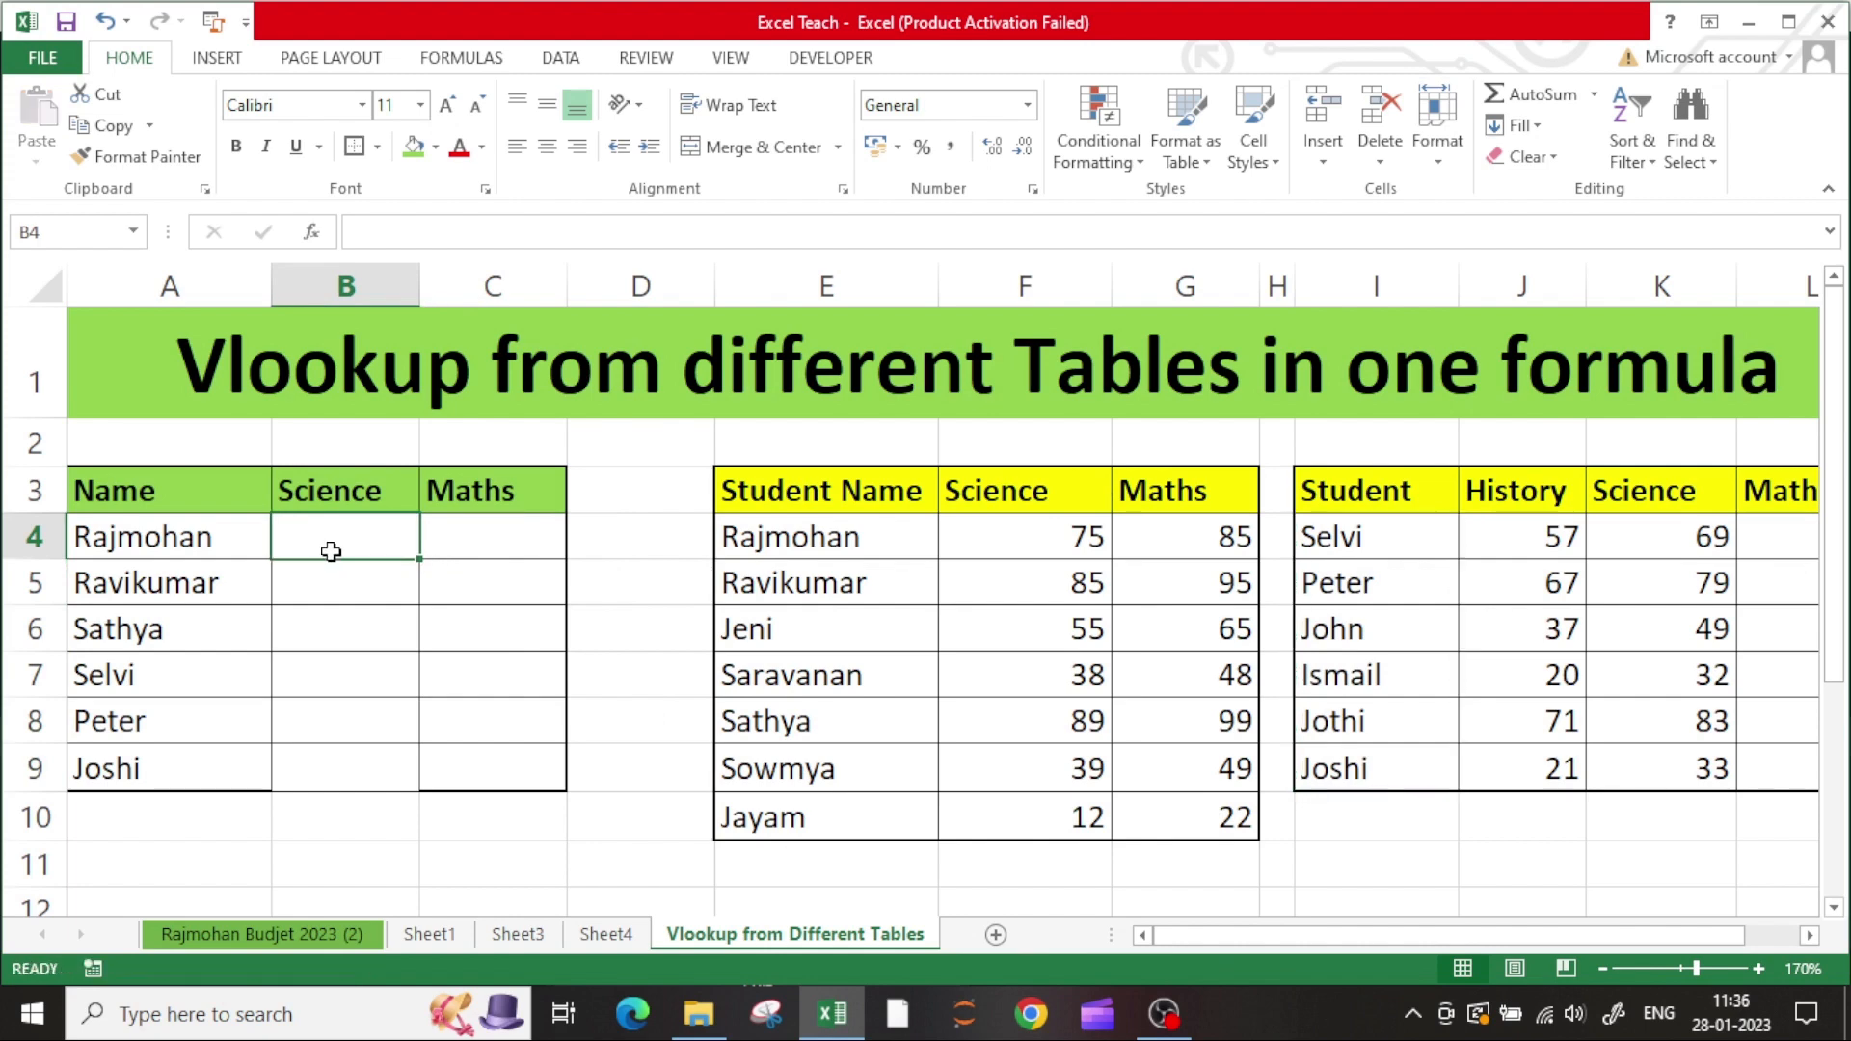
# - Copy the mark table I3:L9 and paste it directly below the first source table, starting at E11
pyautogui.moveTo(1416, 488); pyautogui.dragTo(1438, 762)
pyautogui.hotkey('ctrl', 'c')
pyautogui.scroll(-2, 963, 756)
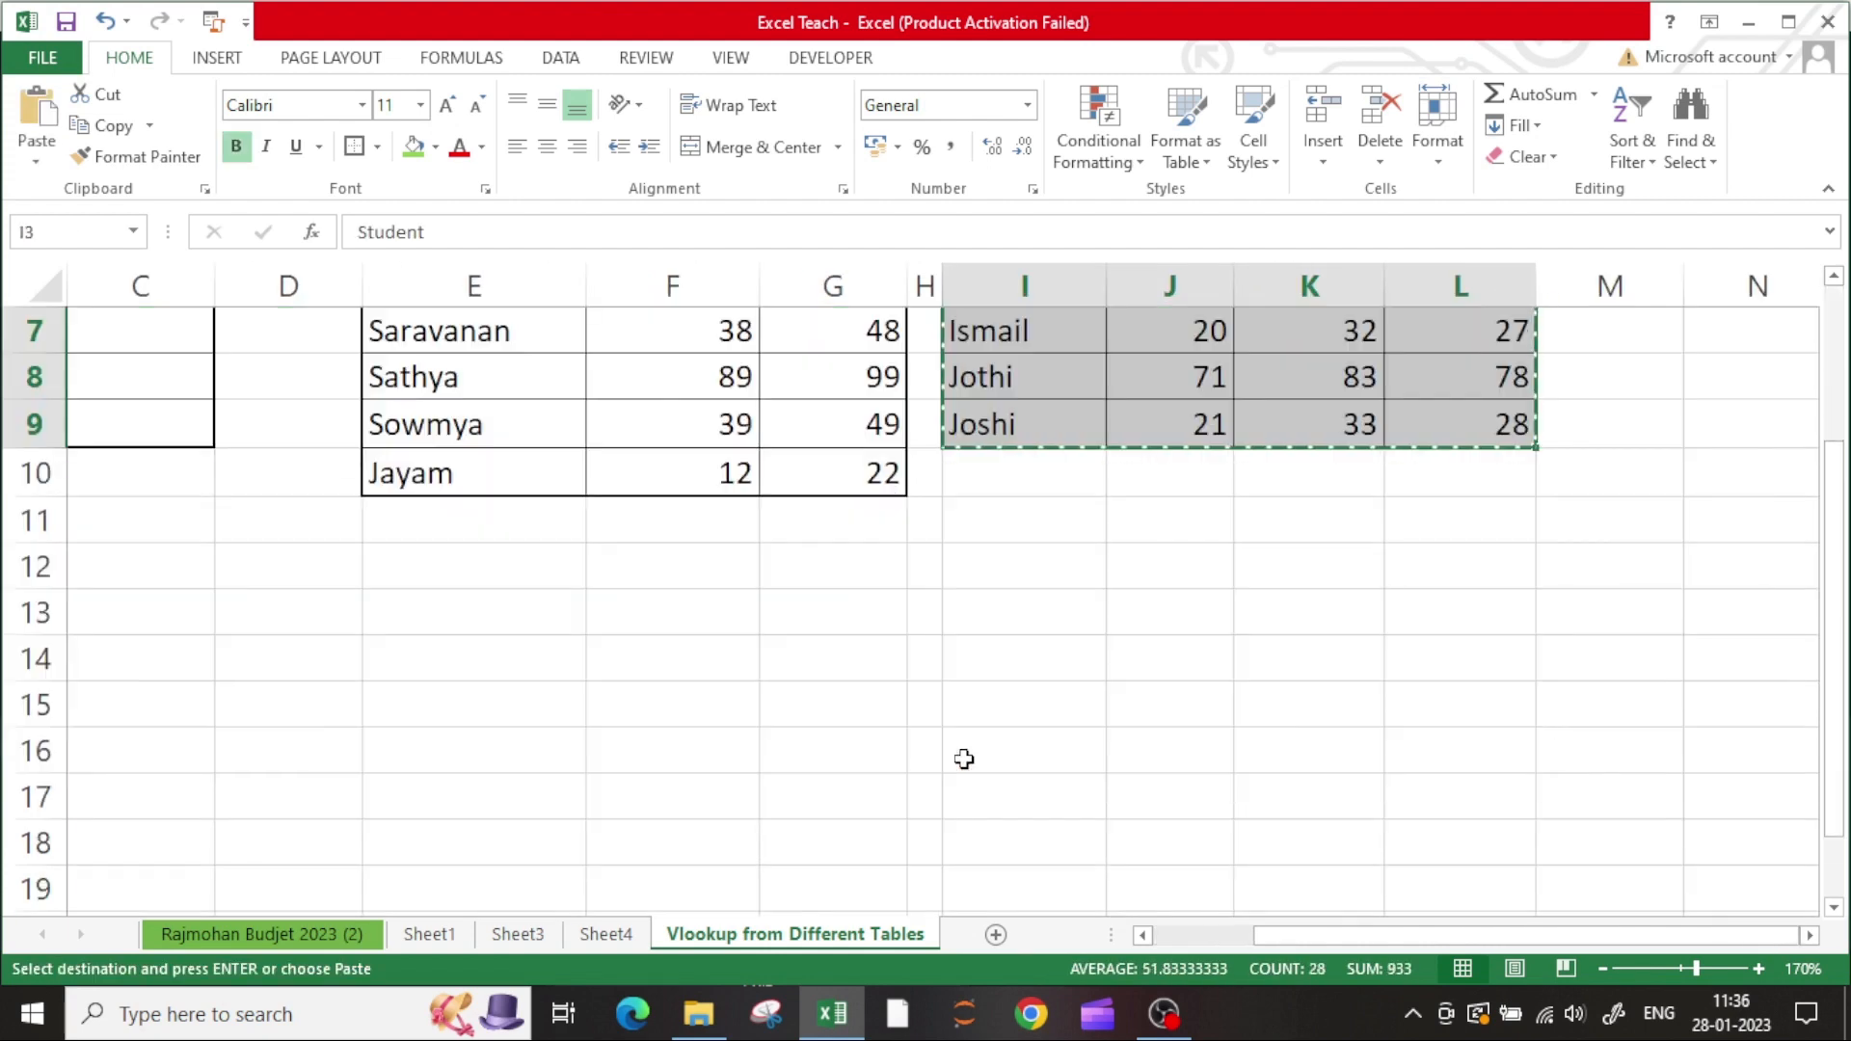
pyautogui.click(417, 521)
pyautogui.hotkey('ctrl', 'v')
pyautogui.scroll(2, 418, 520)
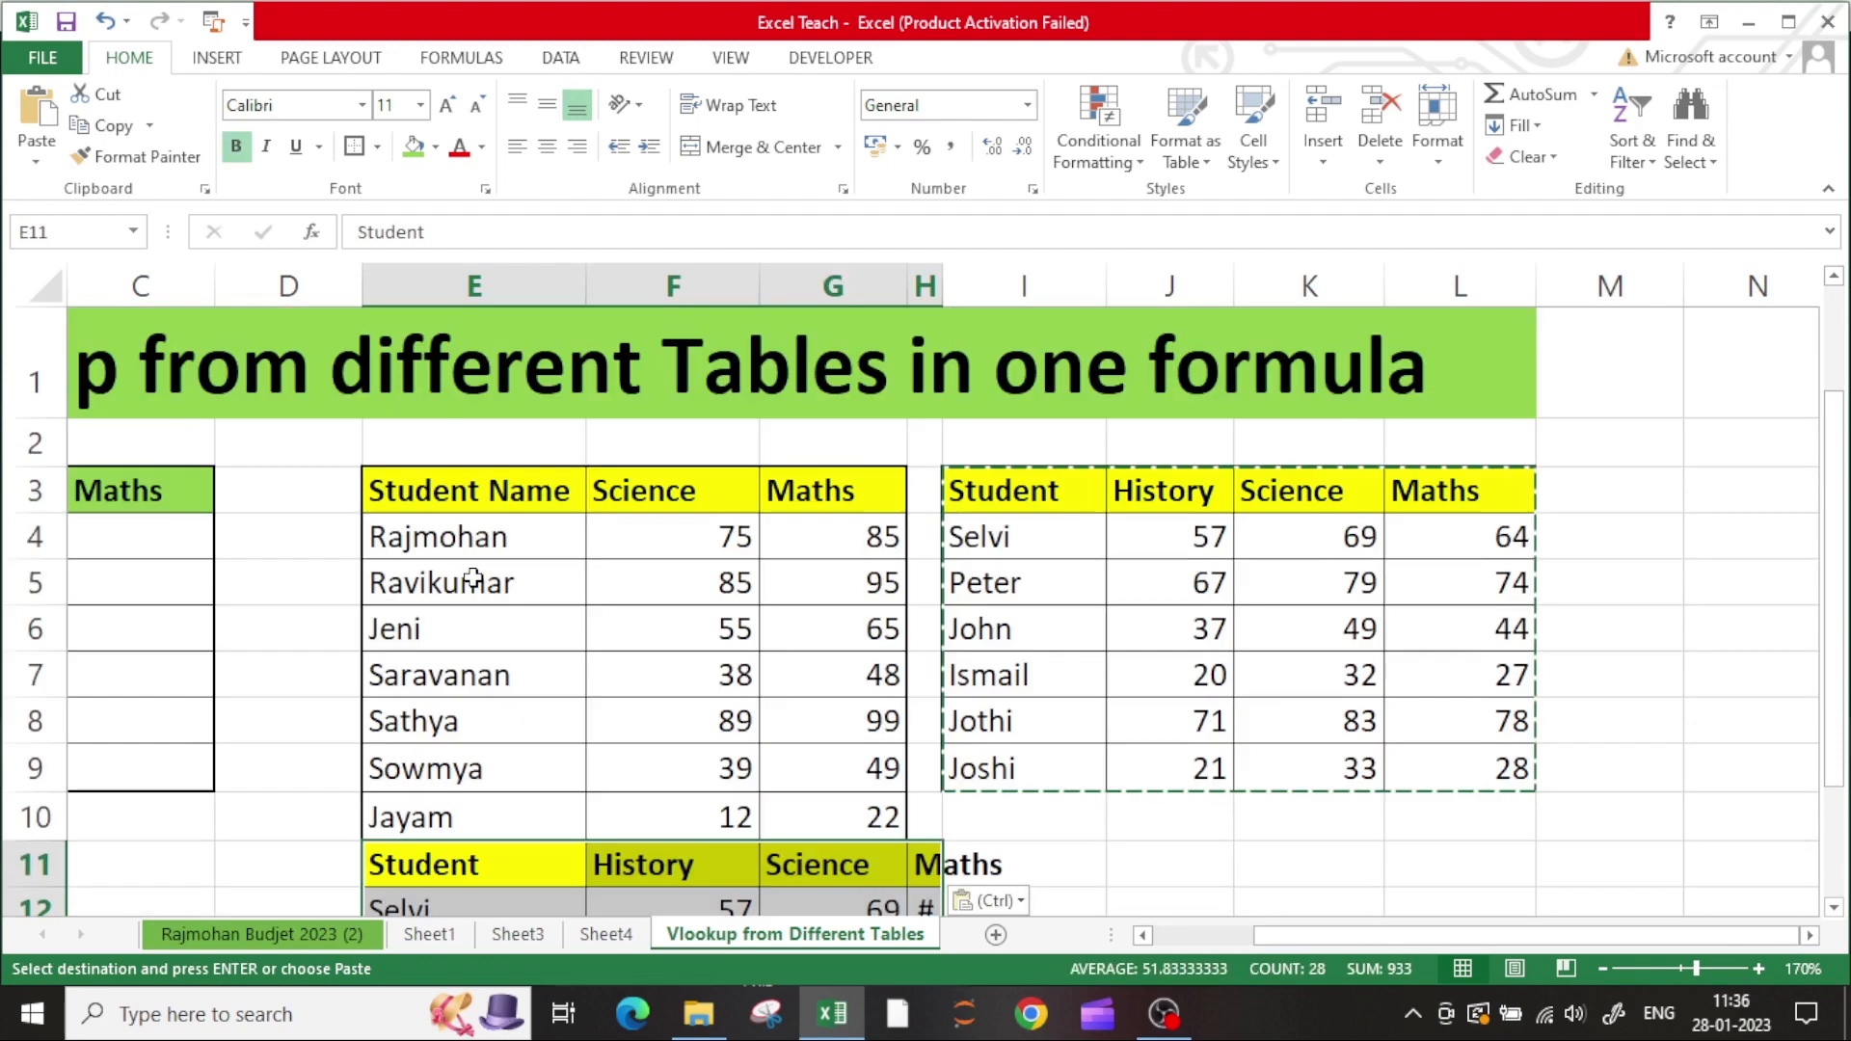
pyautogui.press('Escape')
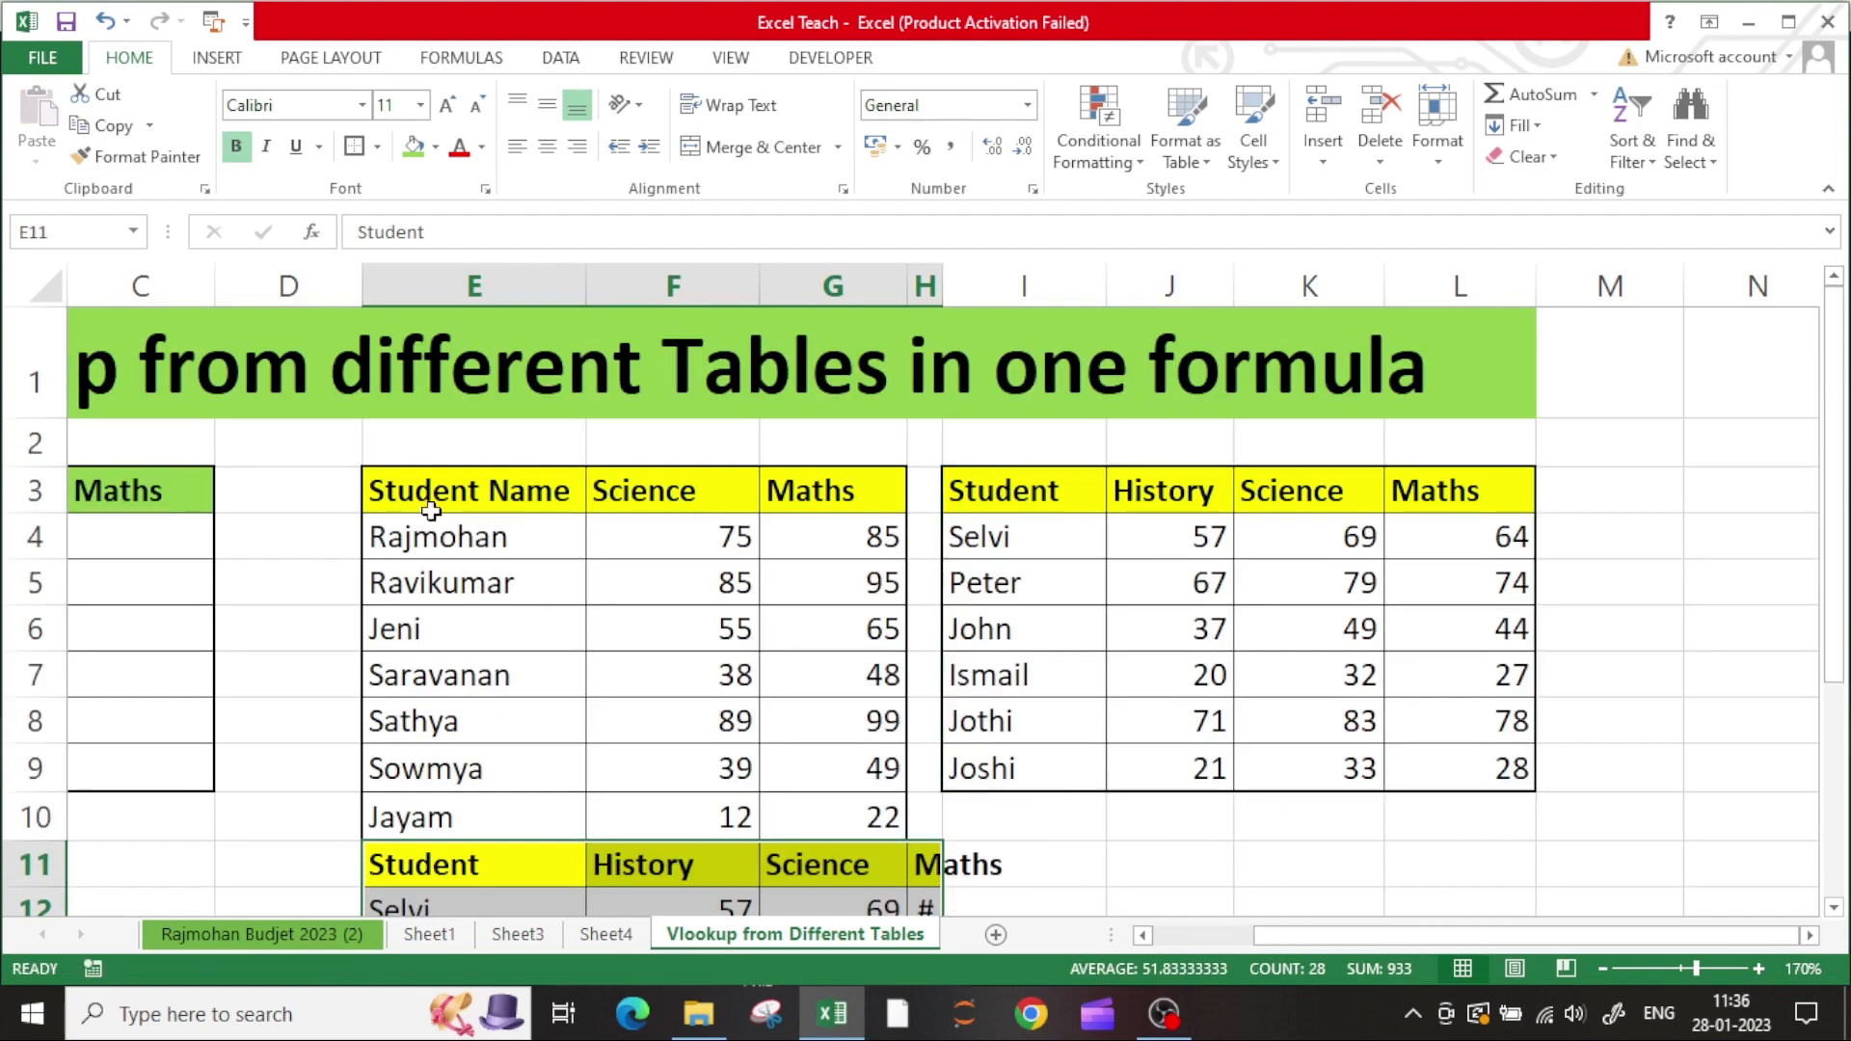
# - Enter =VLOOKUP(A4,$E$3:$G$17,2,0) in B4 and fill the formula down to B9
pyautogui.click(469, 506)
pyautogui.hscroll(-2, 434, 526)
pyautogui.click(389, 542)
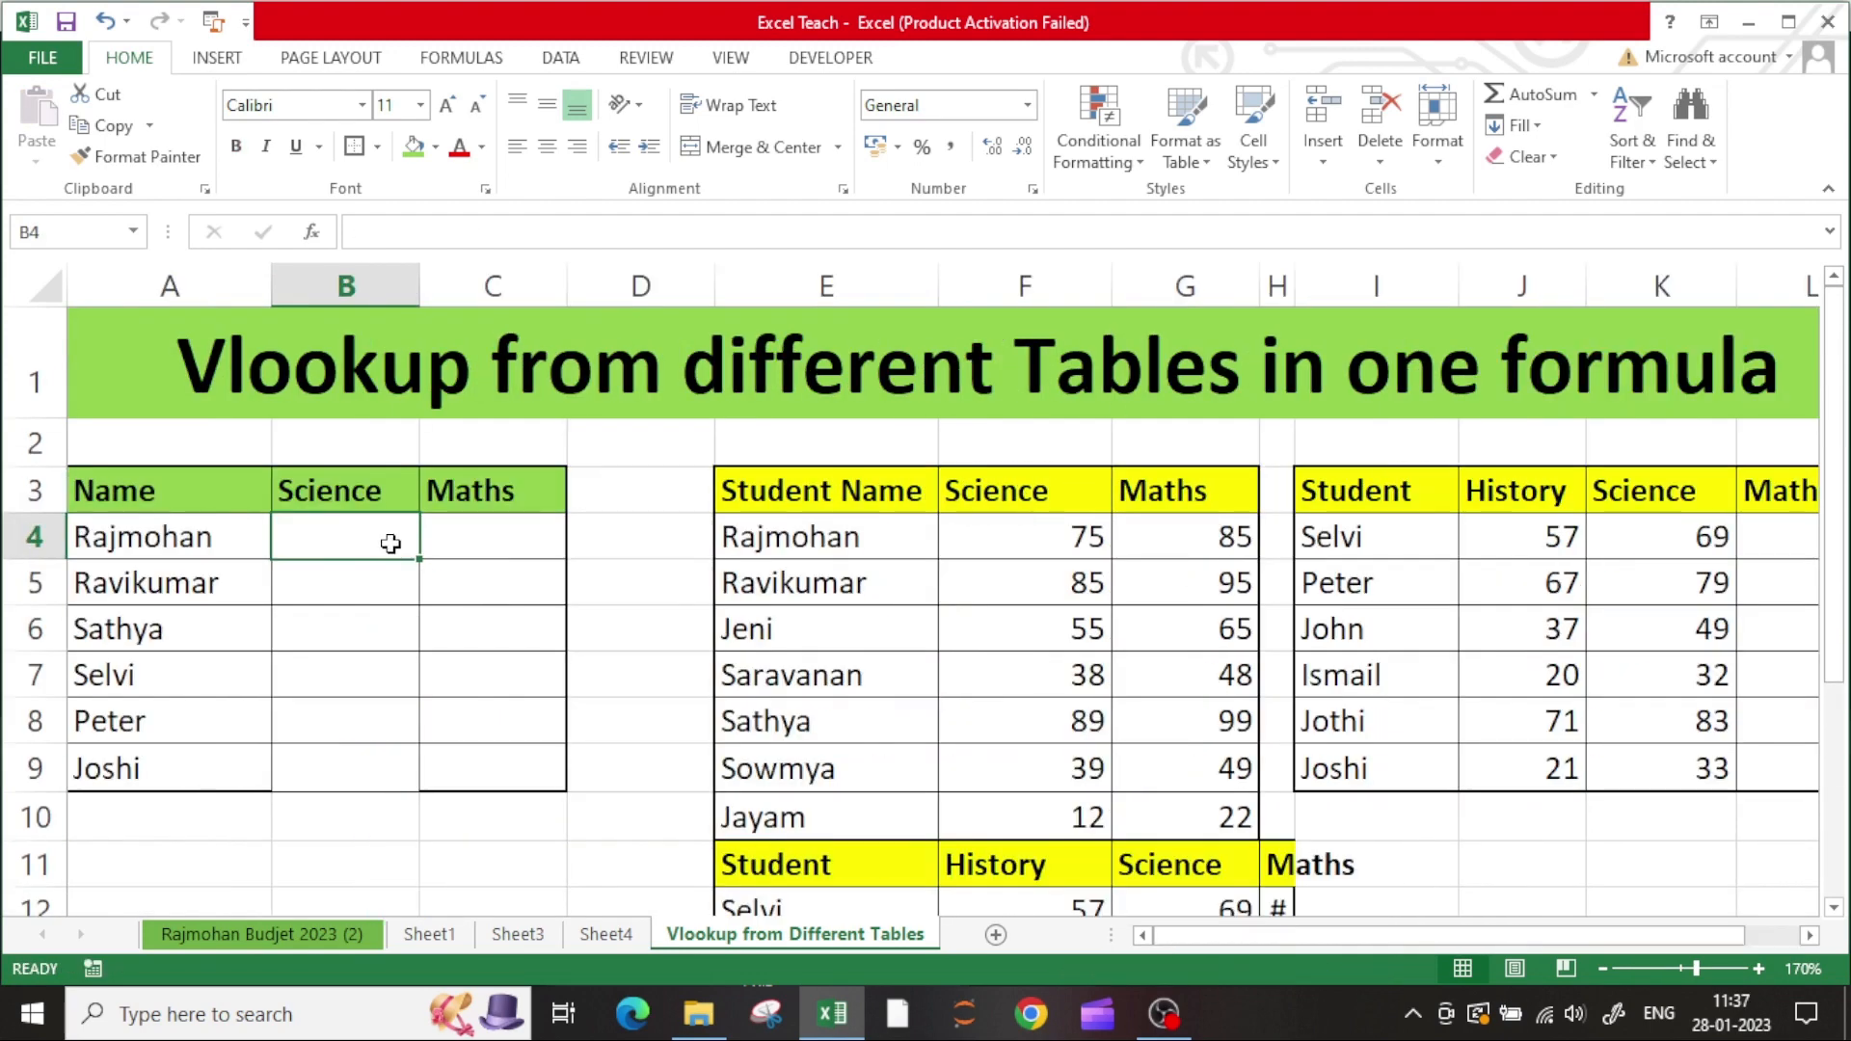
pyautogui.write('=vl')
pyautogui.press('Tab')
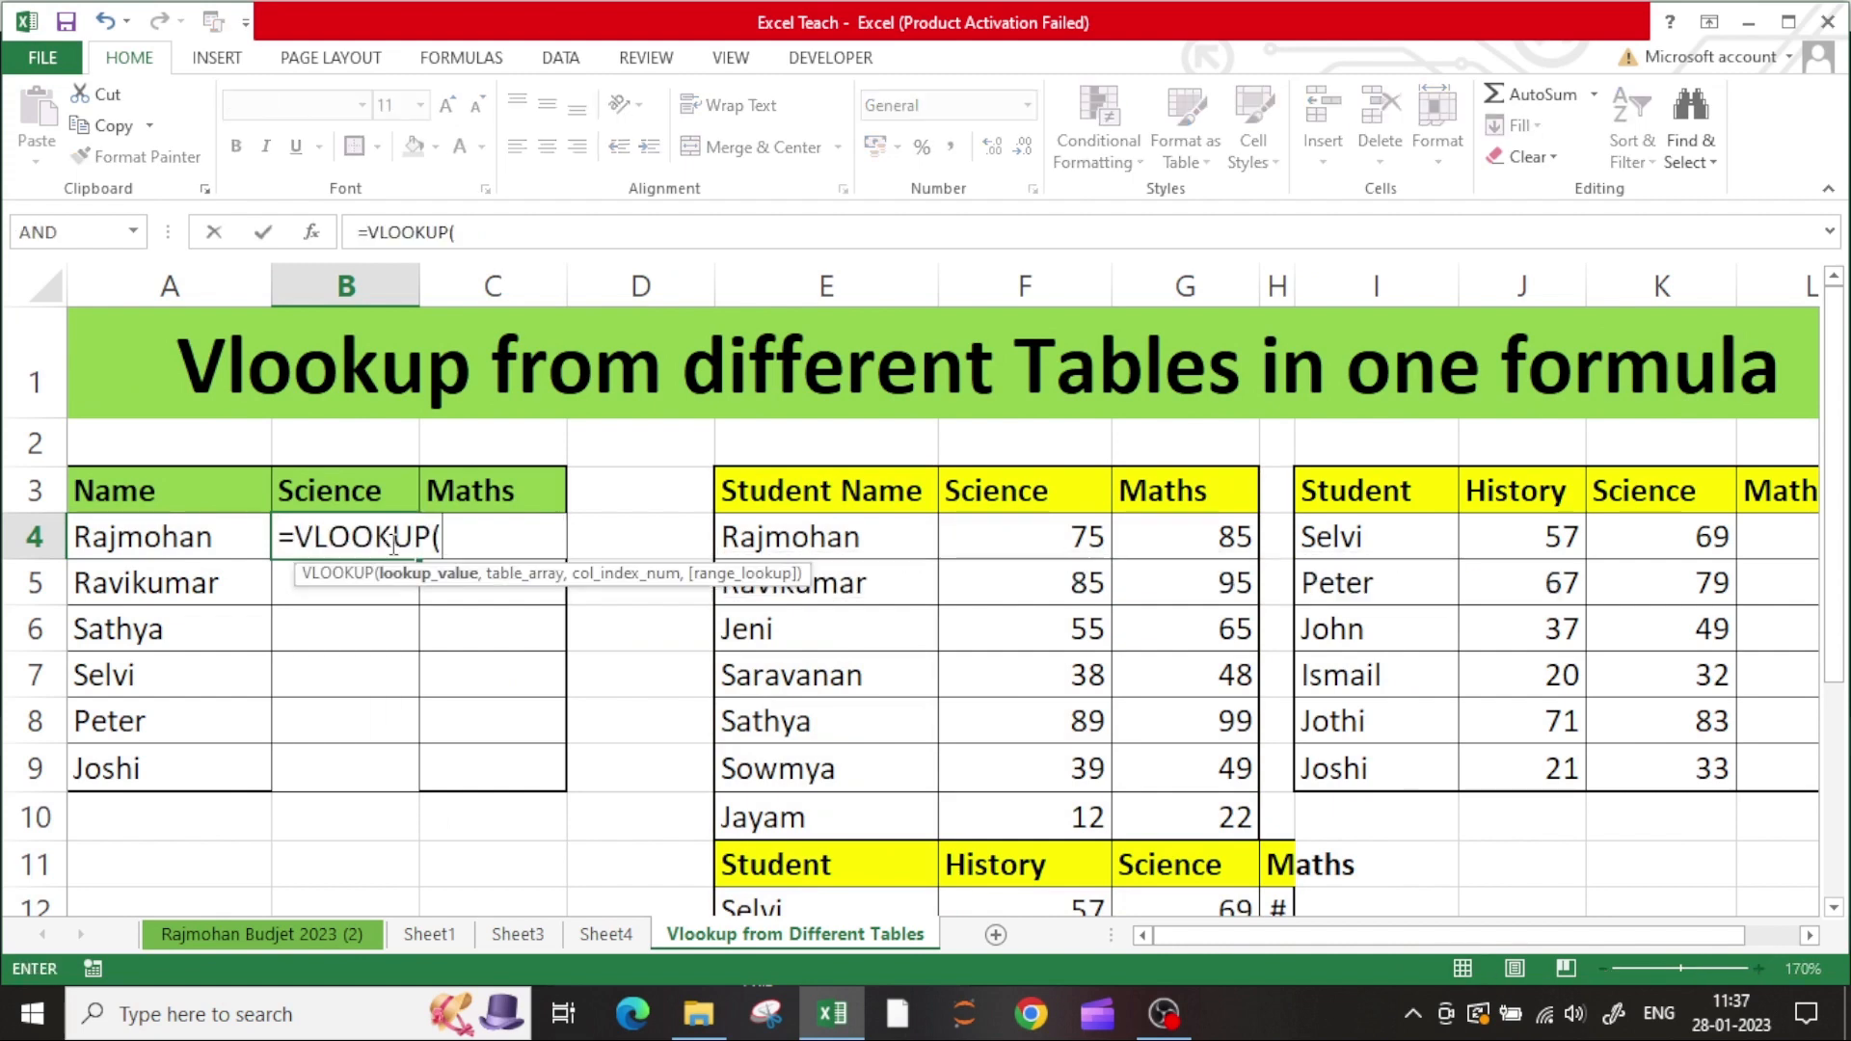
pyautogui.press('Left')
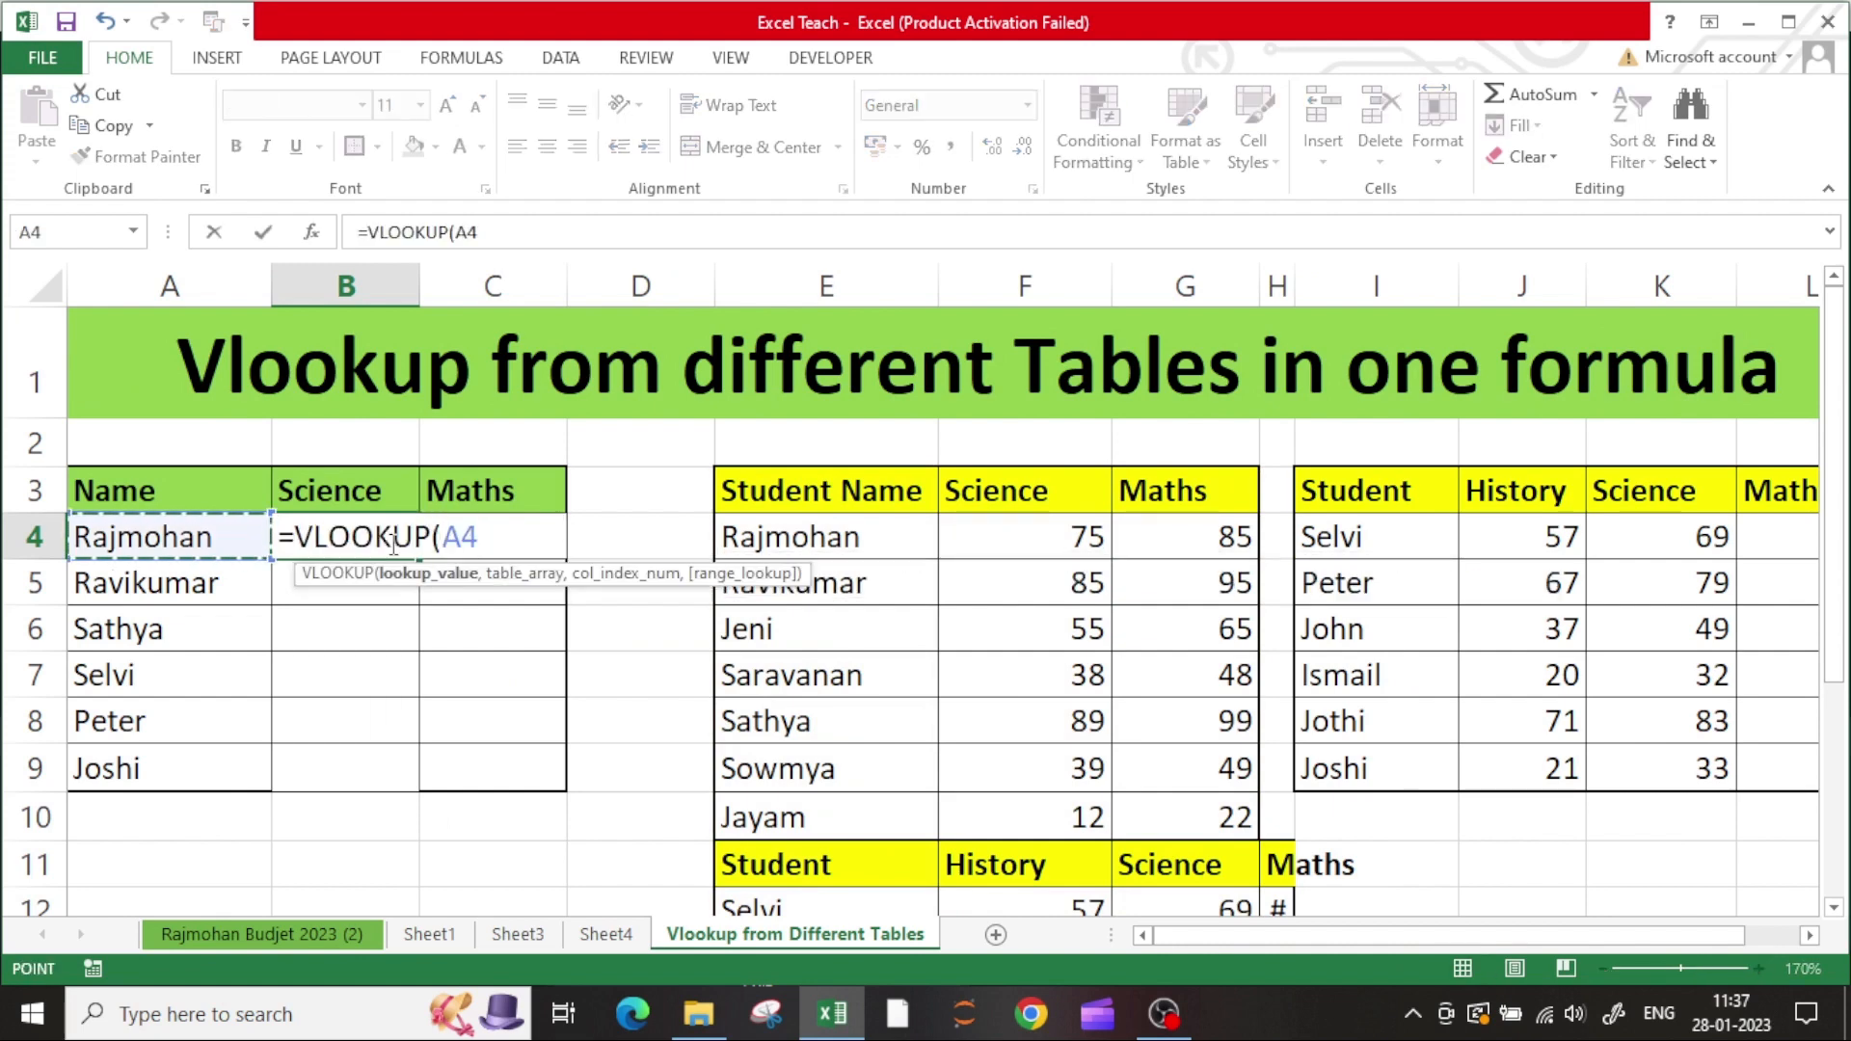
pyautogui.write(',')
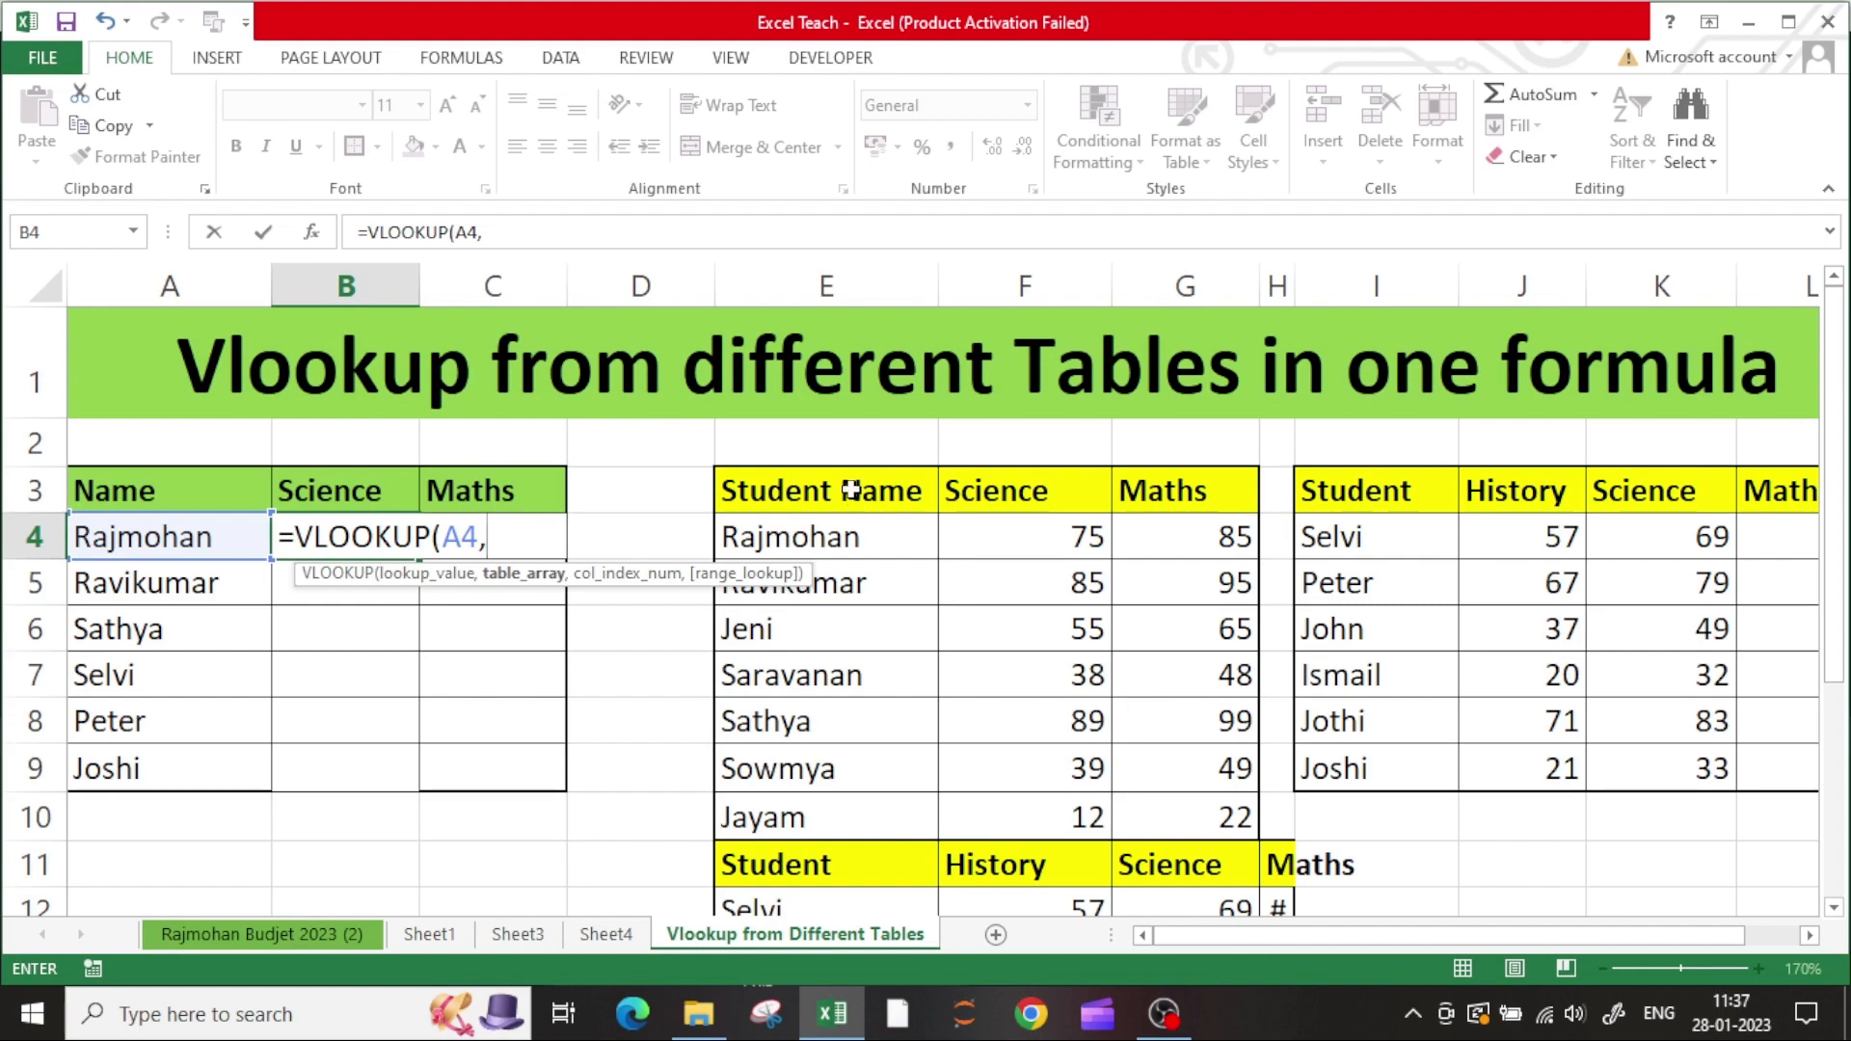
pyautogui.moveTo(848, 492); pyautogui.dragTo(1175, 1003)
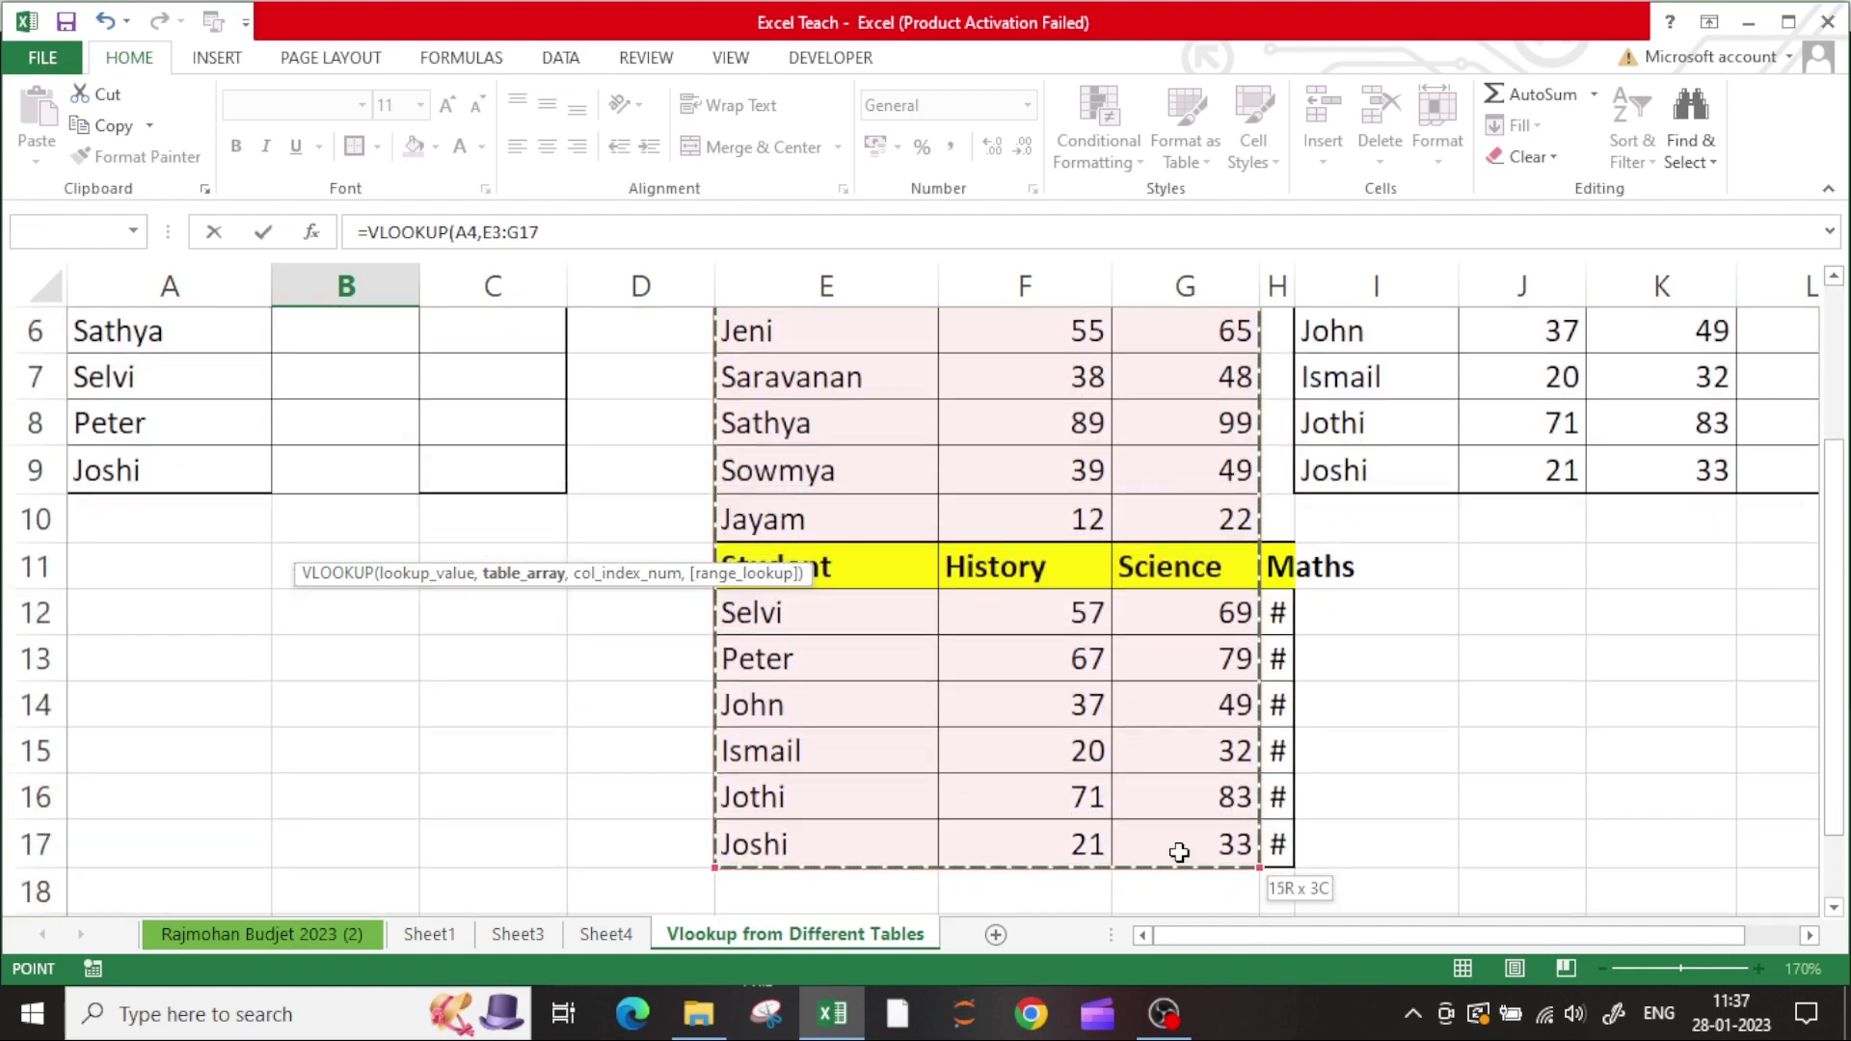
pyautogui.press('F4')
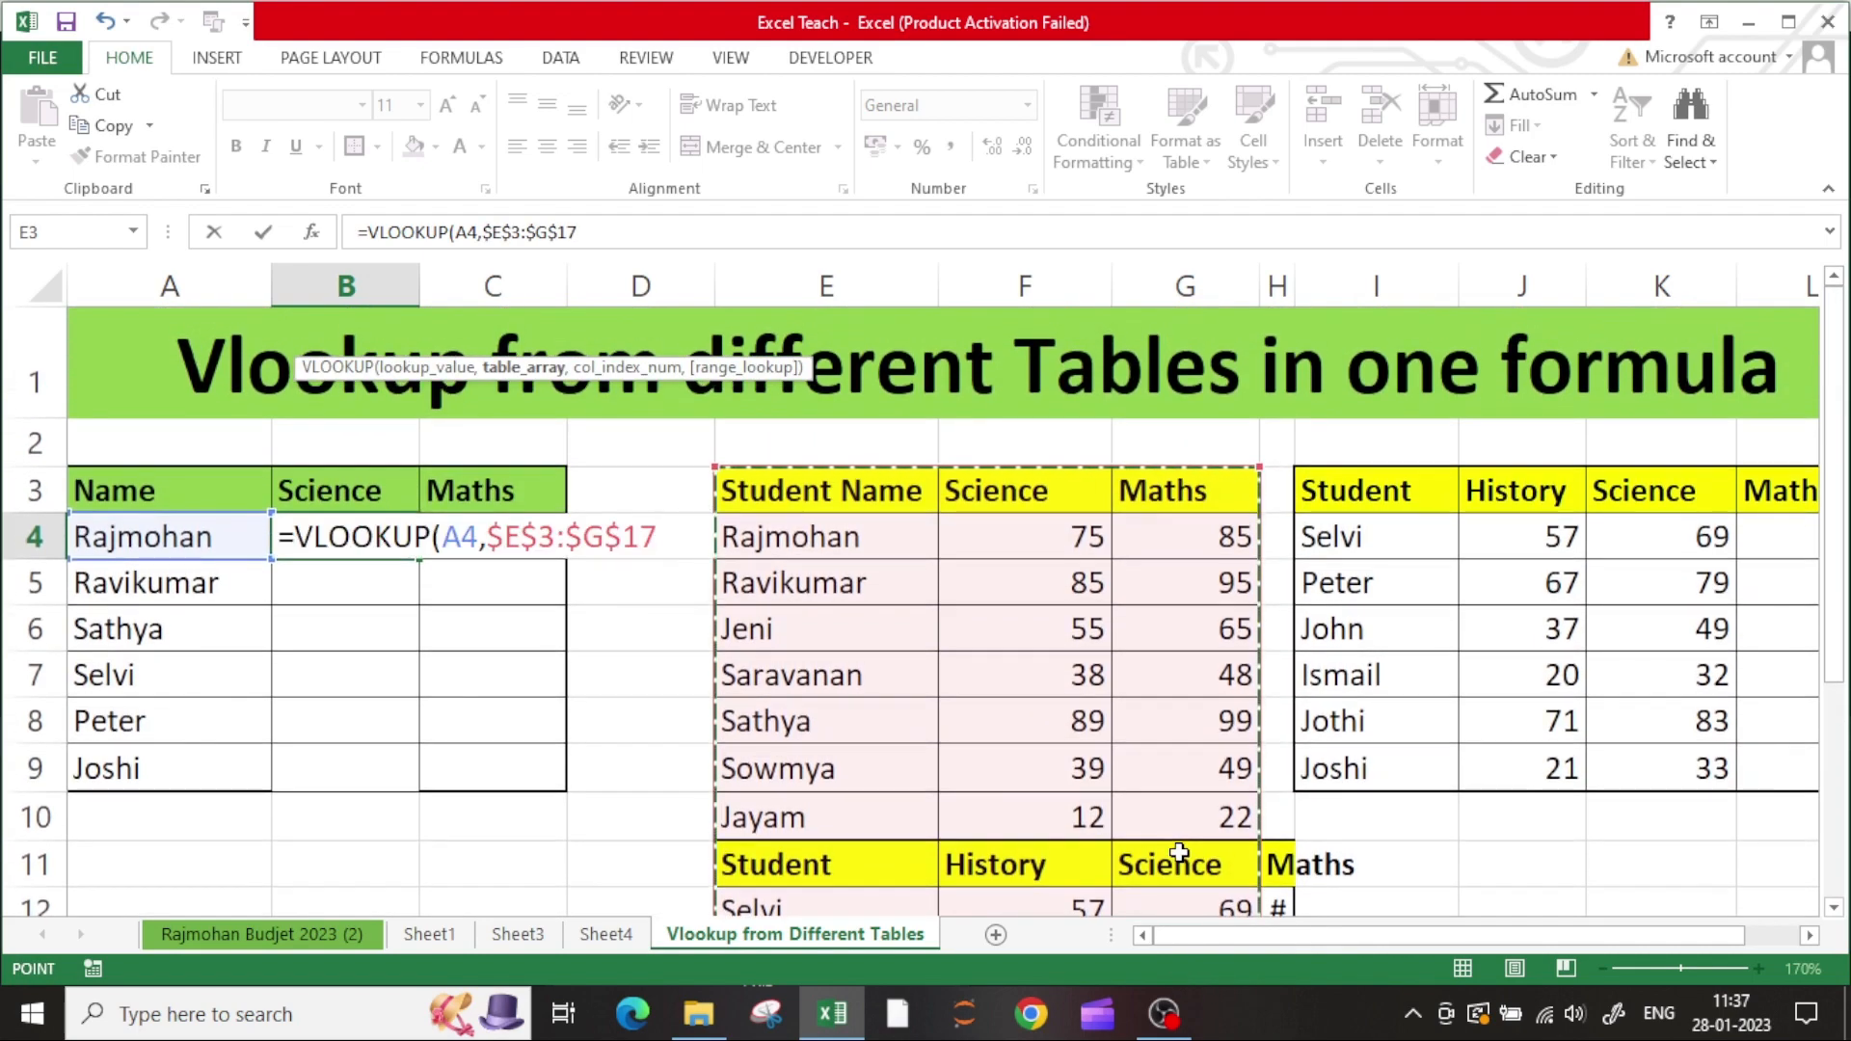
pyautogui.write(',2,0')
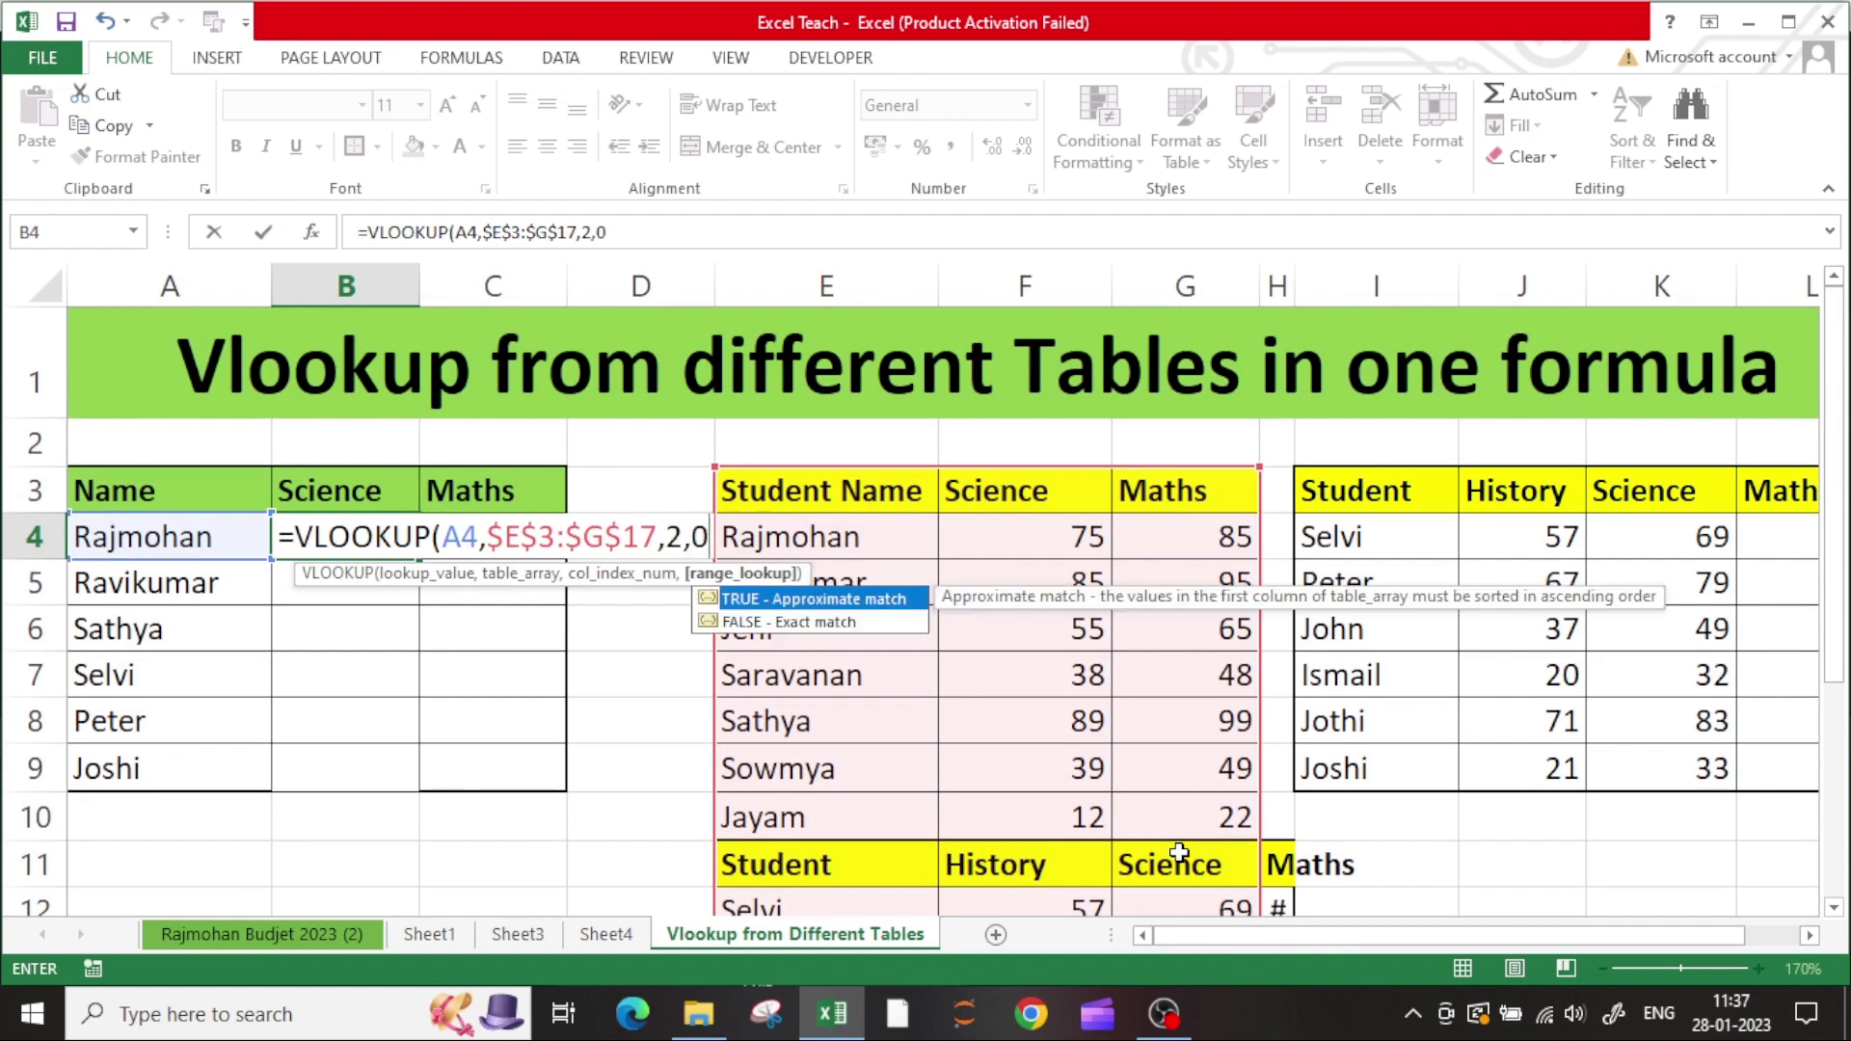
pyautogui.write(')')
pyautogui.press('Return')
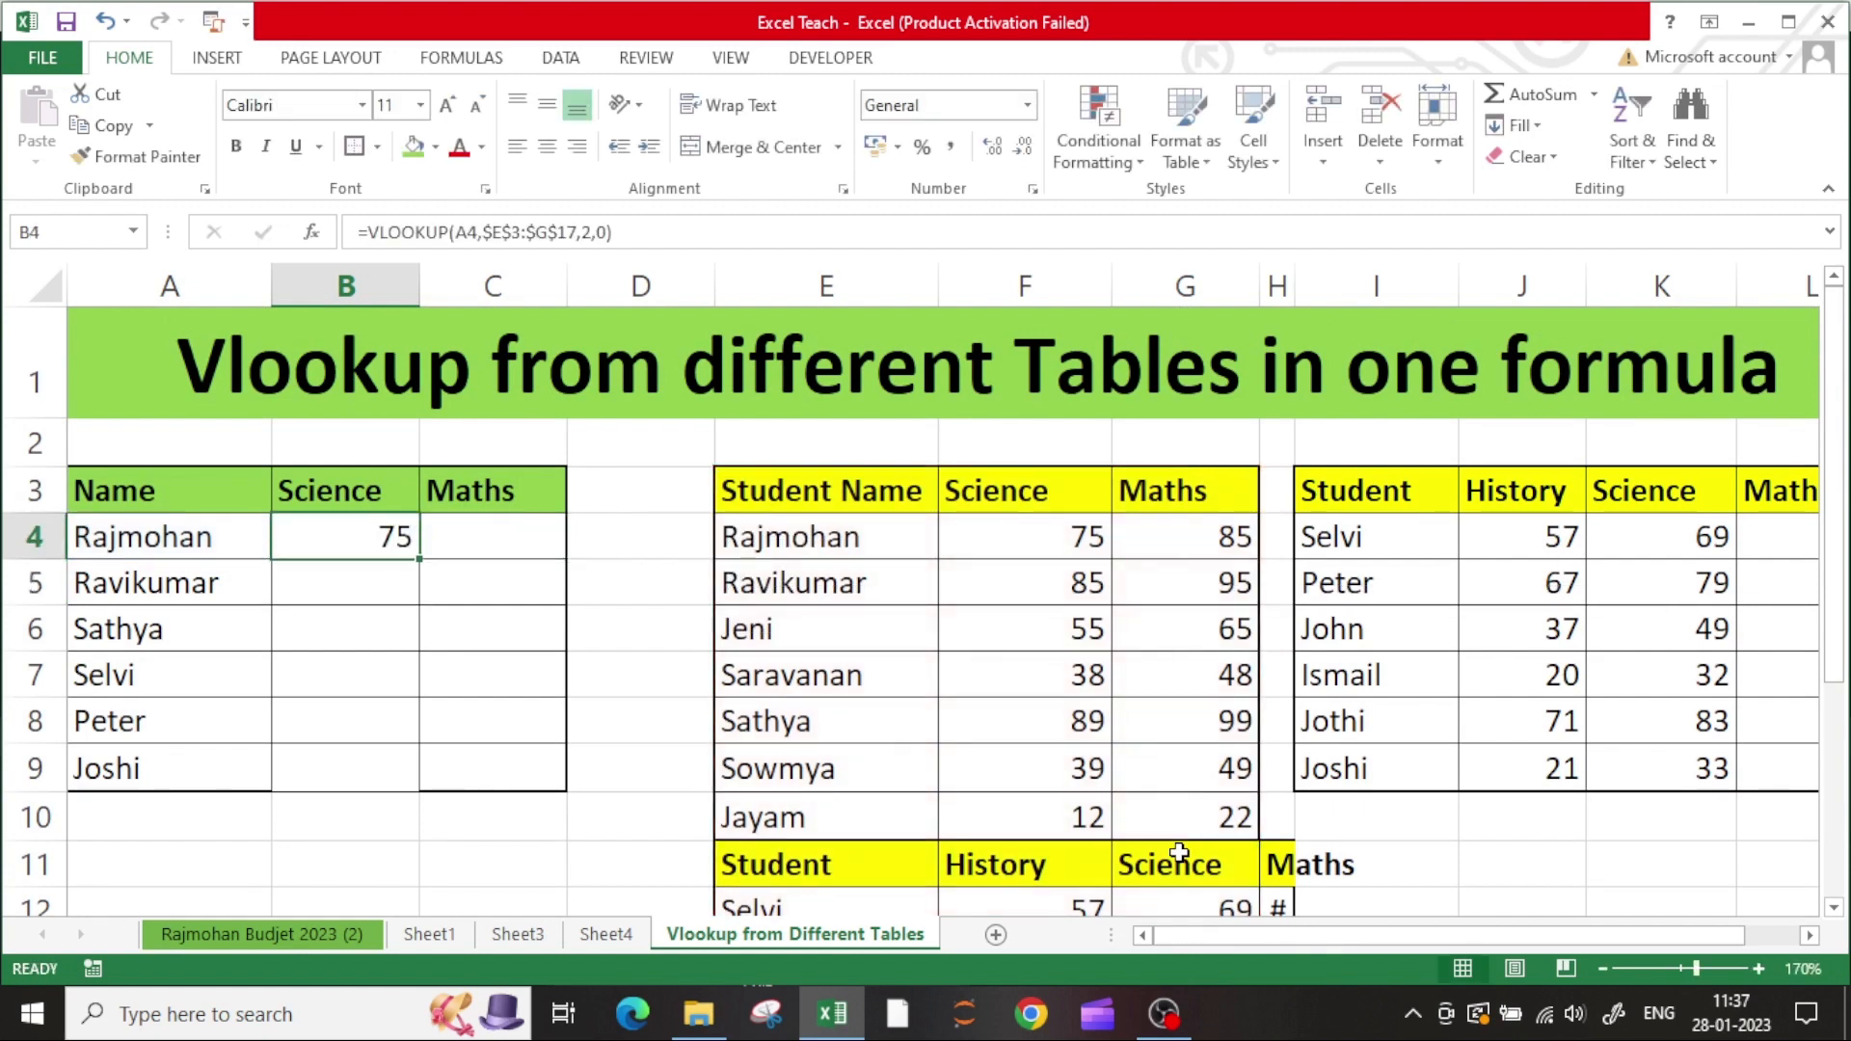
pyautogui.doubleClick(425, 558)
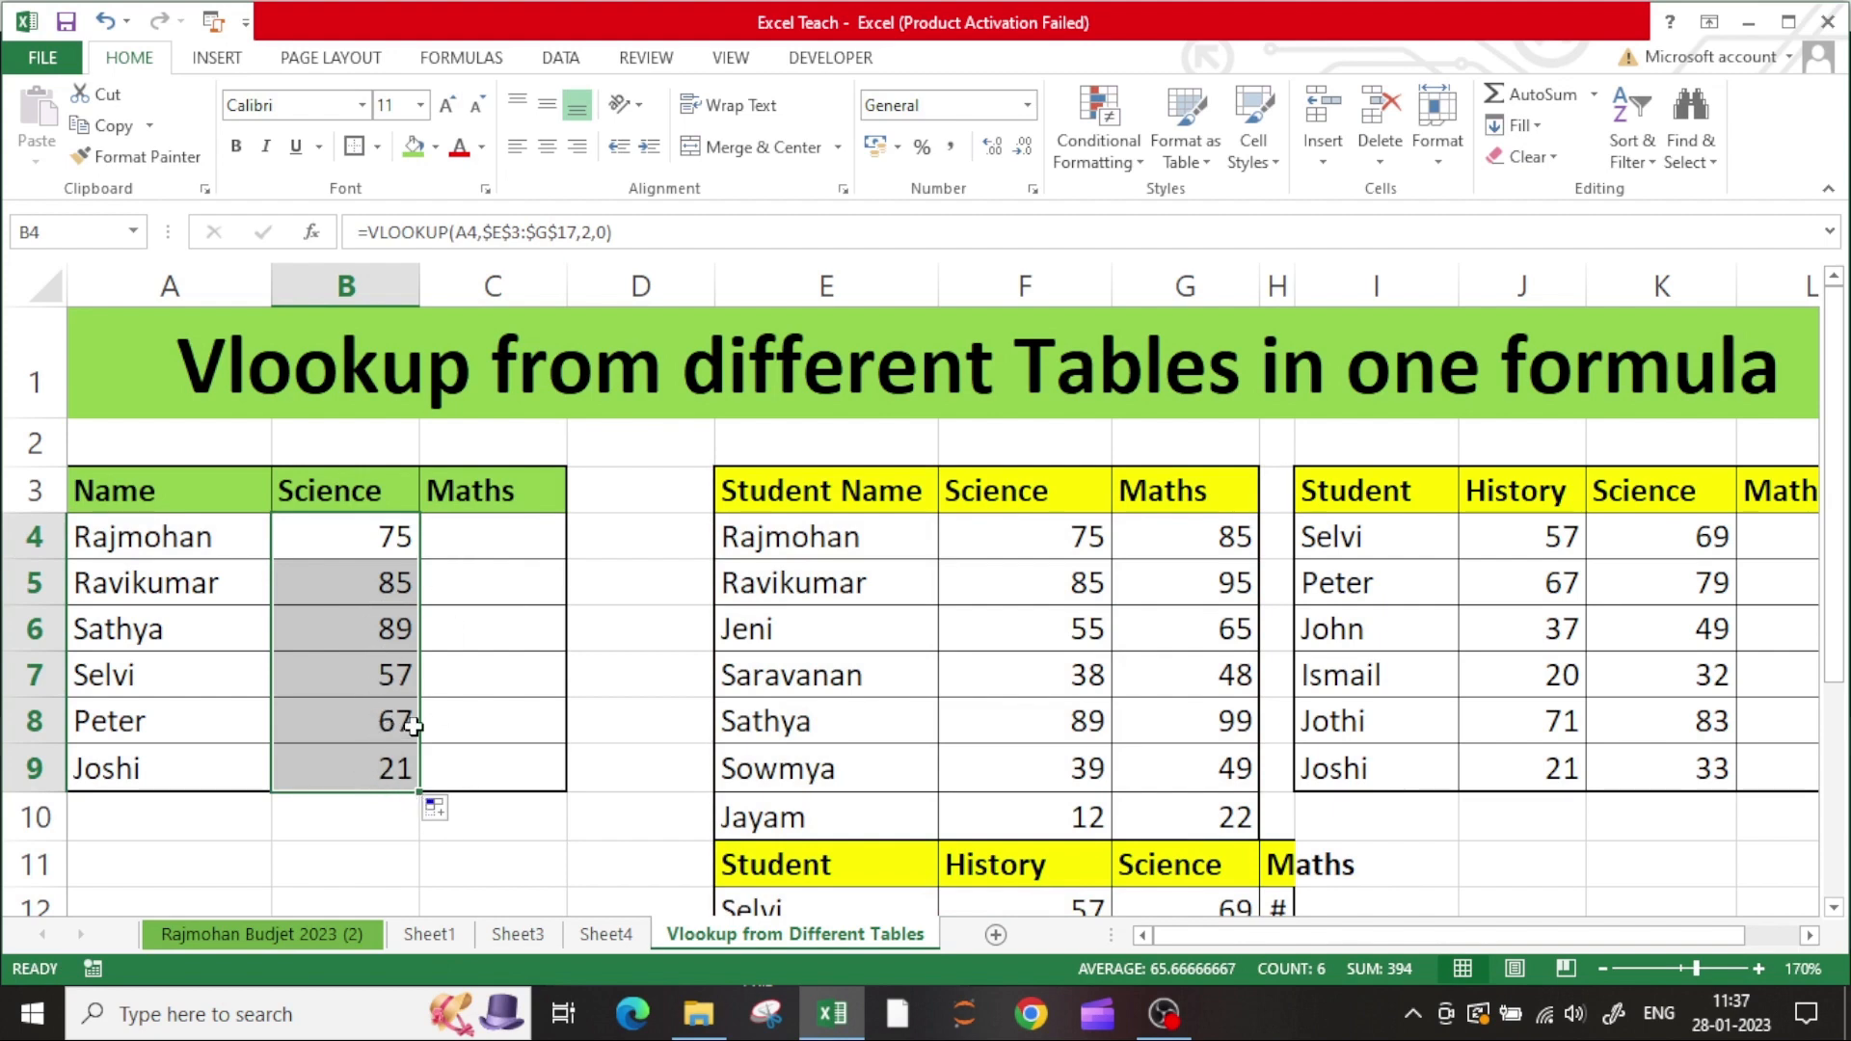
# - Compare the Science results in B7:B9 with the History and Science columns of the pasted table in rows 11 to 17
pyautogui.scroll(-2, 1082, 705)
pyautogui.scroll(2, 1082, 705)
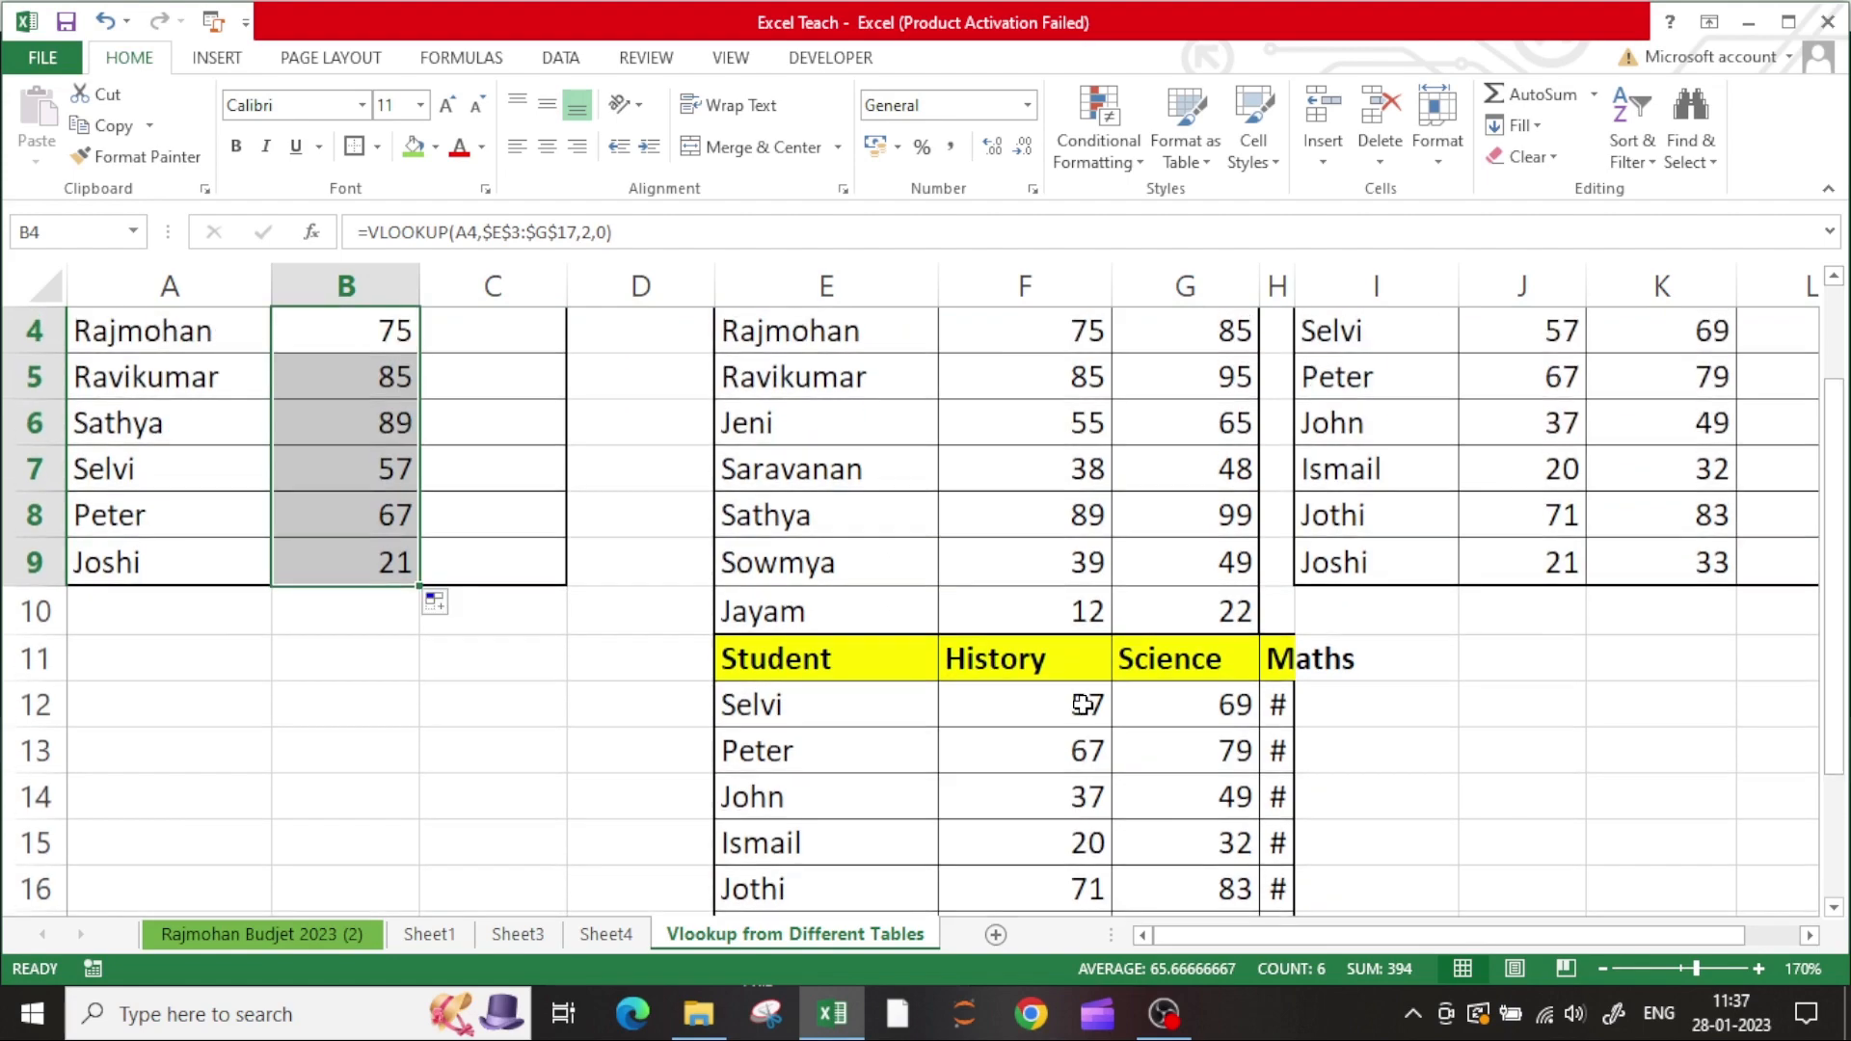
pyautogui.scroll(-2, 1231, 757)
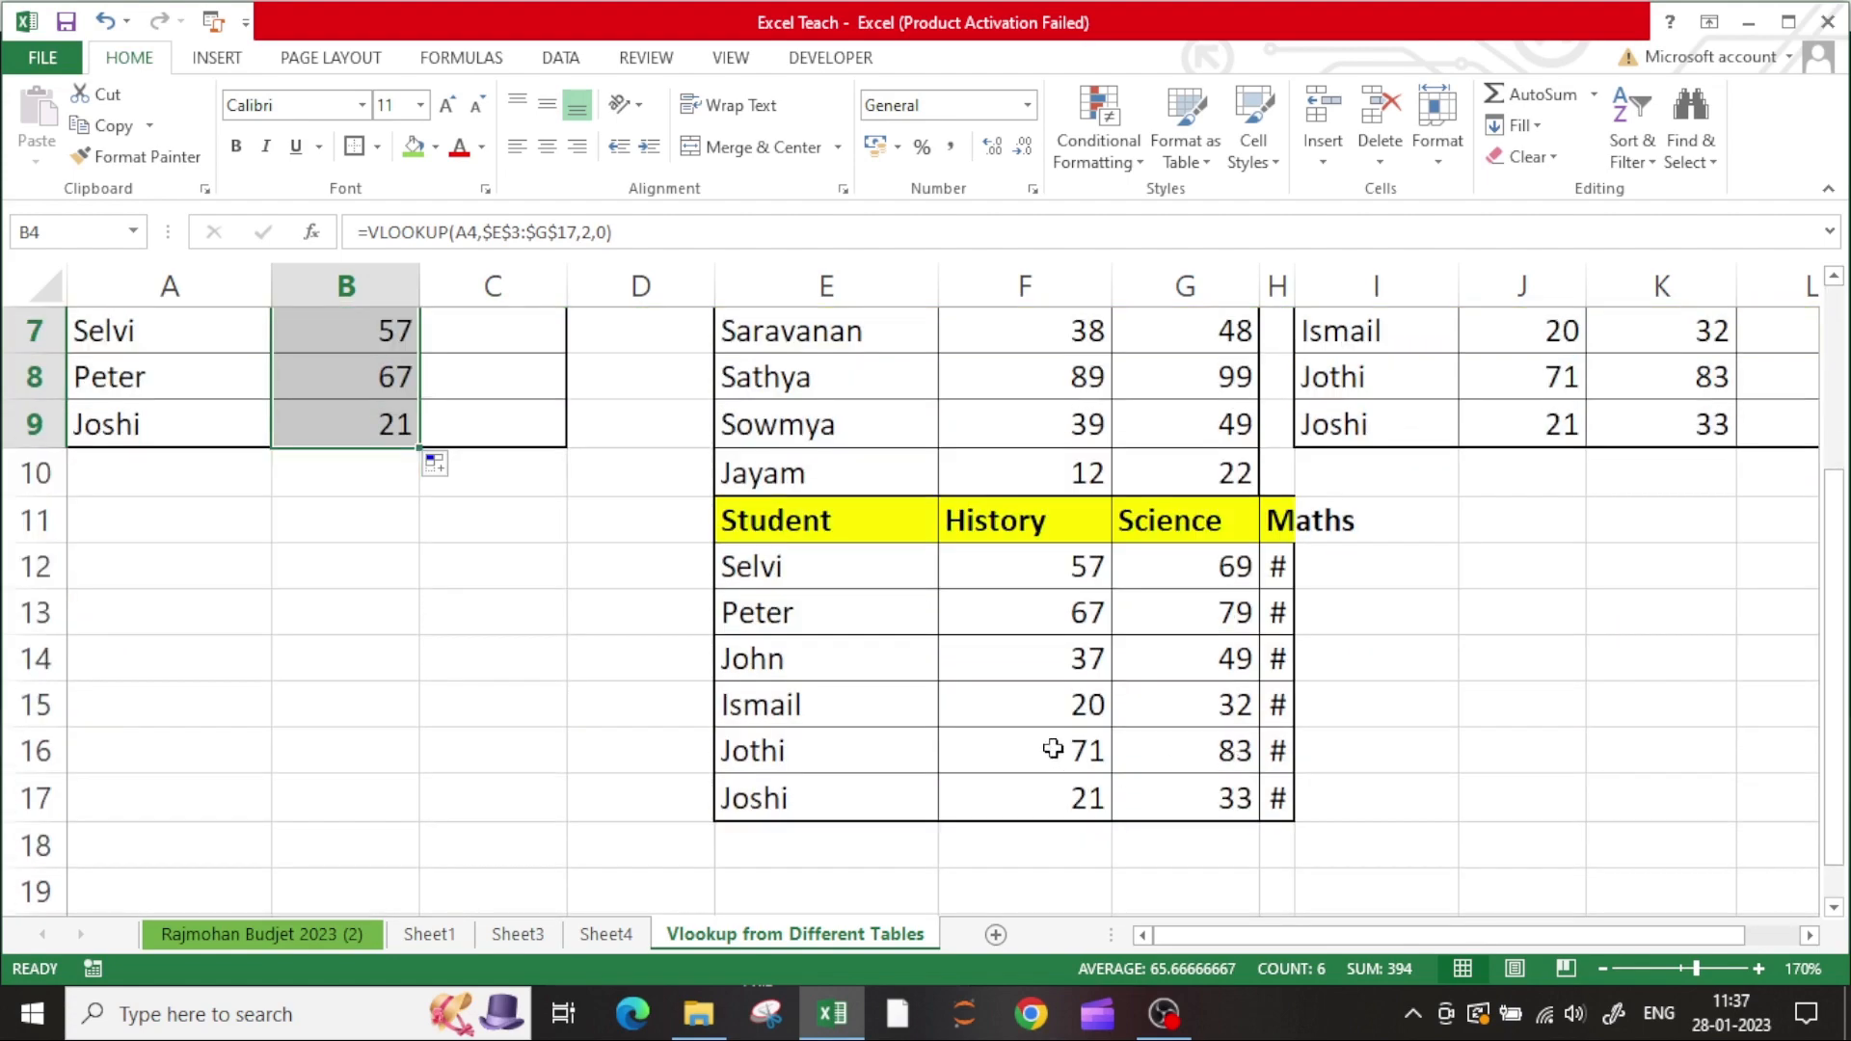
pyautogui.click(1044, 689)
pyautogui.scroll(2, 1044, 689)
pyautogui.scroll(-1, 1054, 723)
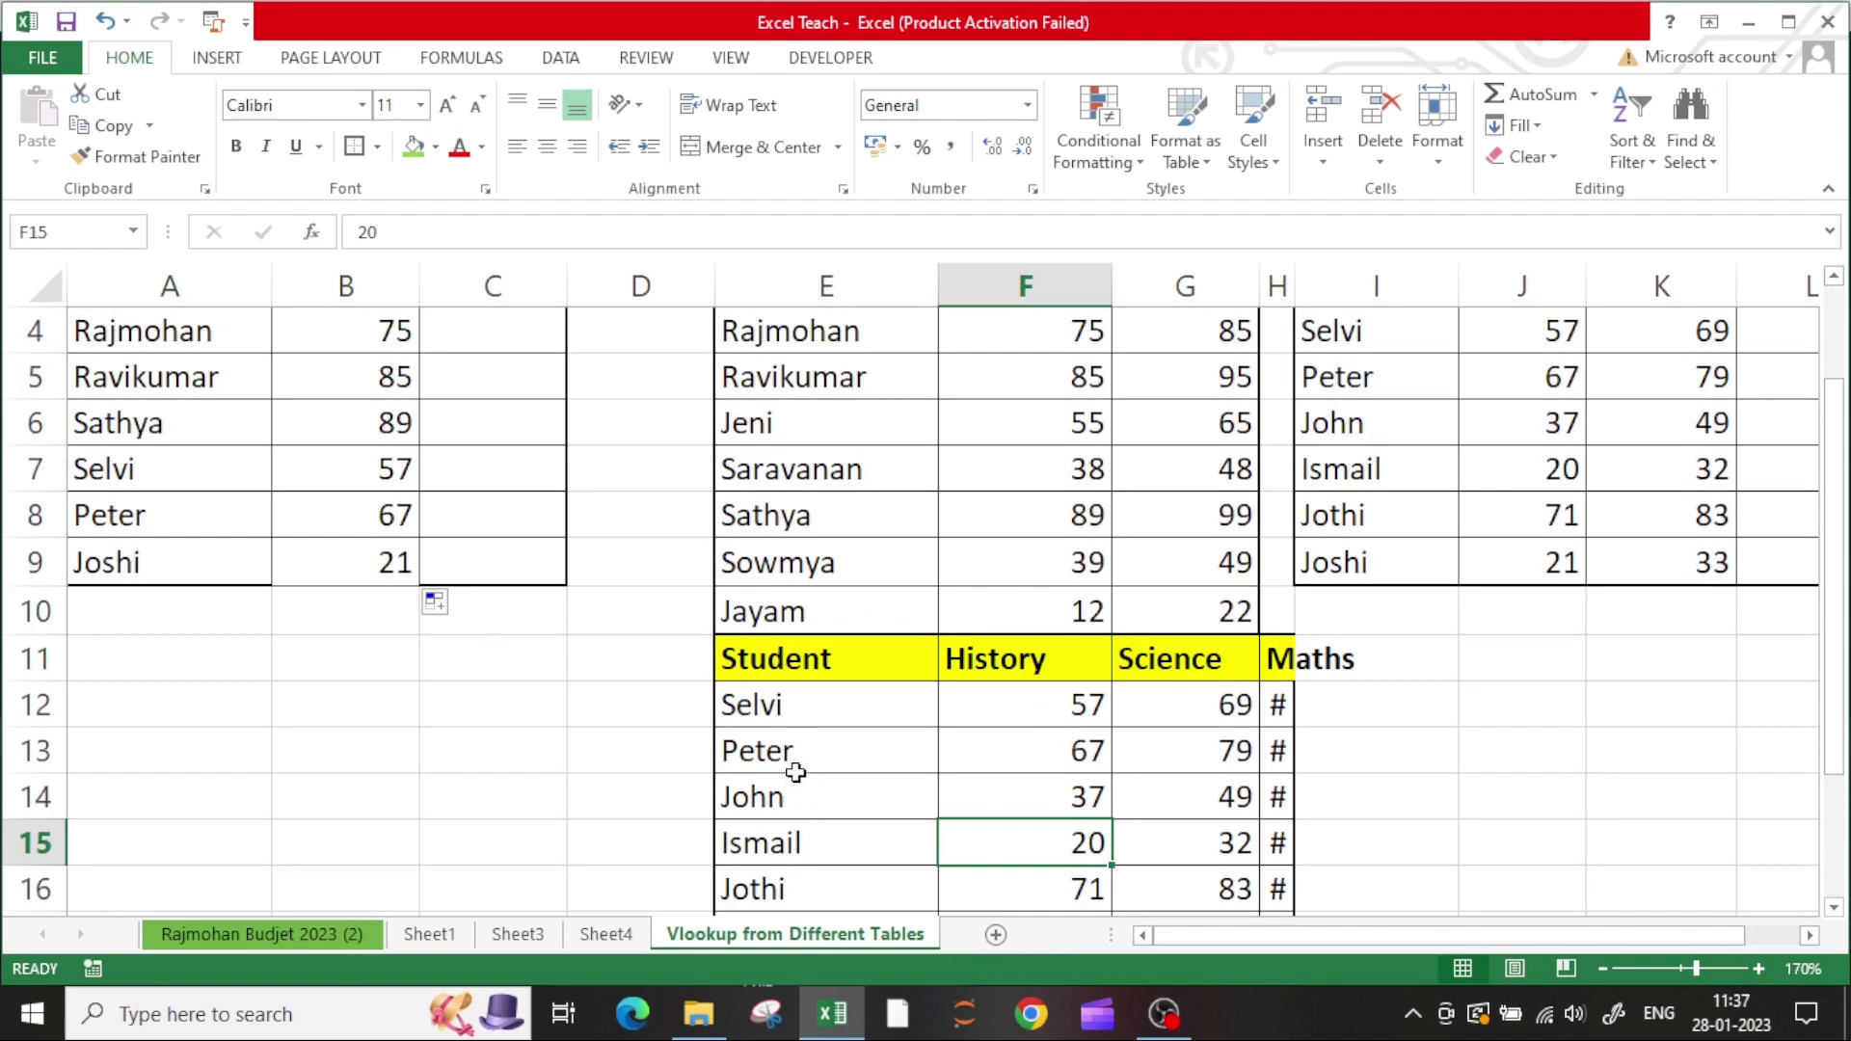
pyautogui.click(1019, 714)
pyautogui.click(334, 476)
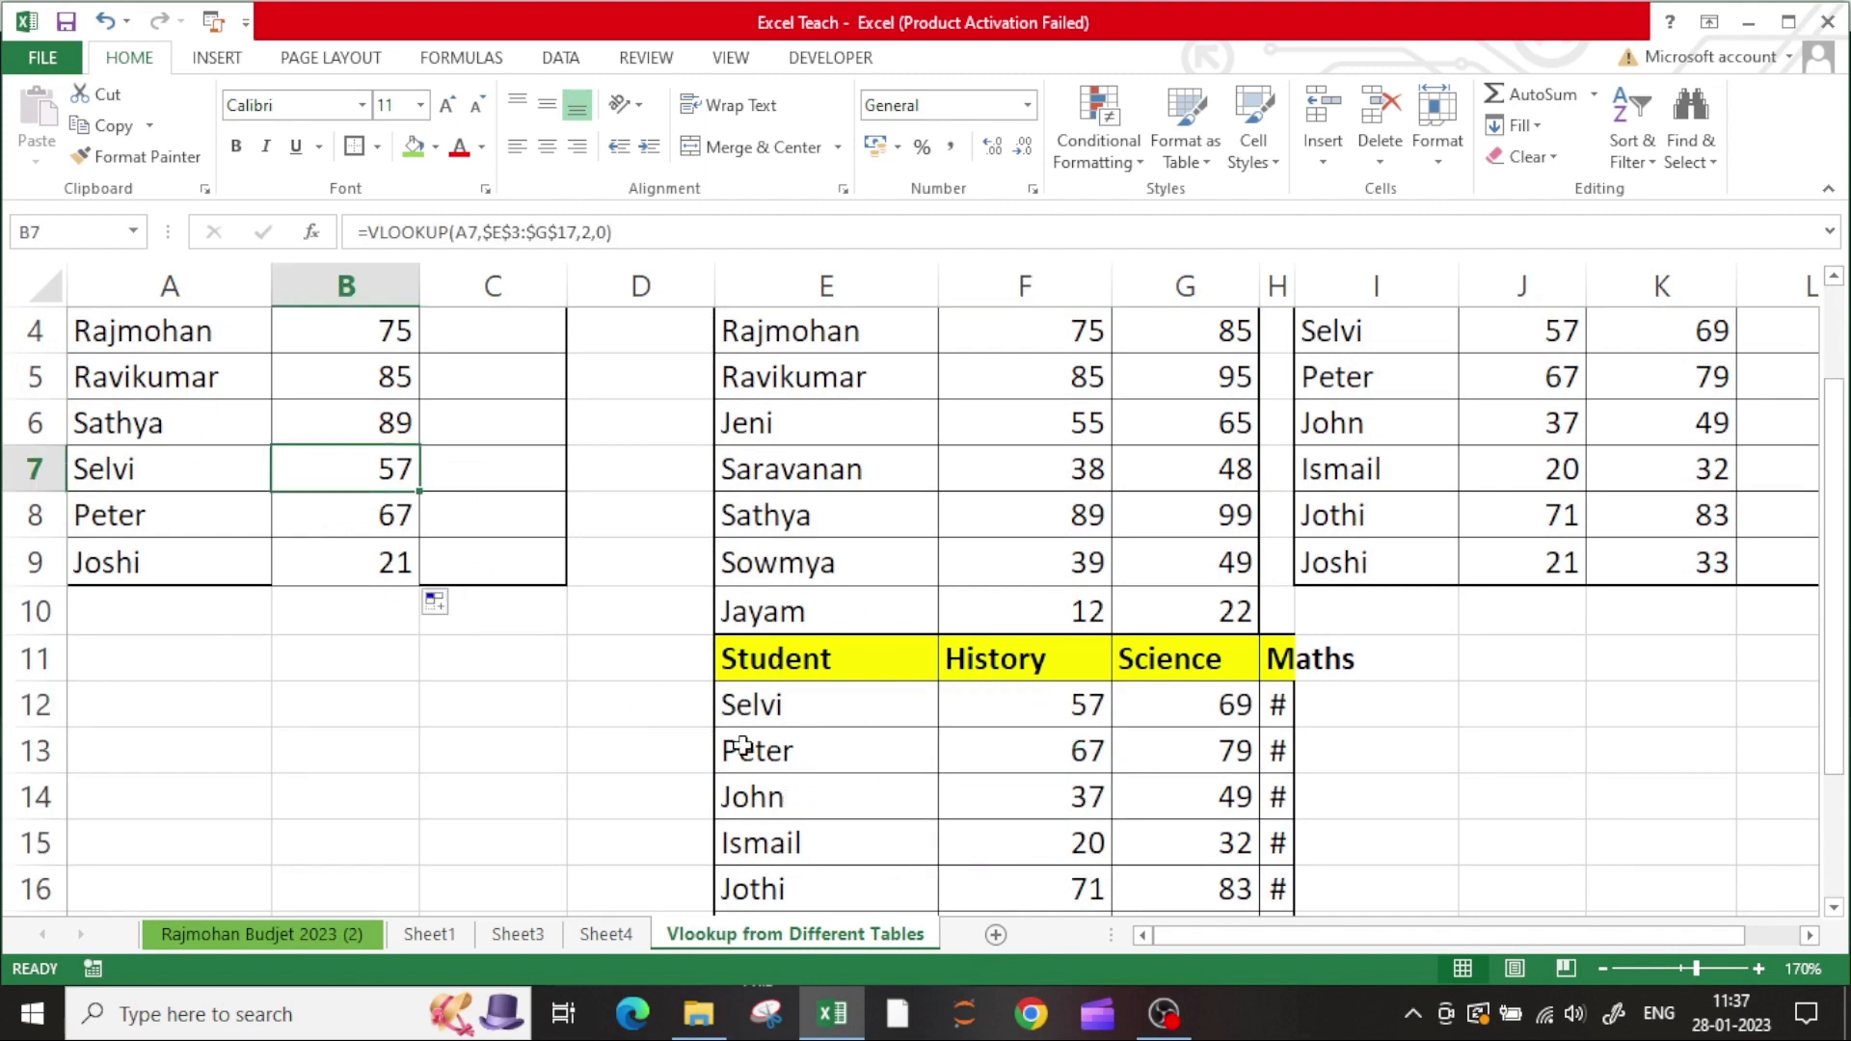
pyautogui.scroll(1, 900, 773)
pyautogui.scroll(-1, 901, 772)
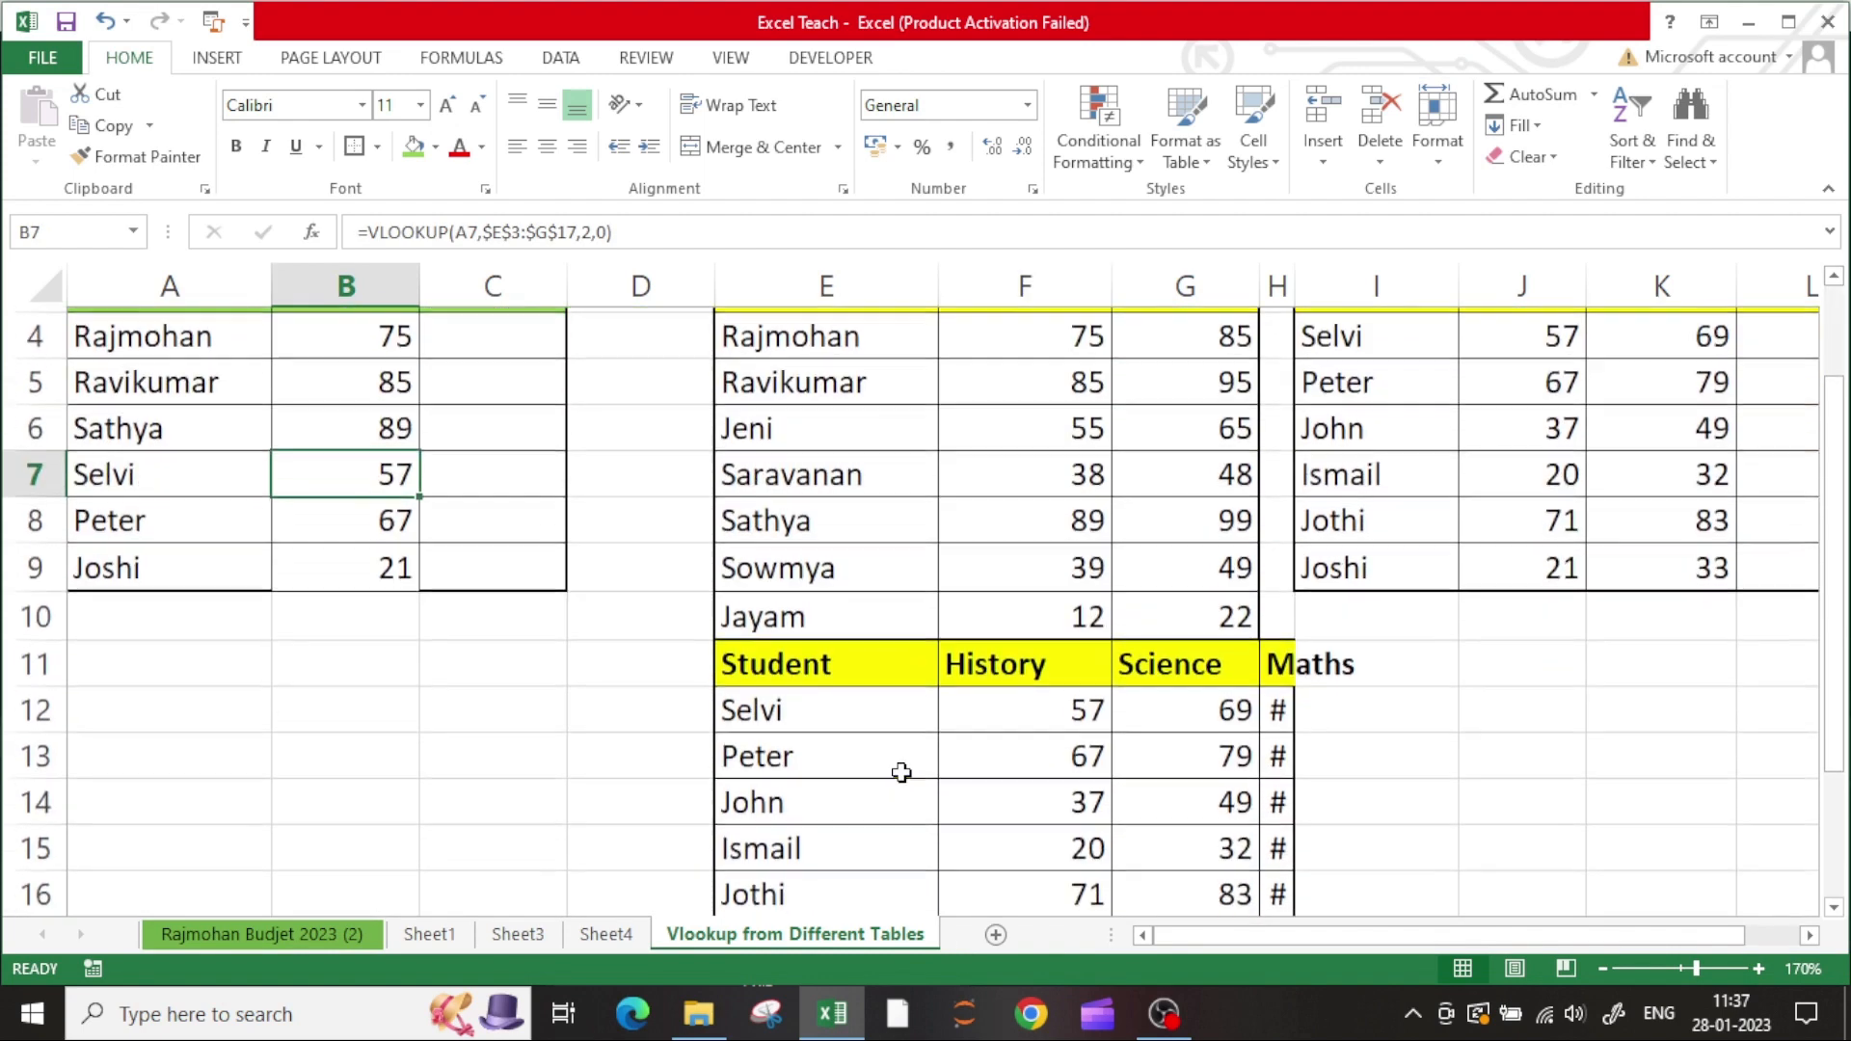
pyautogui.scroll(1, 792, 659)
pyautogui.scroll(-2, 788, 663)
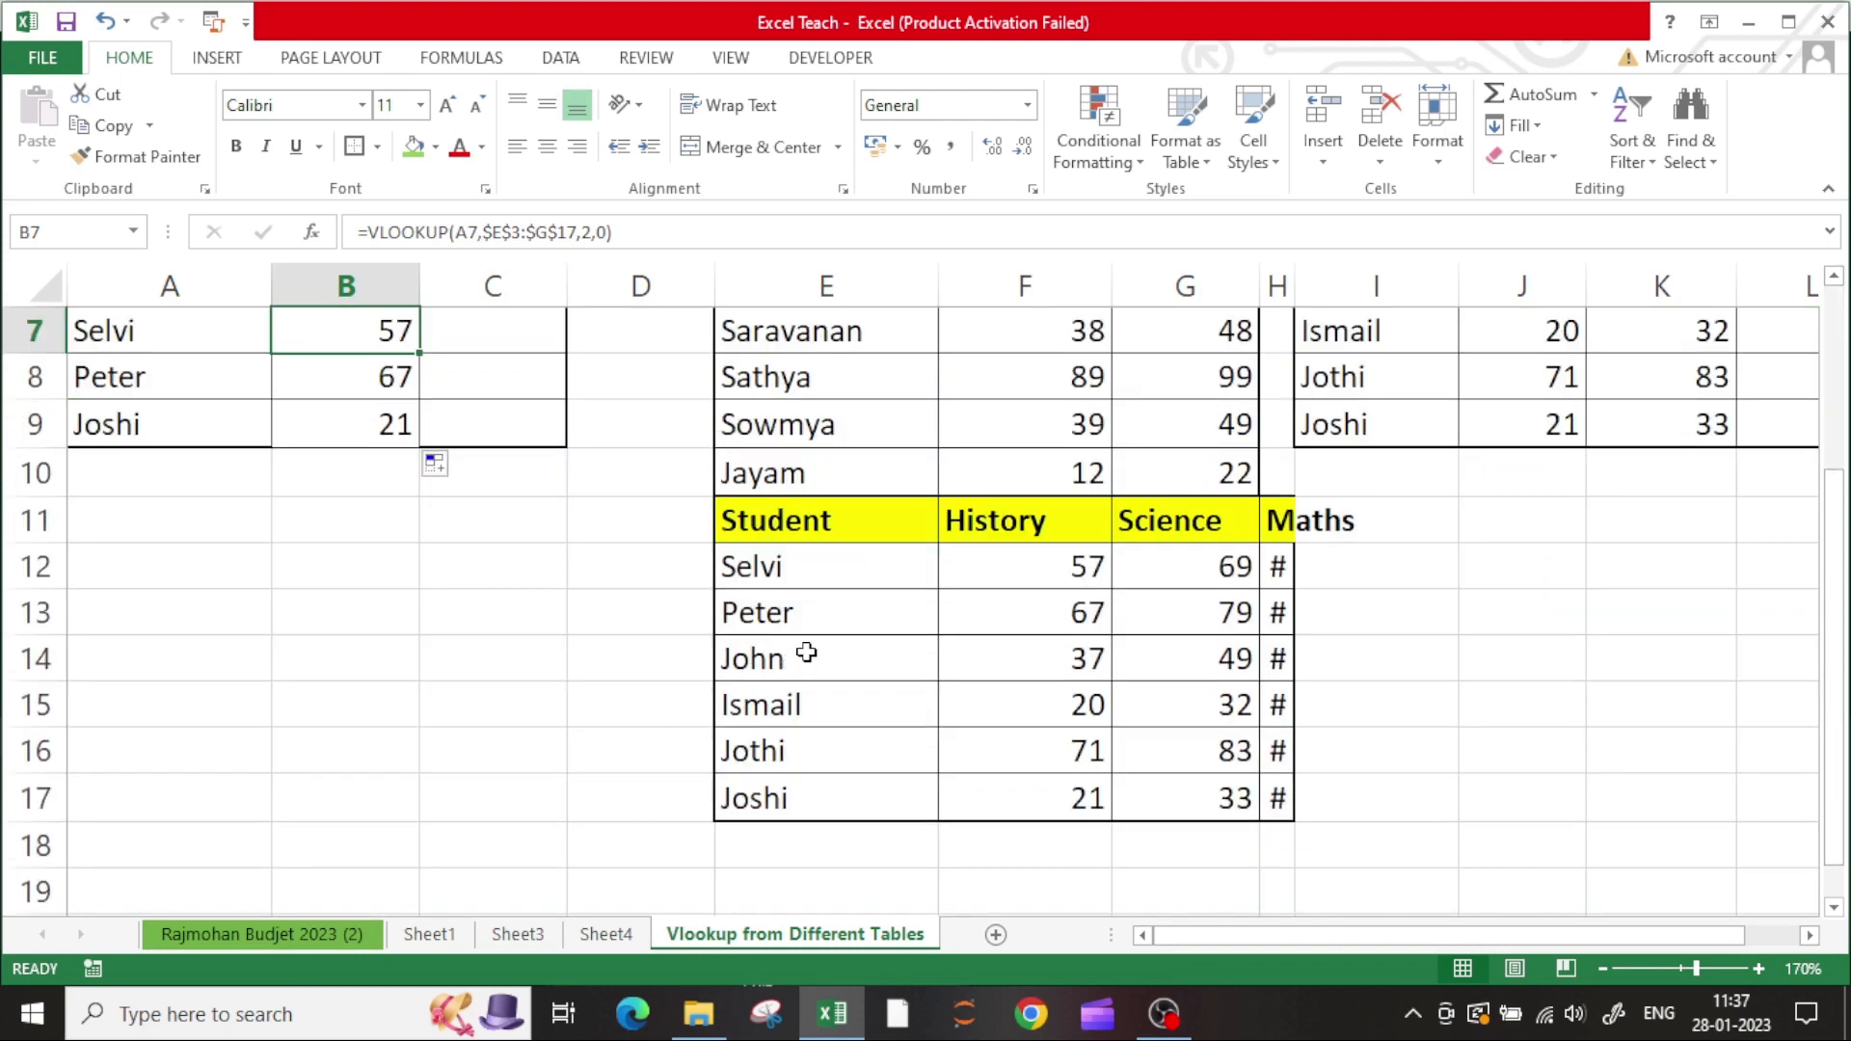
pyautogui.scroll(2, 749, 656)
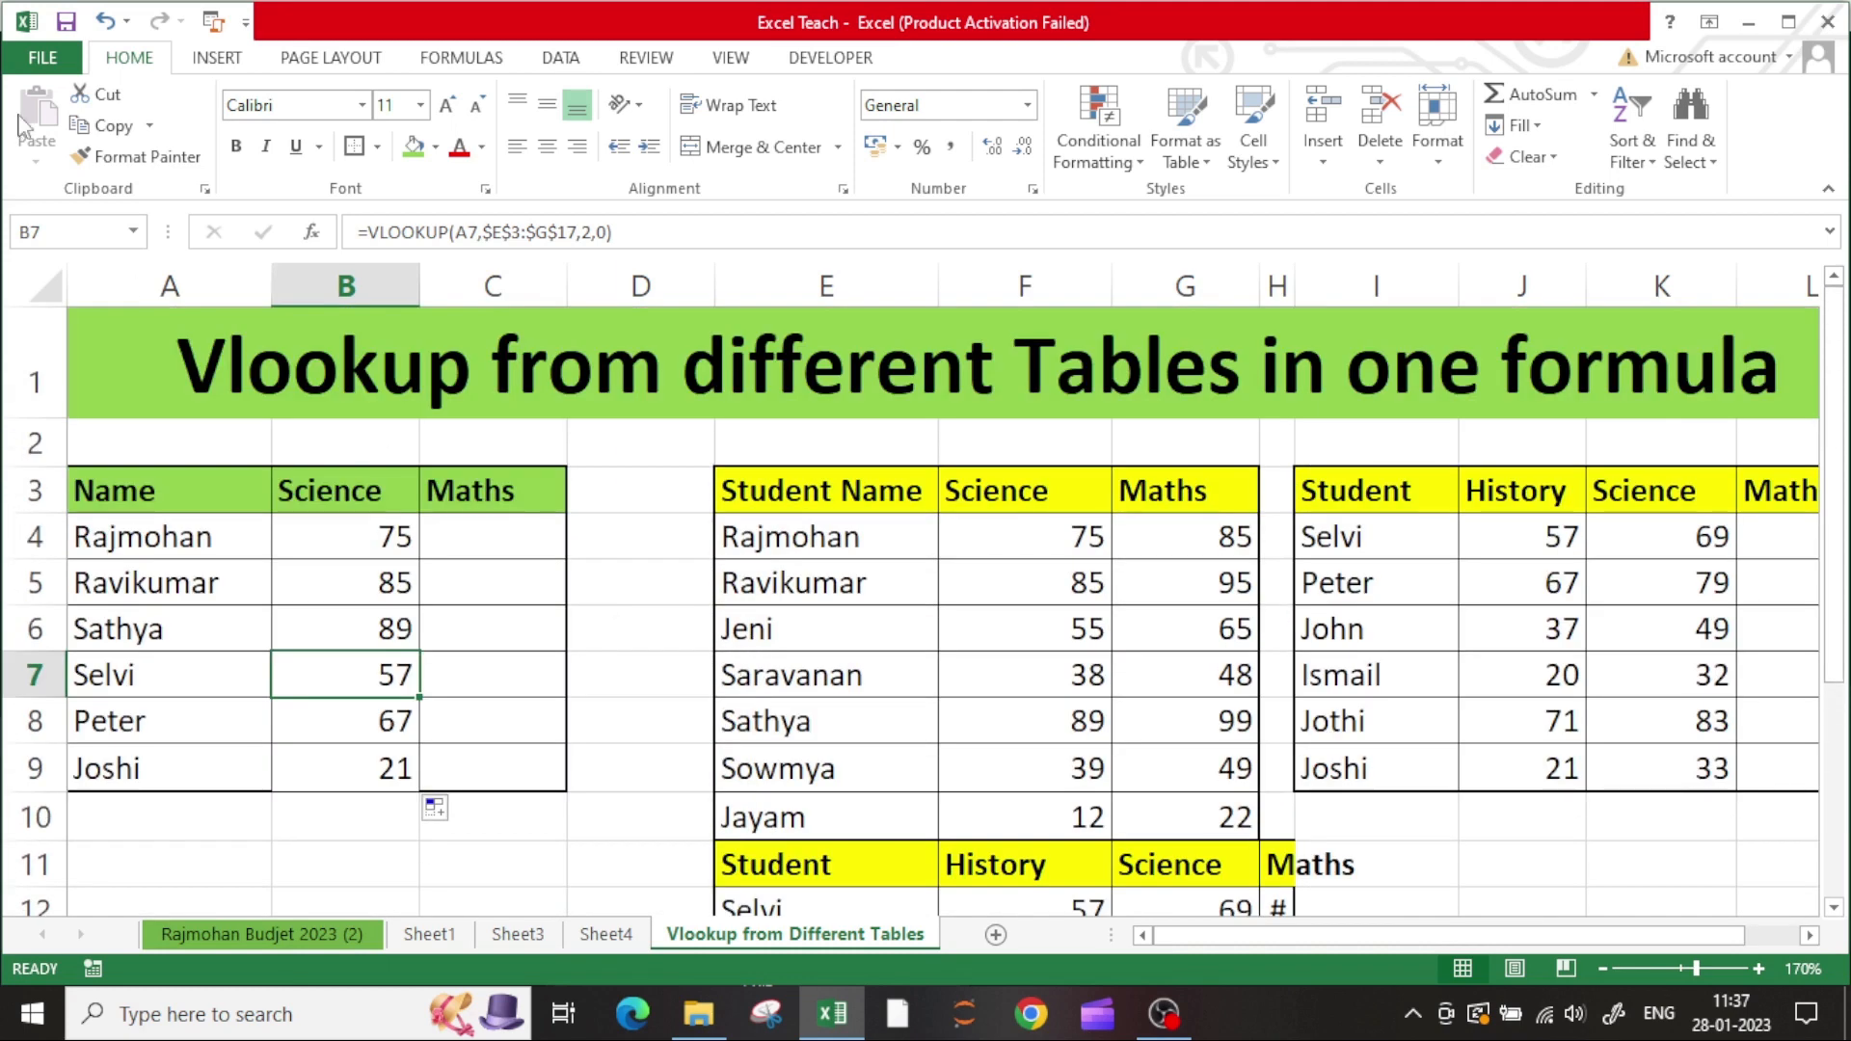
# - Undo the filled lookup formulas and the table pasted at E11, and cancel the copy selection
pyautogui.click(105, 20)
pyautogui.click(105, 20)
pyautogui.click(105, 21)
pyautogui.click(106, 20)
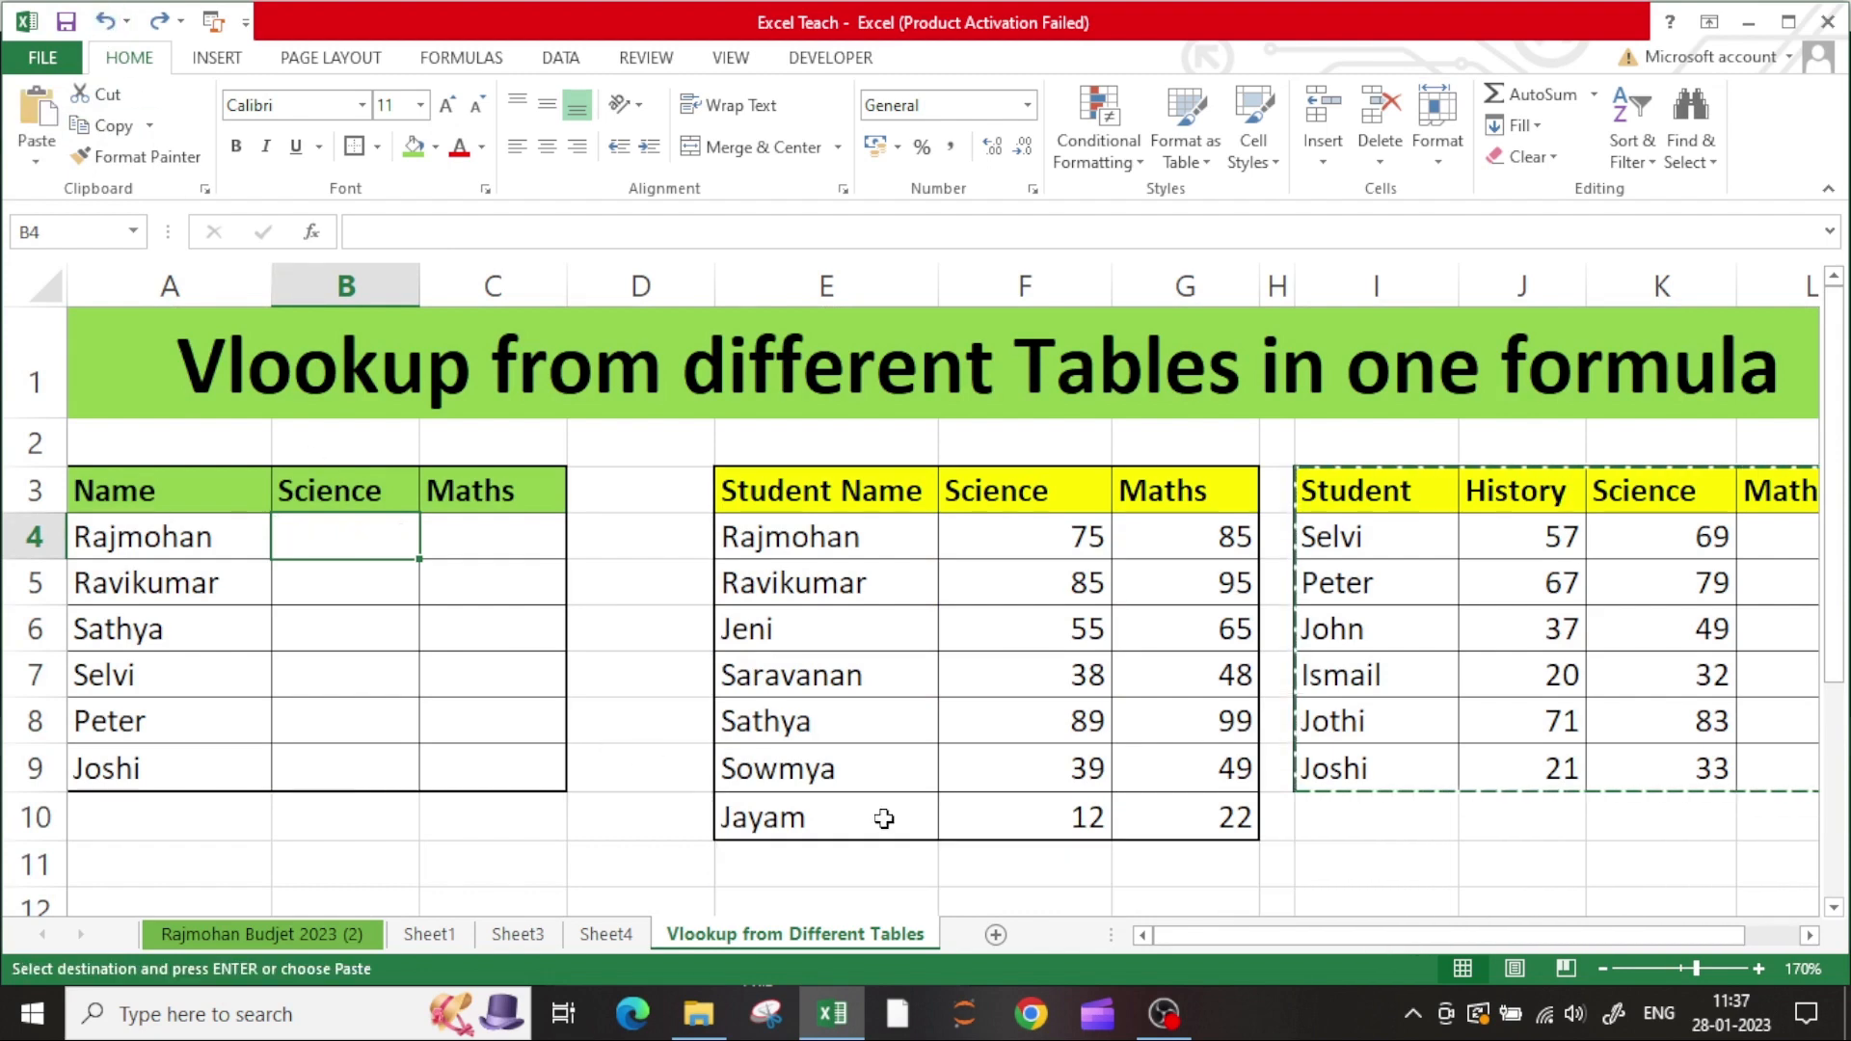
pyautogui.press('Escape')
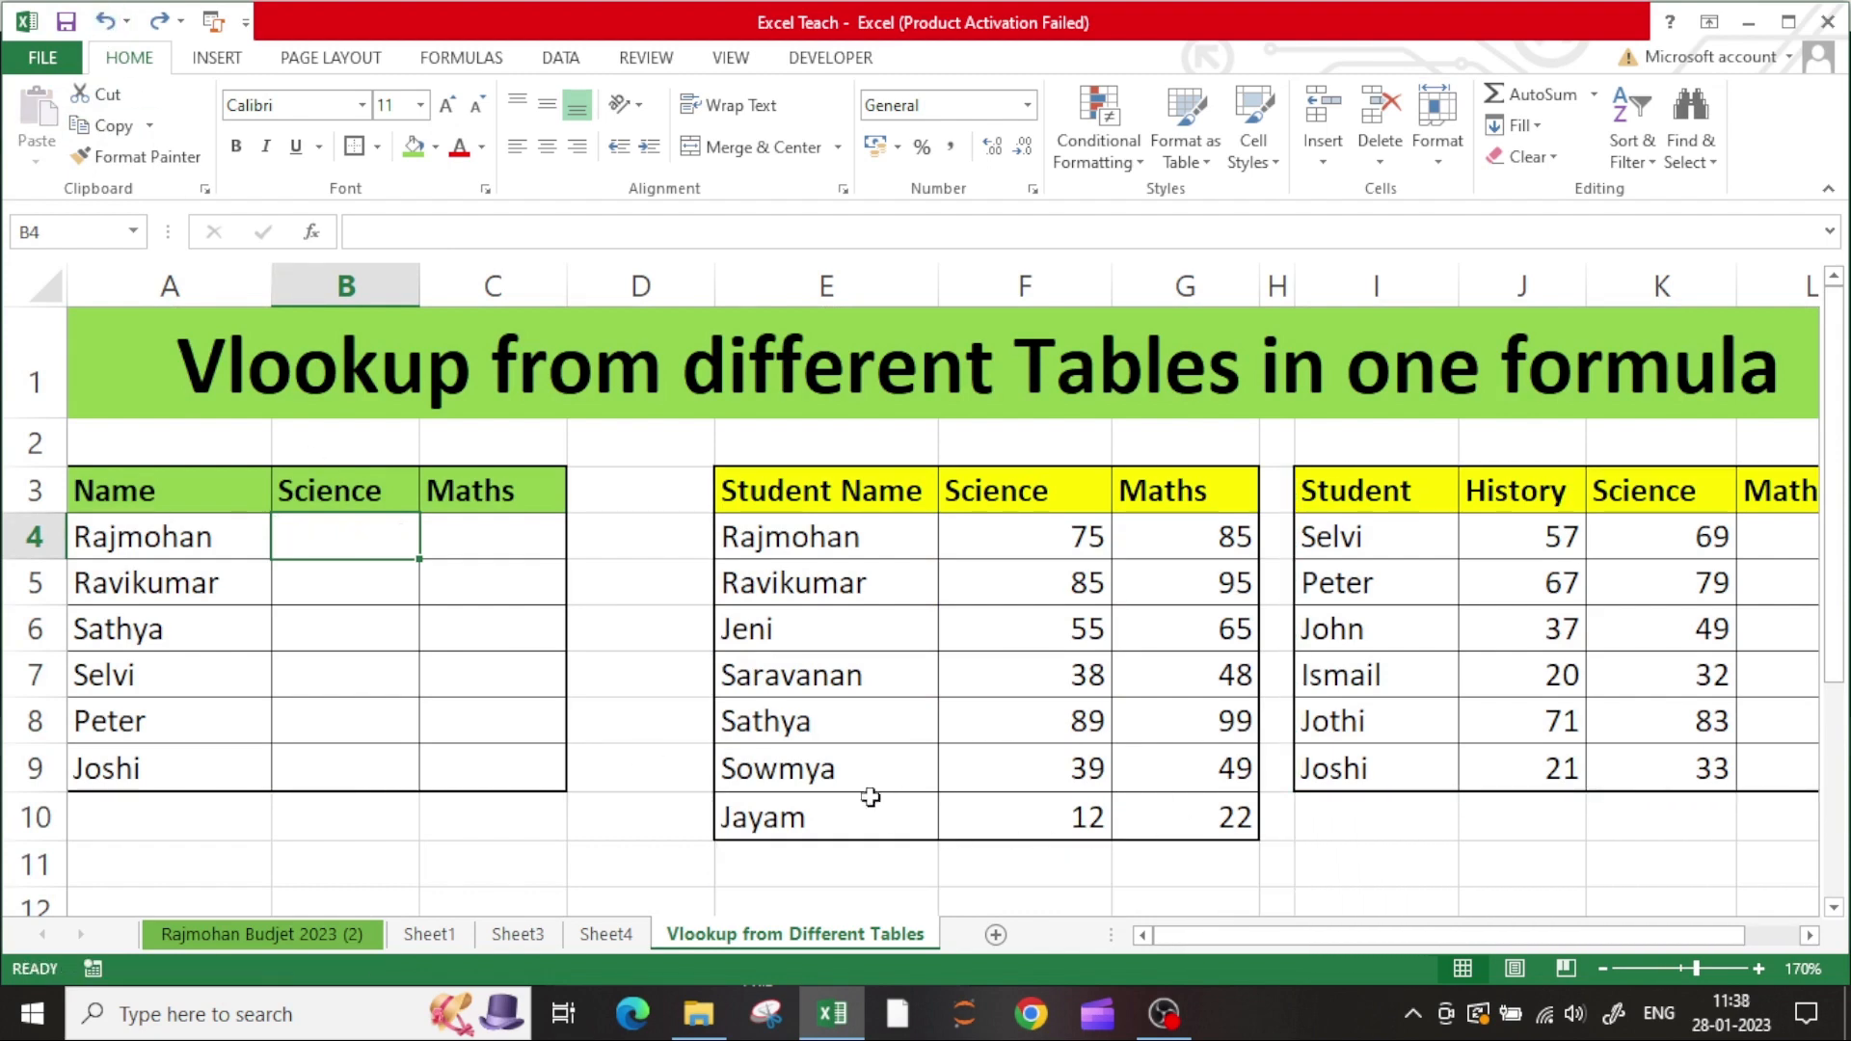
pyautogui.click(801, 874)
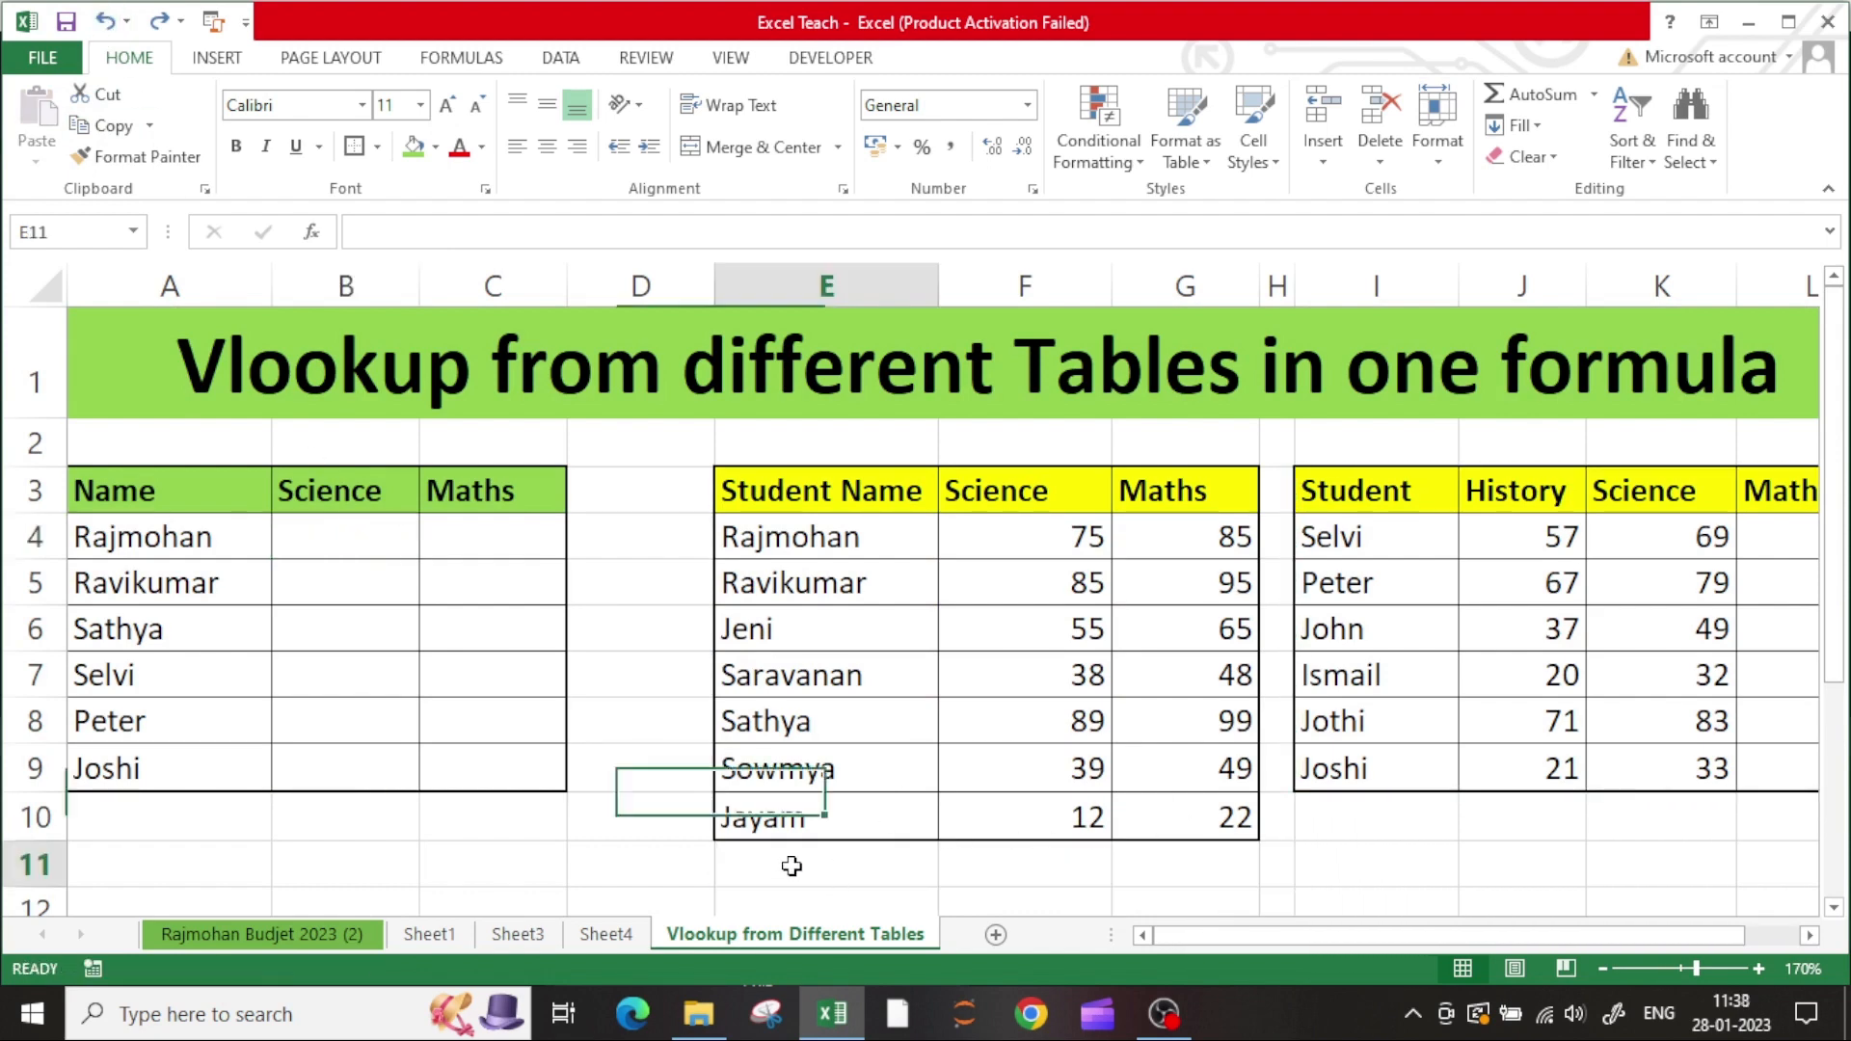
pyautogui.click(367, 542)
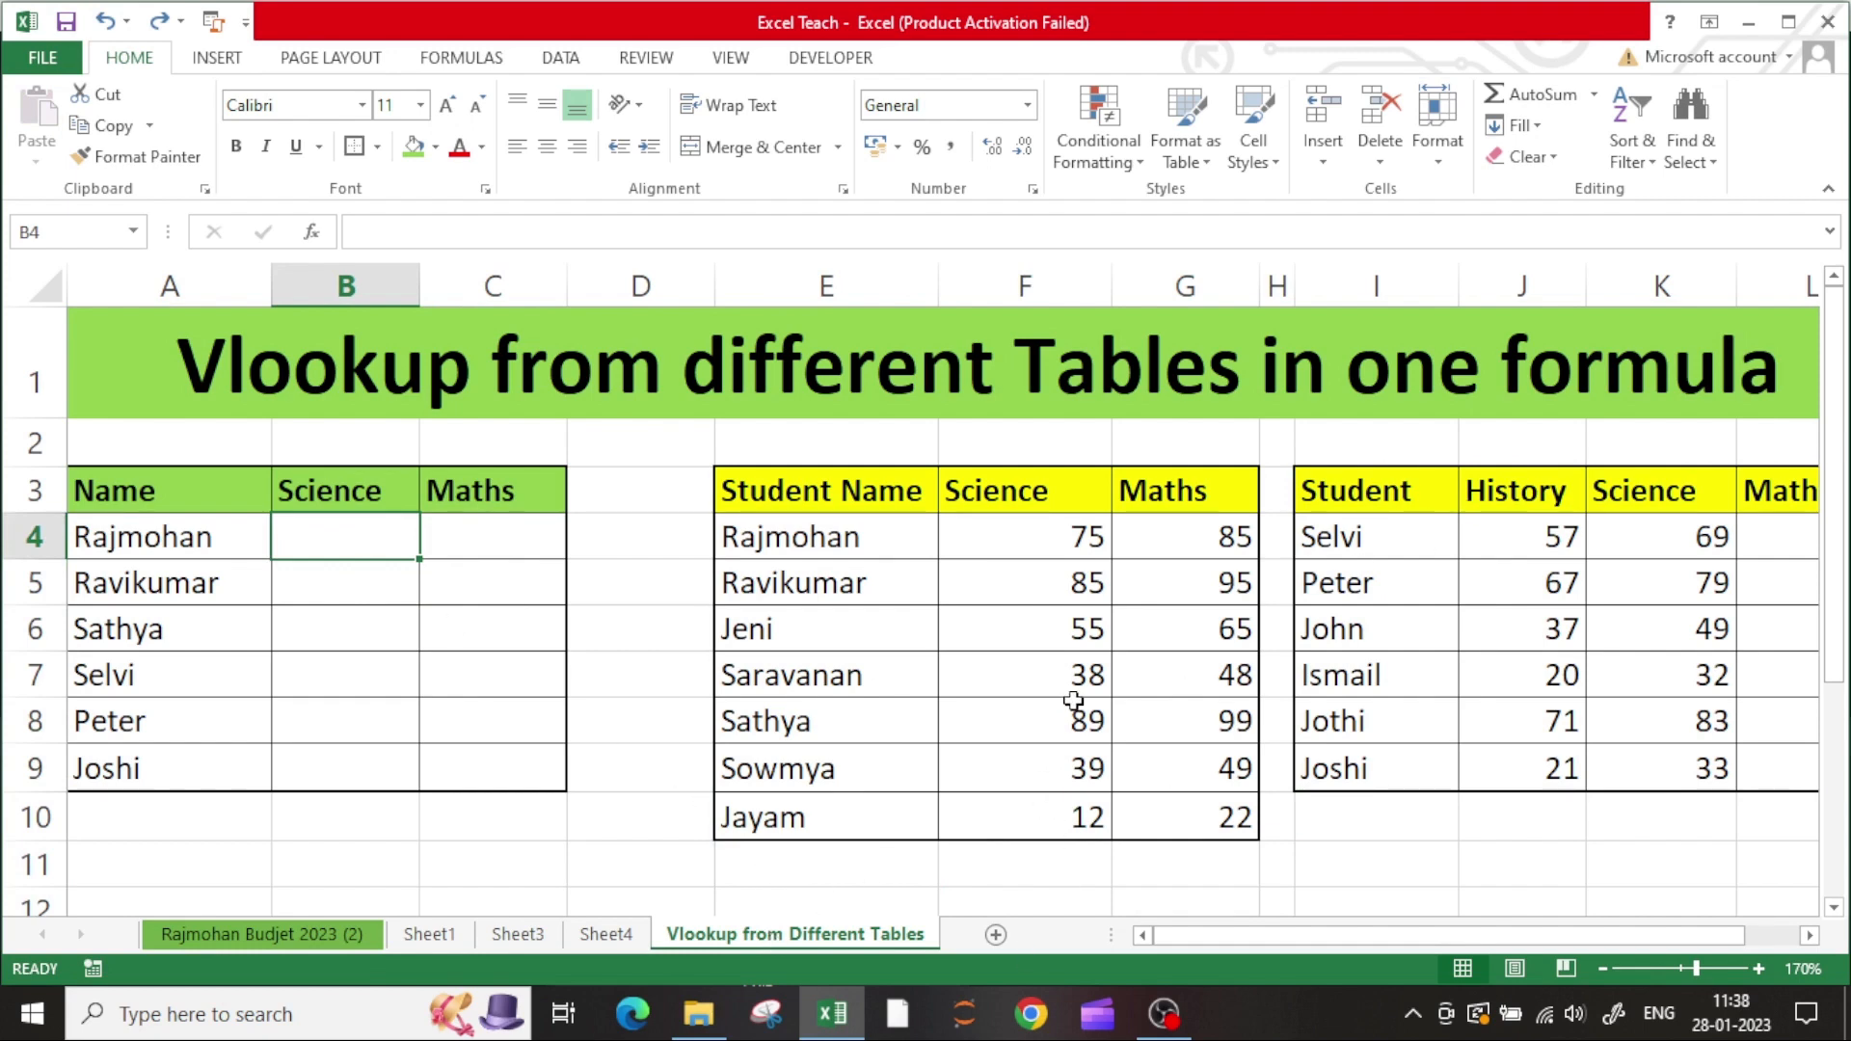
pyautogui.click(991, 440)
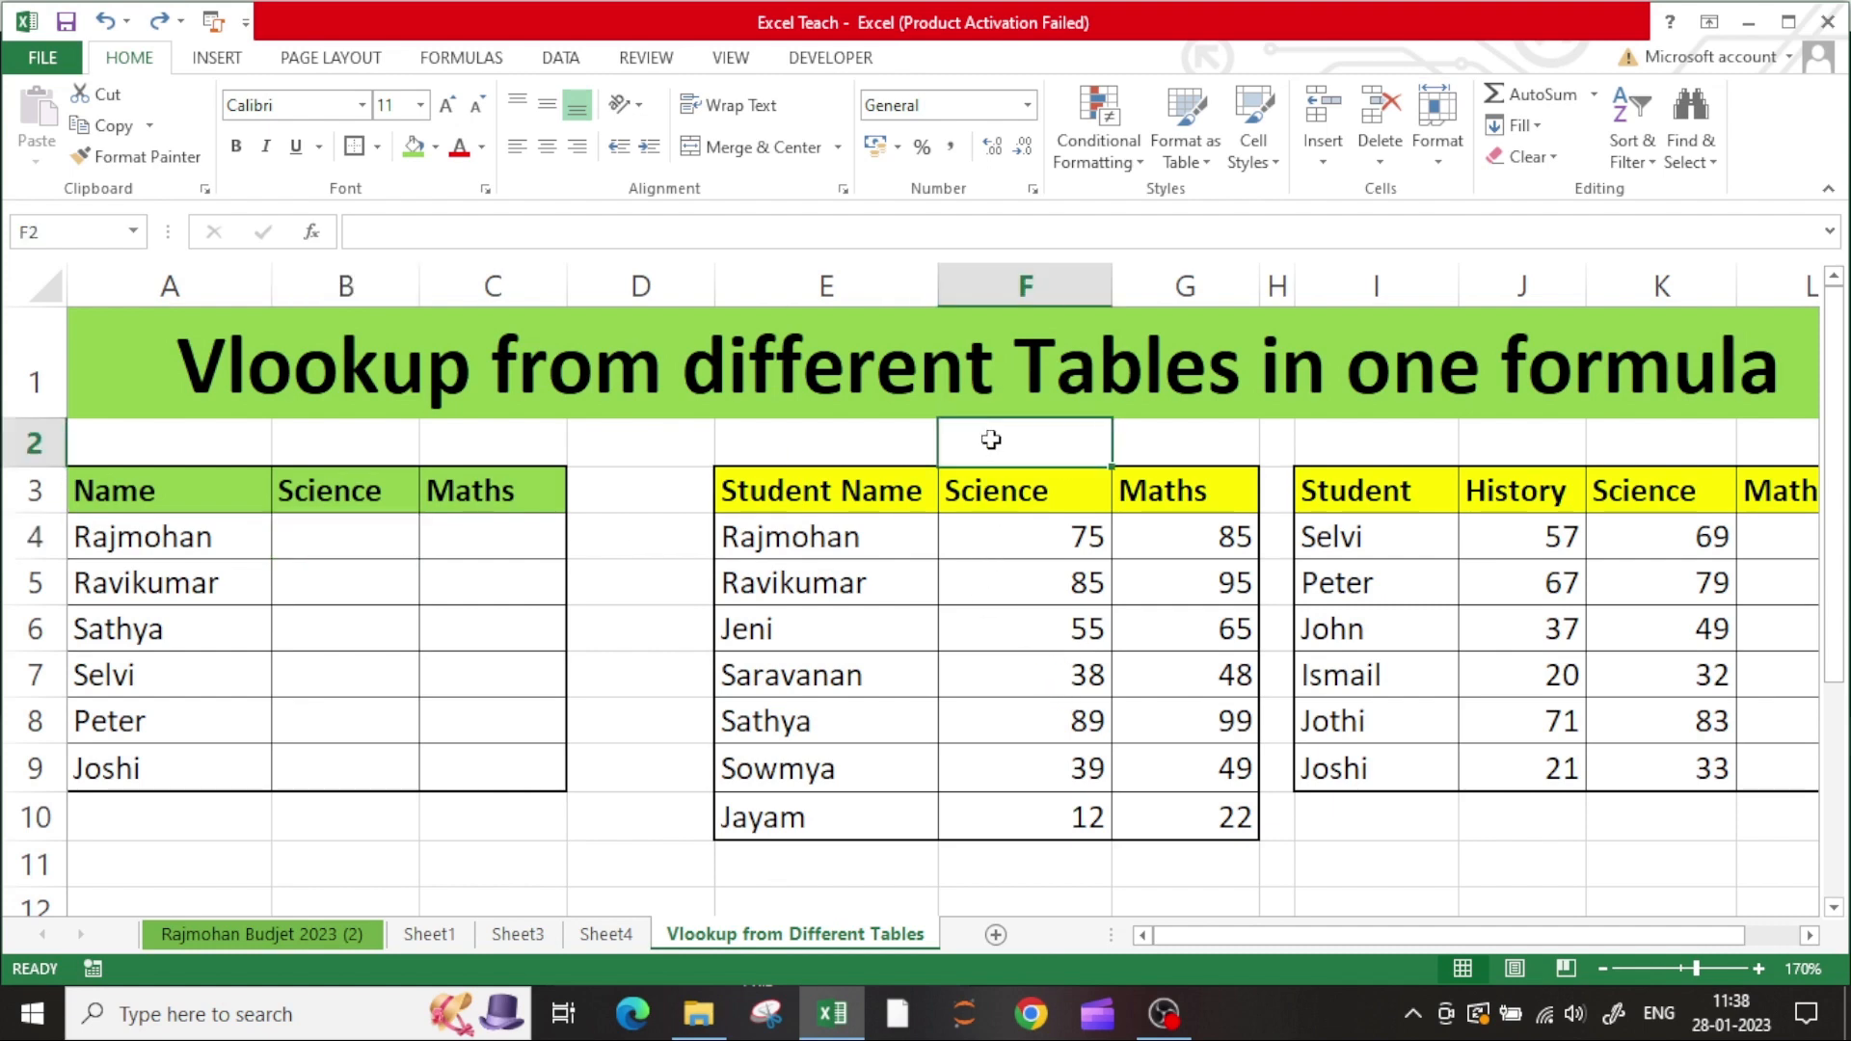
pyautogui.click(1557, 438)
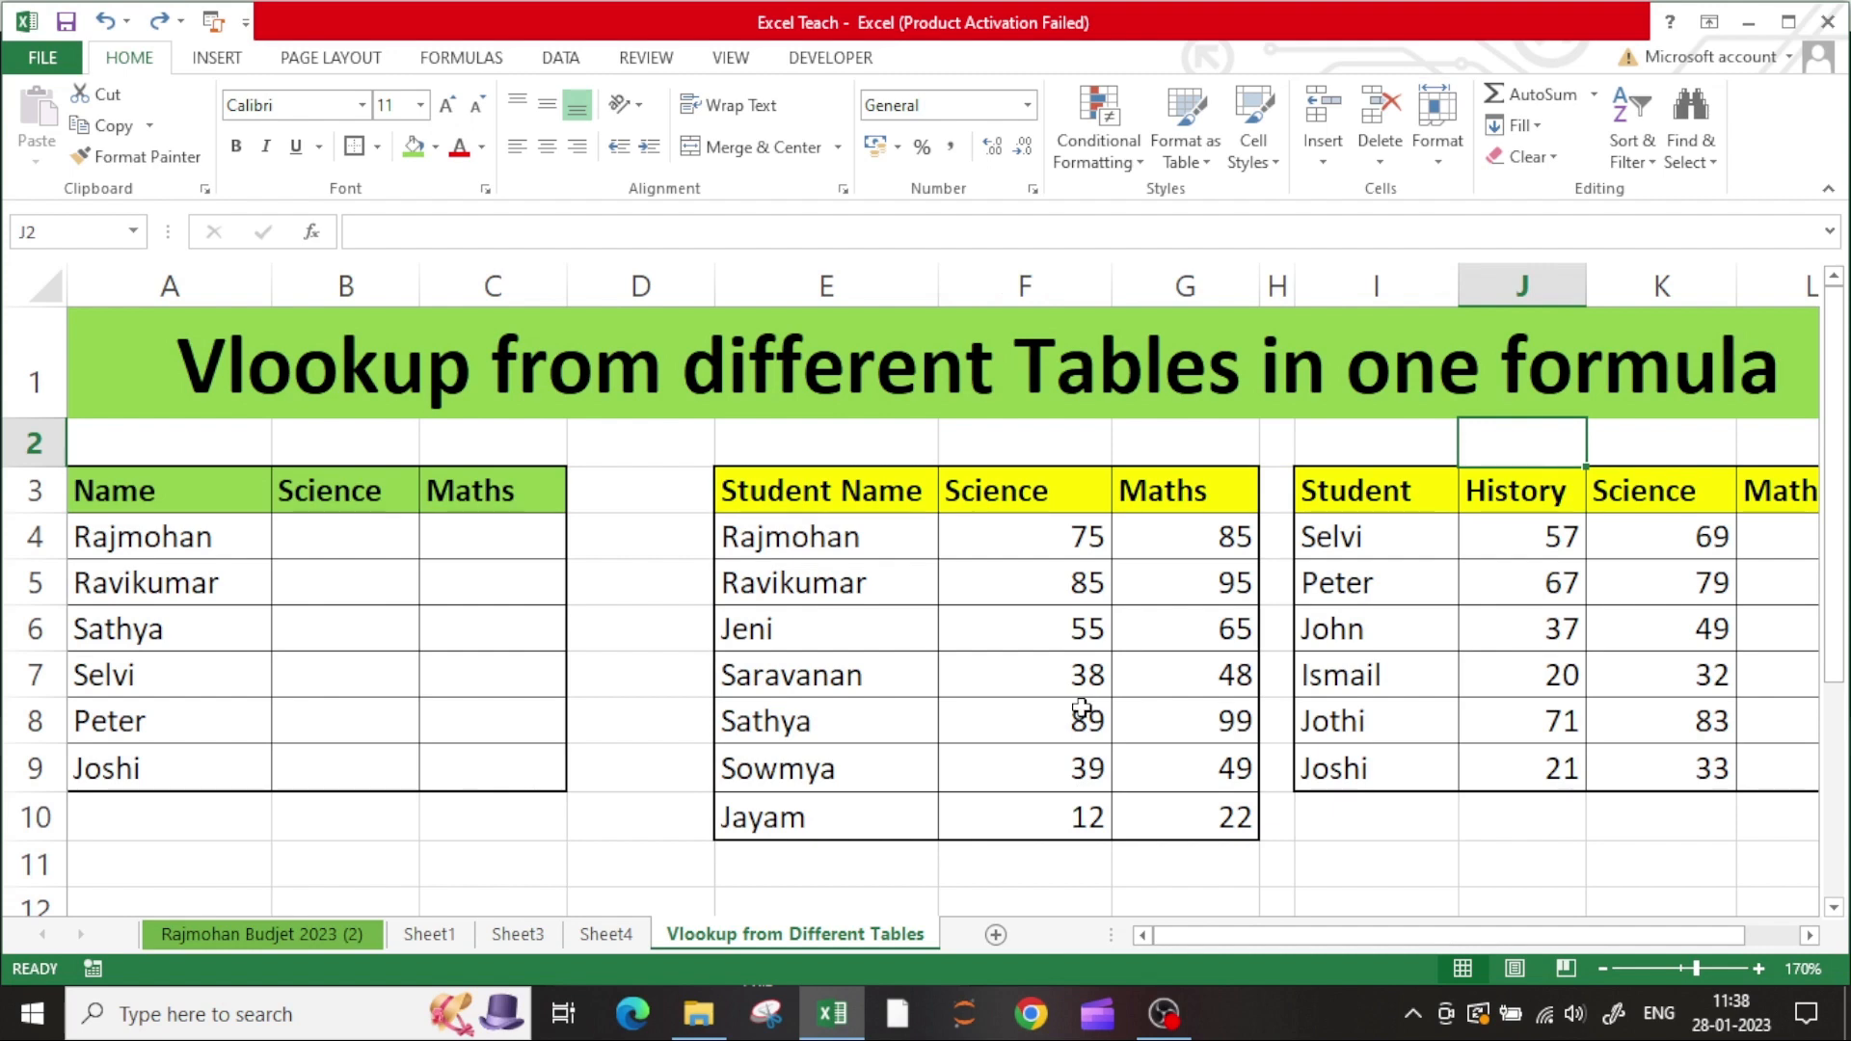
pyautogui.click(362, 557)
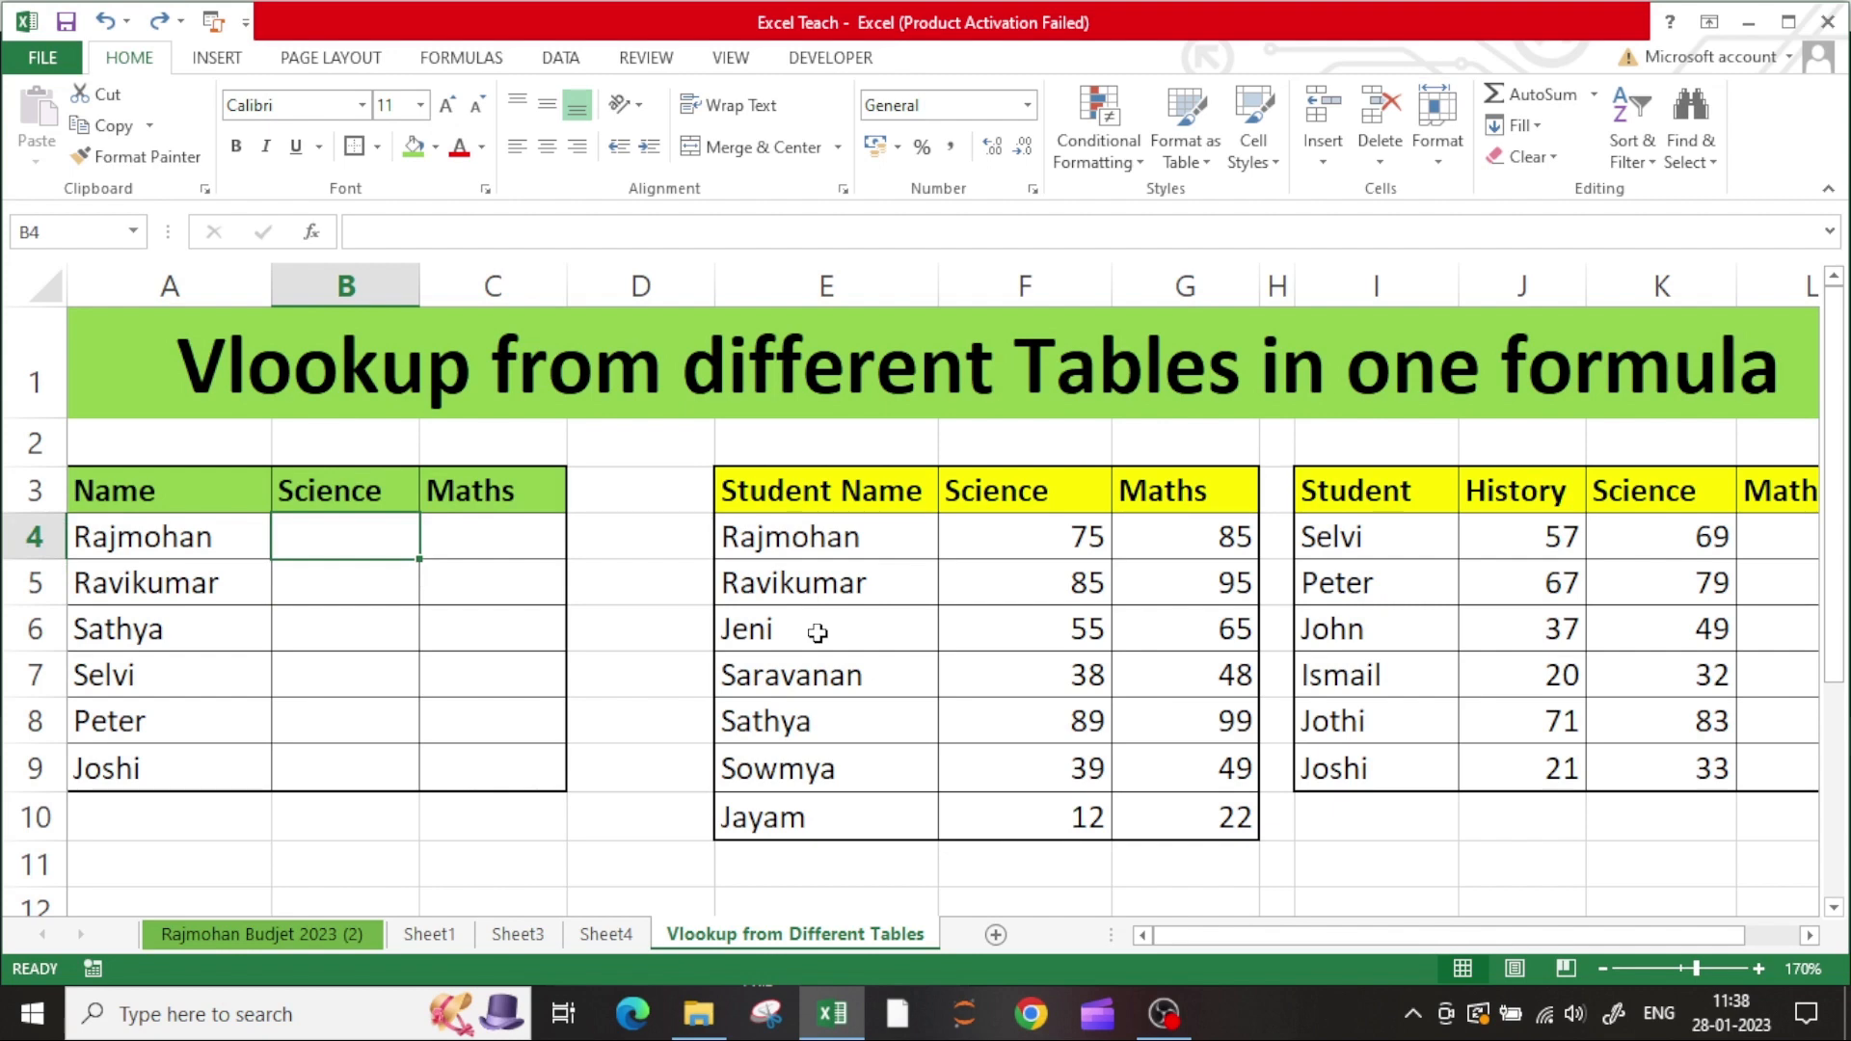
pyautogui.write('=')
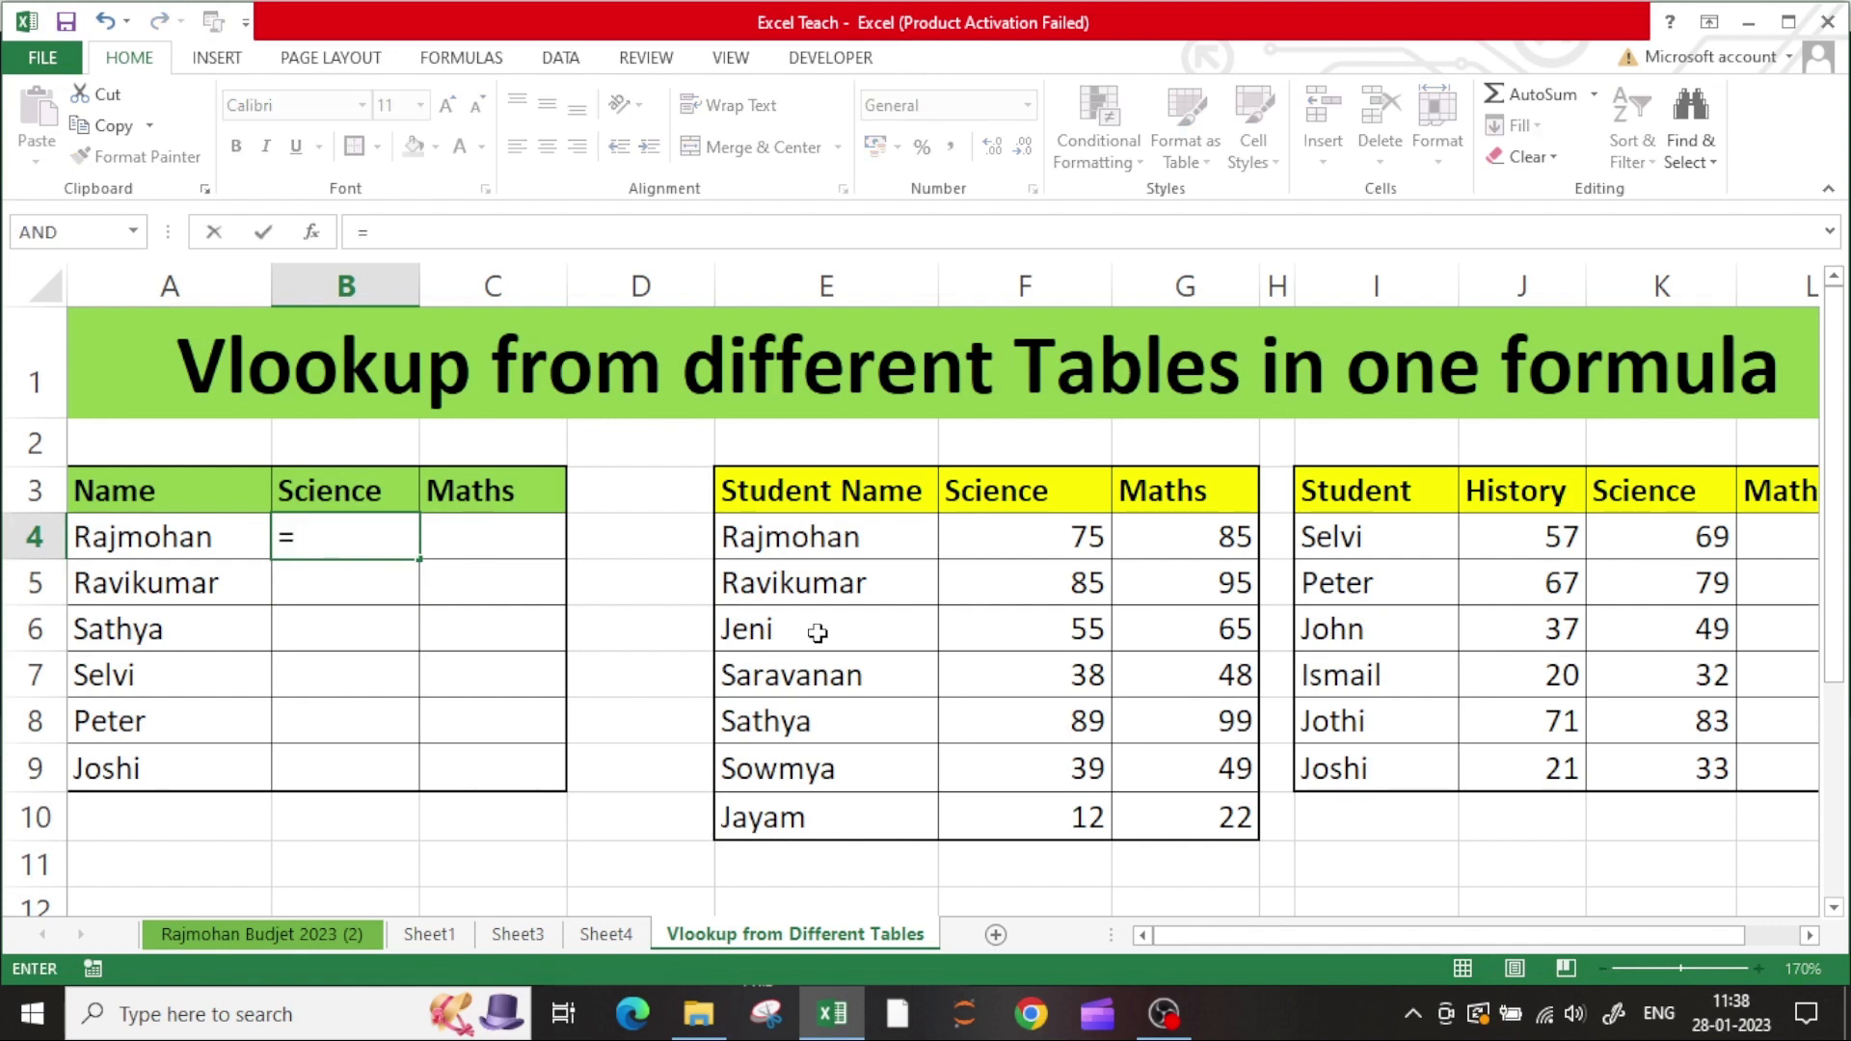
pyautogui.write('if')
pyautogui.press('Down')
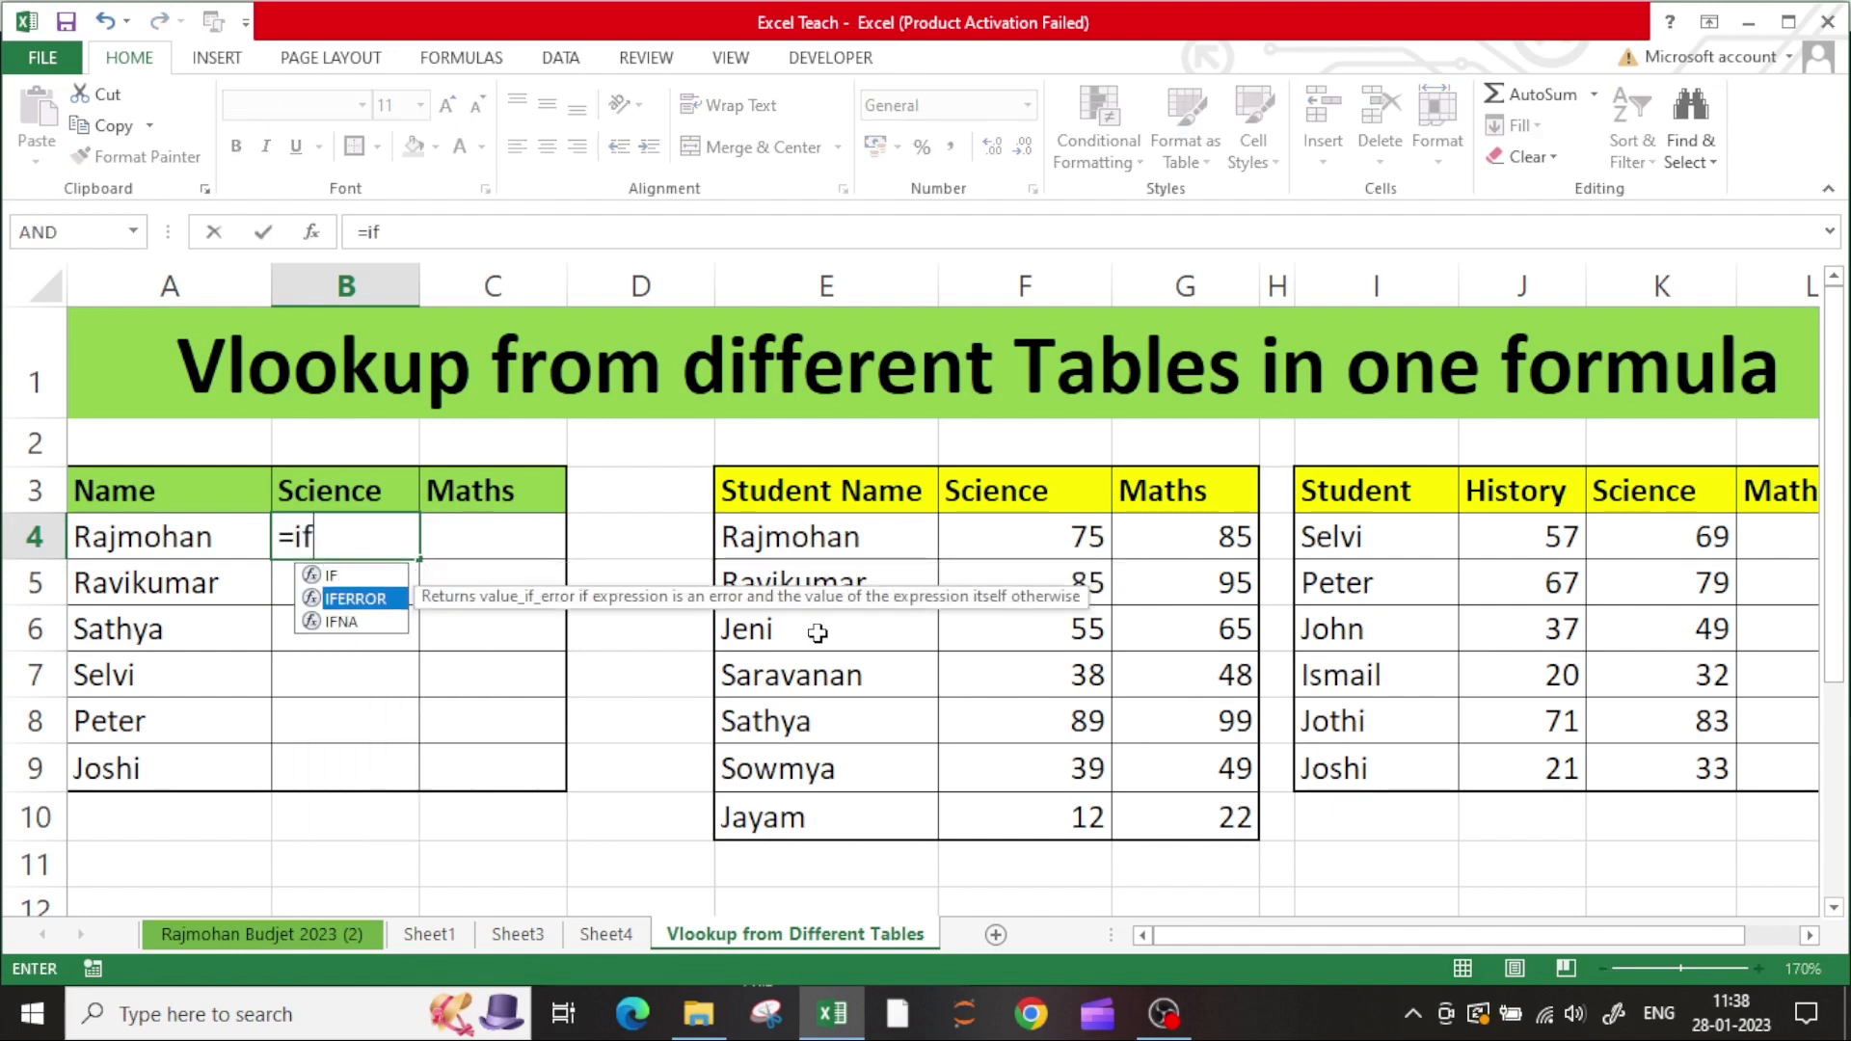
pyautogui.press('Tab')
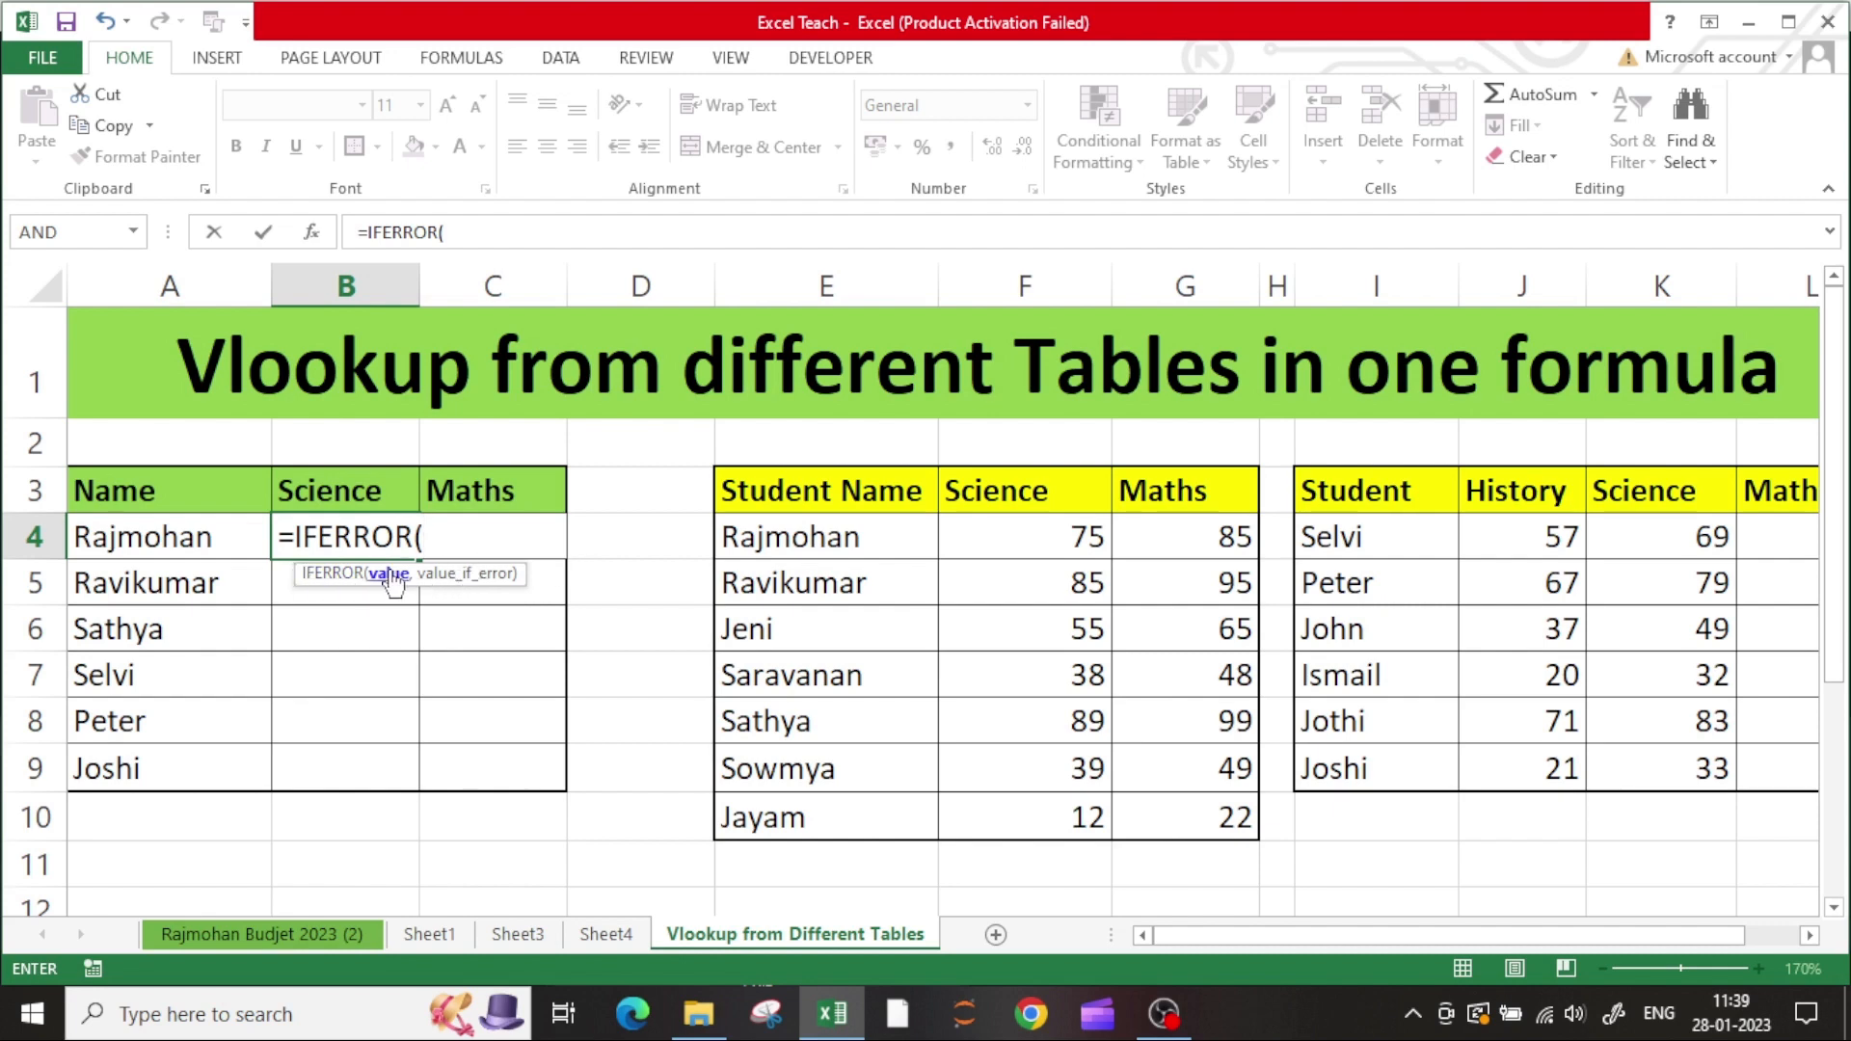
pyautogui.press('Escape')
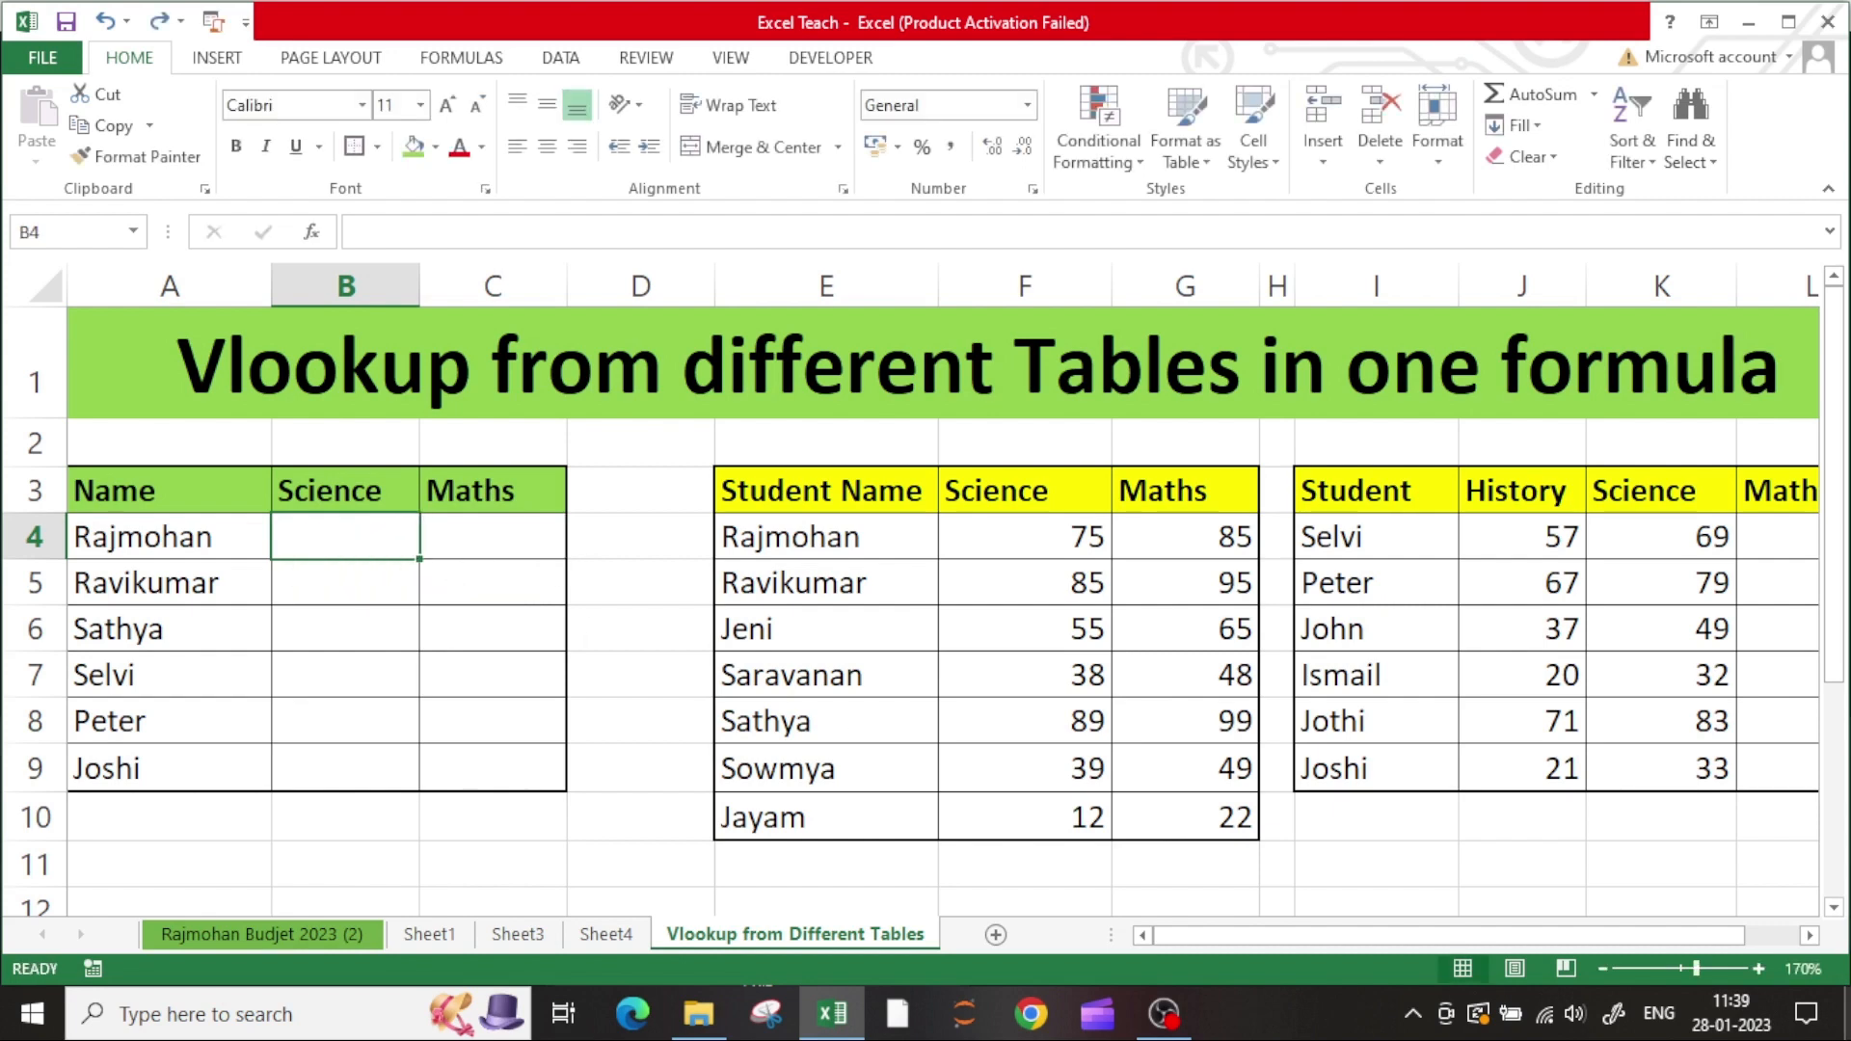
# - Begin a formula in B4 with IFERROR and a VLOOKUP nested as its value argument
pyautogui.click(1759, 969)
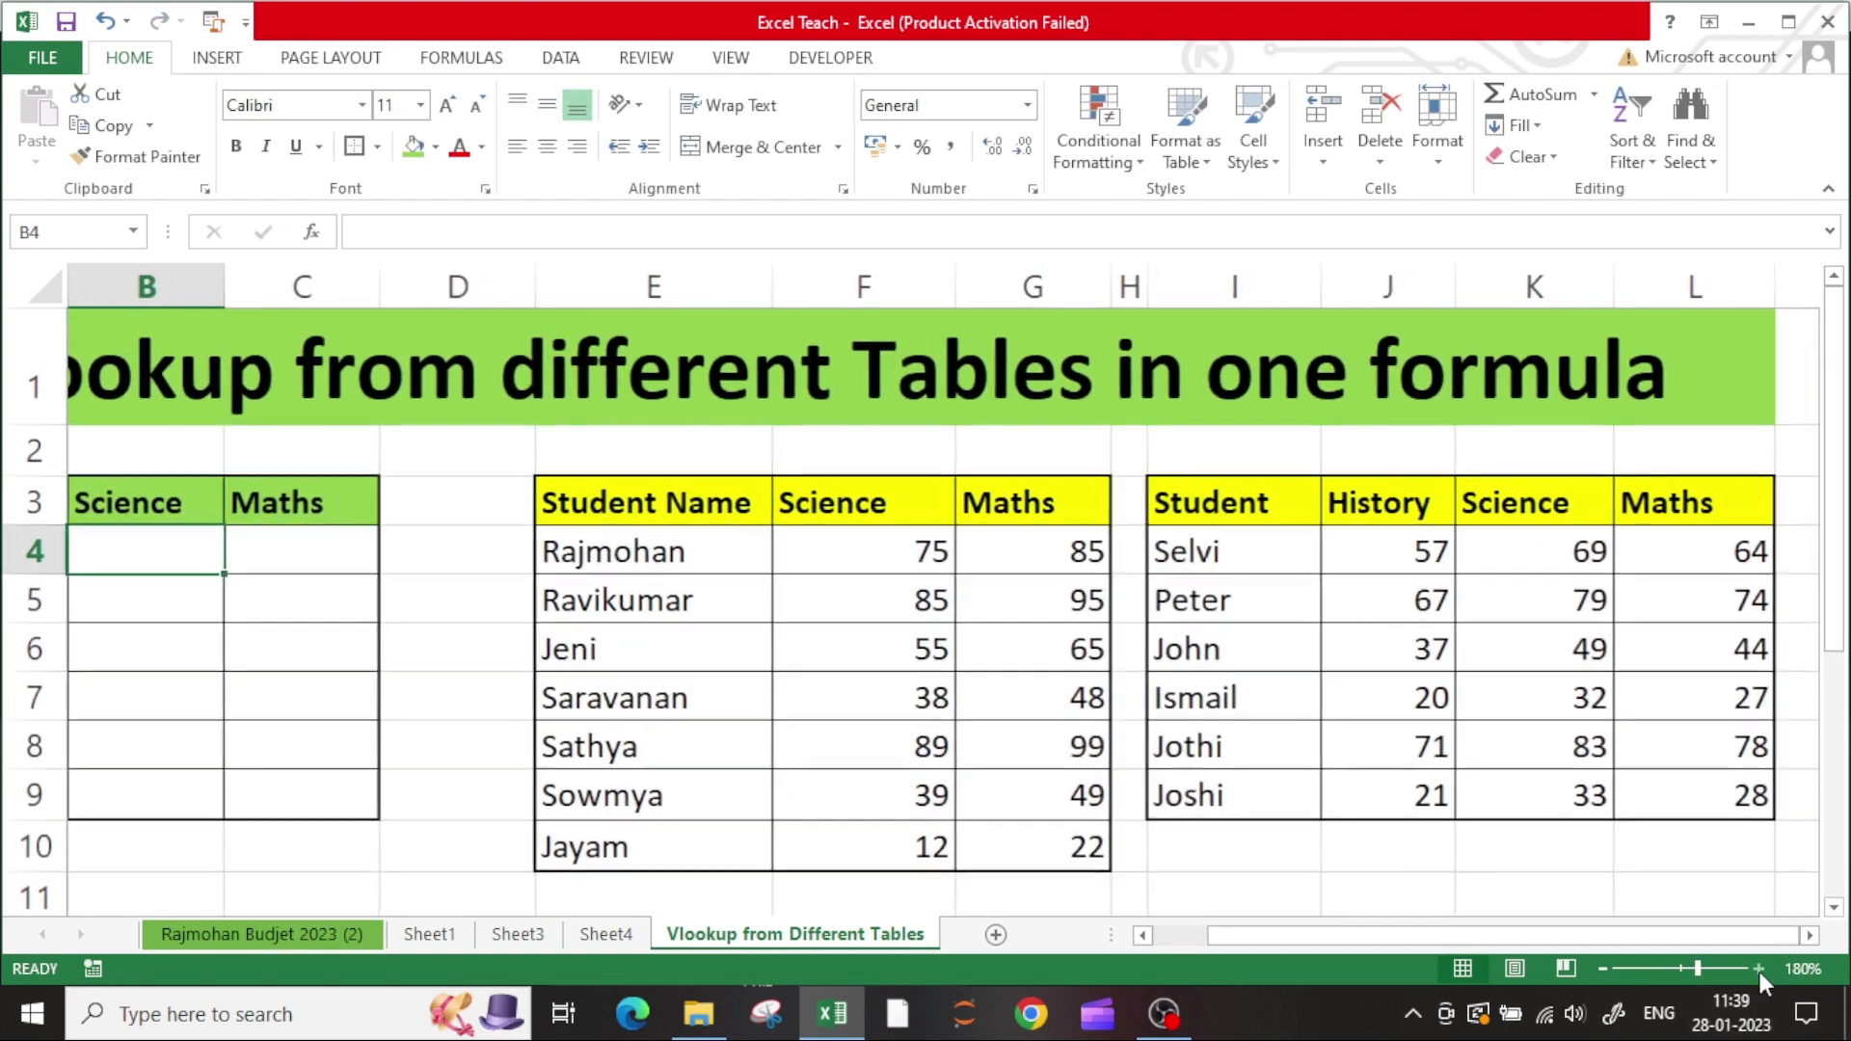
pyautogui.write('=')
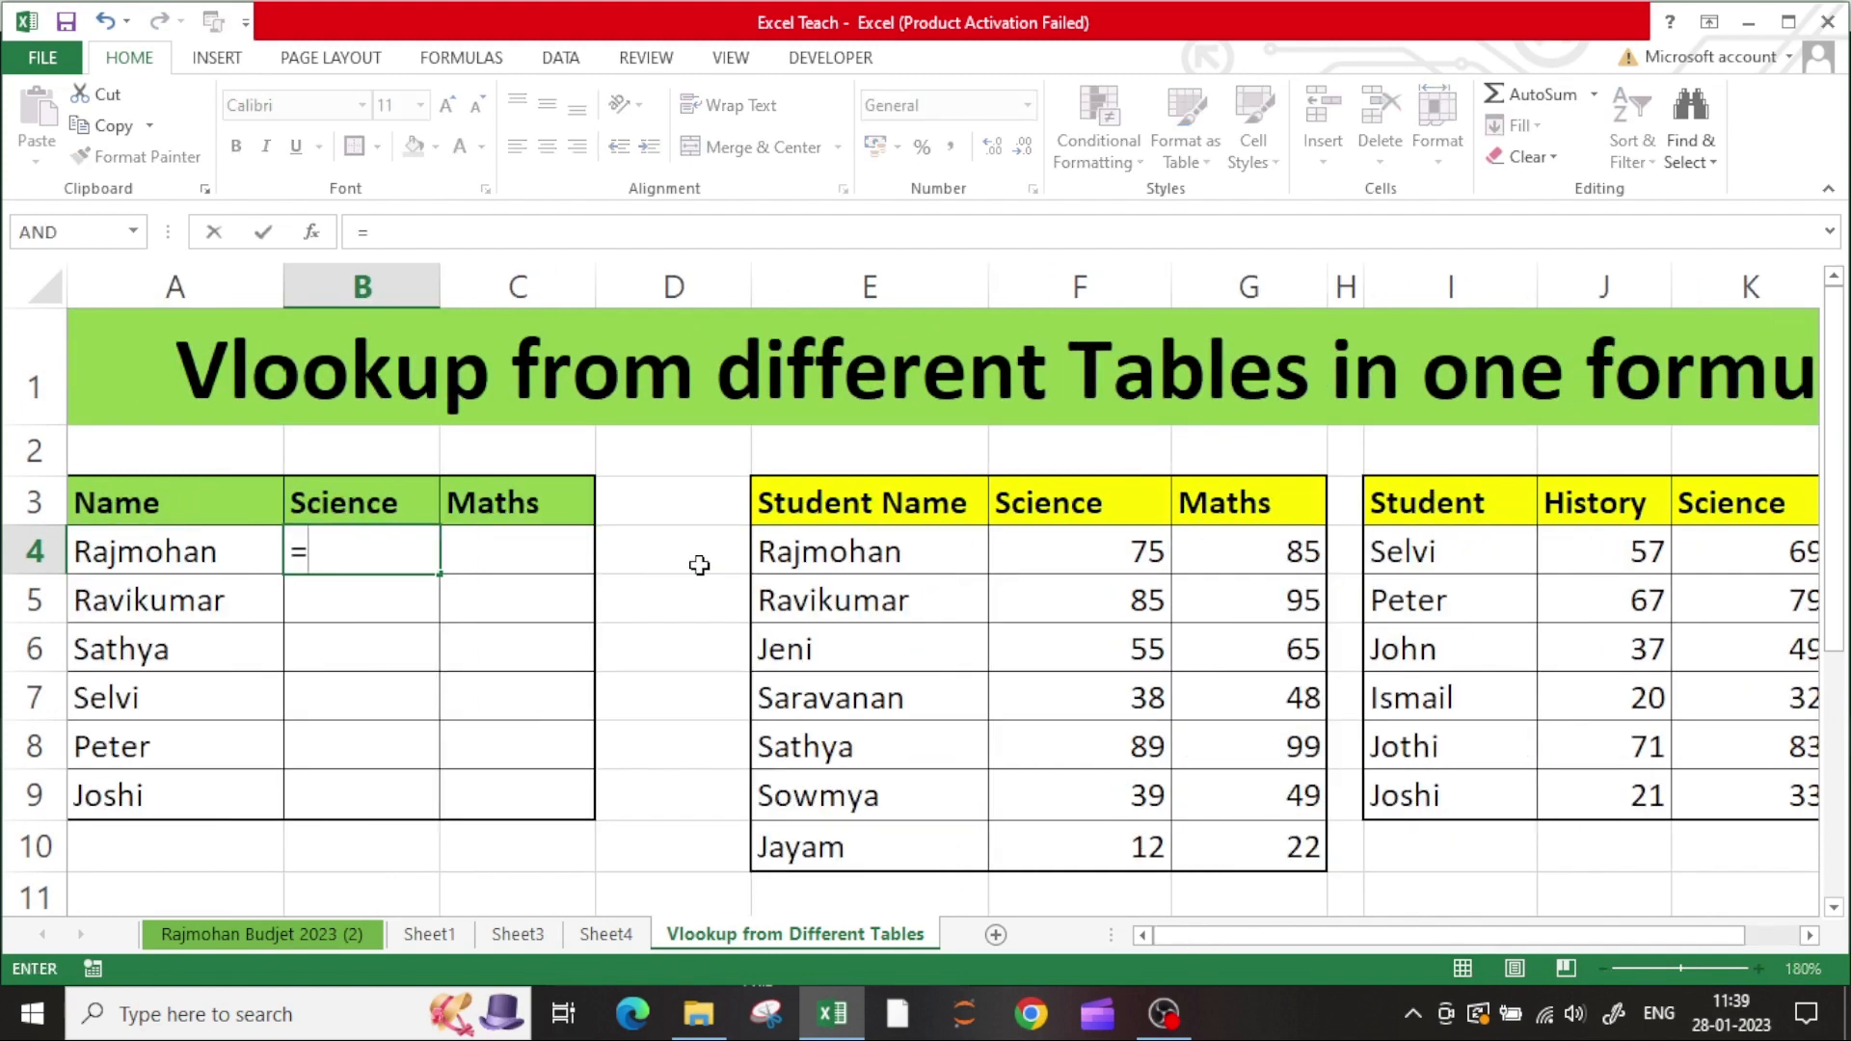
pyautogui.write('IF')
pyautogui.press('Down')
pyautogui.press('Tab')
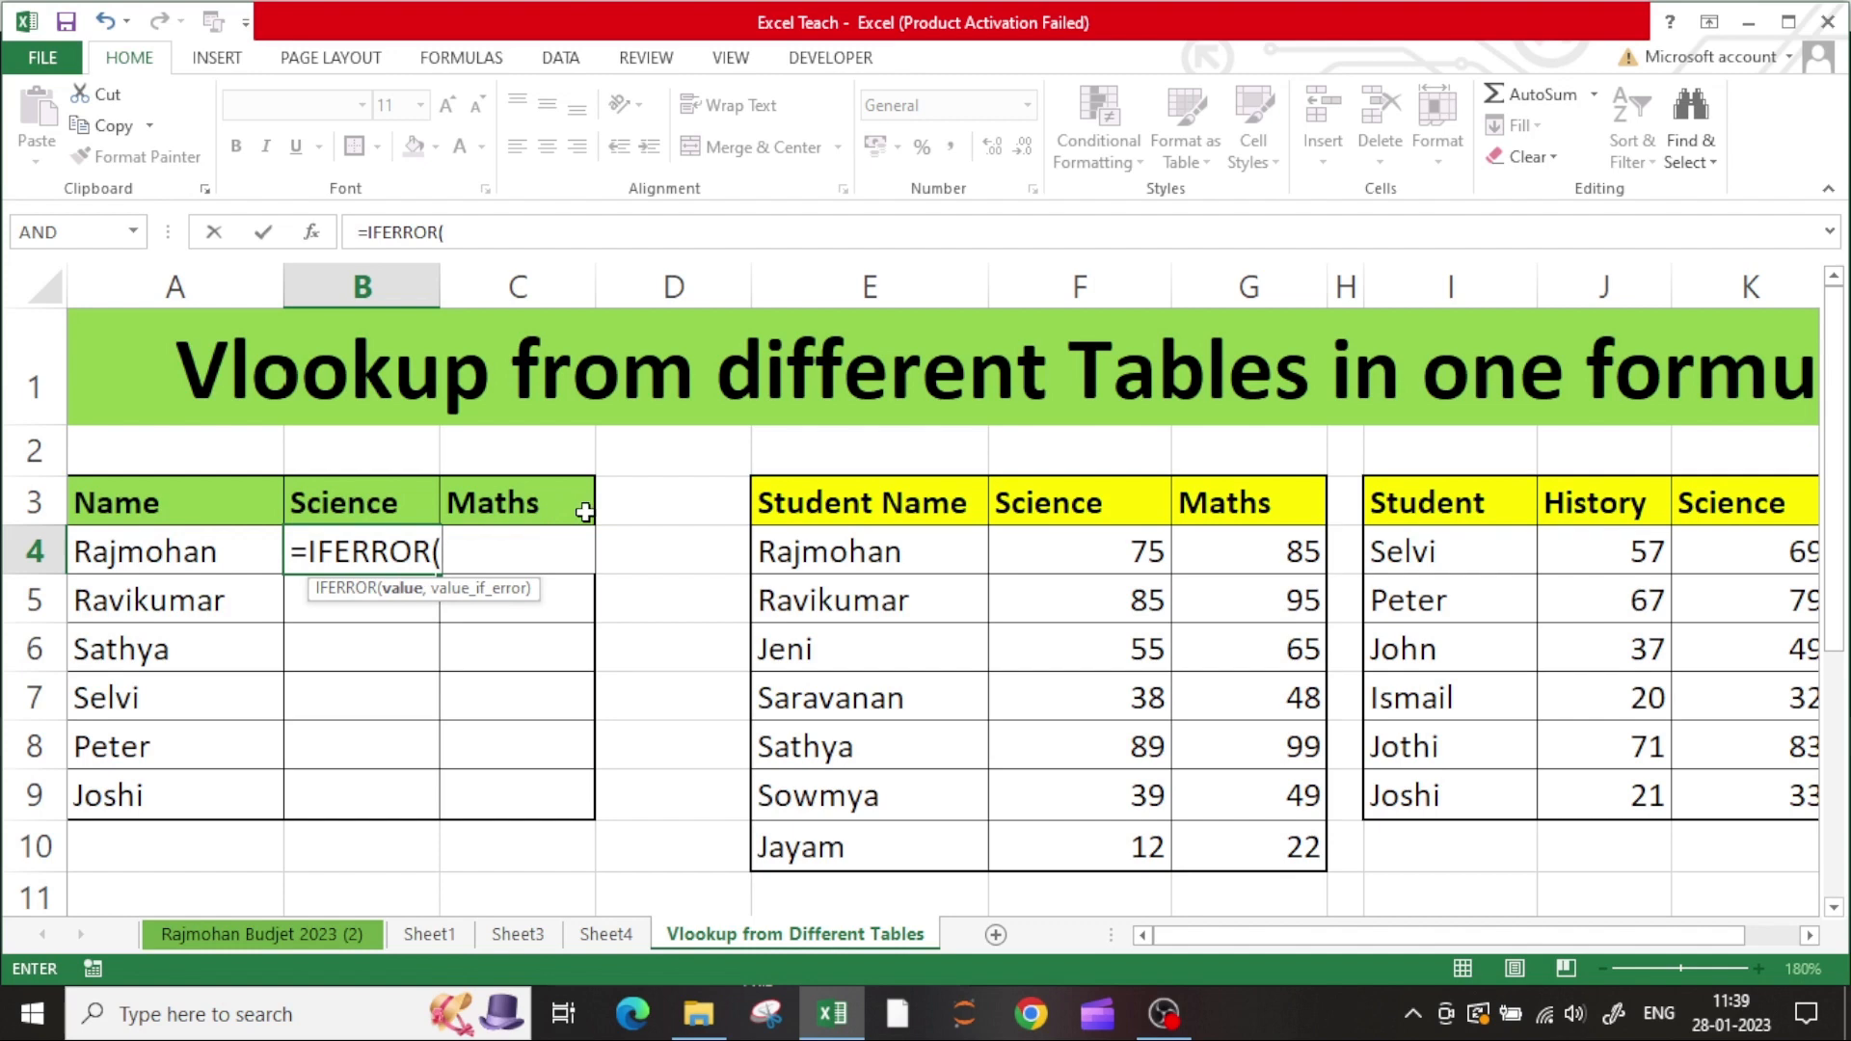
pyautogui.write('=vl')
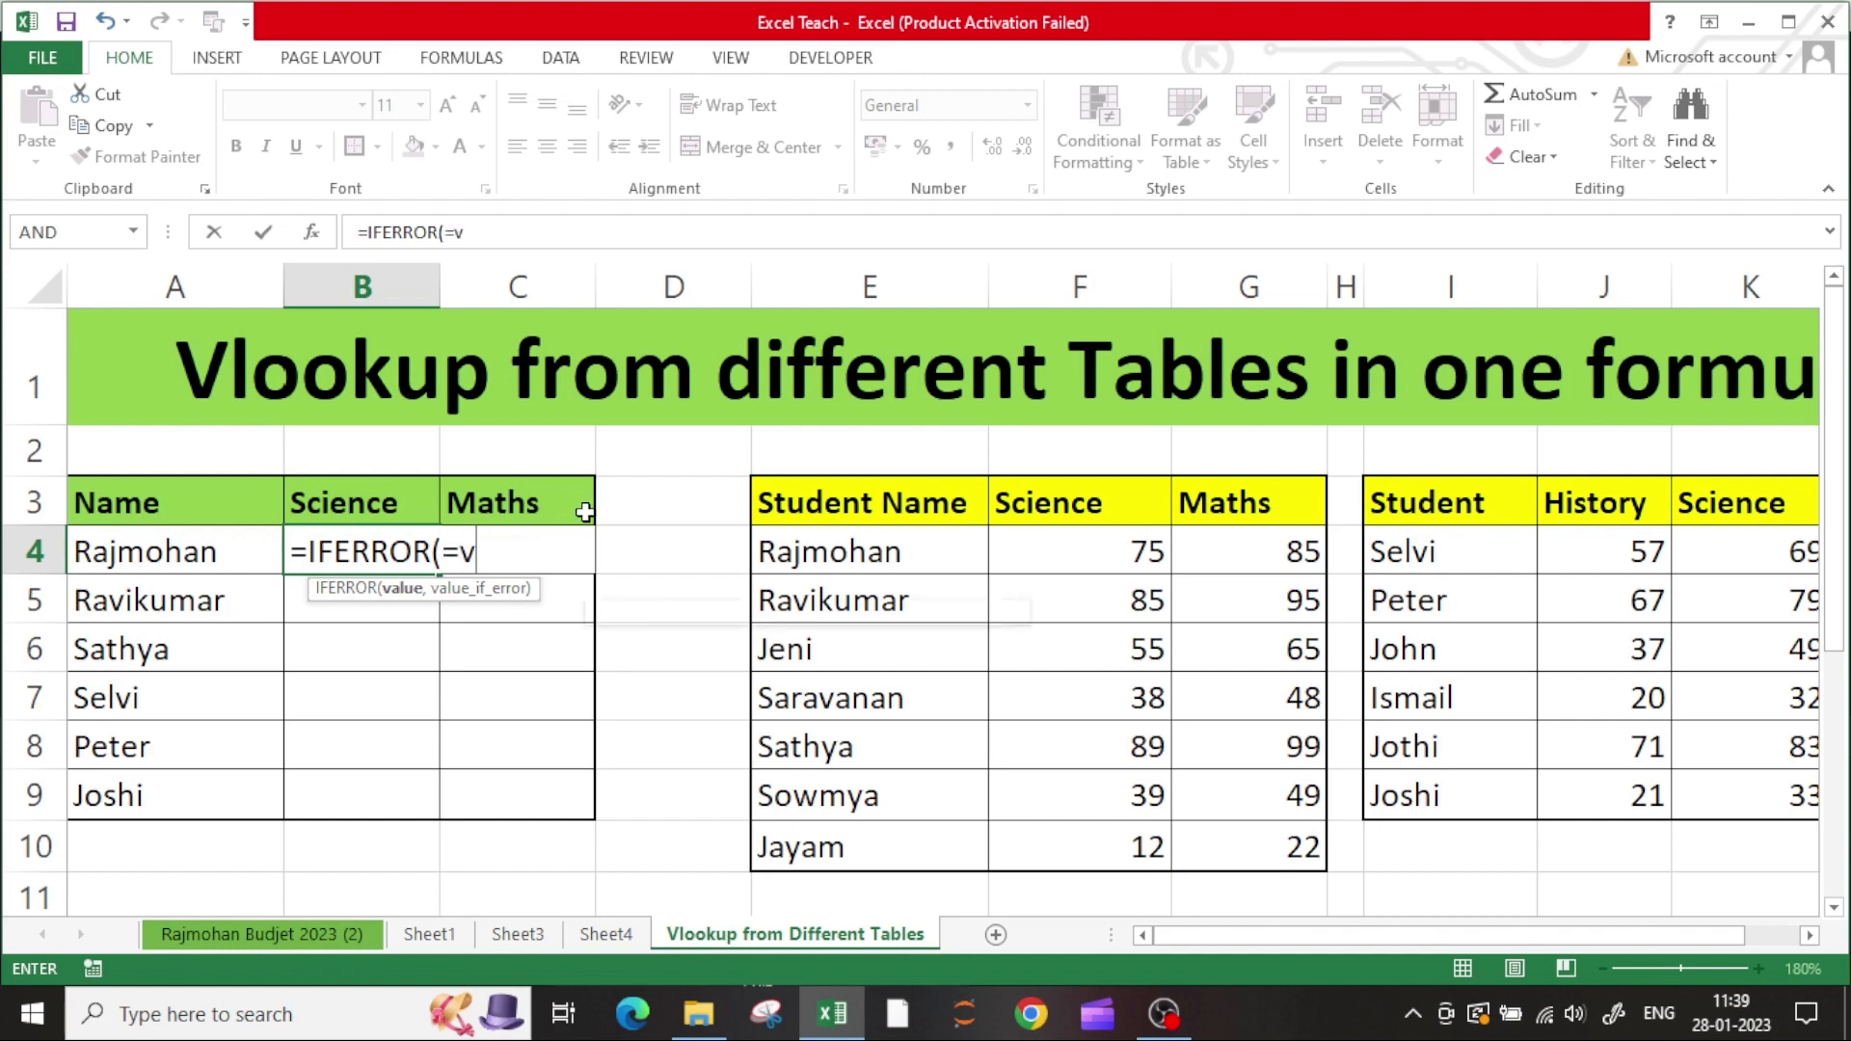
pyautogui.press('BackSpace')
pyautogui.press('BackSpace')
pyautogui.press('BackSpace')
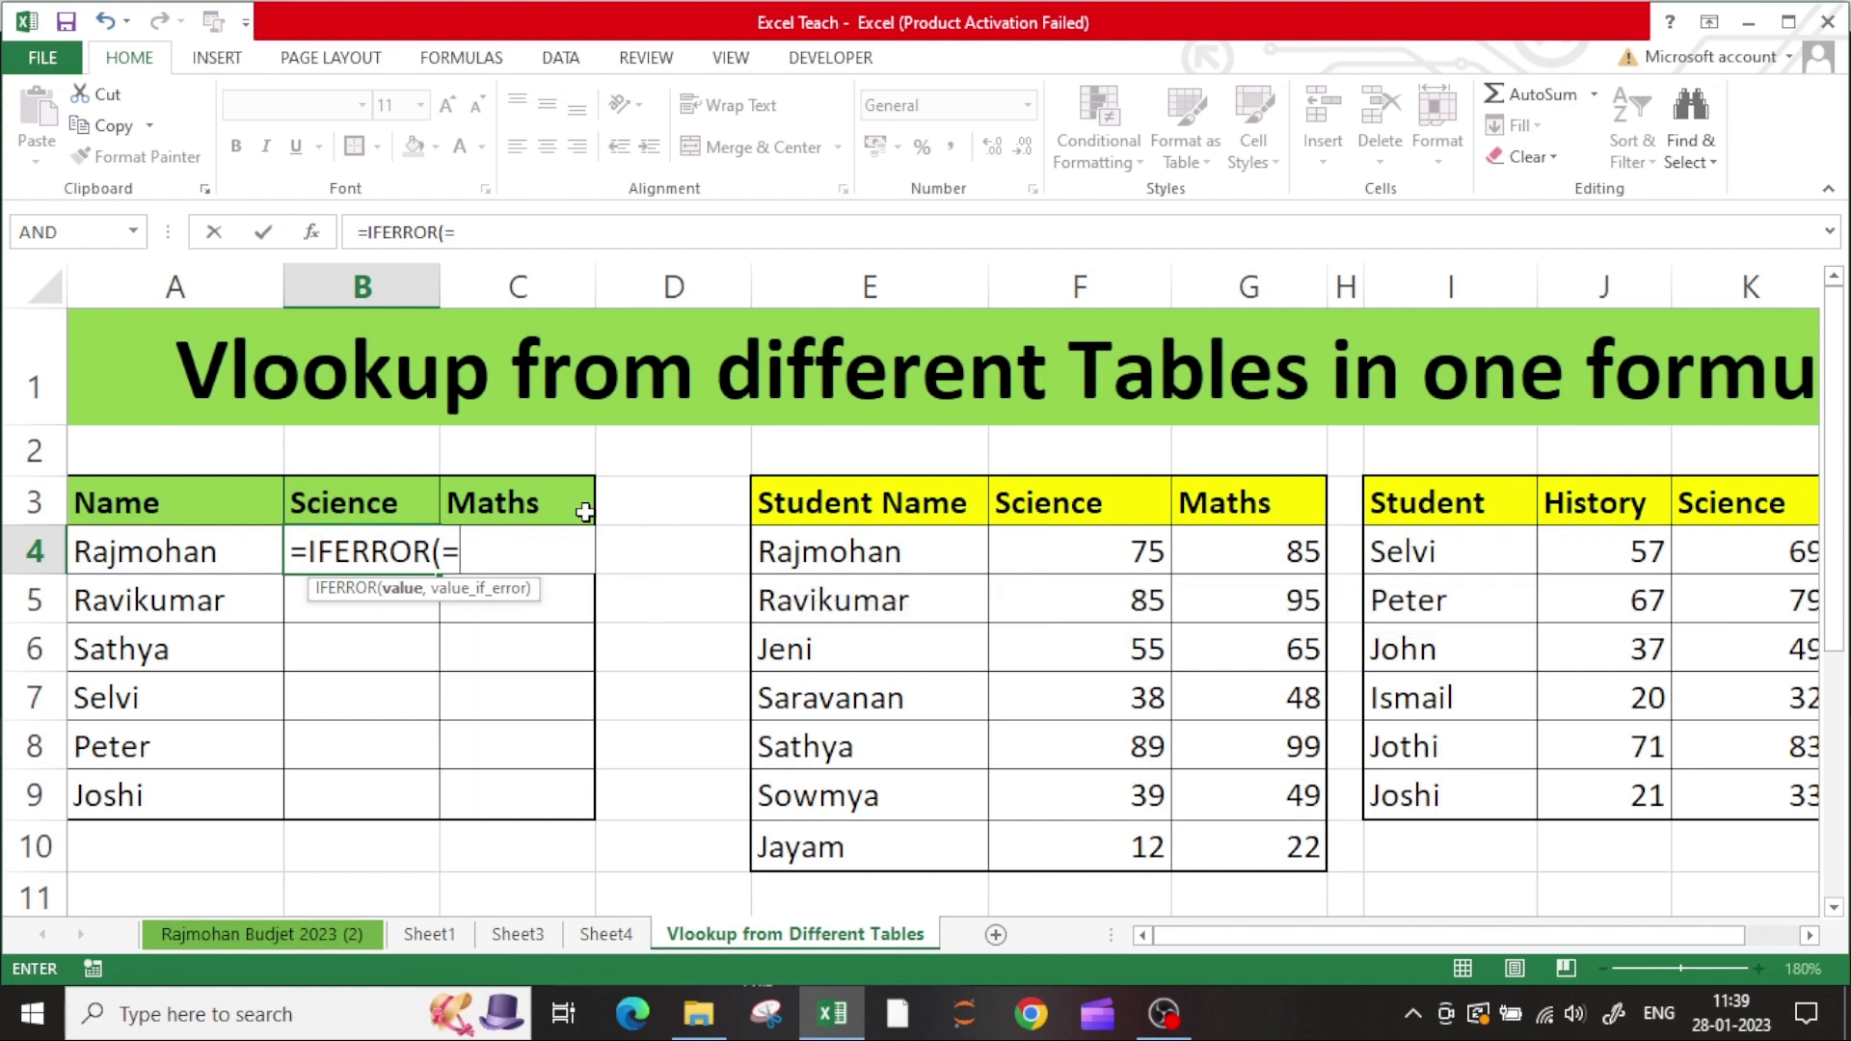
pyautogui.write('v')
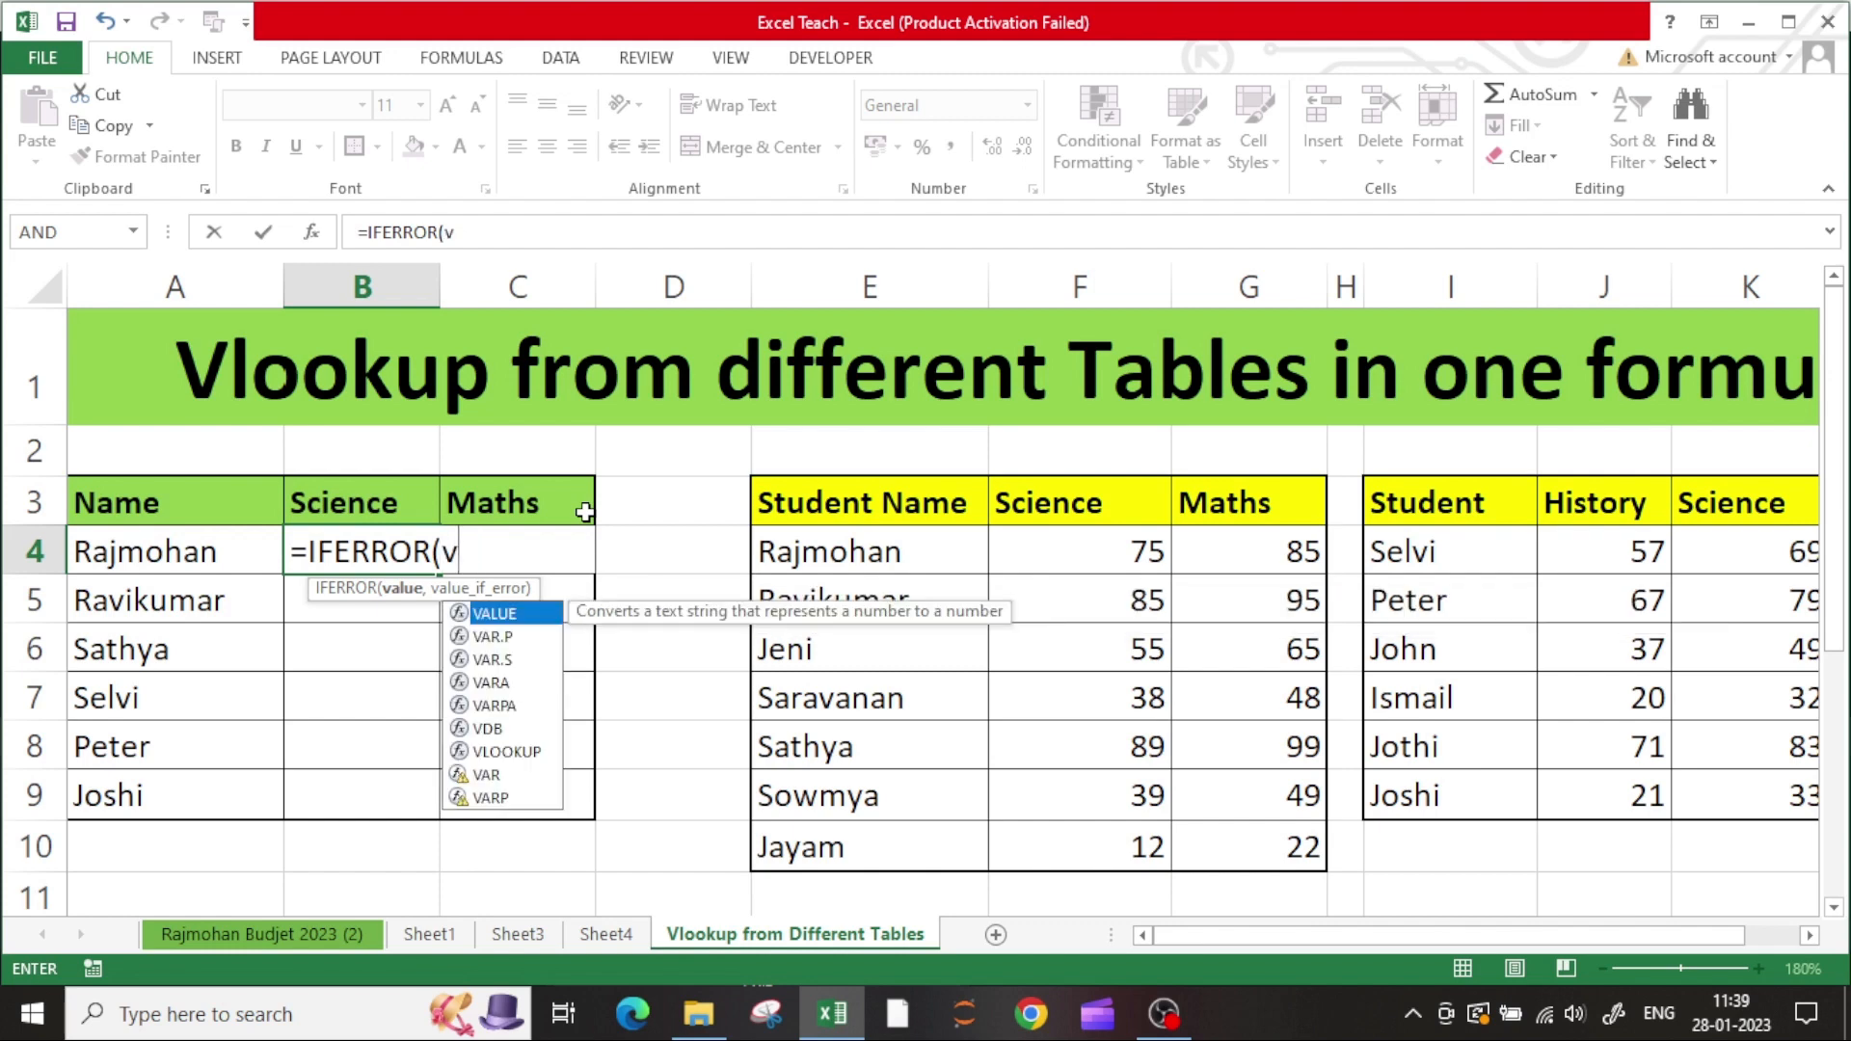
pyautogui.write('l')
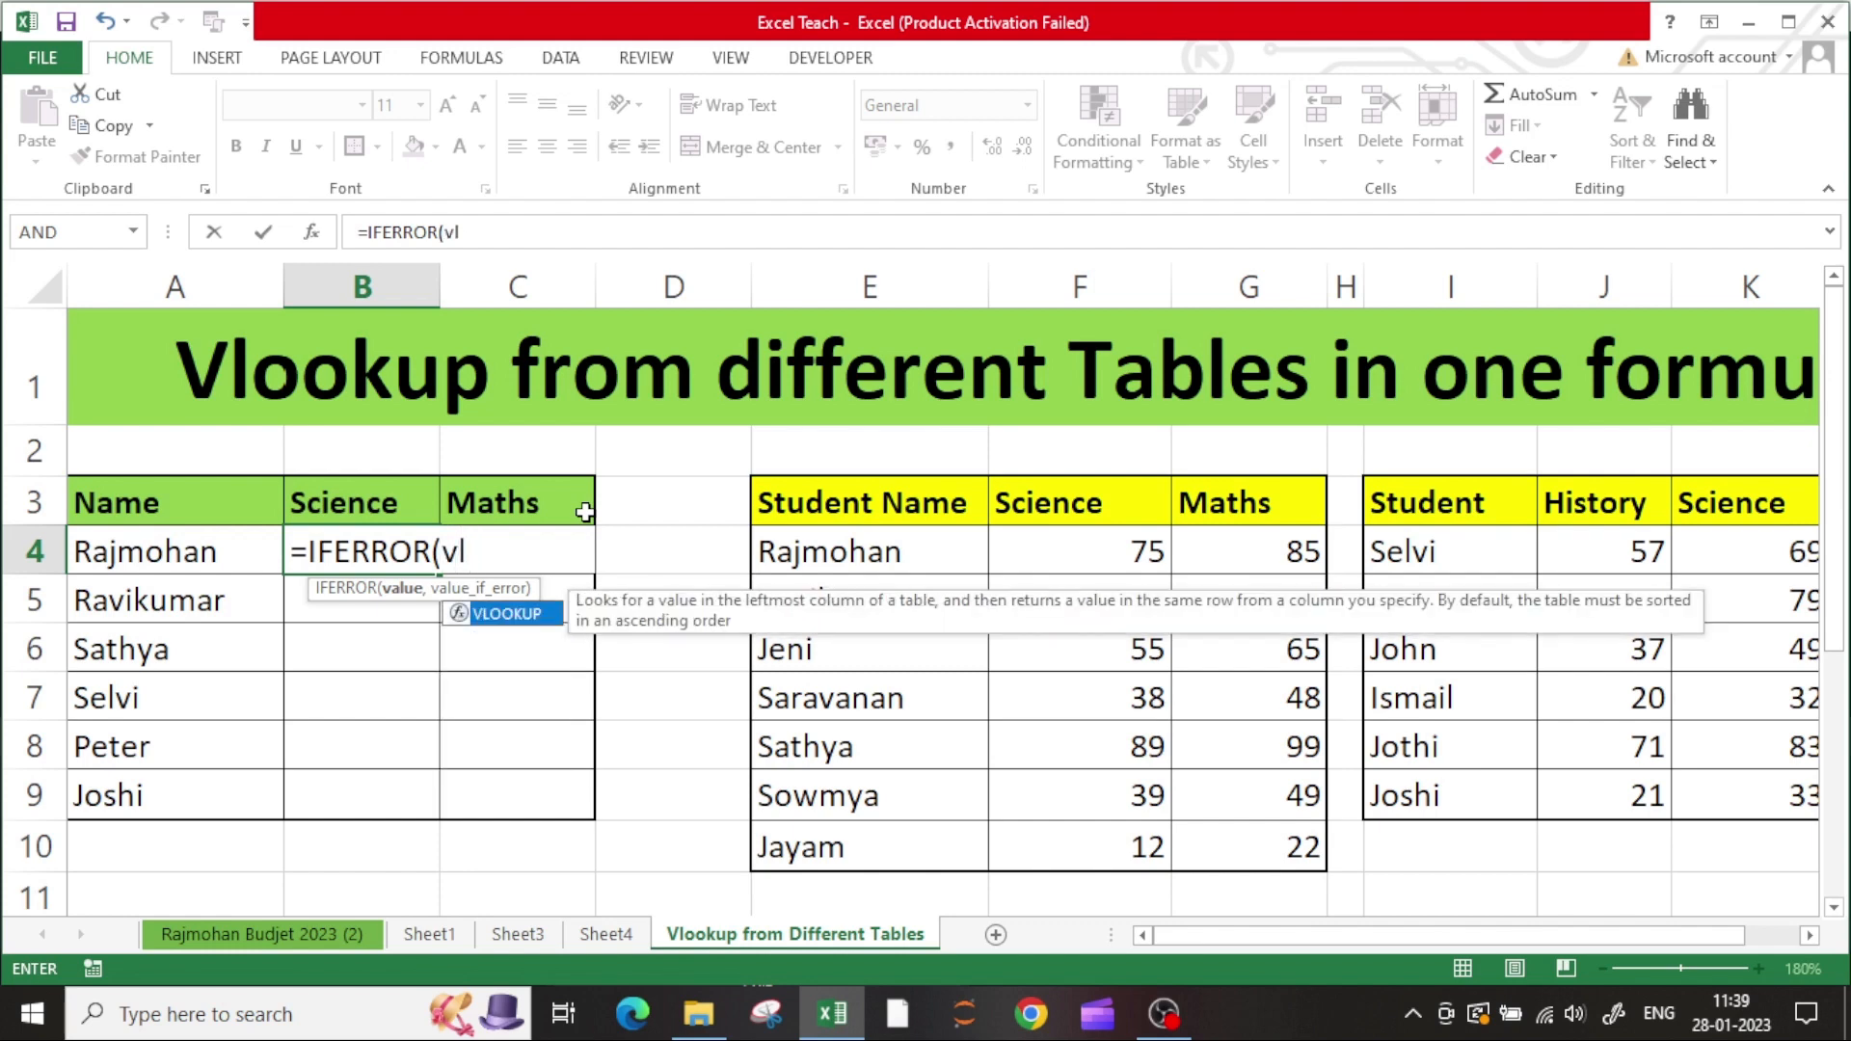
pyautogui.press('Tab')
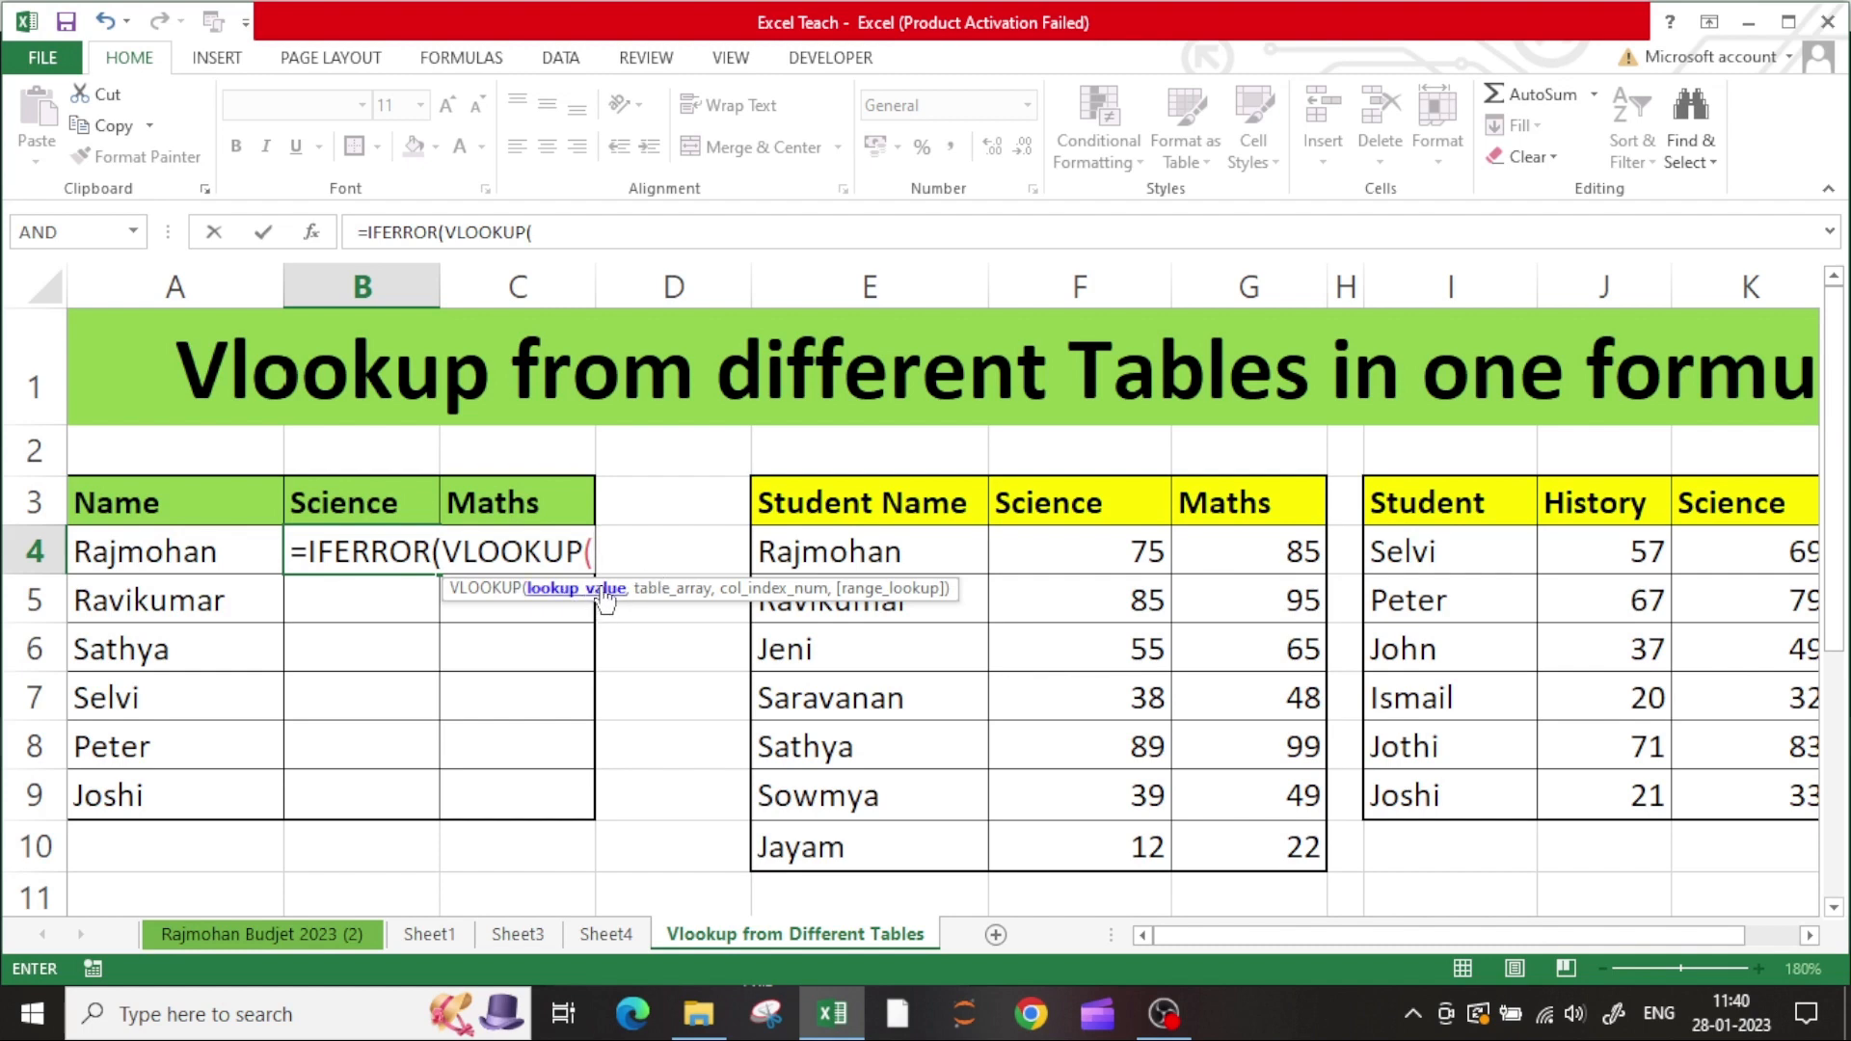
# - Complete the first VLOOKUP in the B4 formula as VLOOKUP(A4,$E$3:$G$10,2,0) and continue to the value_if_error argument
pyautogui.click(155, 544)
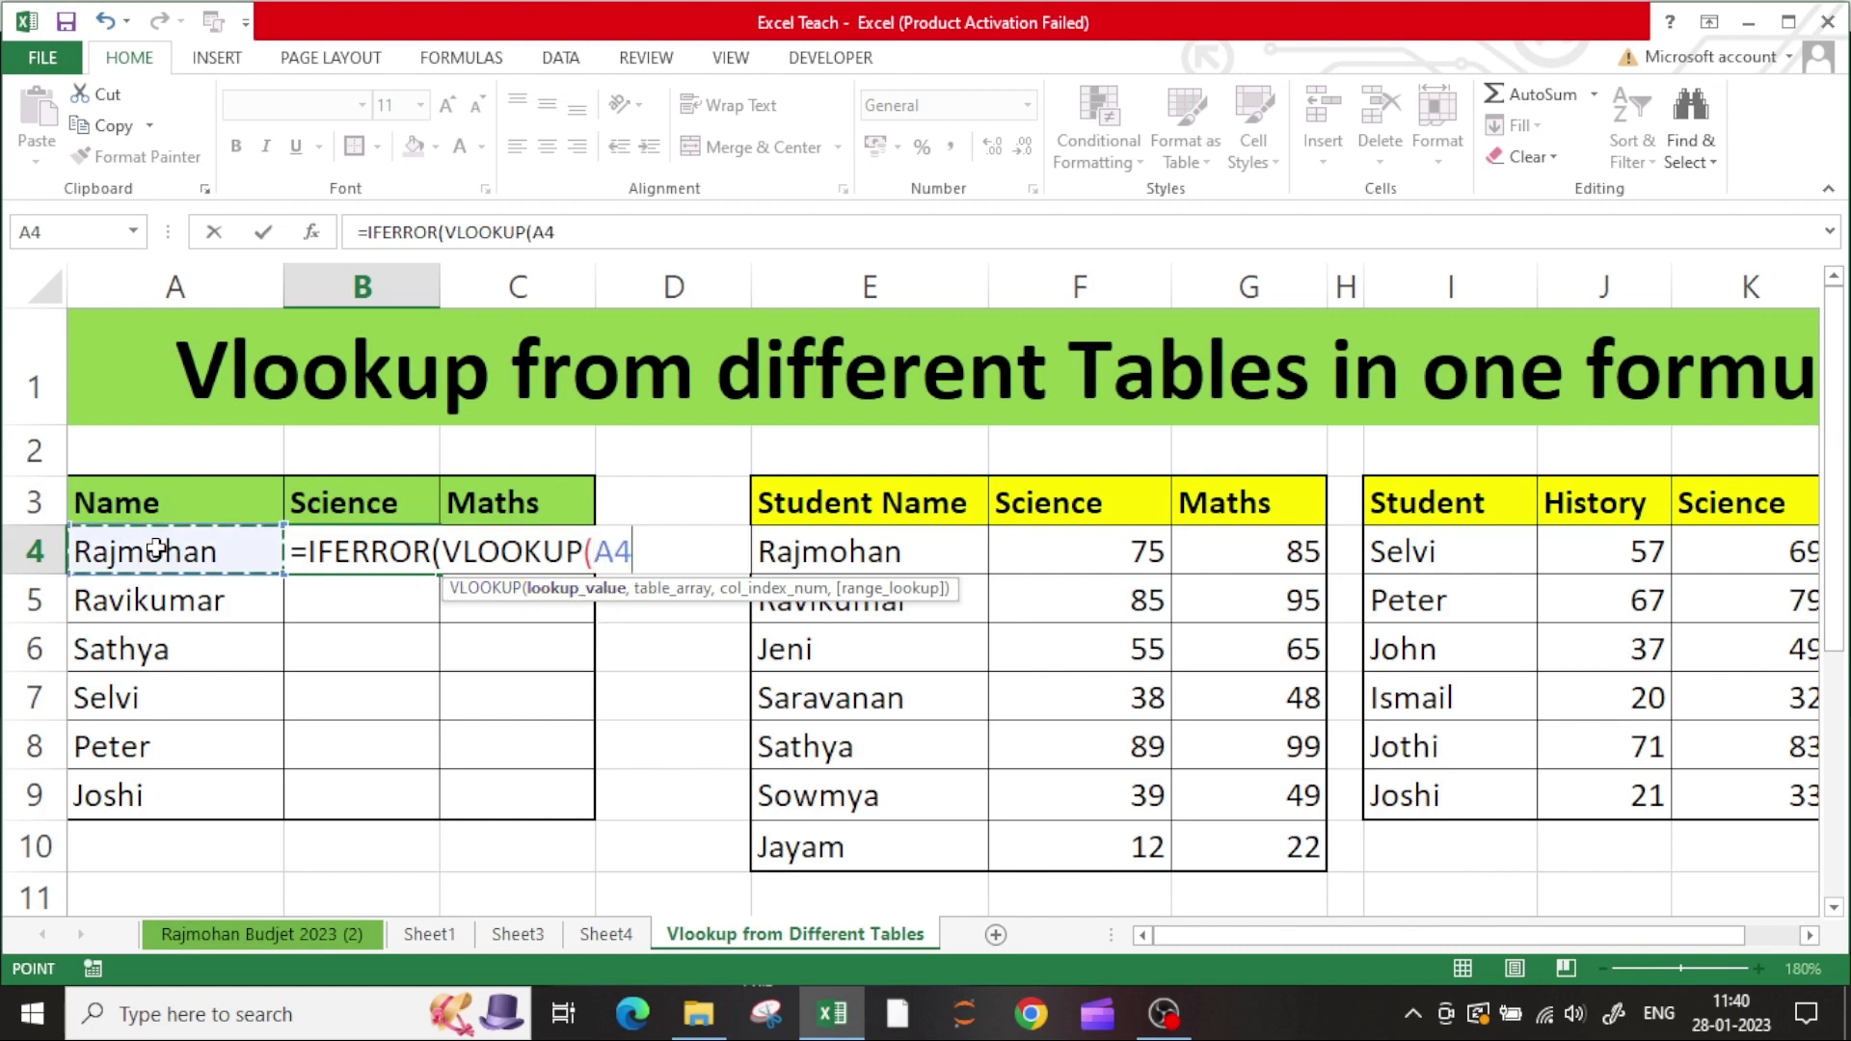
pyautogui.write(',')
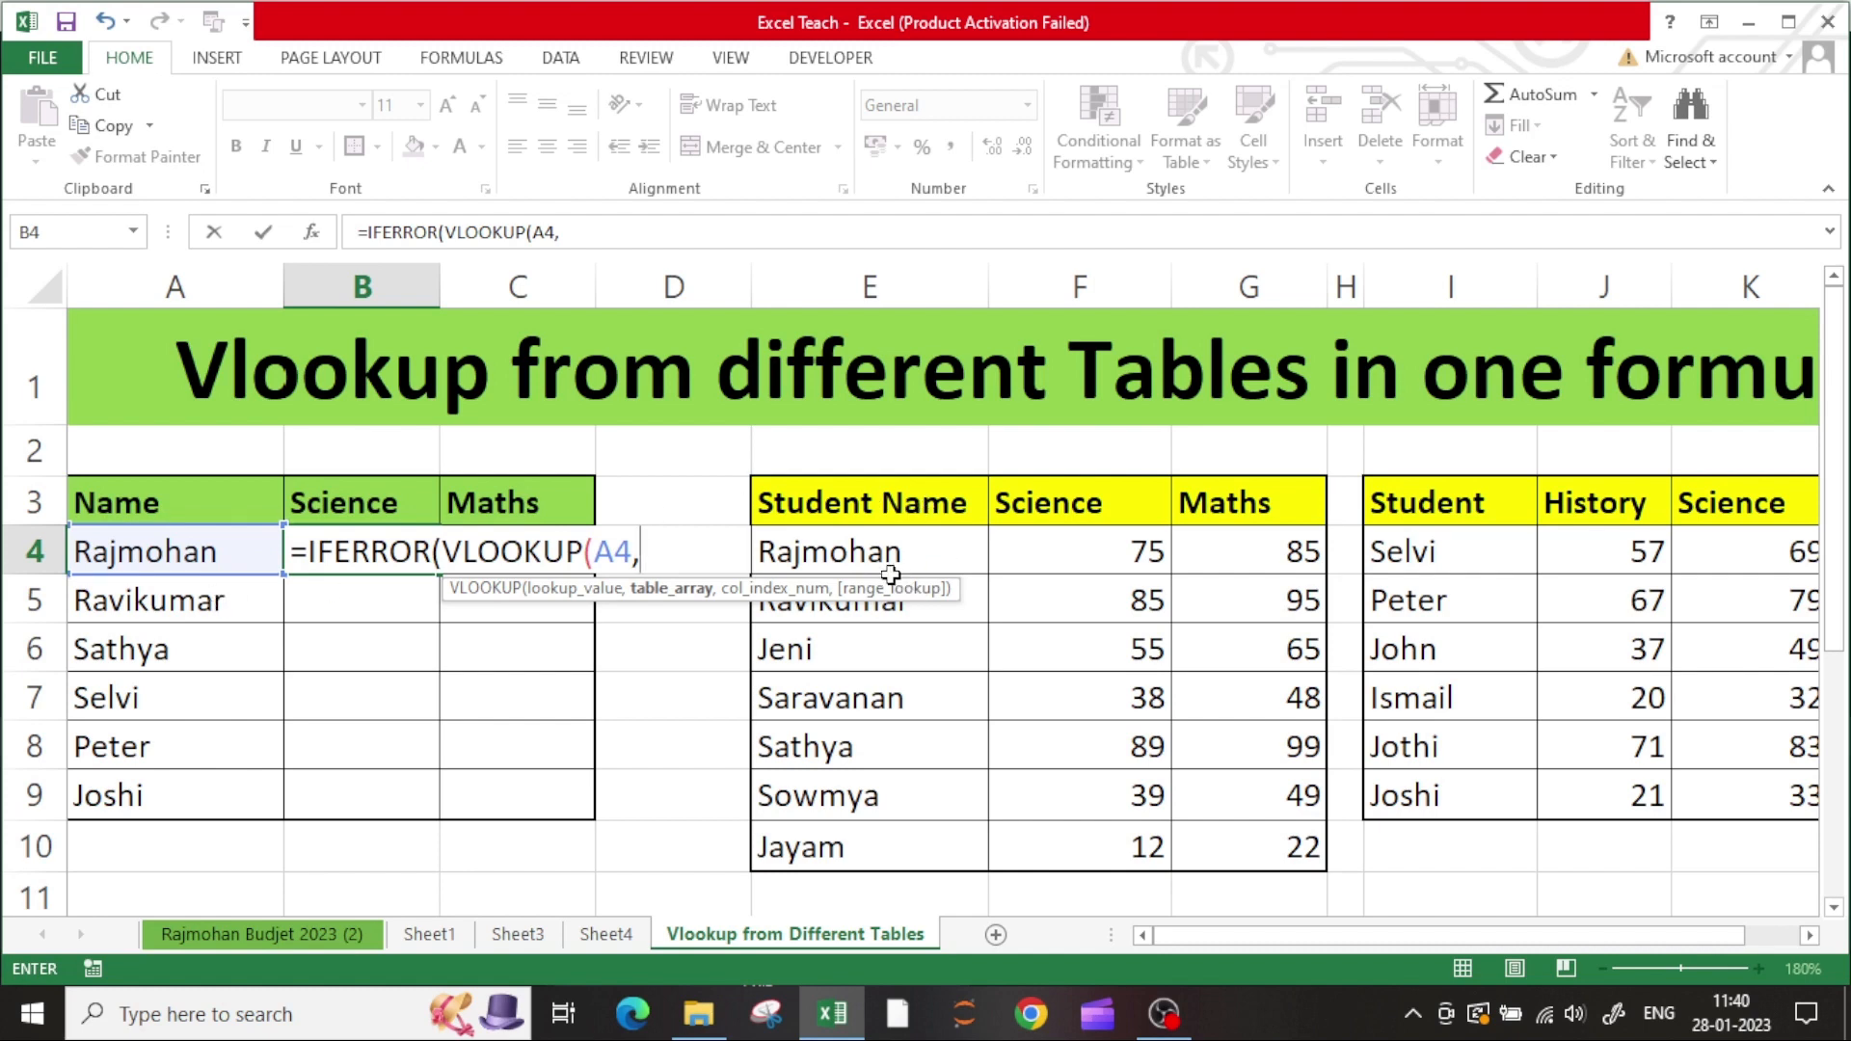
pyautogui.moveTo(883, 499); pyautogui.dragTo(1254, 841)
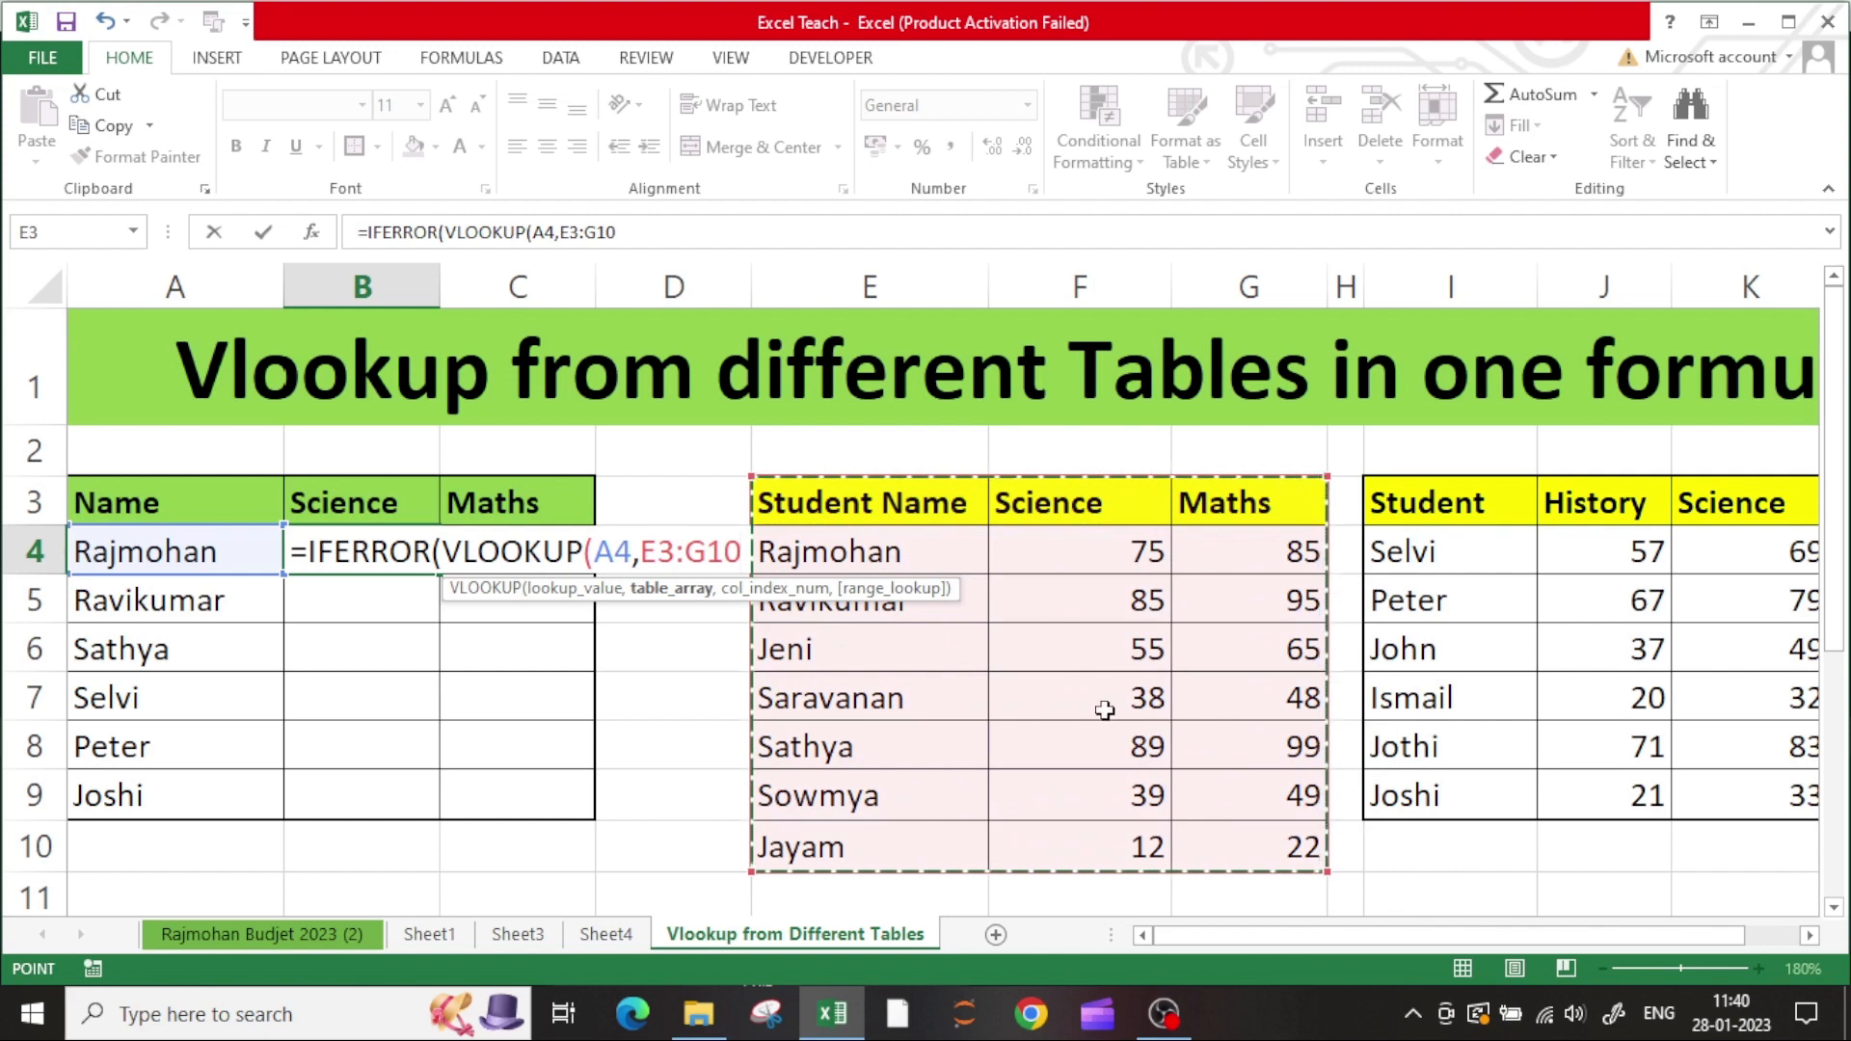
pyautogui.press('F4')
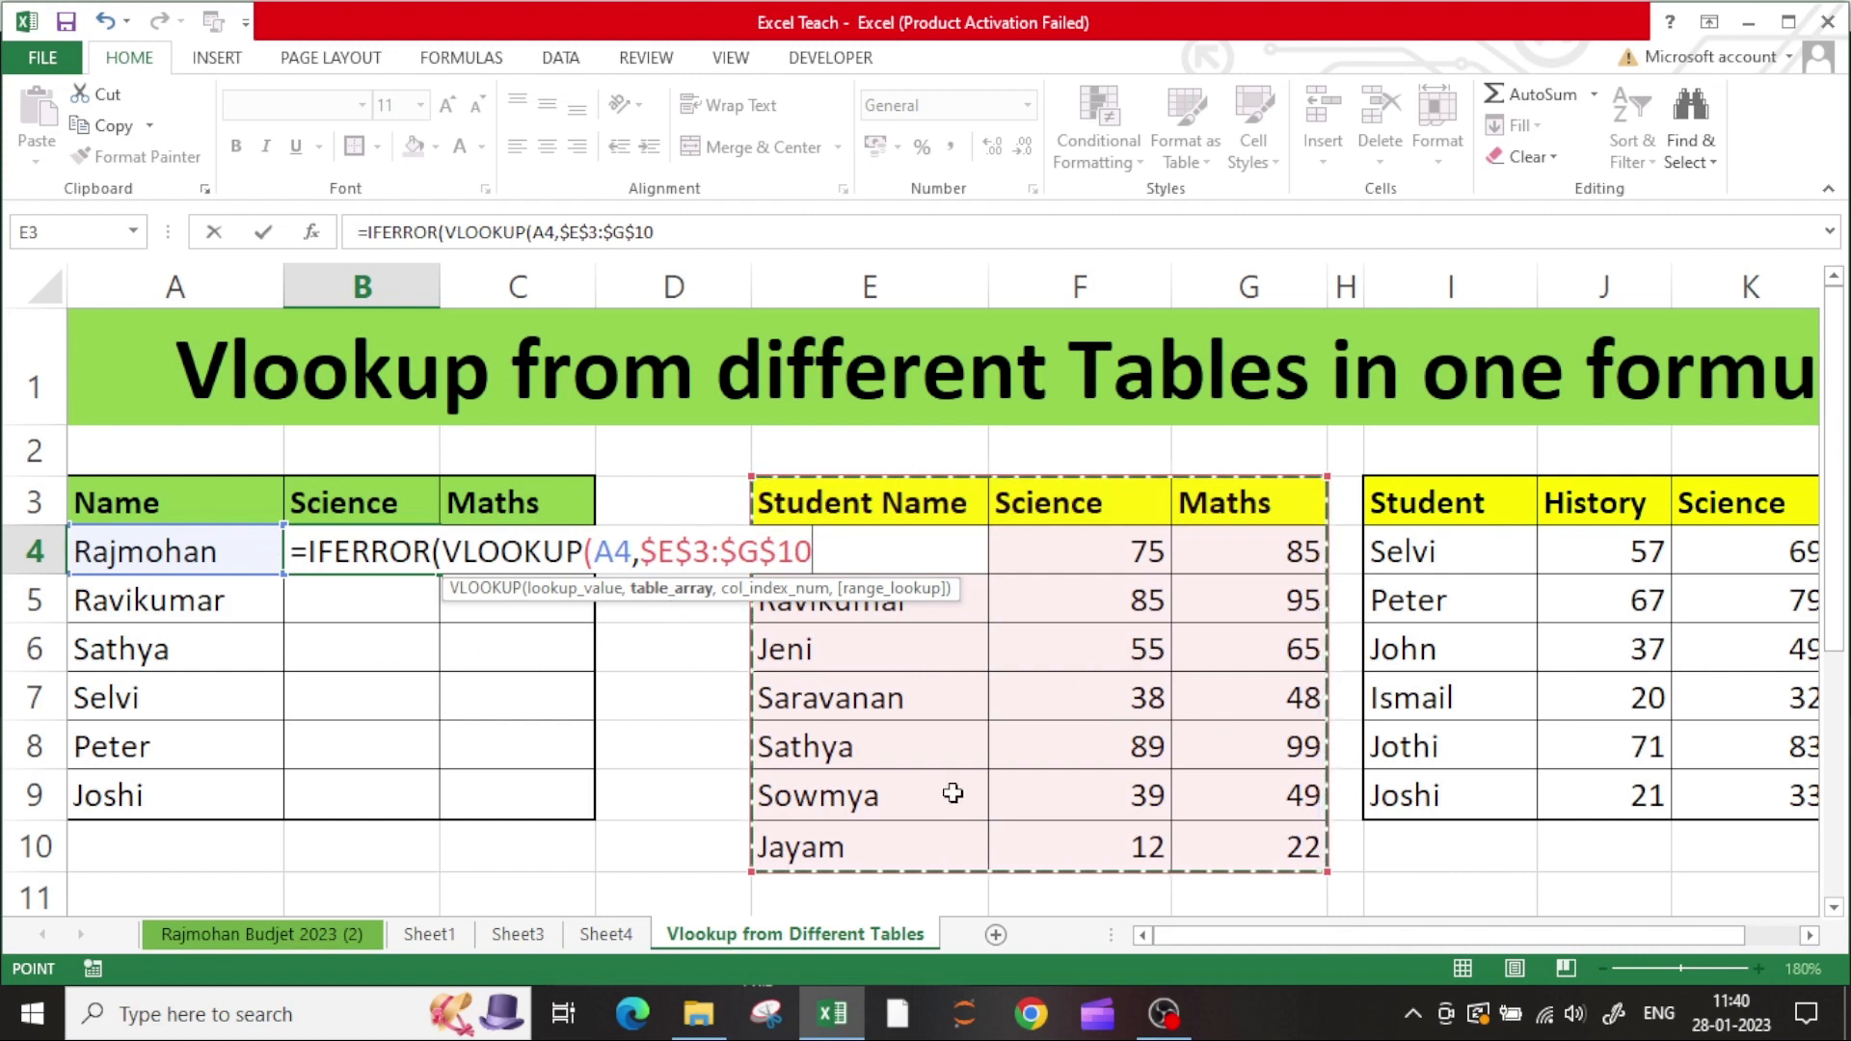
pyautogui.write(',')
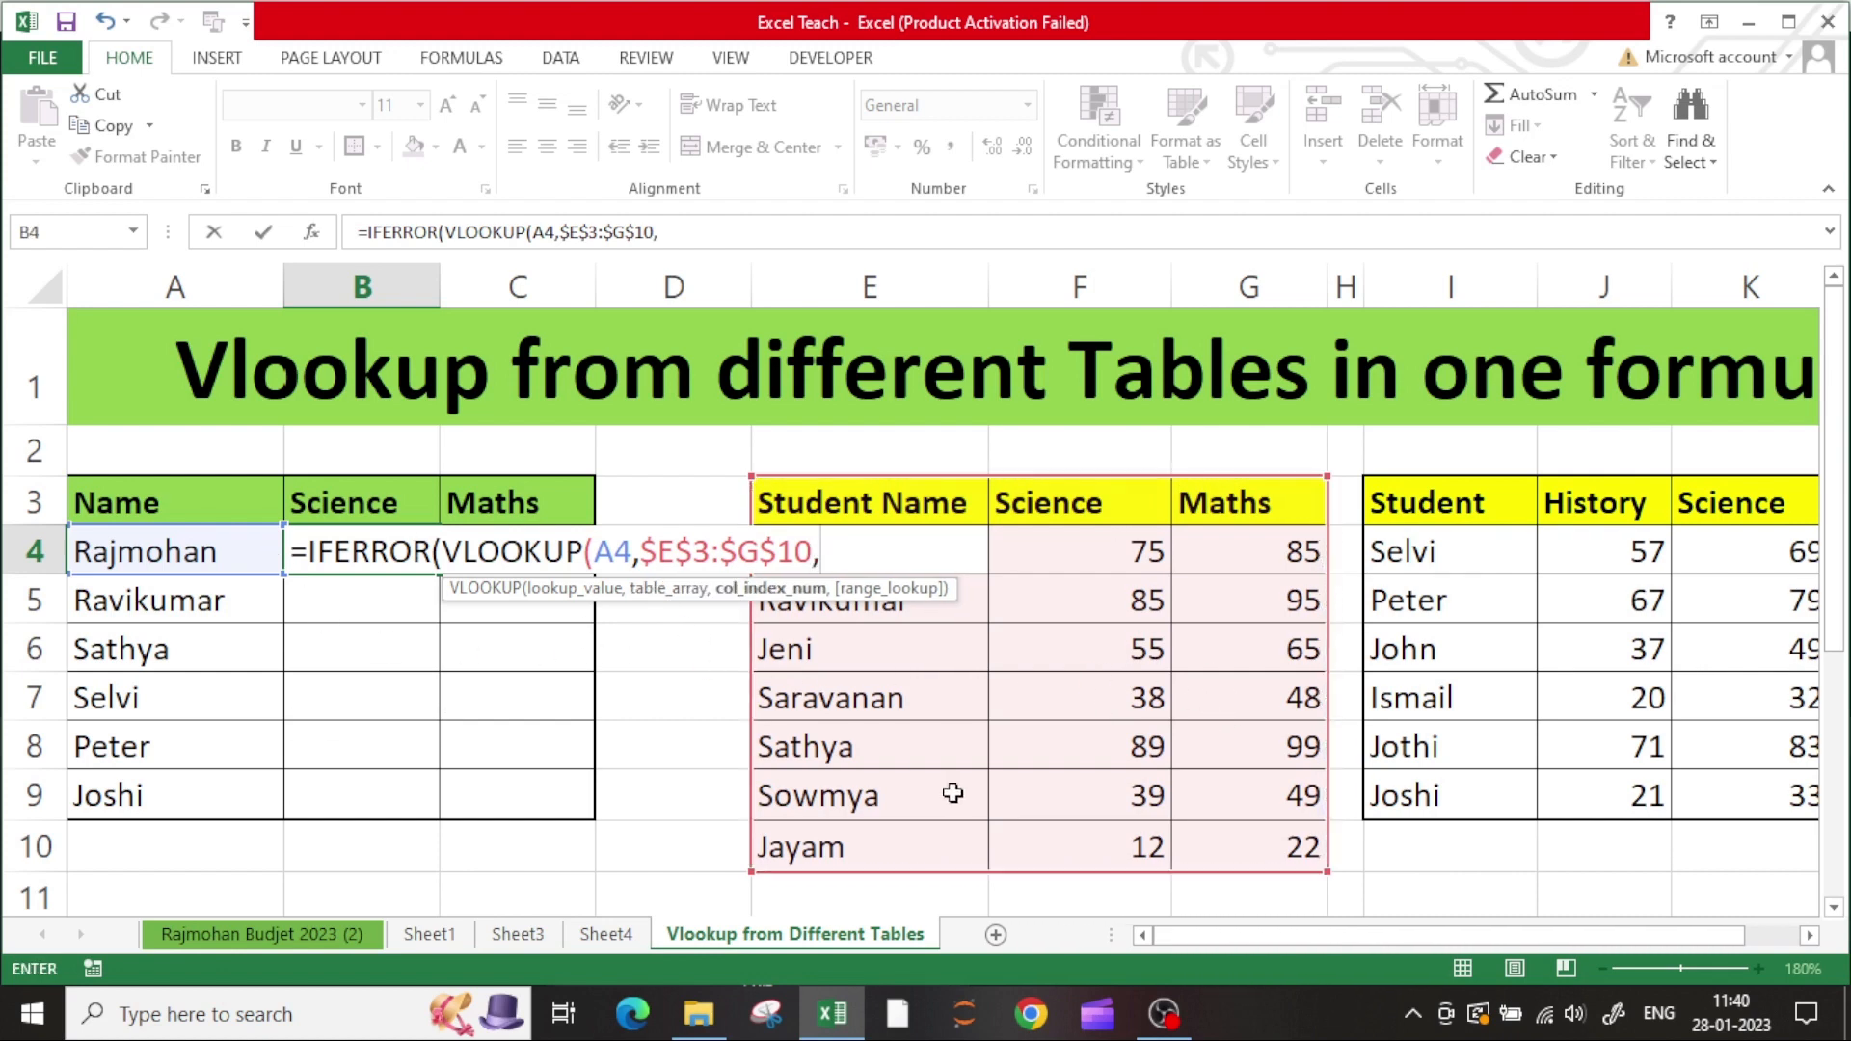
pyautogui.write('2,')
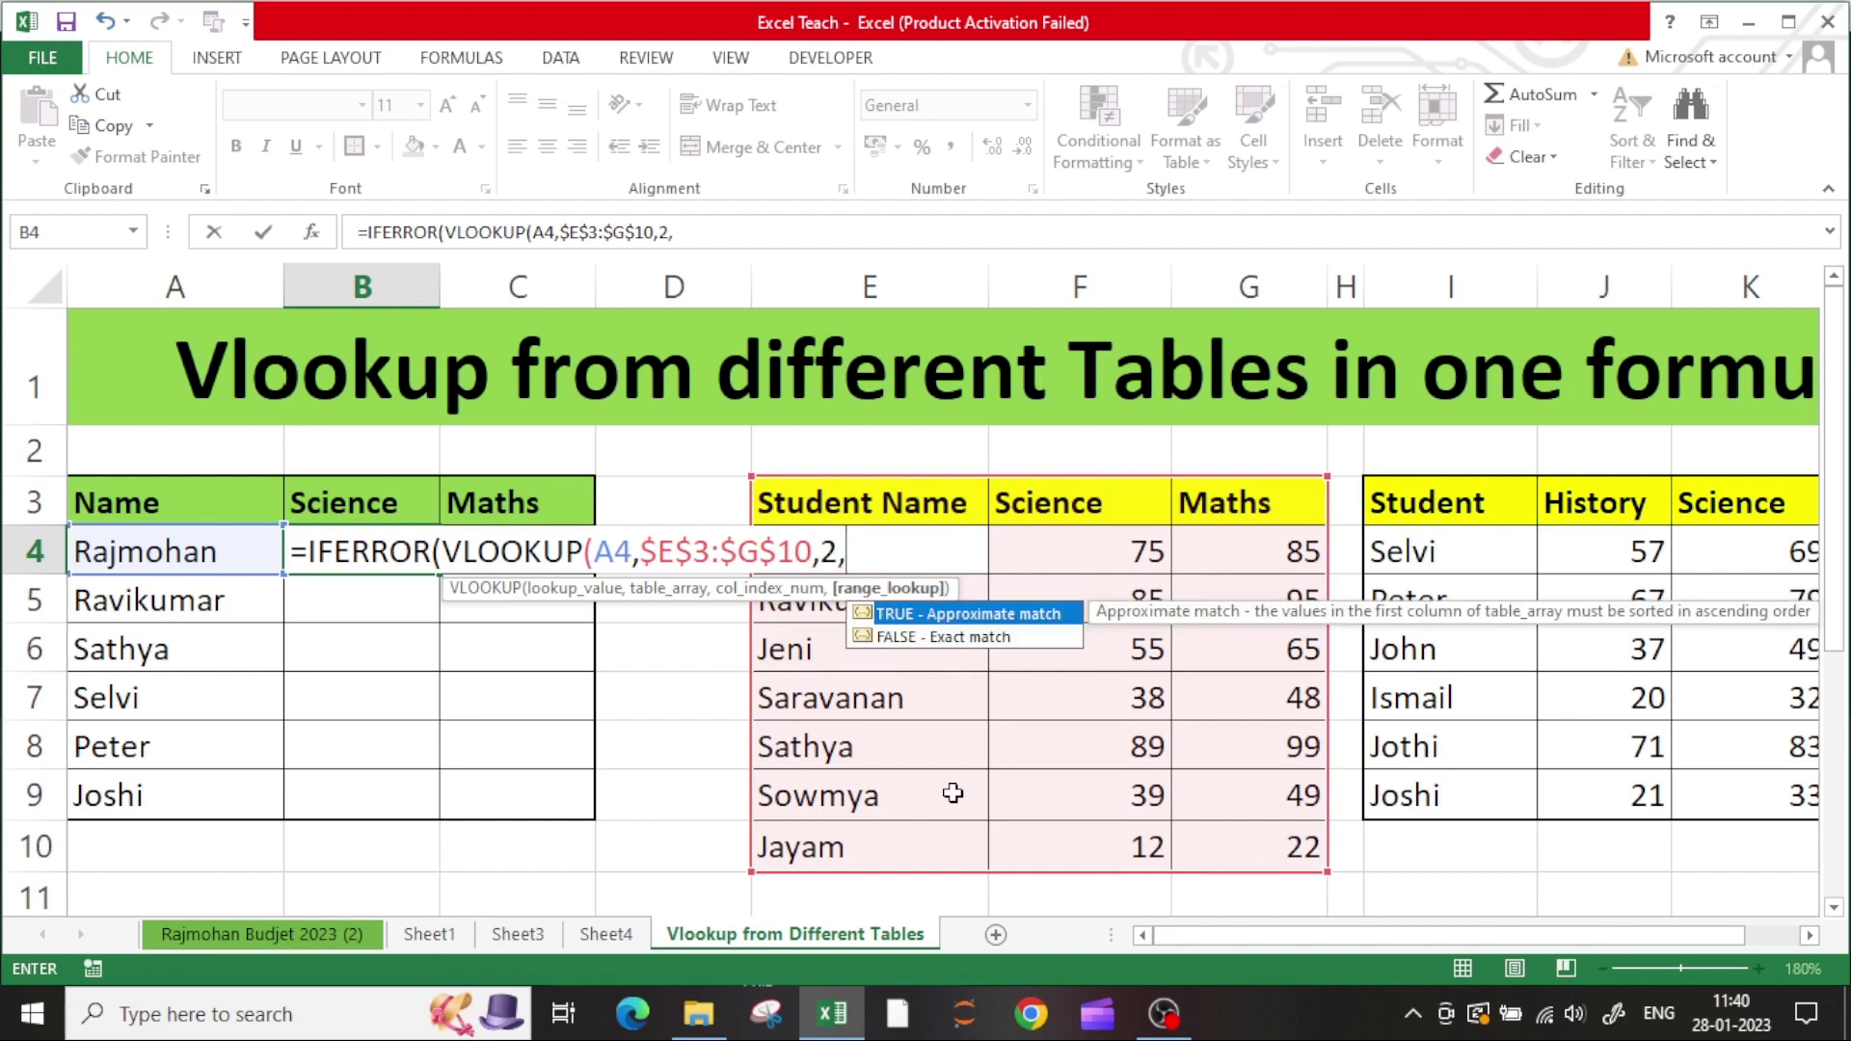
pyautogui.write('0)')
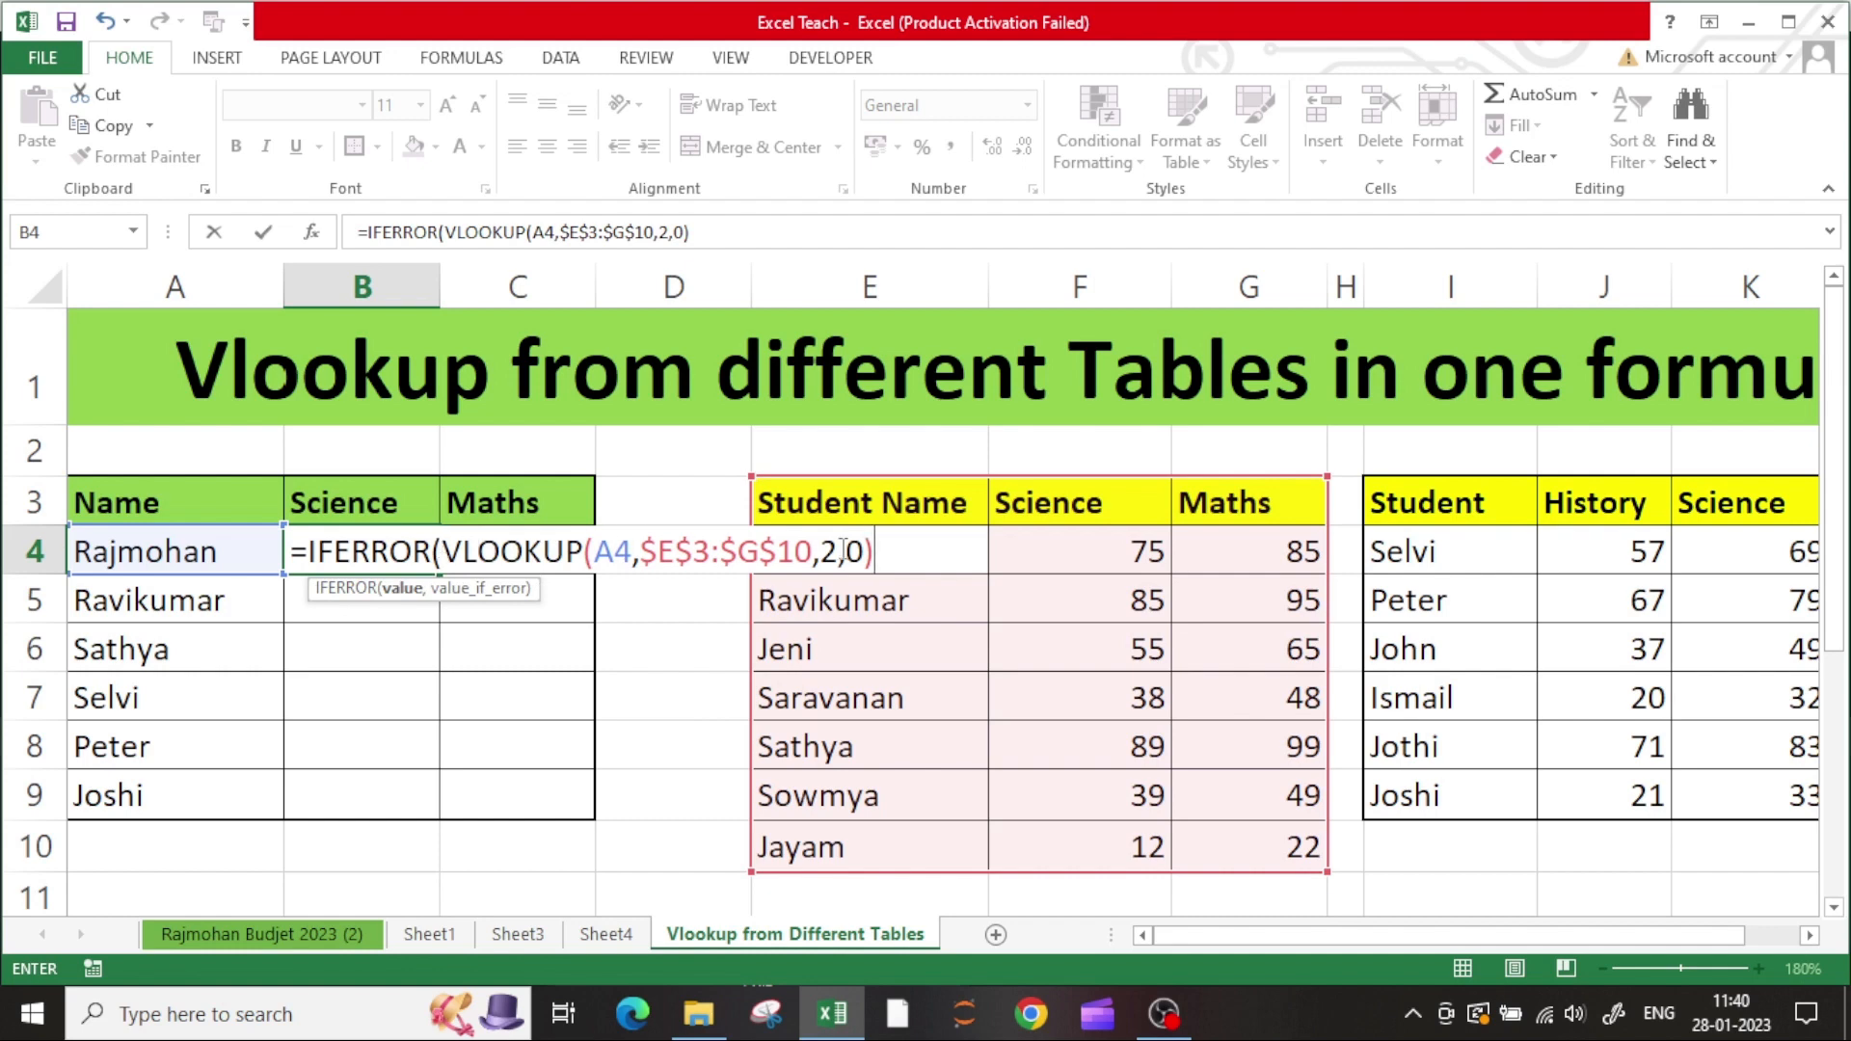
pyautogui.write(',')
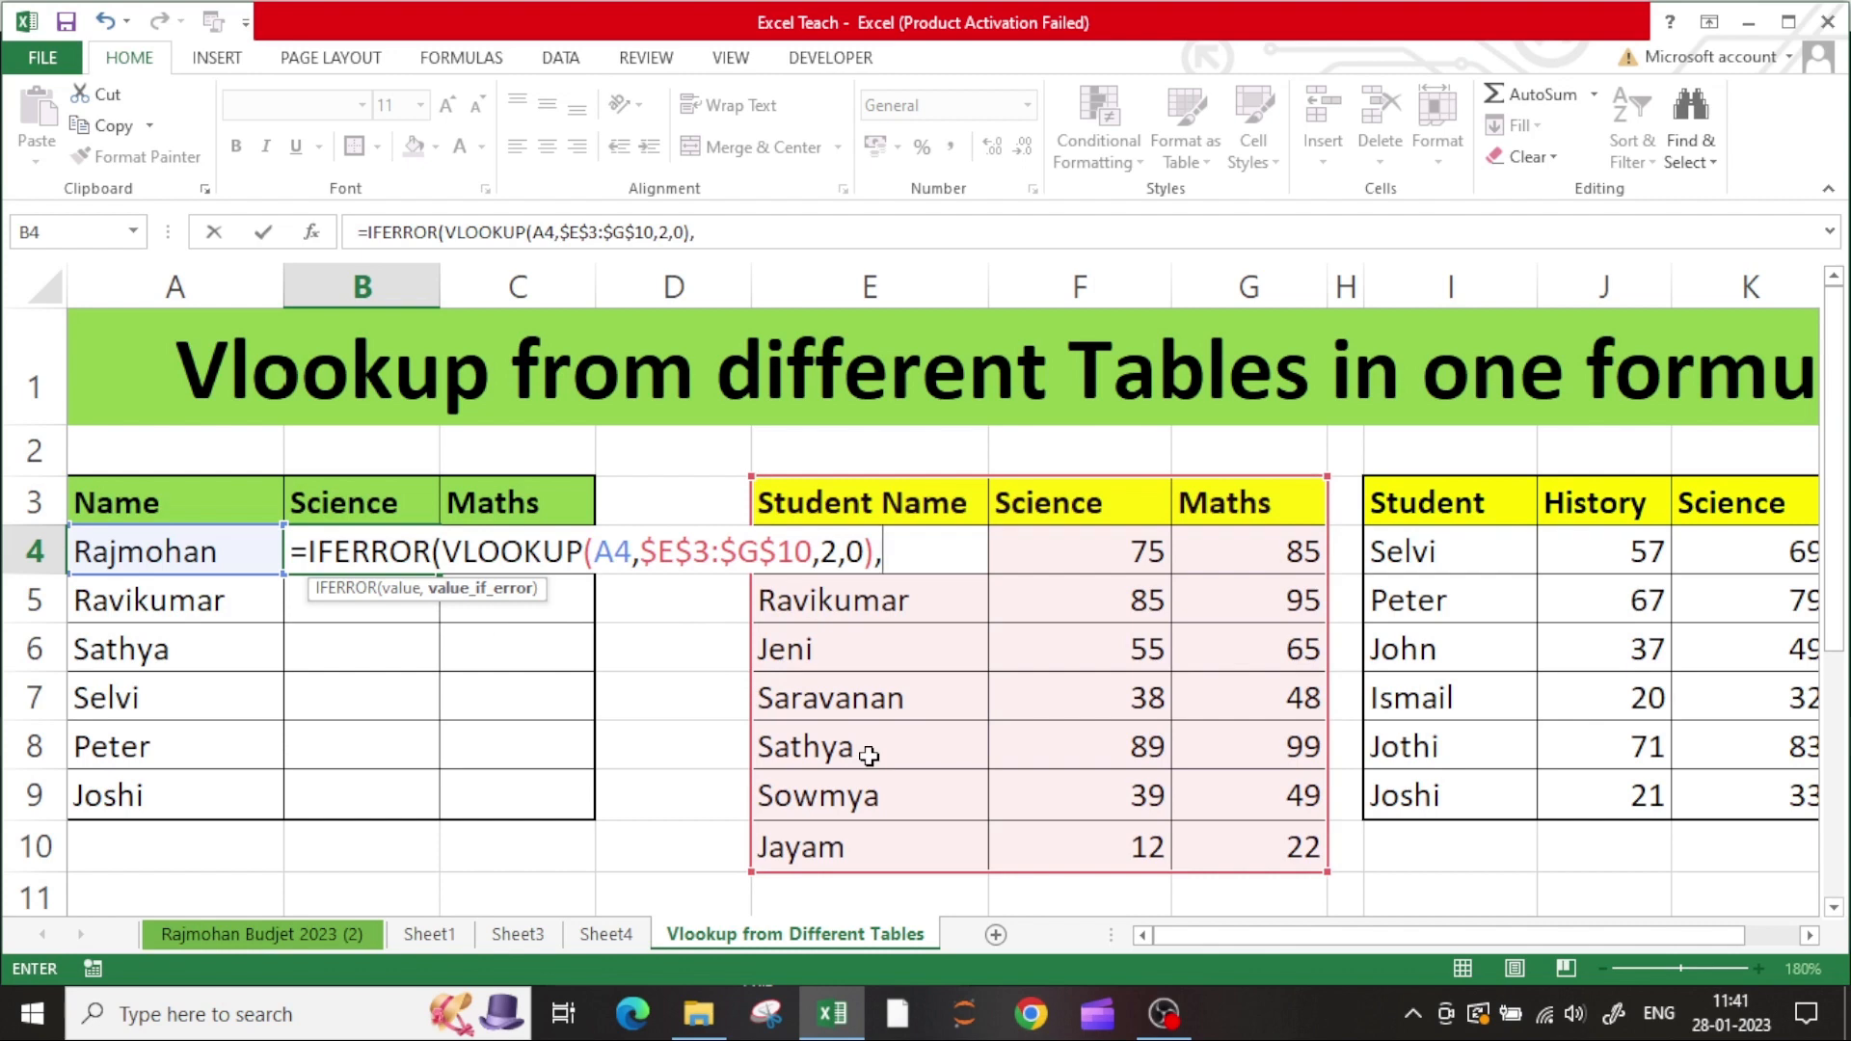
# - Add VLOOKUP(A4,$I$3:$L$9,2,0) as the value_if_error argument and enter the formula in B4, accepting the closing-parenthesis correction
pyautogui.write('vl')
pyautogui.press('Tab')
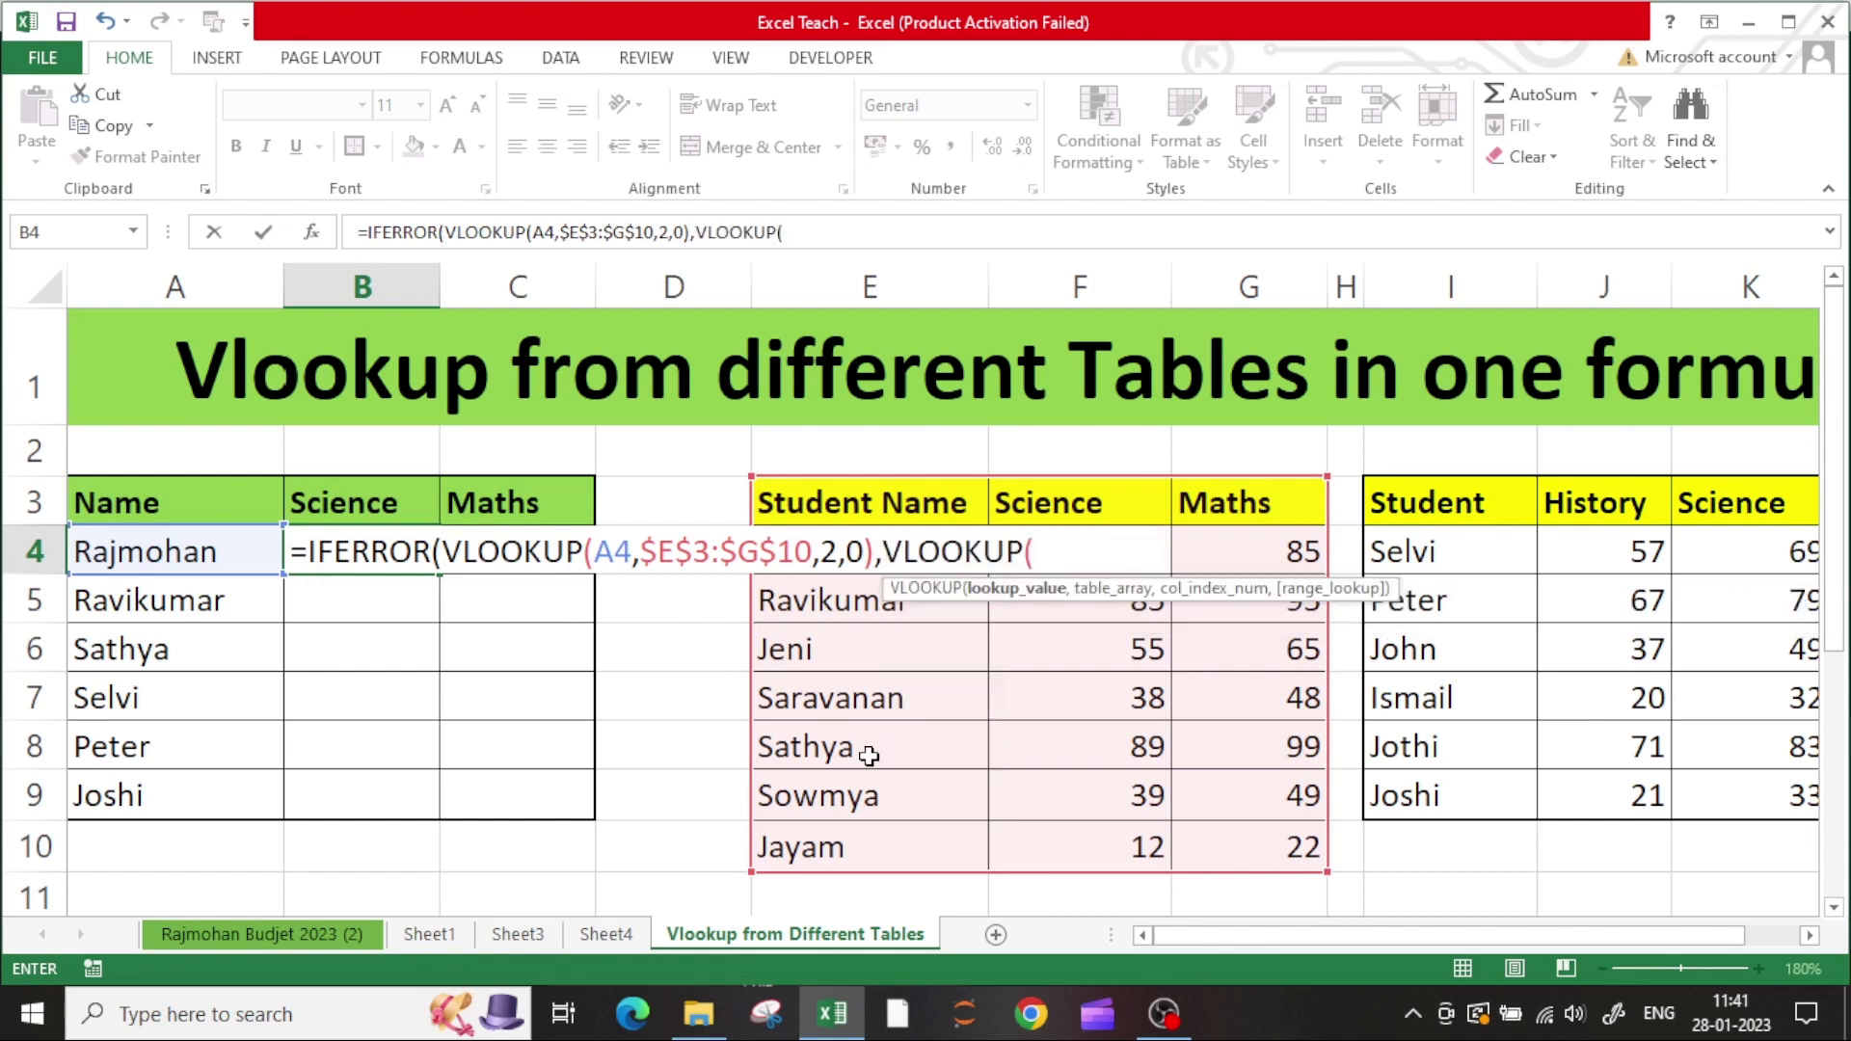
pyautogui.click(162, 557)
pyautogui.write(',')
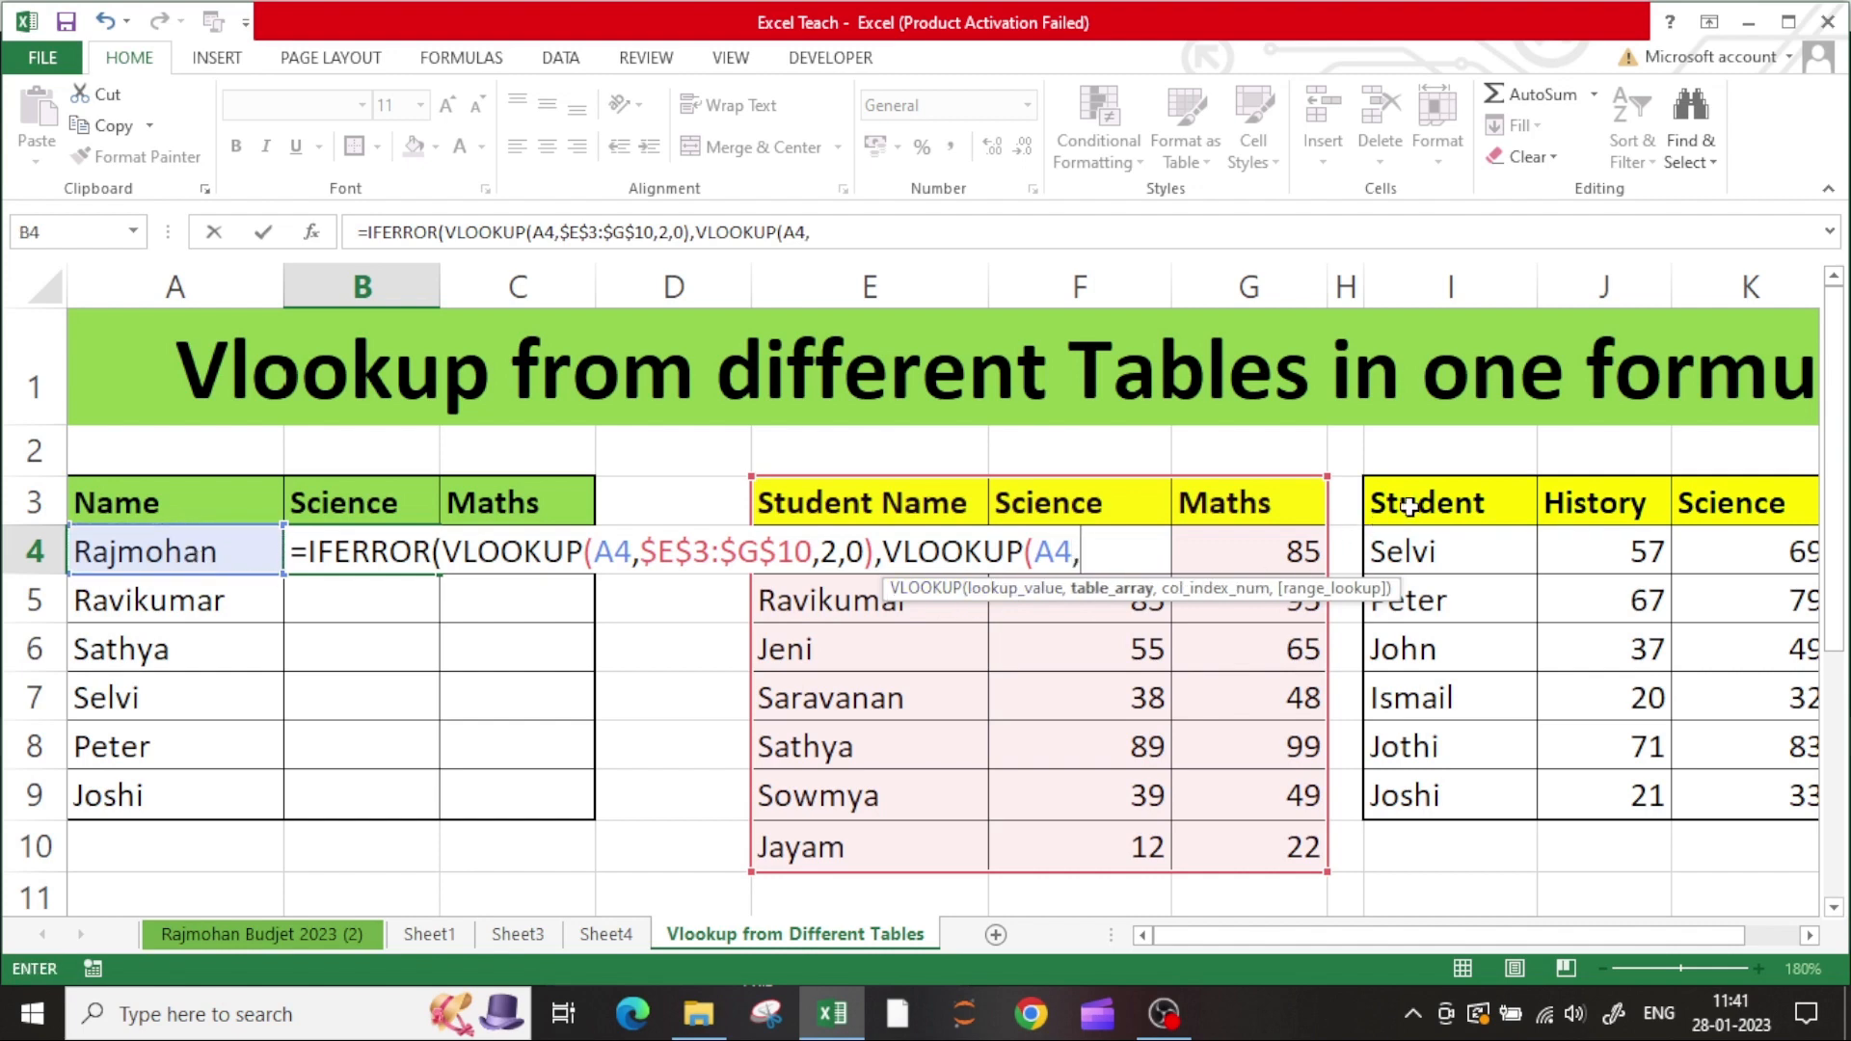
pyautogui.click(1457, 505)
pyautogui.moveTo(1457, 505); pyautogui.dragTo(1544, 787)
pyautogui.press('F4')
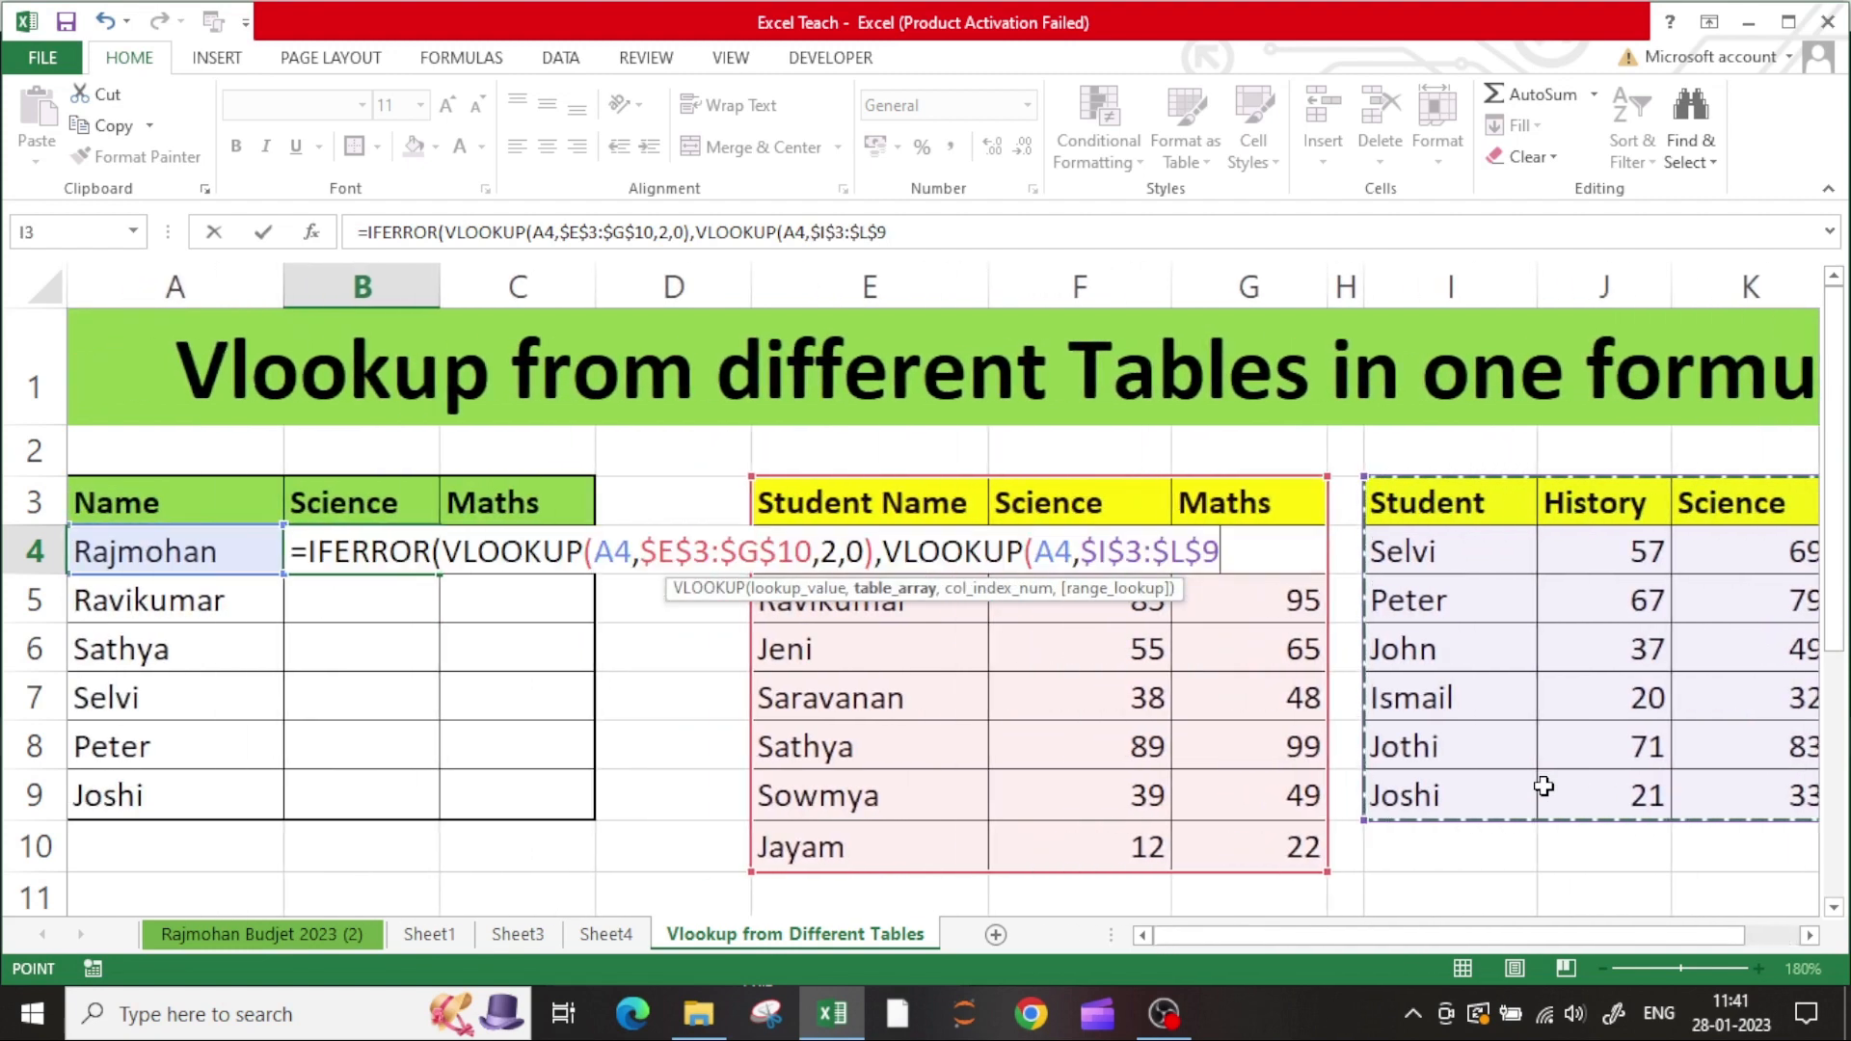
pyautogui.write(',2')
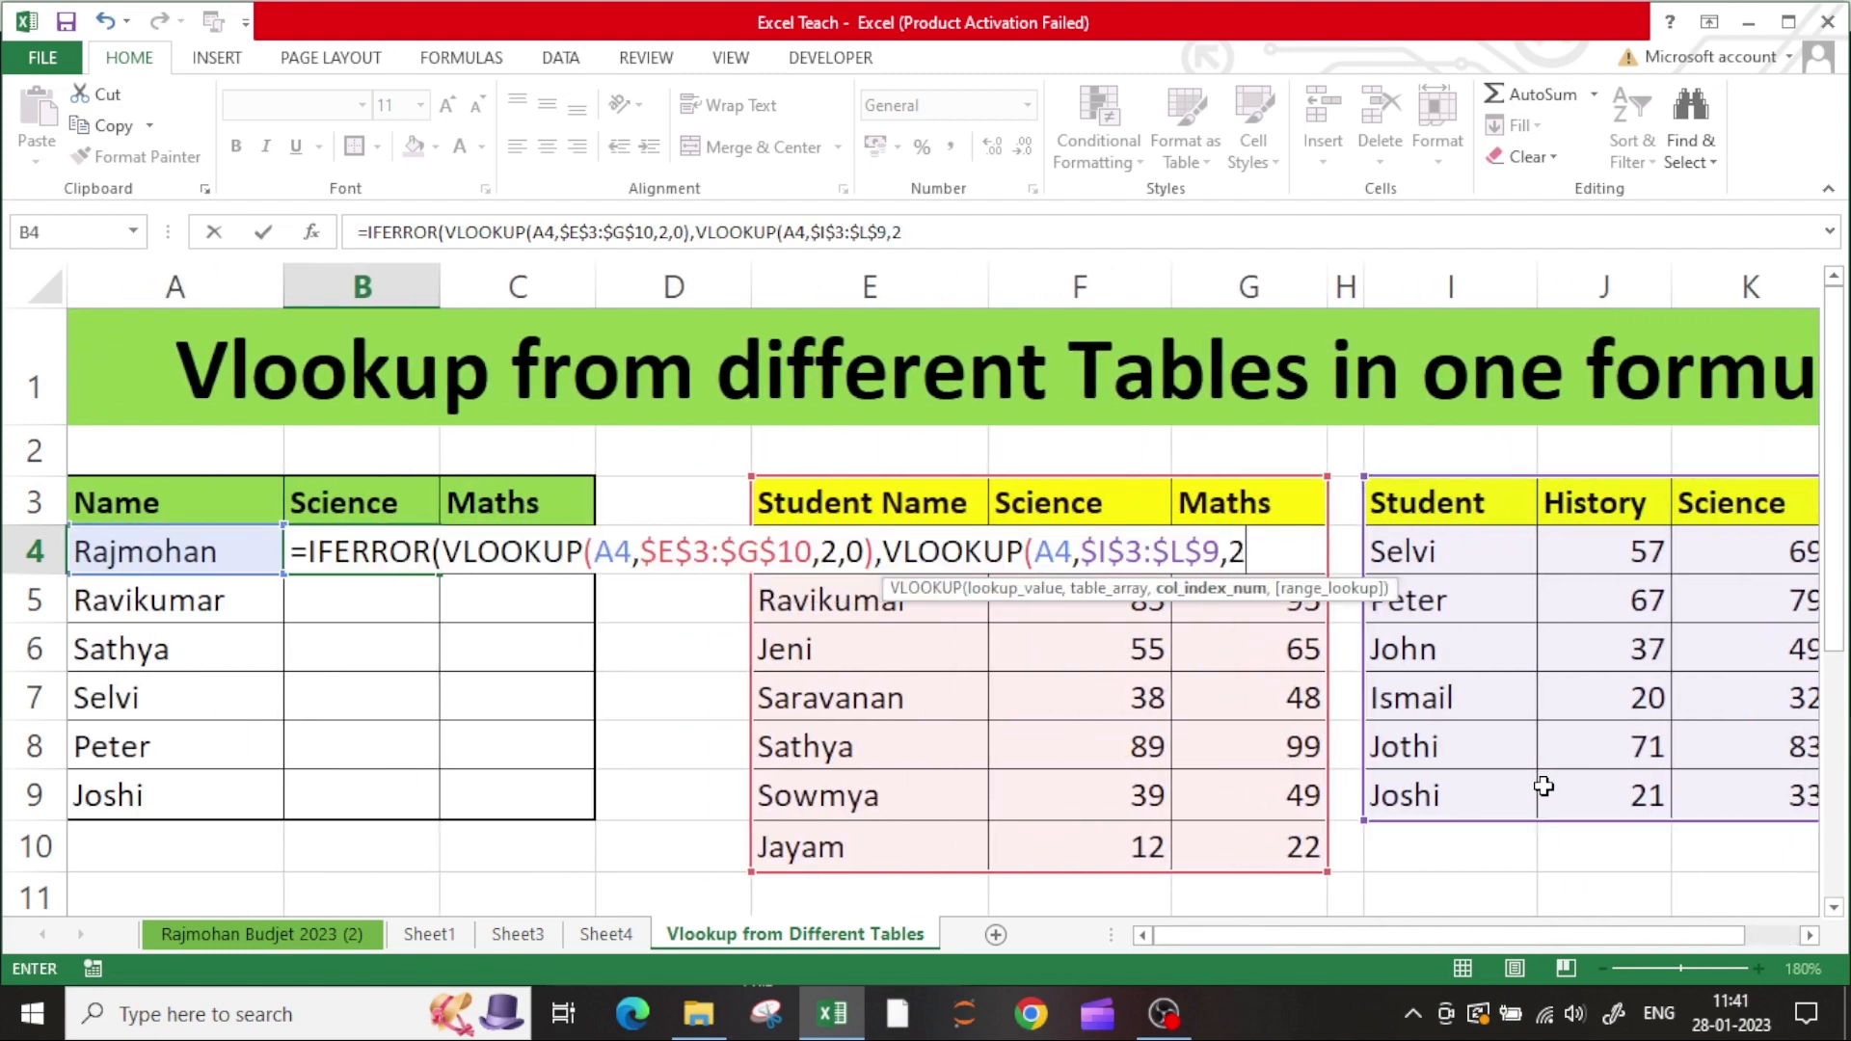
pyautogui.write(',0')
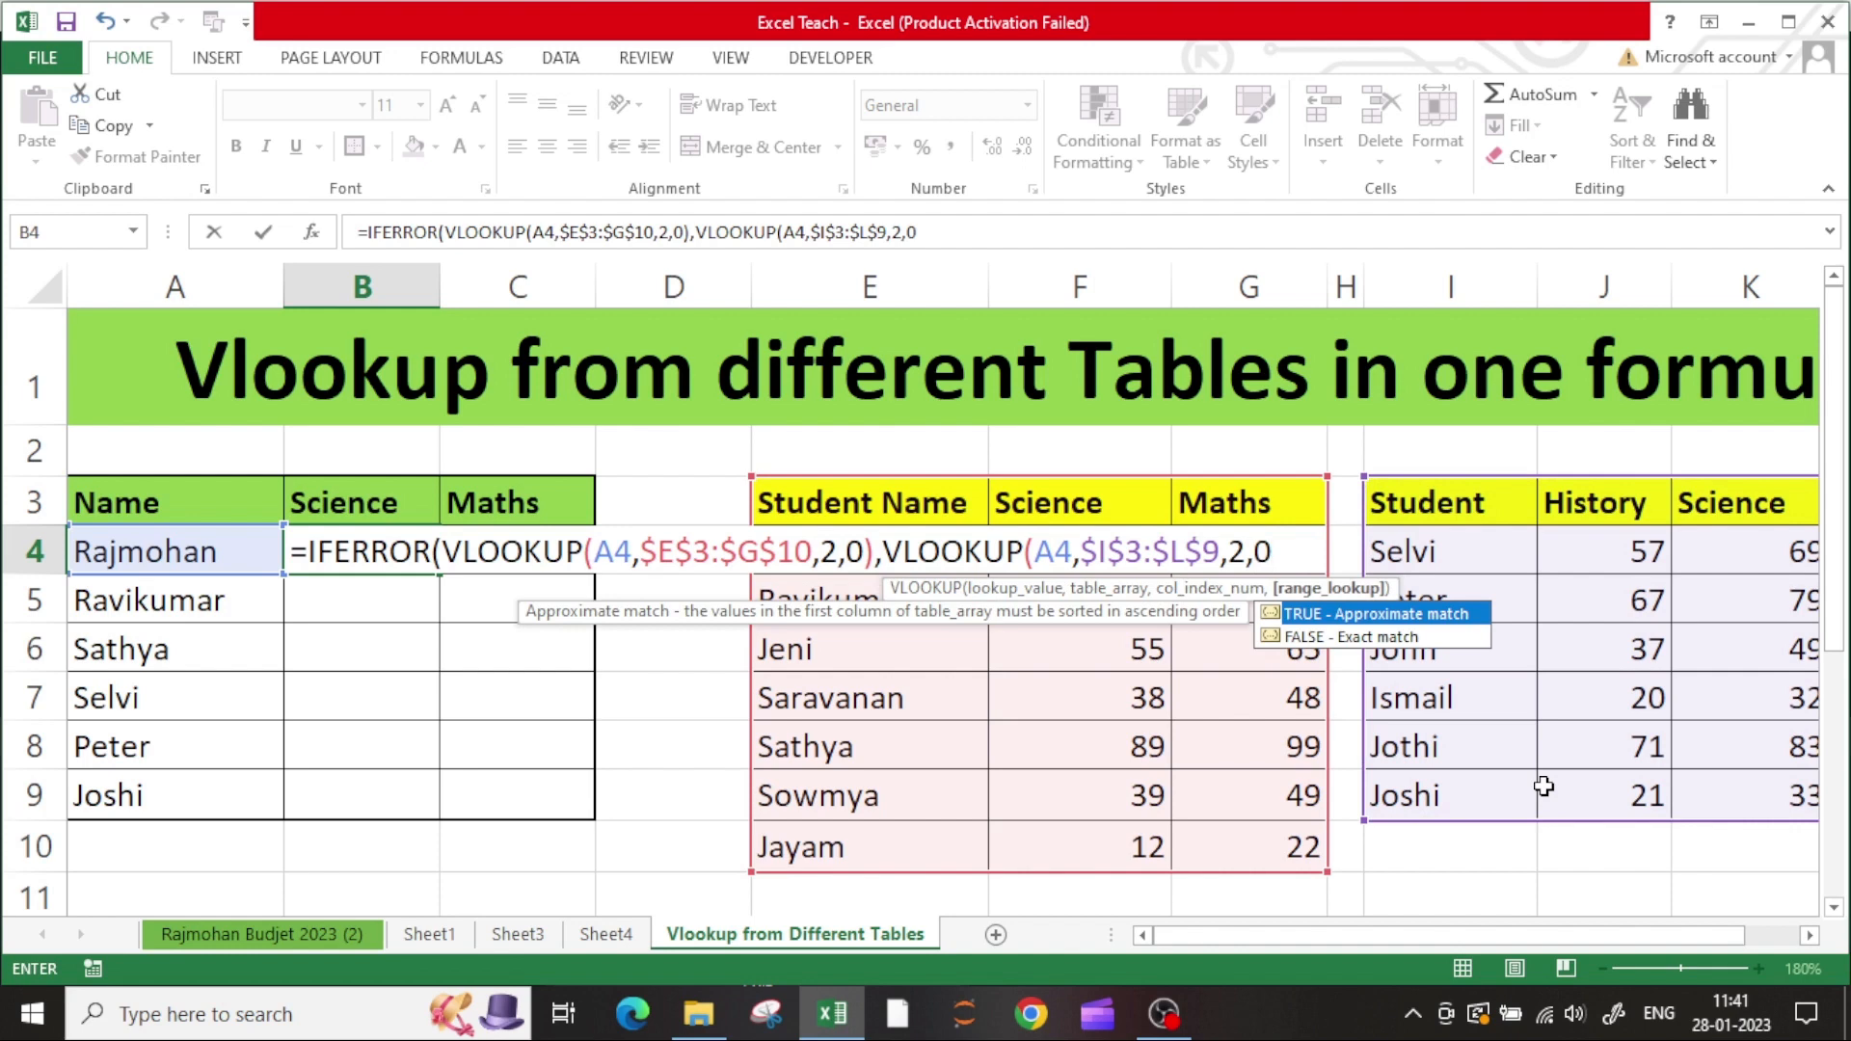
pyautogui.write(')')
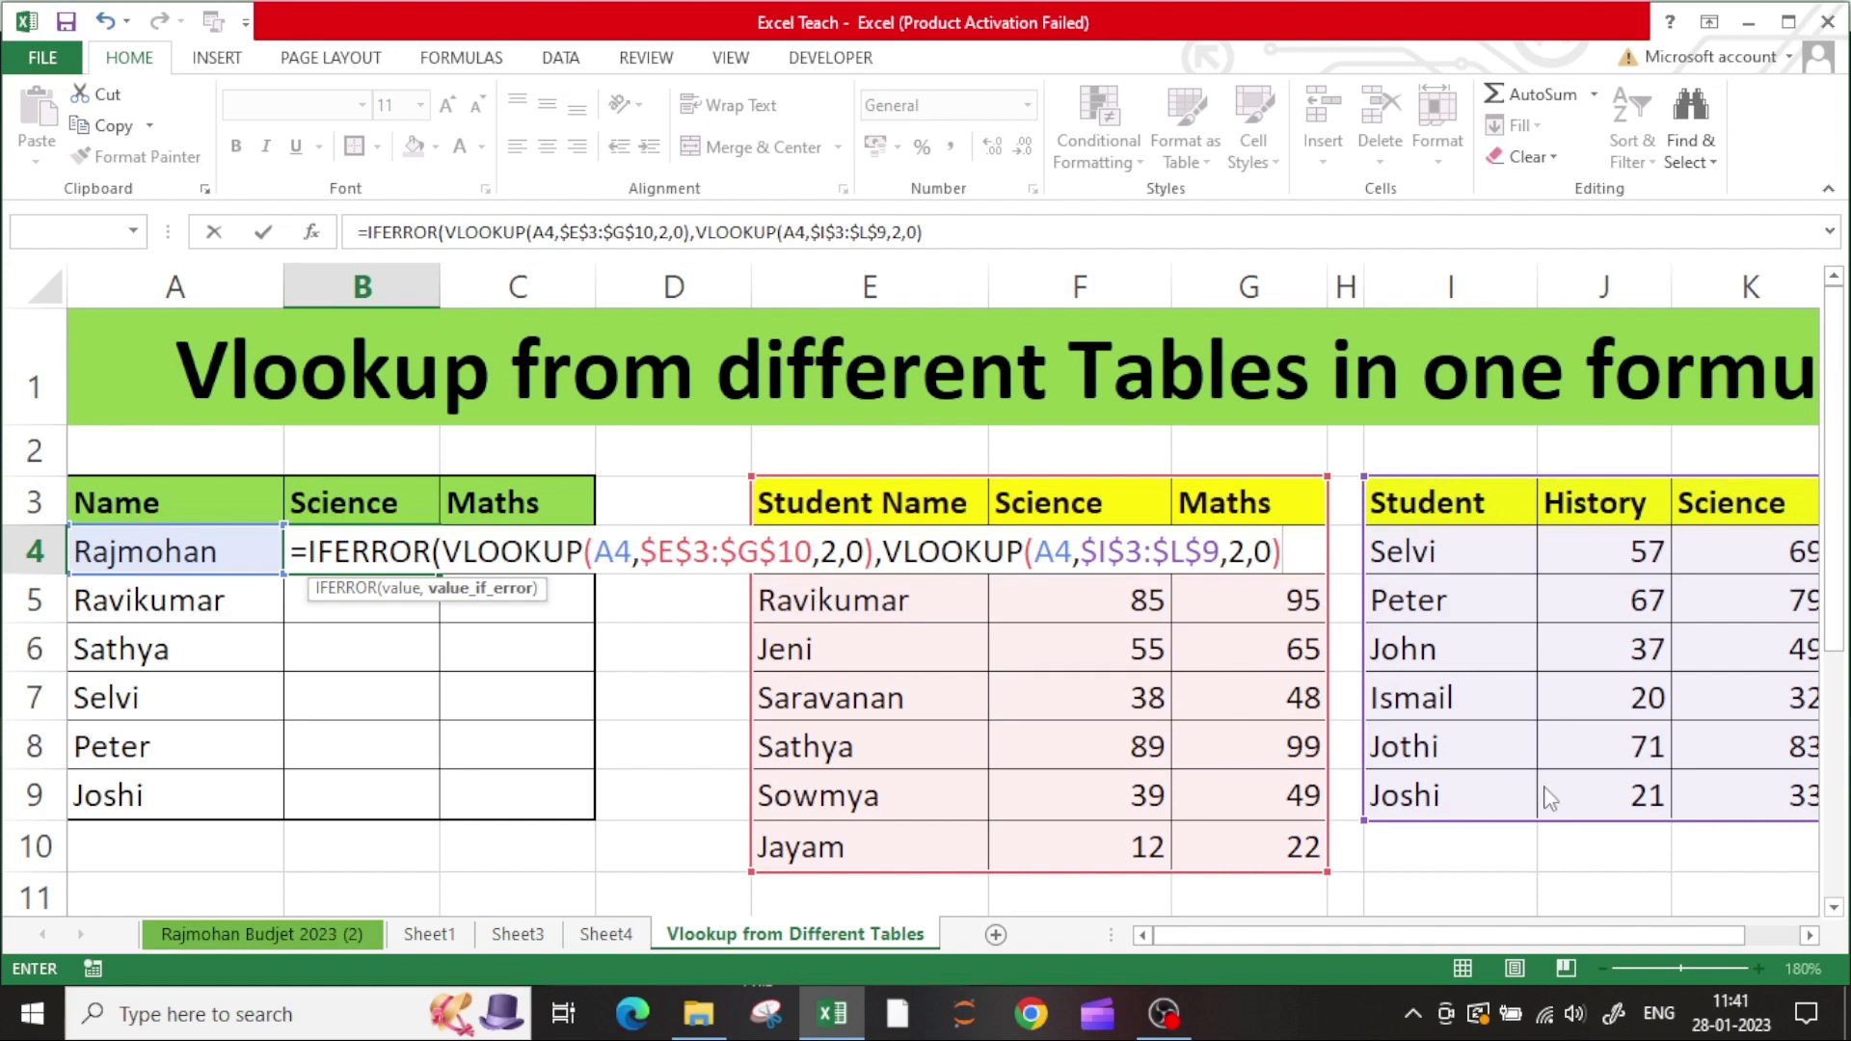
pyautogui.press('Return')
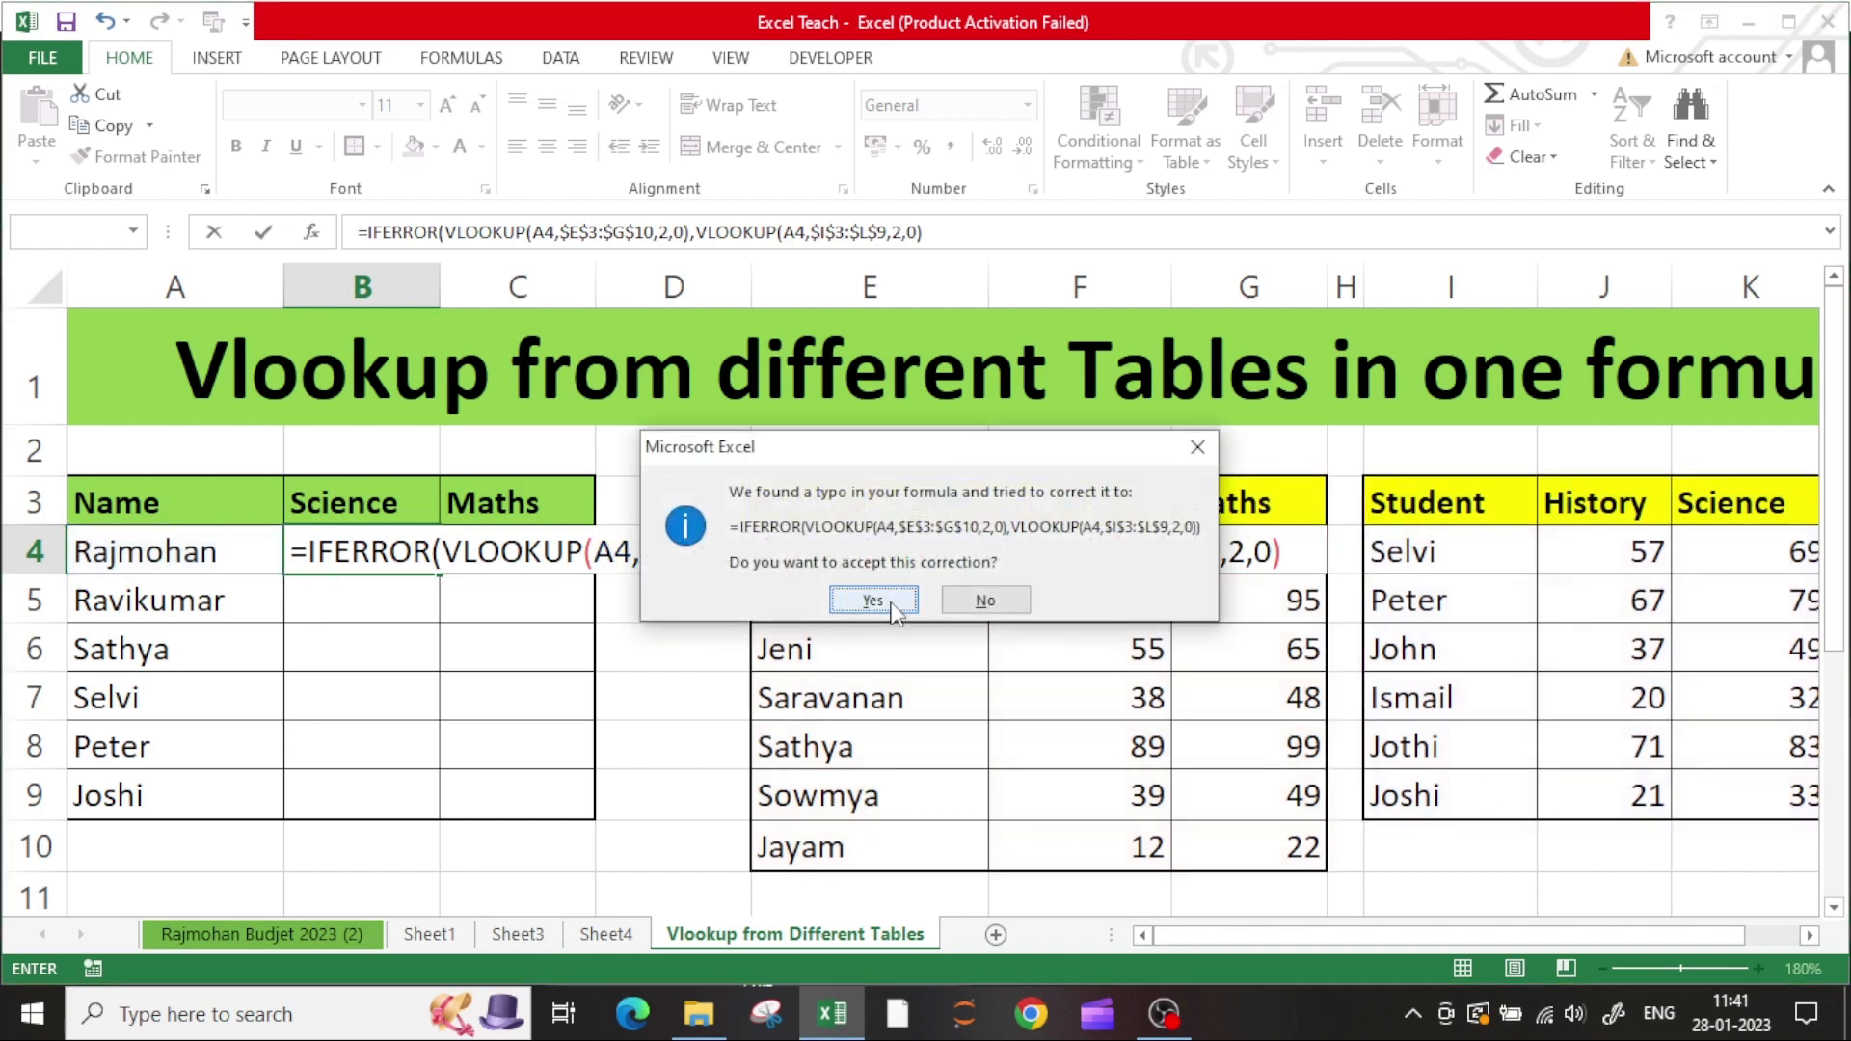
pyautogui.click(892, 605)
# - Fill the B4 formula down the Science column to B9
pyautogui.moveTo(415, 549); pyautogui.dragTo(444, 506)
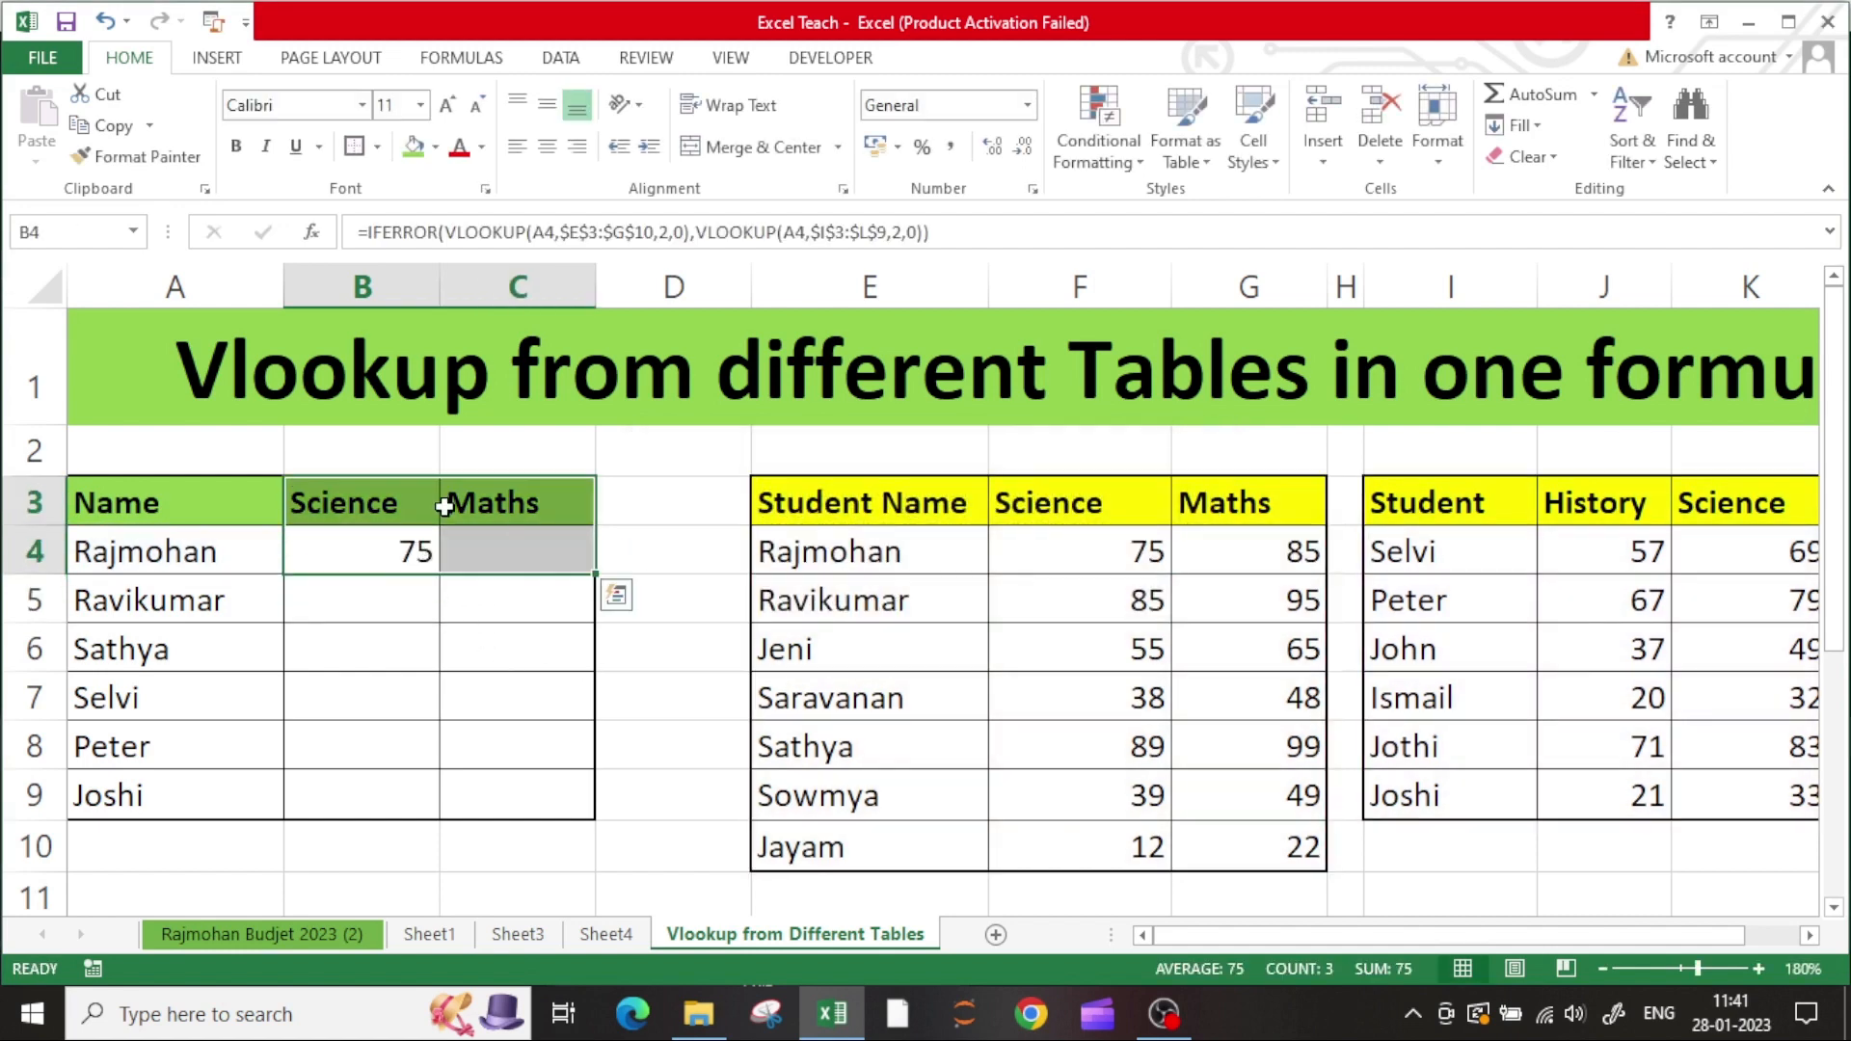
pyautogui.click(421, 552)
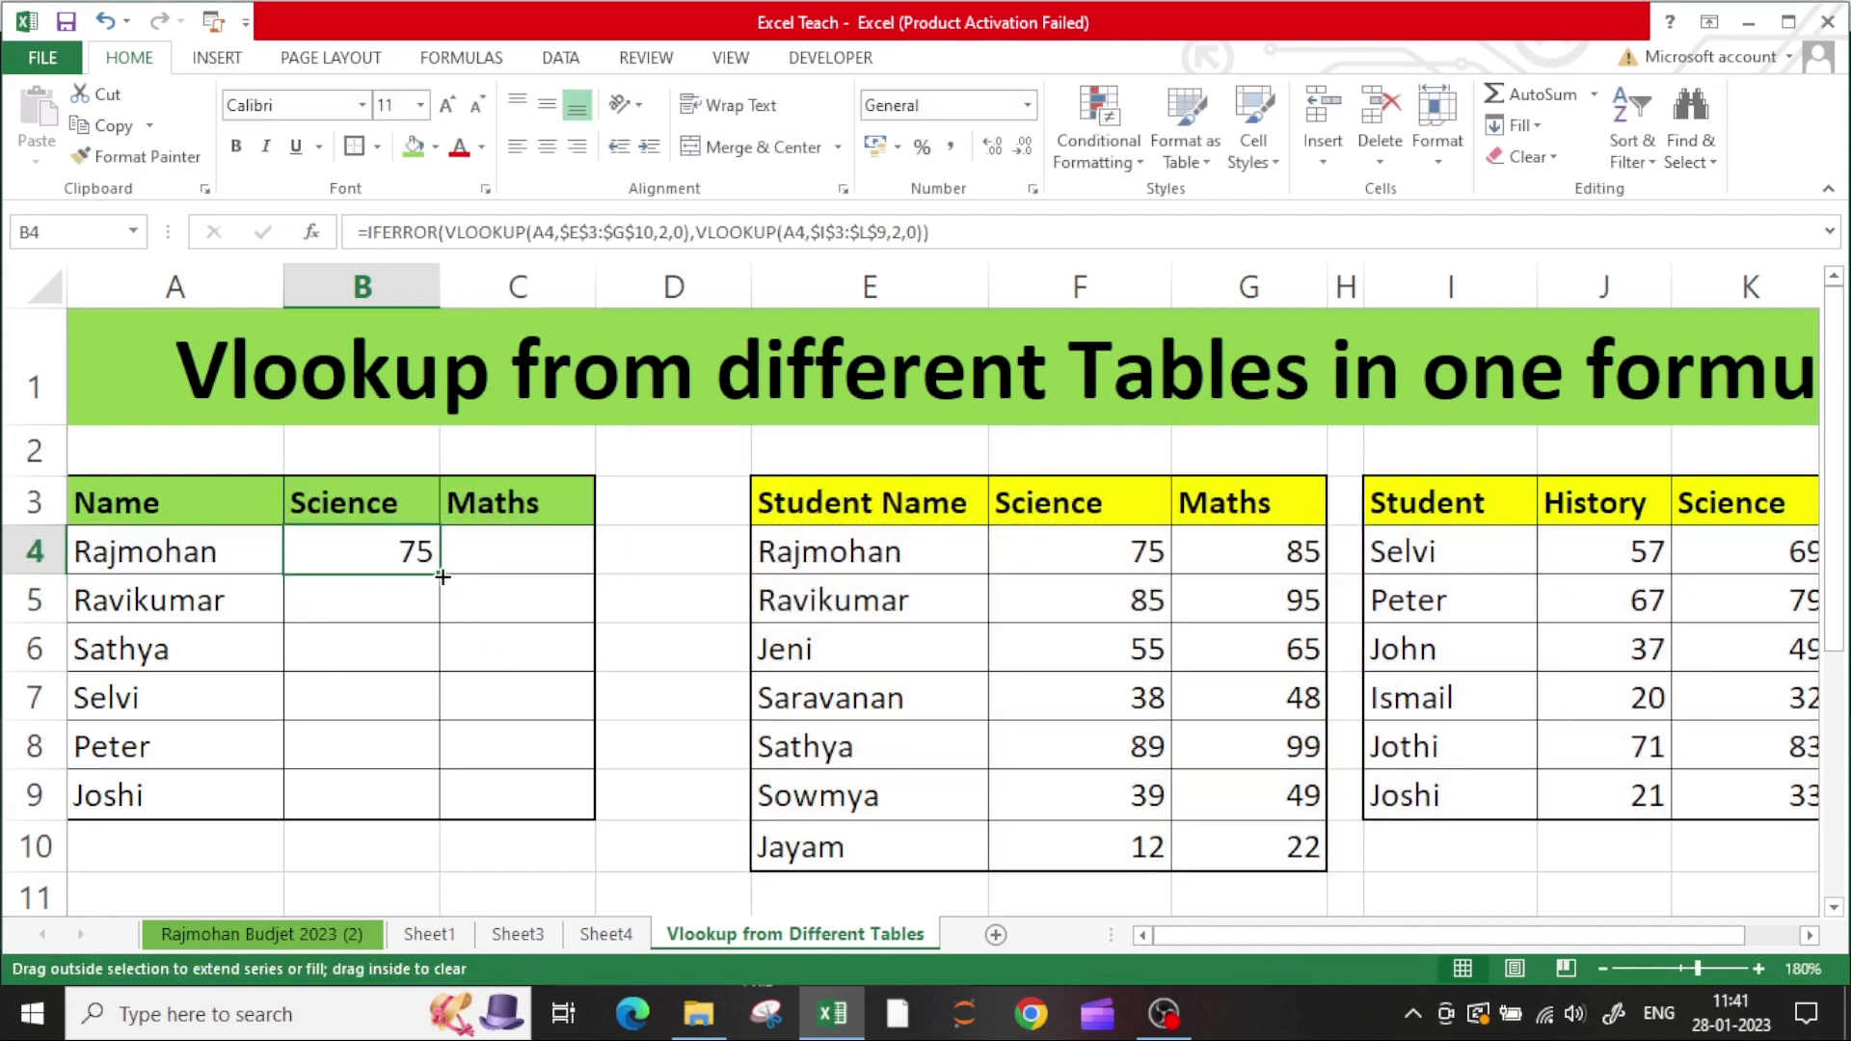
pyautogui.doubleClick(442, 577)
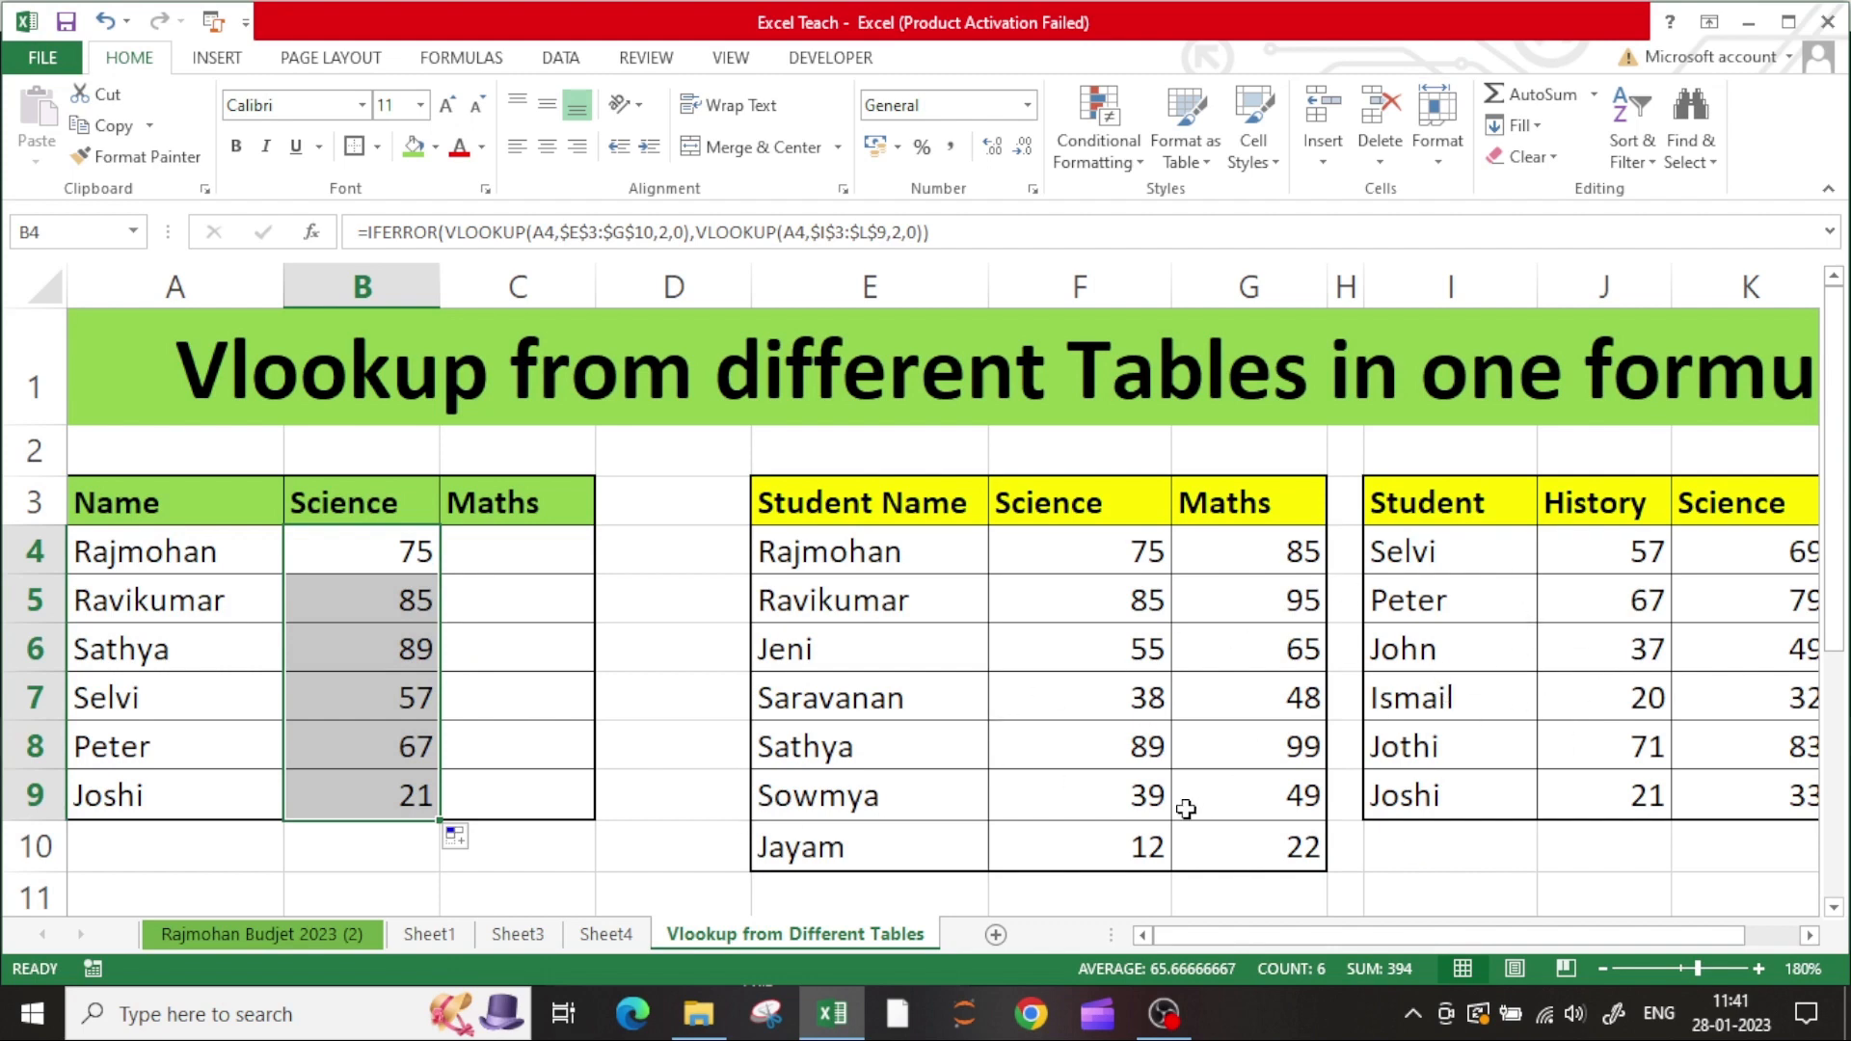
# - Compare the Science result in B7 with the same student's History and Science marks in row 4 of the second source table
pyautogui.click(1627, 637)
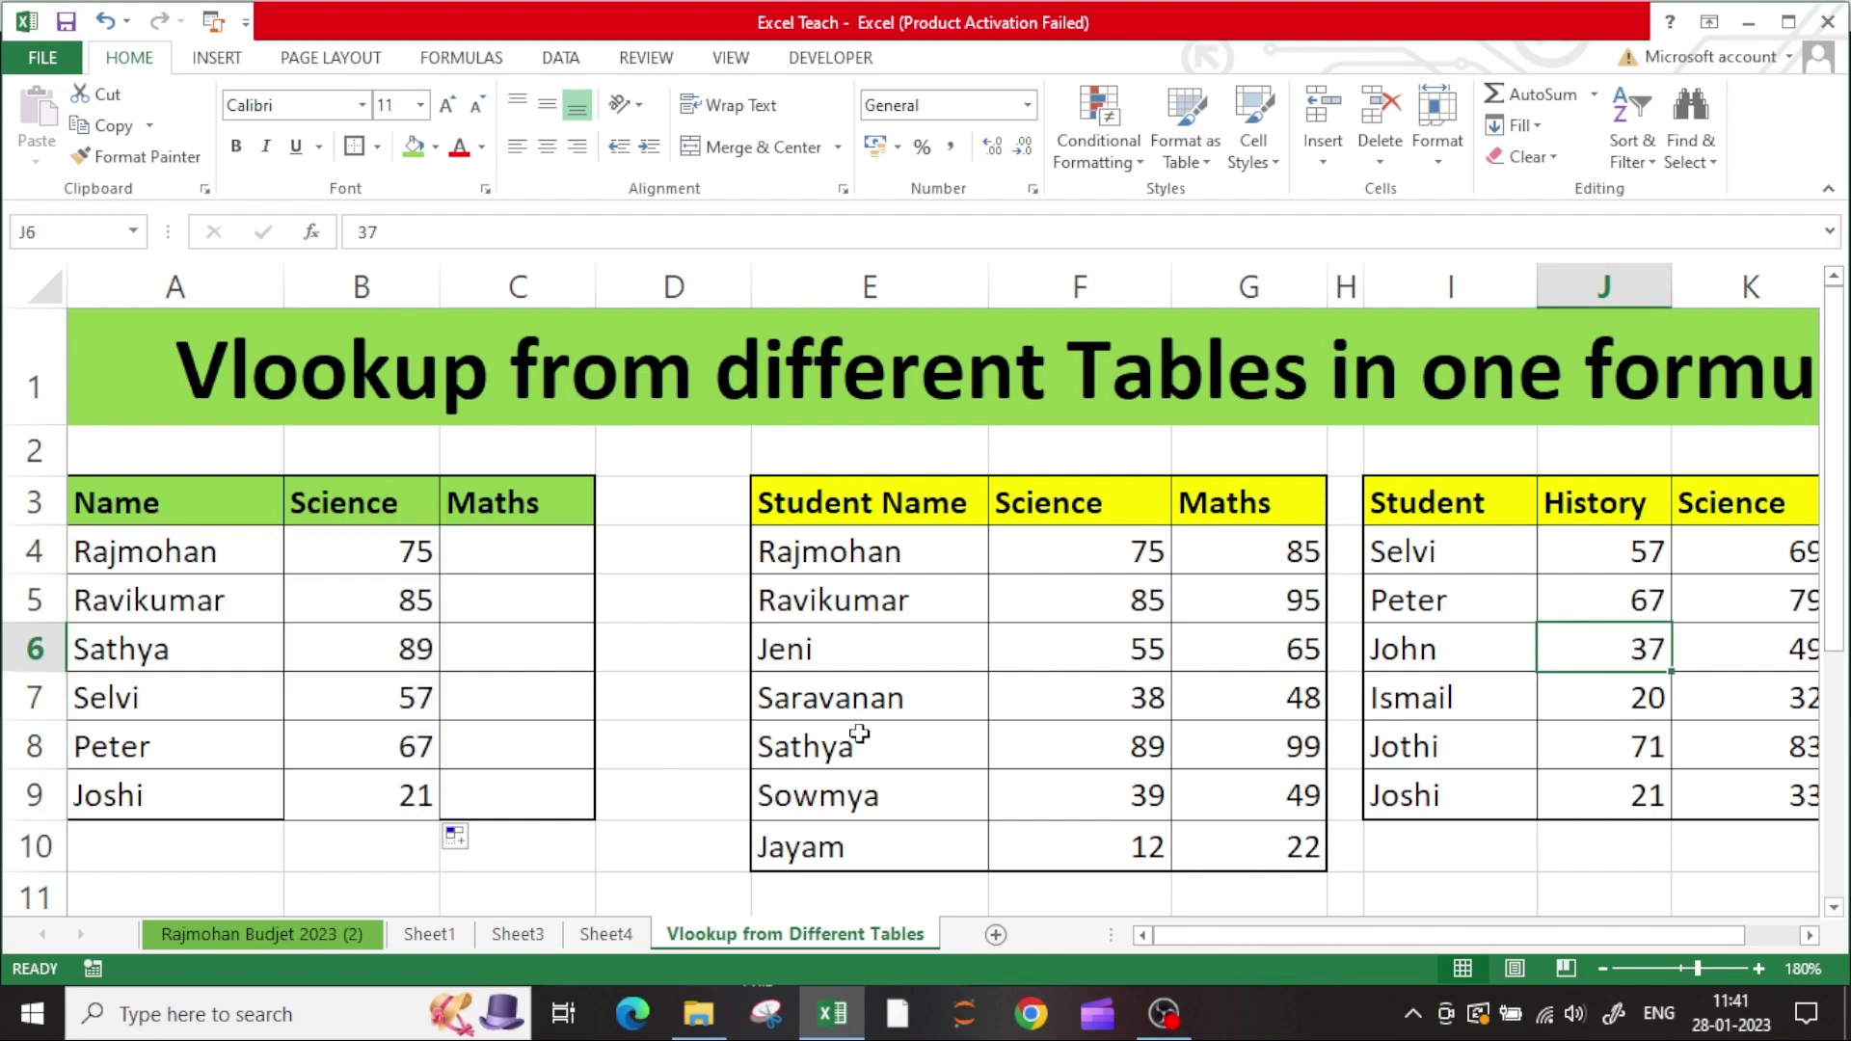
pyautogui.click(123, 704)
pyautogui.click(328, 702)
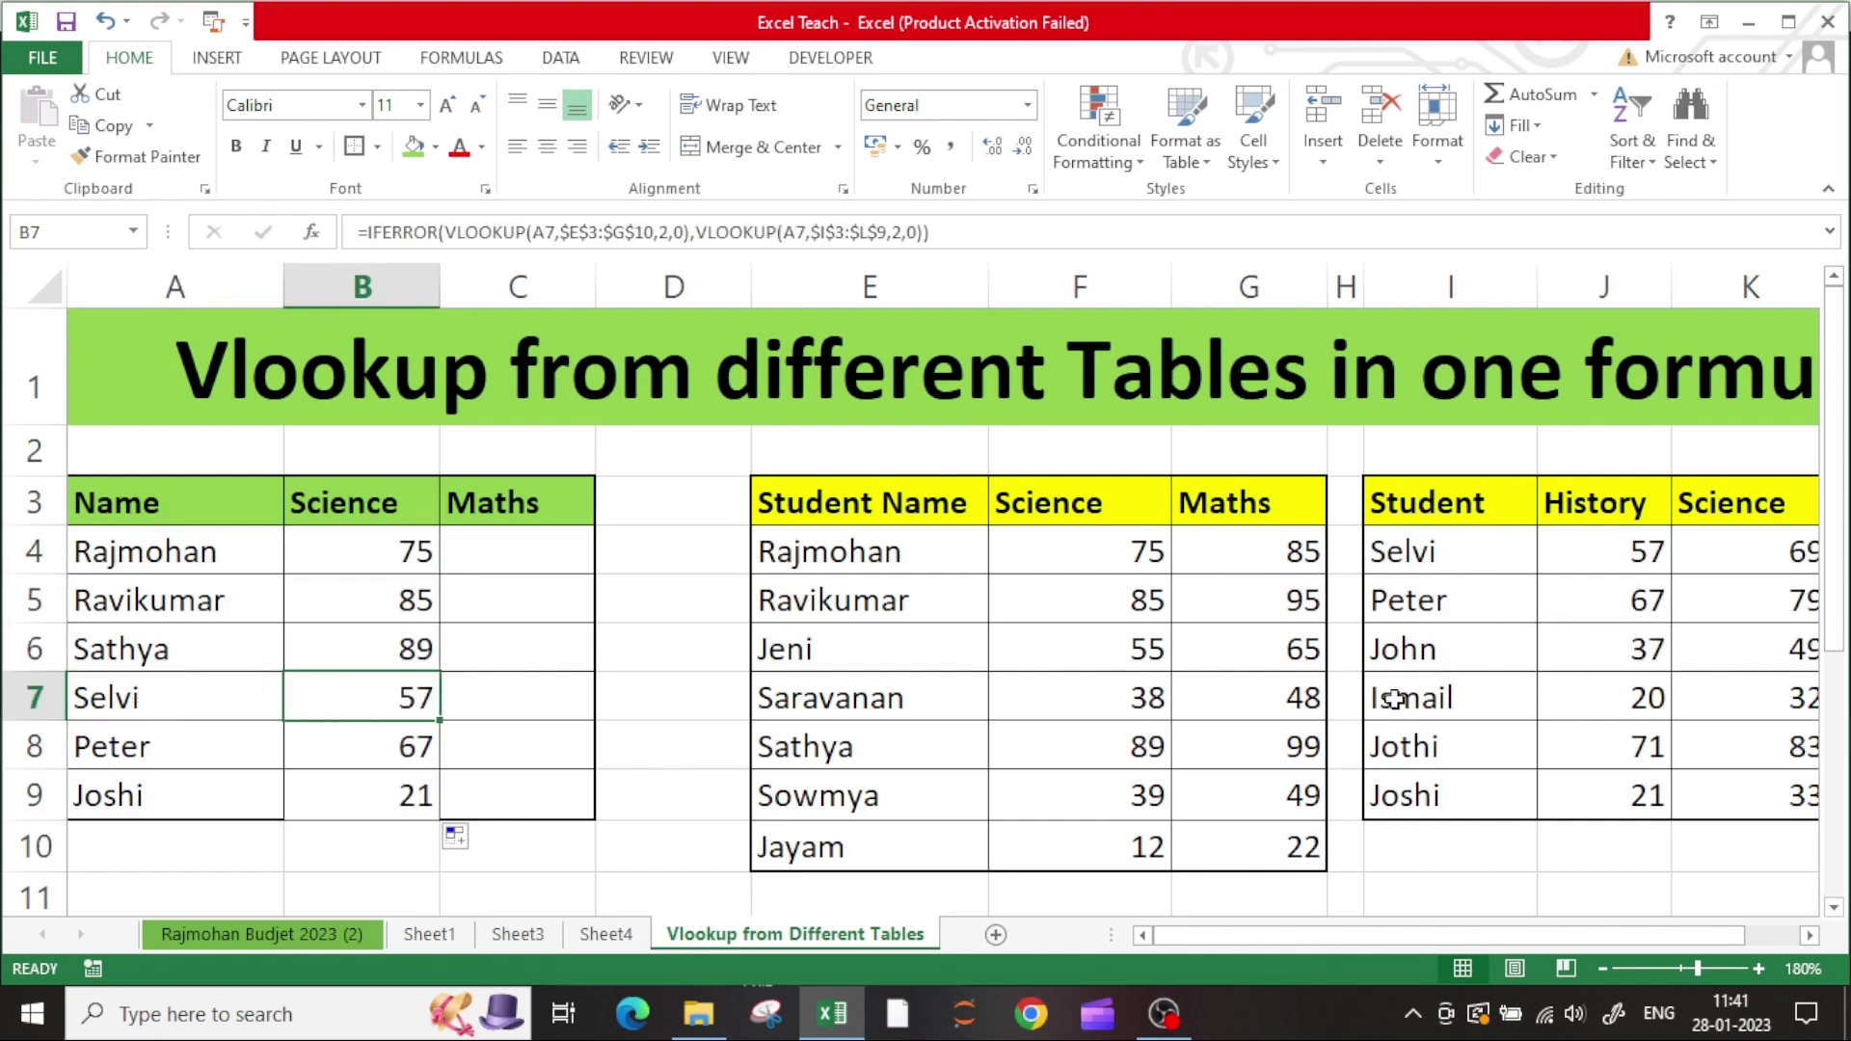
pyautogui.click(1505, 548)
pyautogui.click(1612, 544)
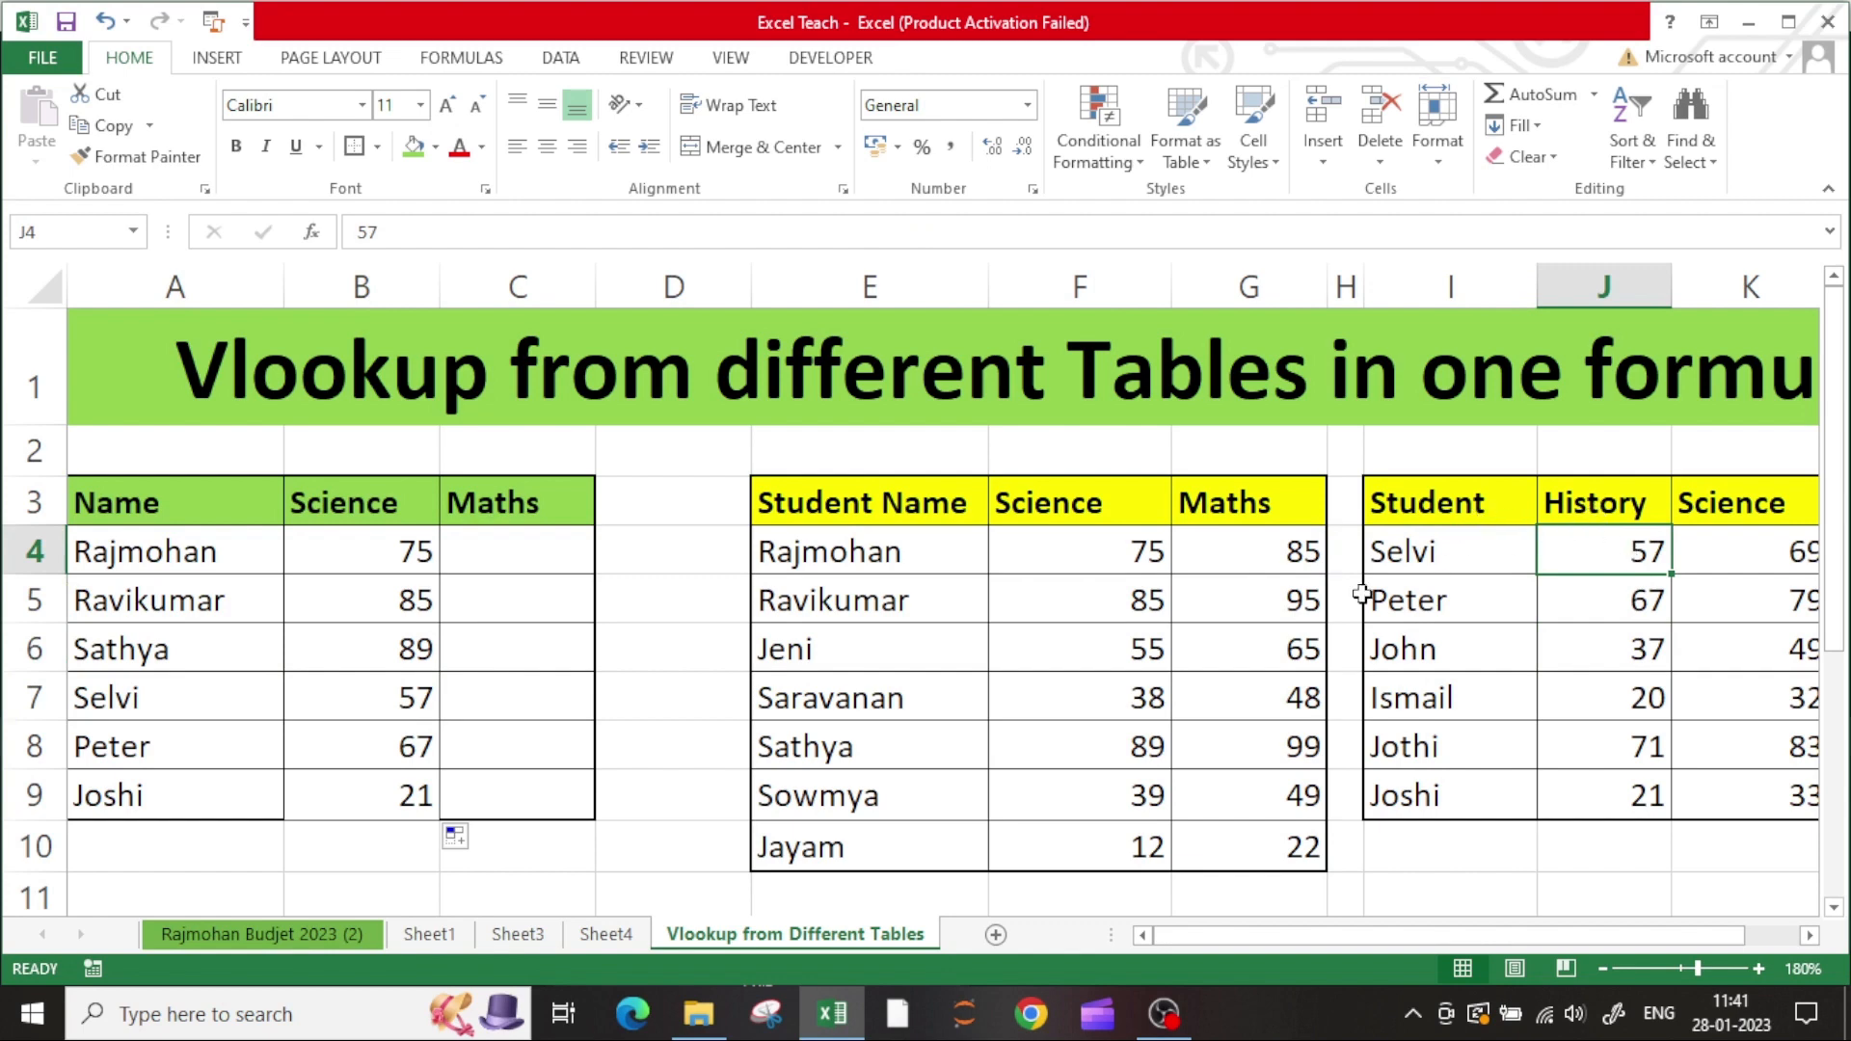
pyautogui.click(197, 705)
# - Change the second VLOOKUP's column index in B4 to 3 and fill the corrected formula down to B9
pyautogui.click(367, 557)
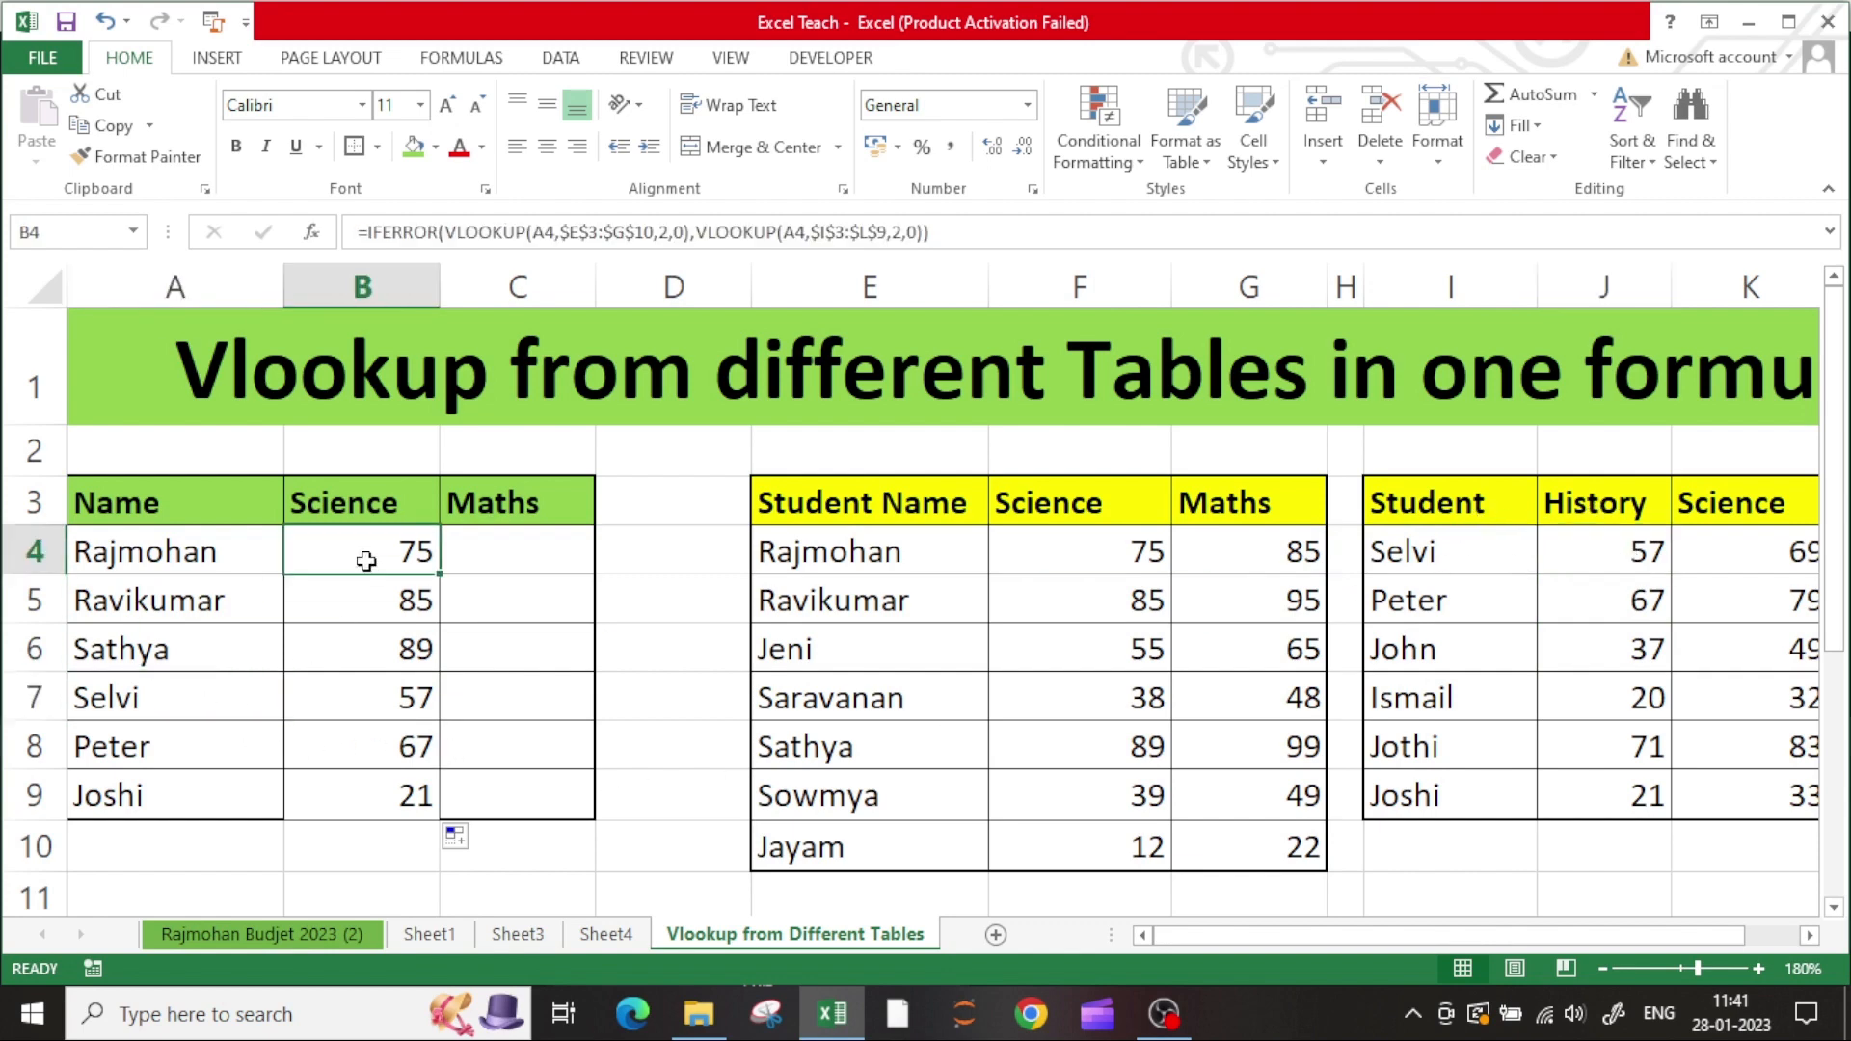
pyautogui.click(902, 231)
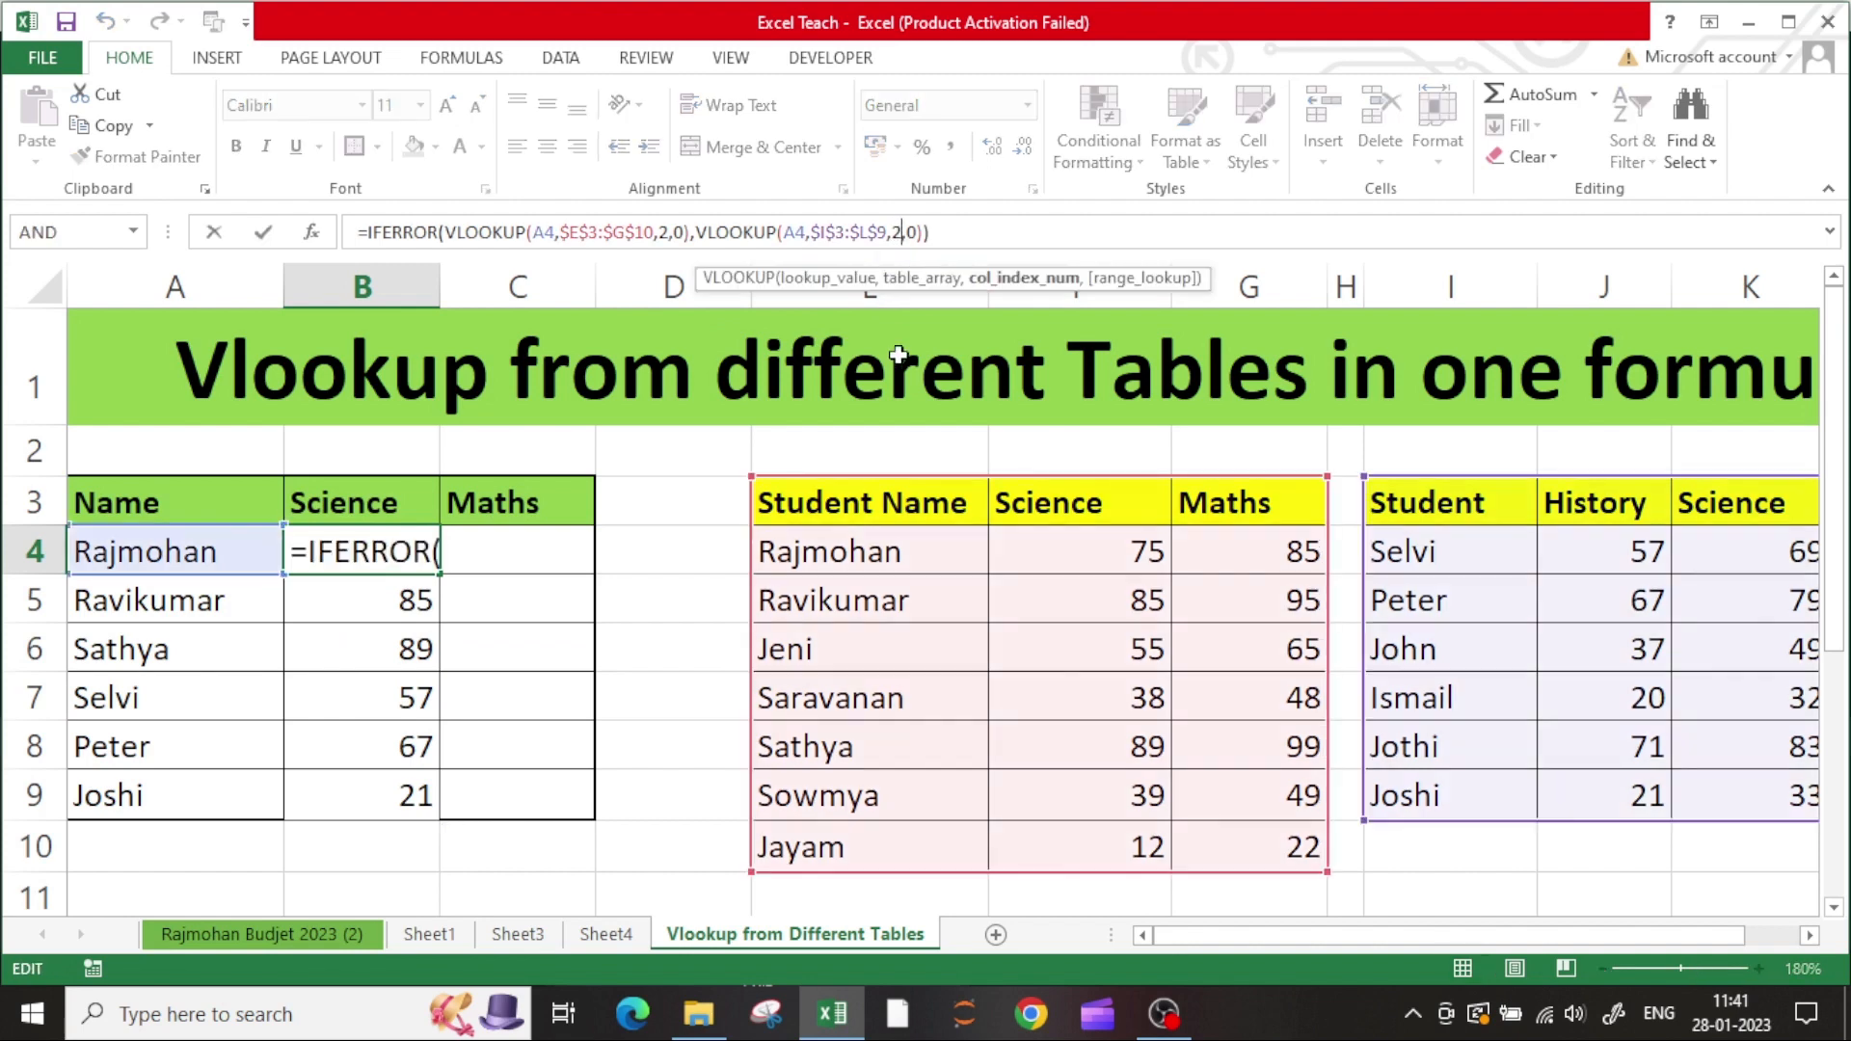
pyautogui.press('BackSpace')
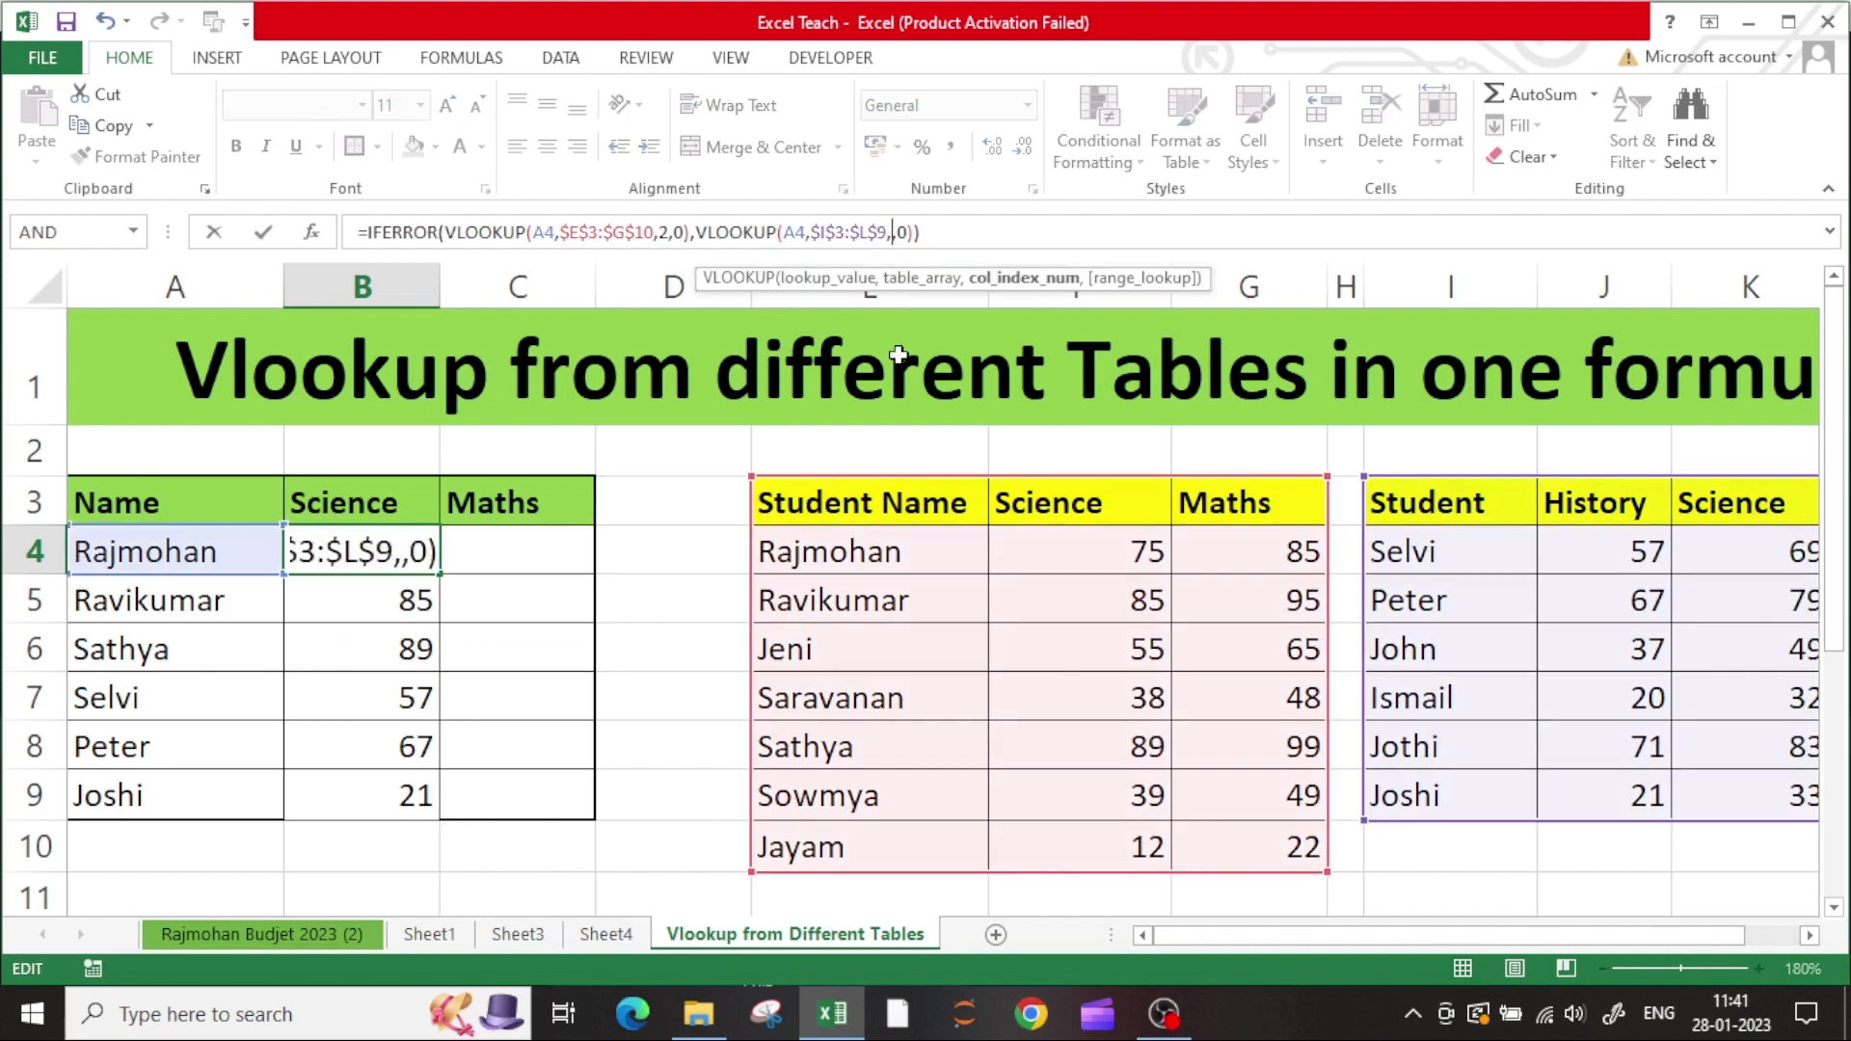
pyautogui.write('3')
pyautogui.hotkey('ctrl', 'Return')
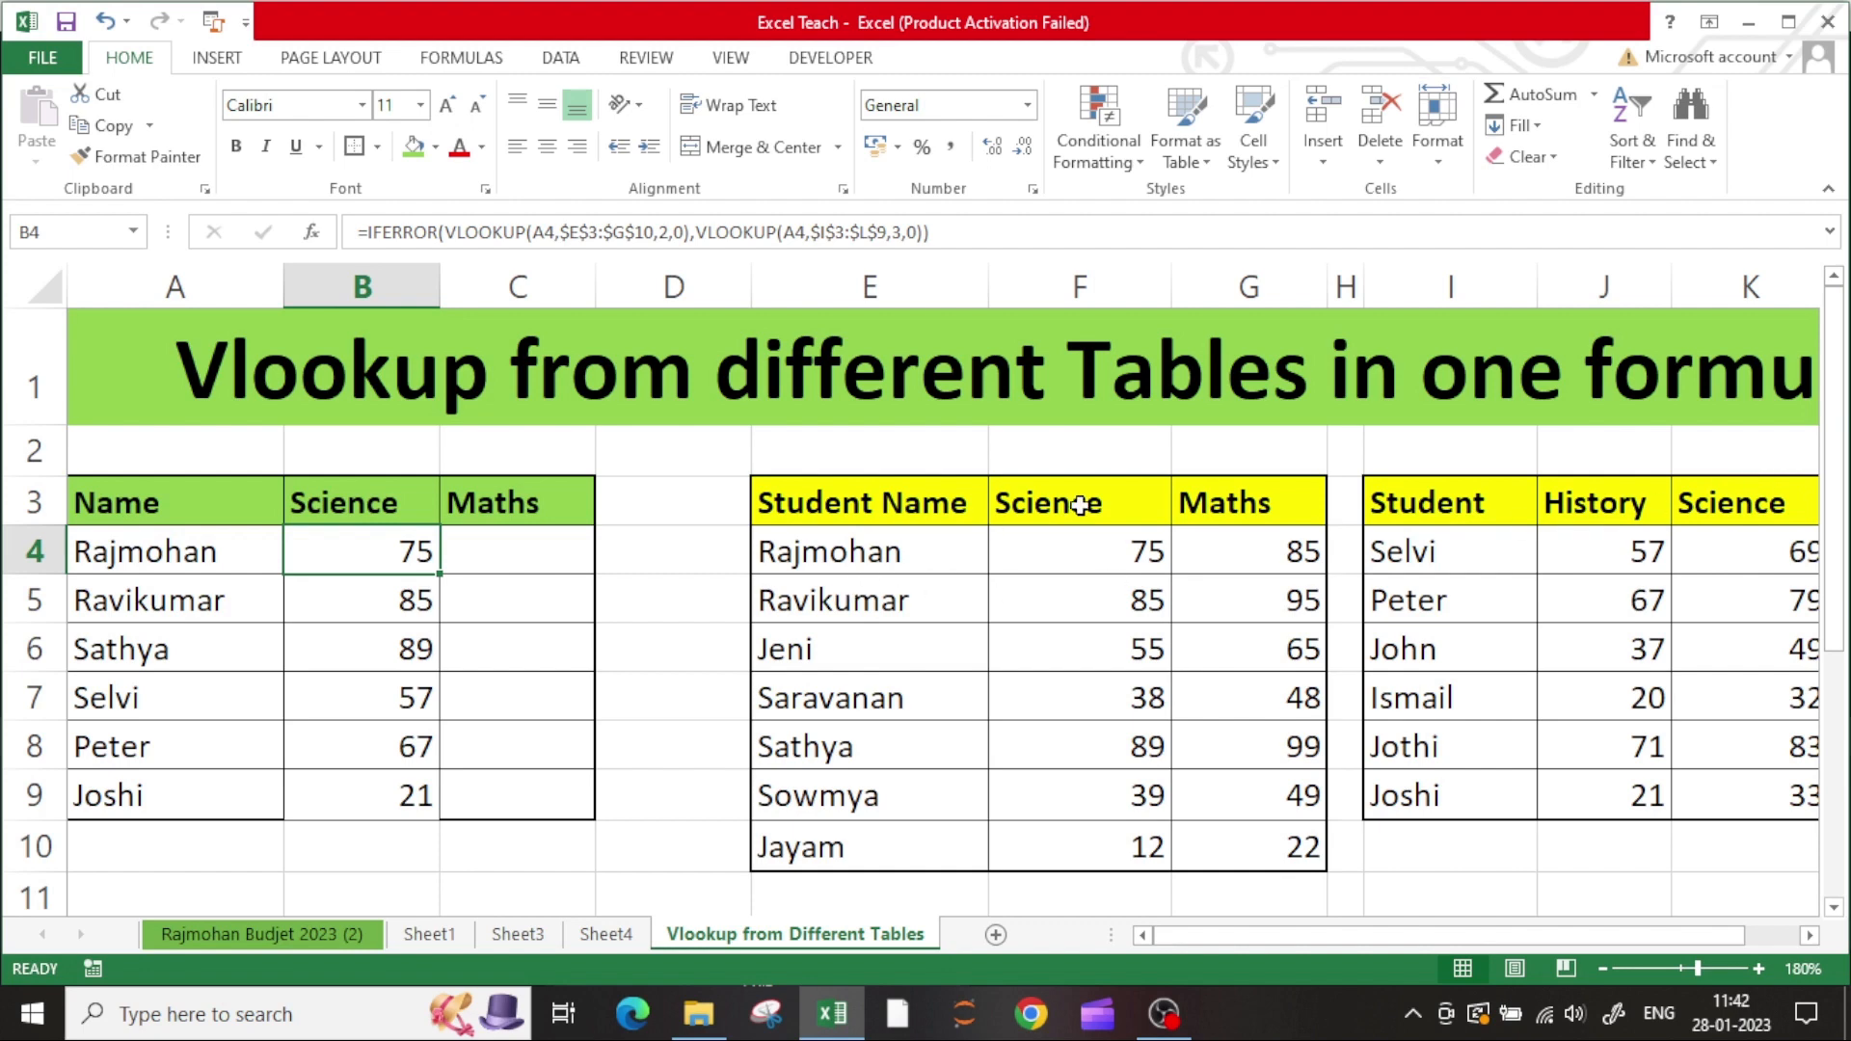
pyautogui.doubleClick(439, 570)
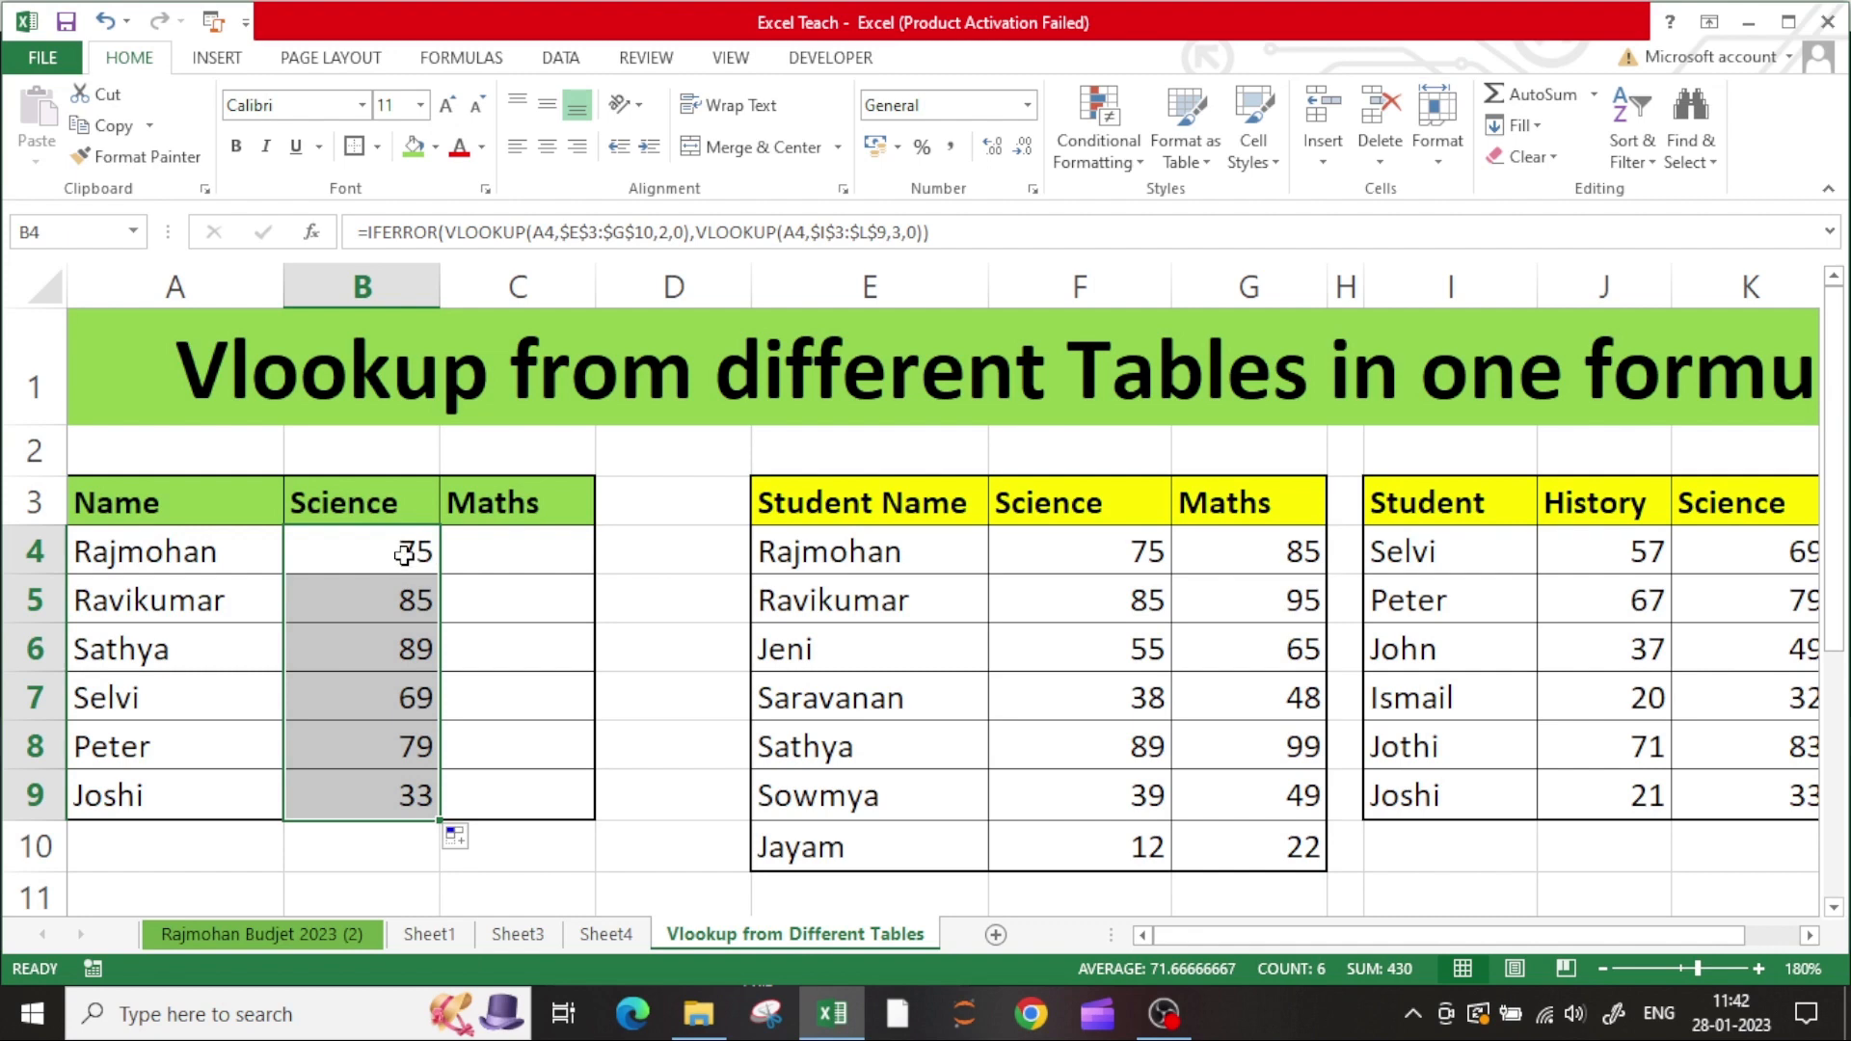
pyautogui.click(404, 554)
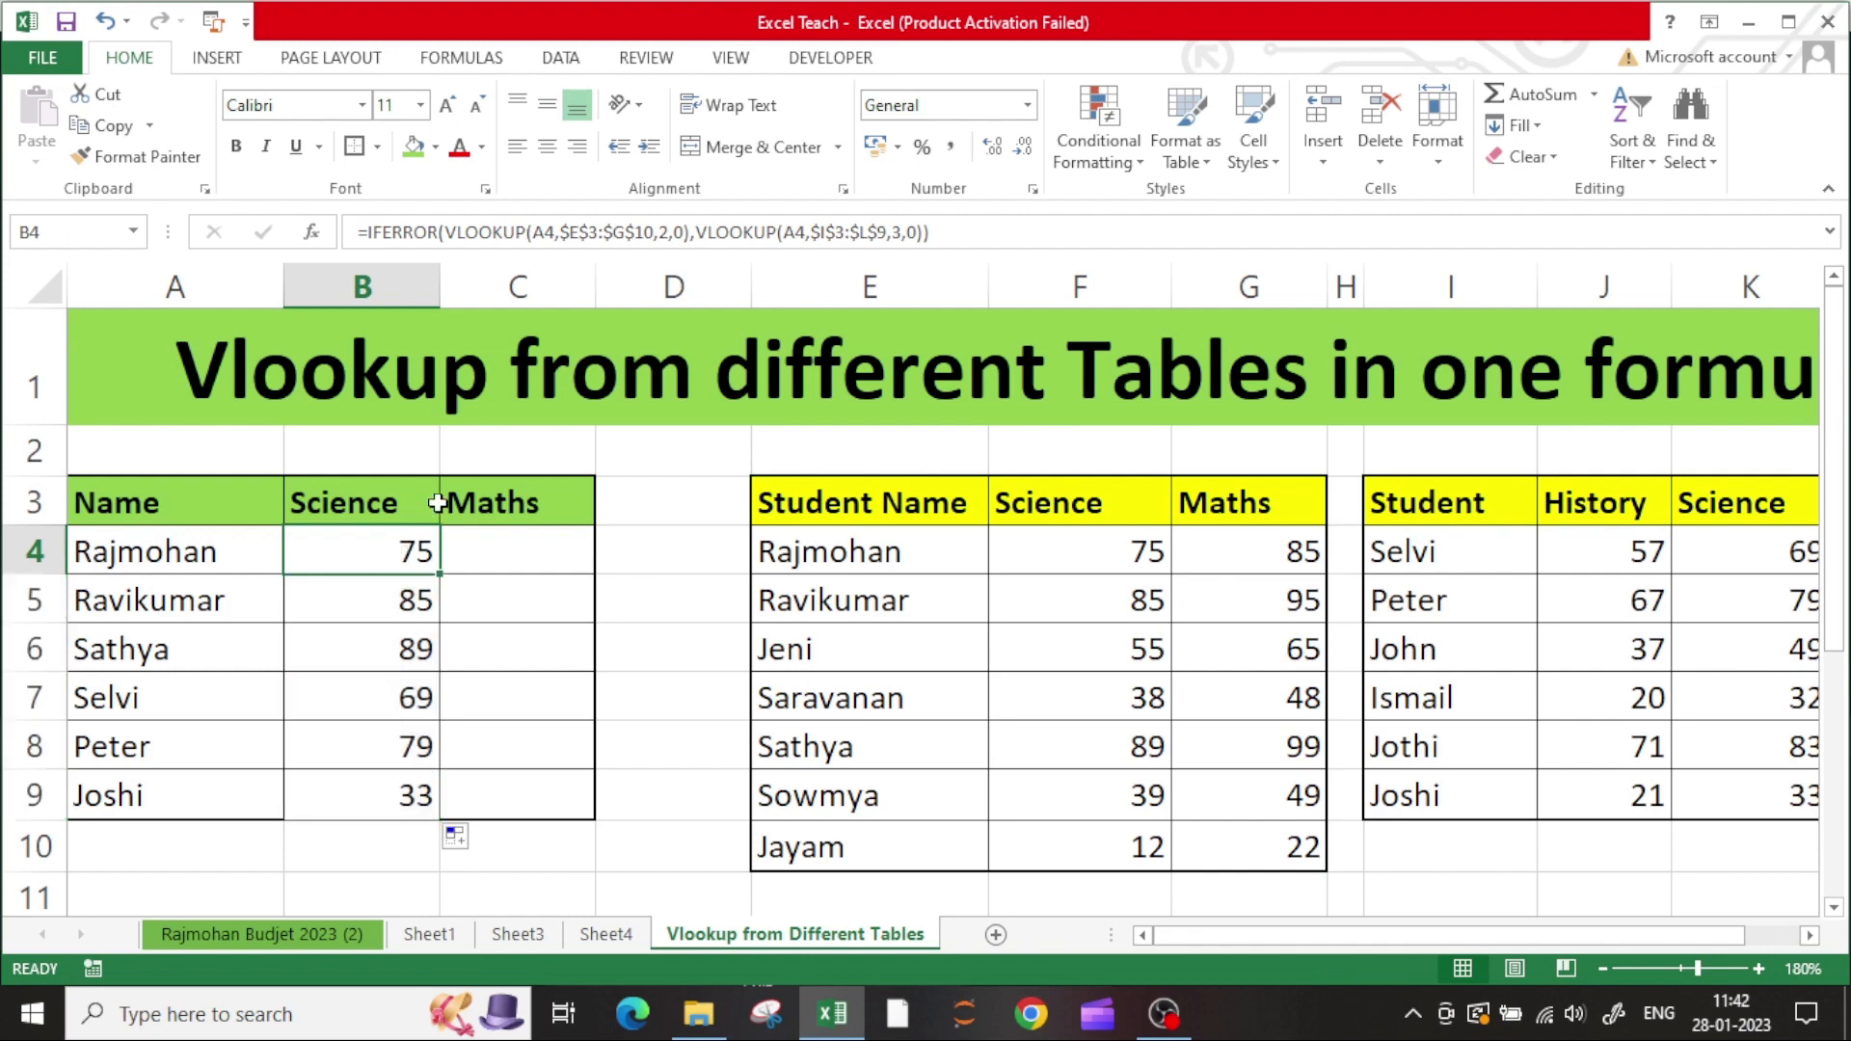
# - Review the column index arguments of both VLOOKUPs in the B4 formula without changing them
pyautogui.click(665, 223)
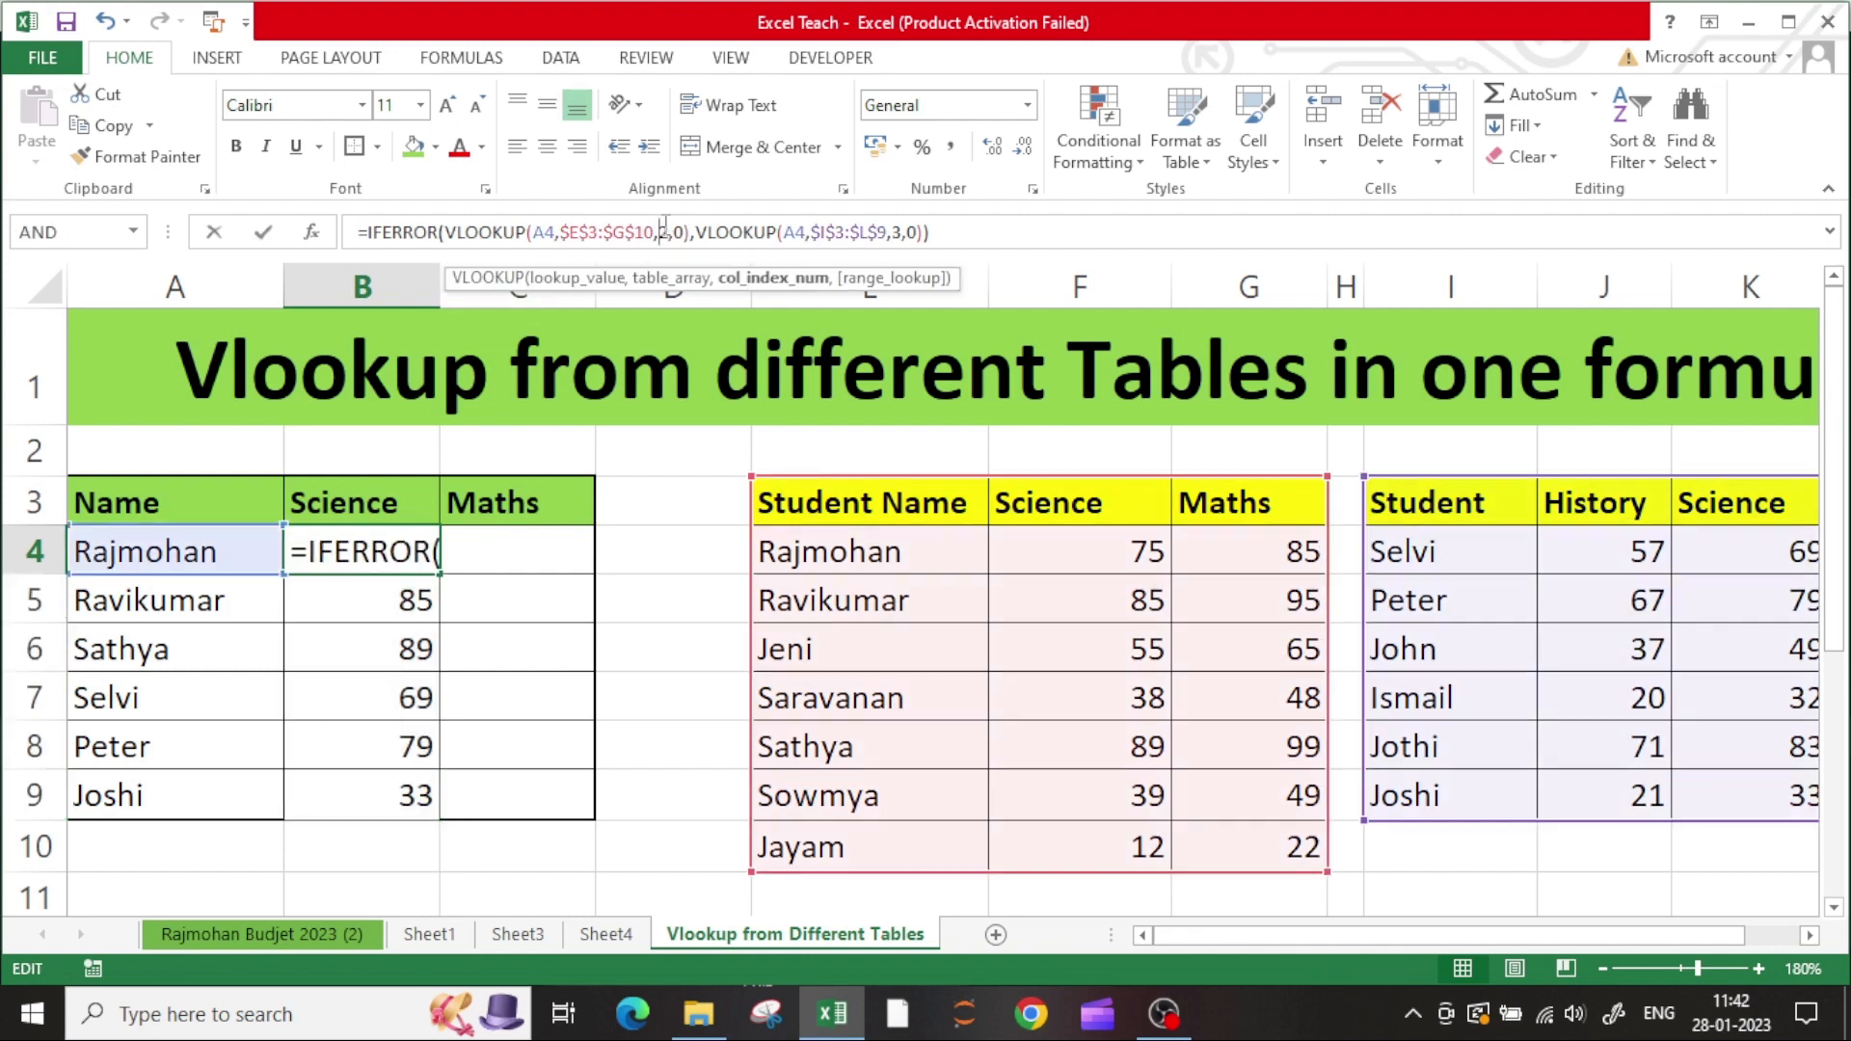
pyautogui.click(902, 229)
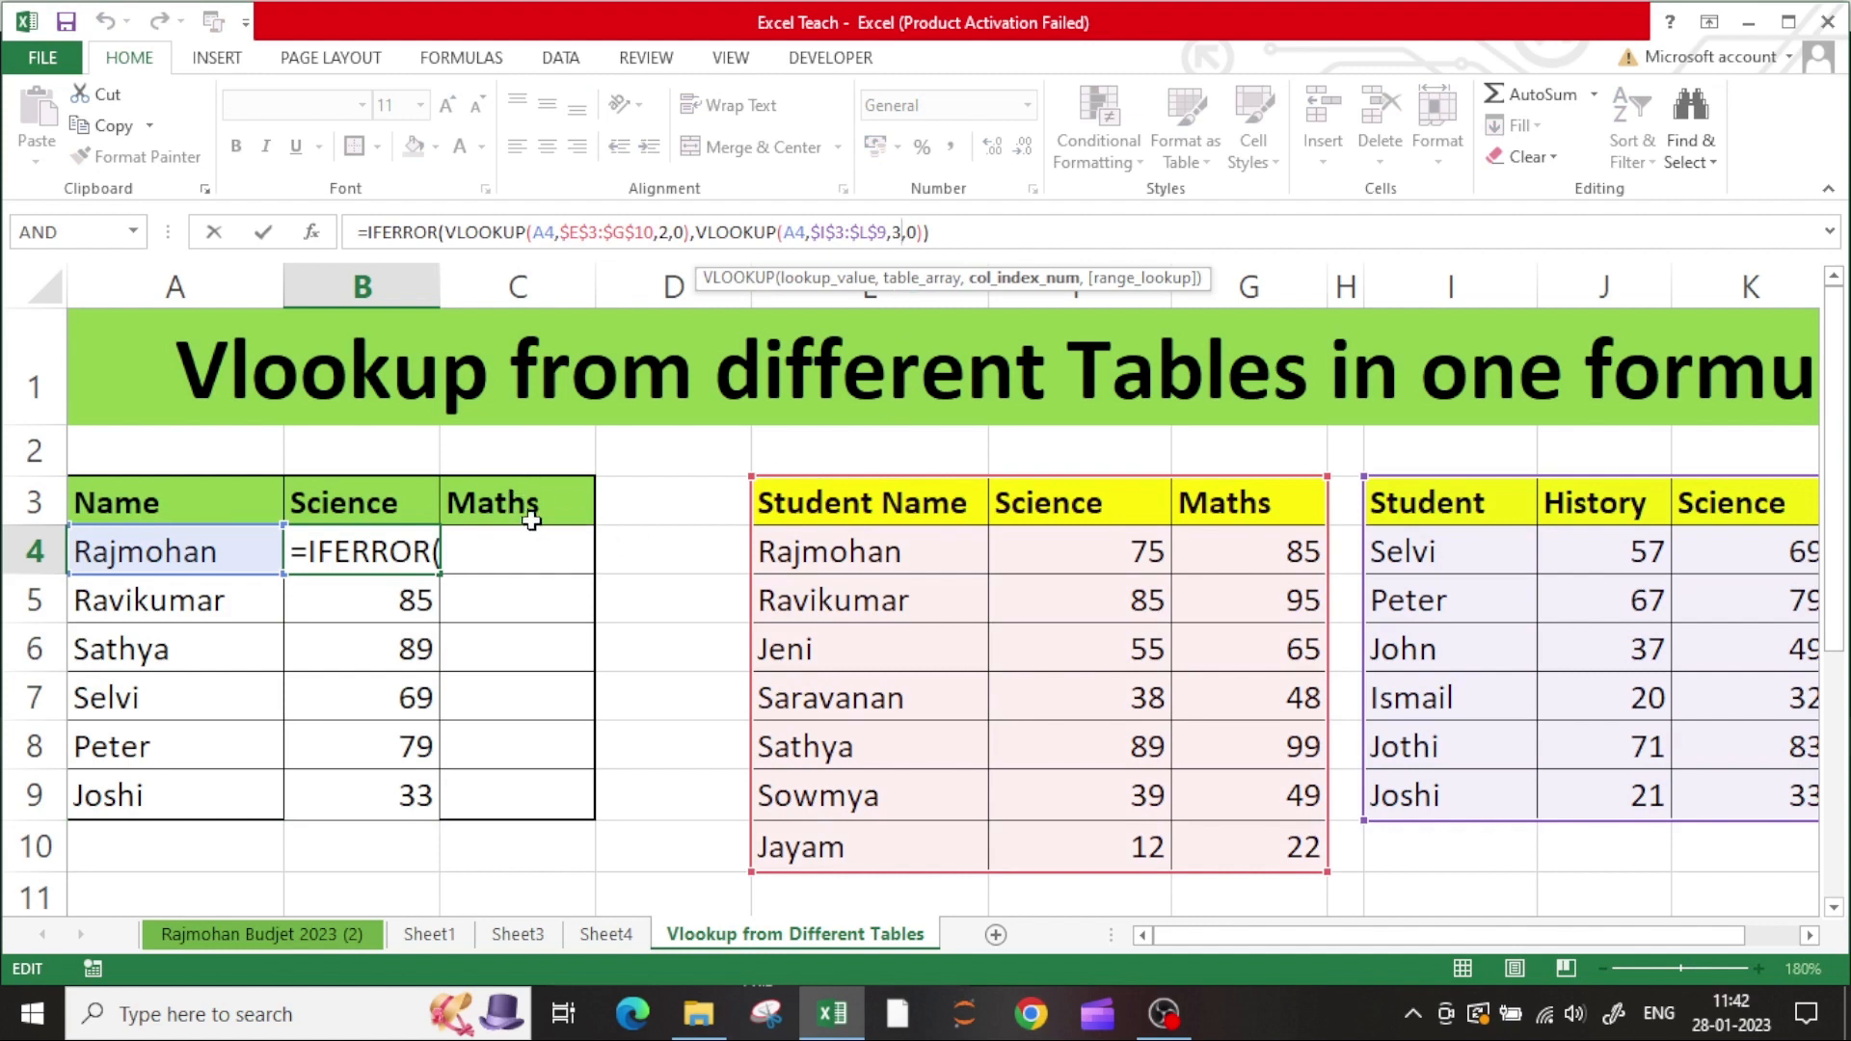
pyautogui.hotkey('ctrl', 'Return')
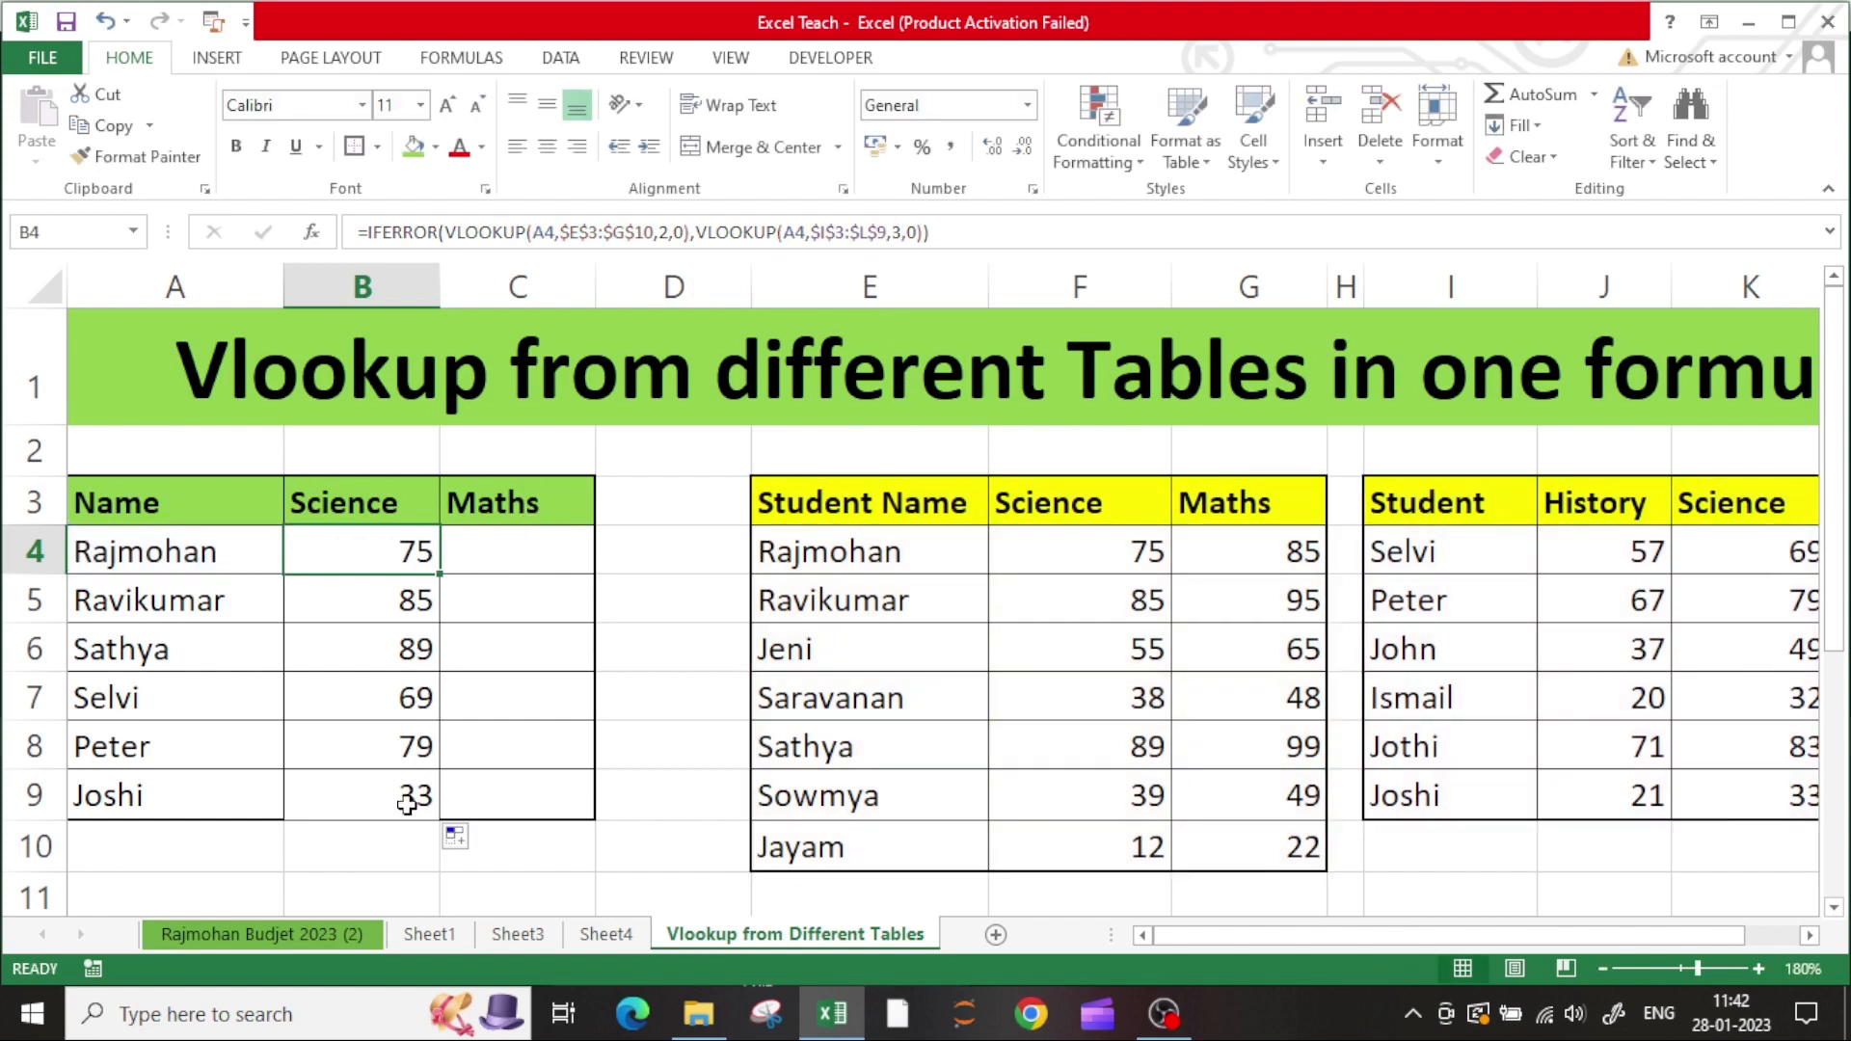
# - Compare the Science results in B9 and B7 with the same students' Science marks in the second source table
pyautogui.click(406, 805)
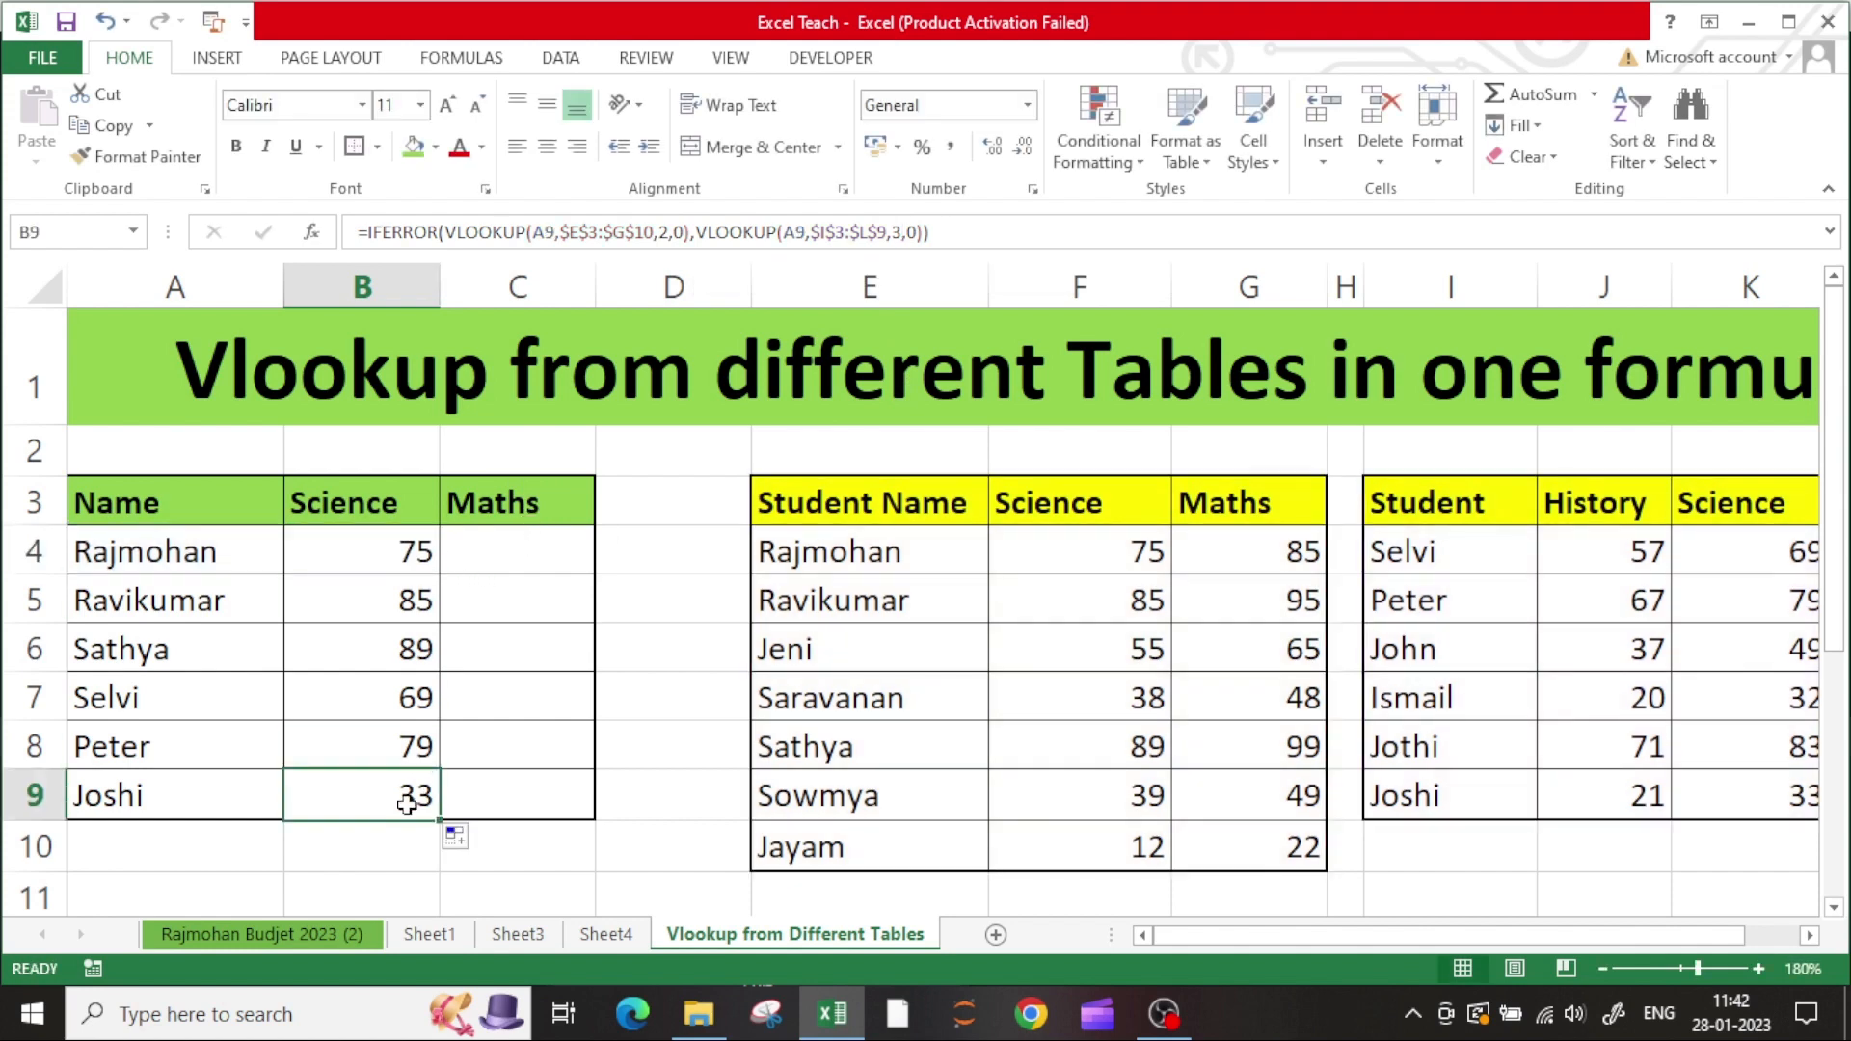
pyautogui.click(1795, 787)
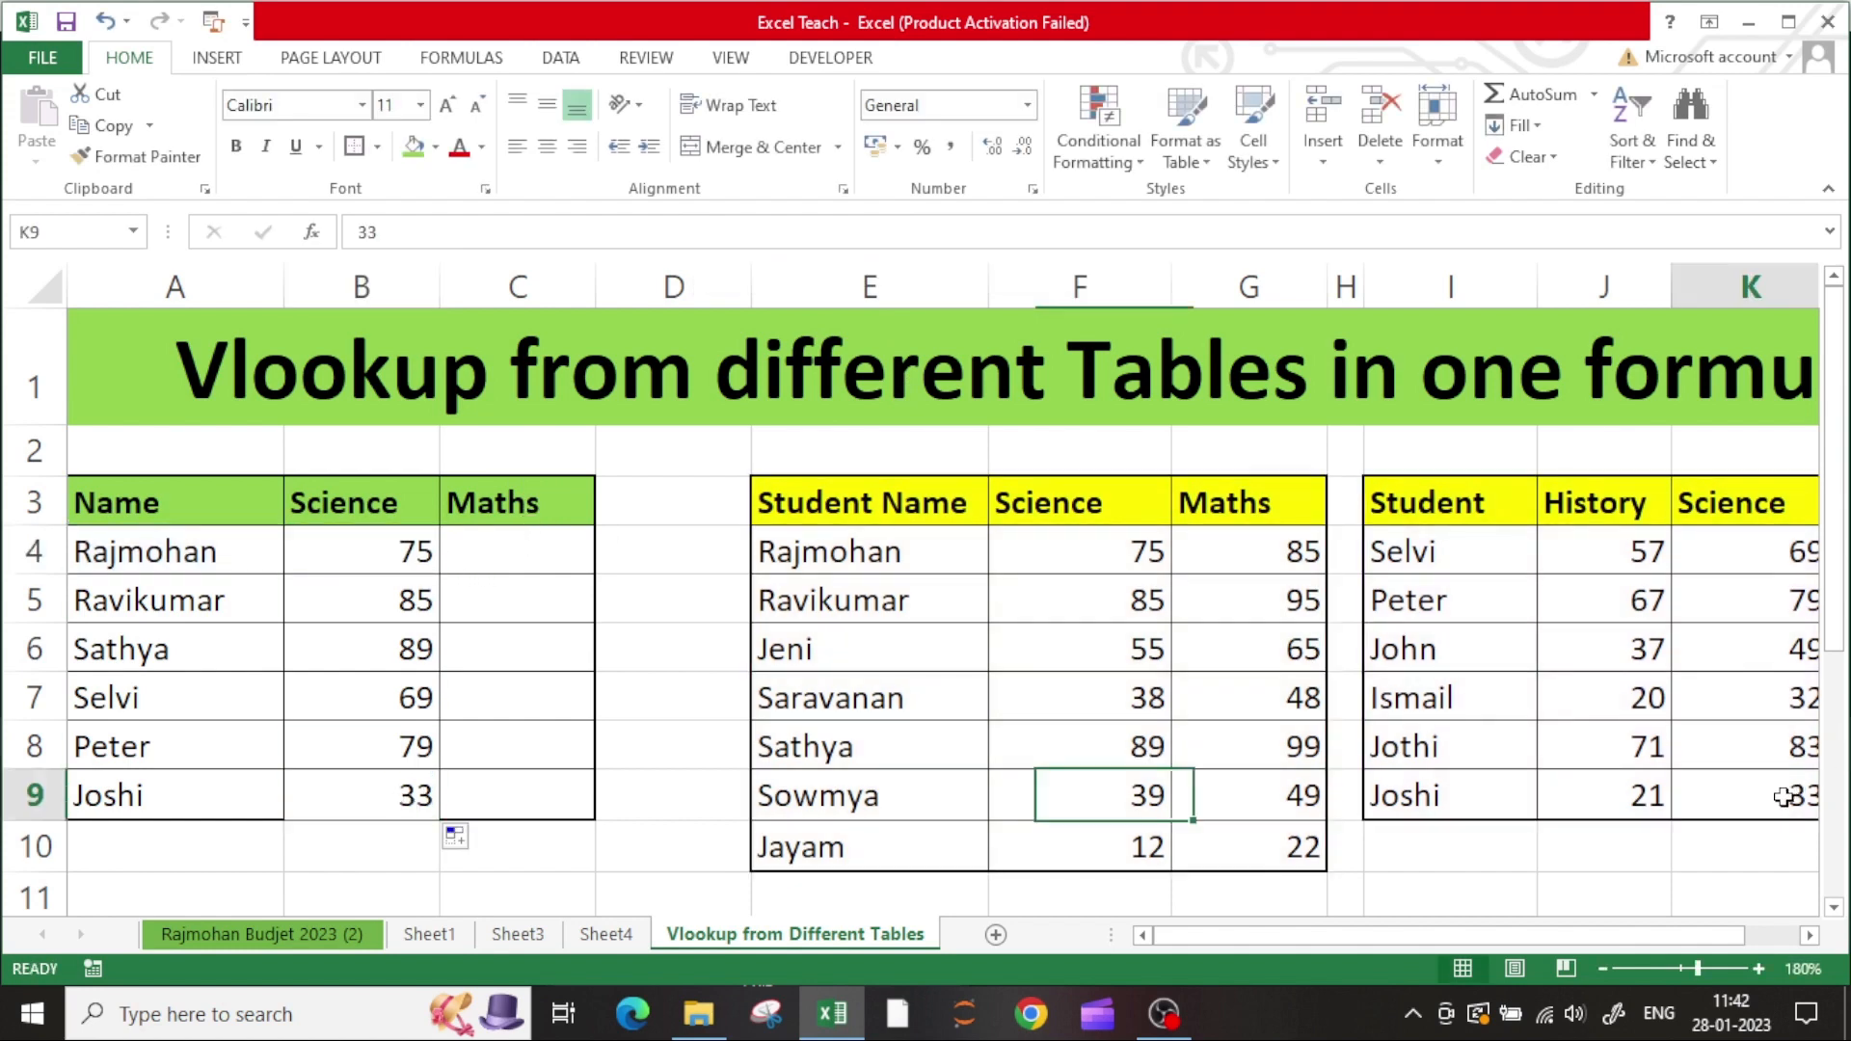
pyautogui.click(149, 705)
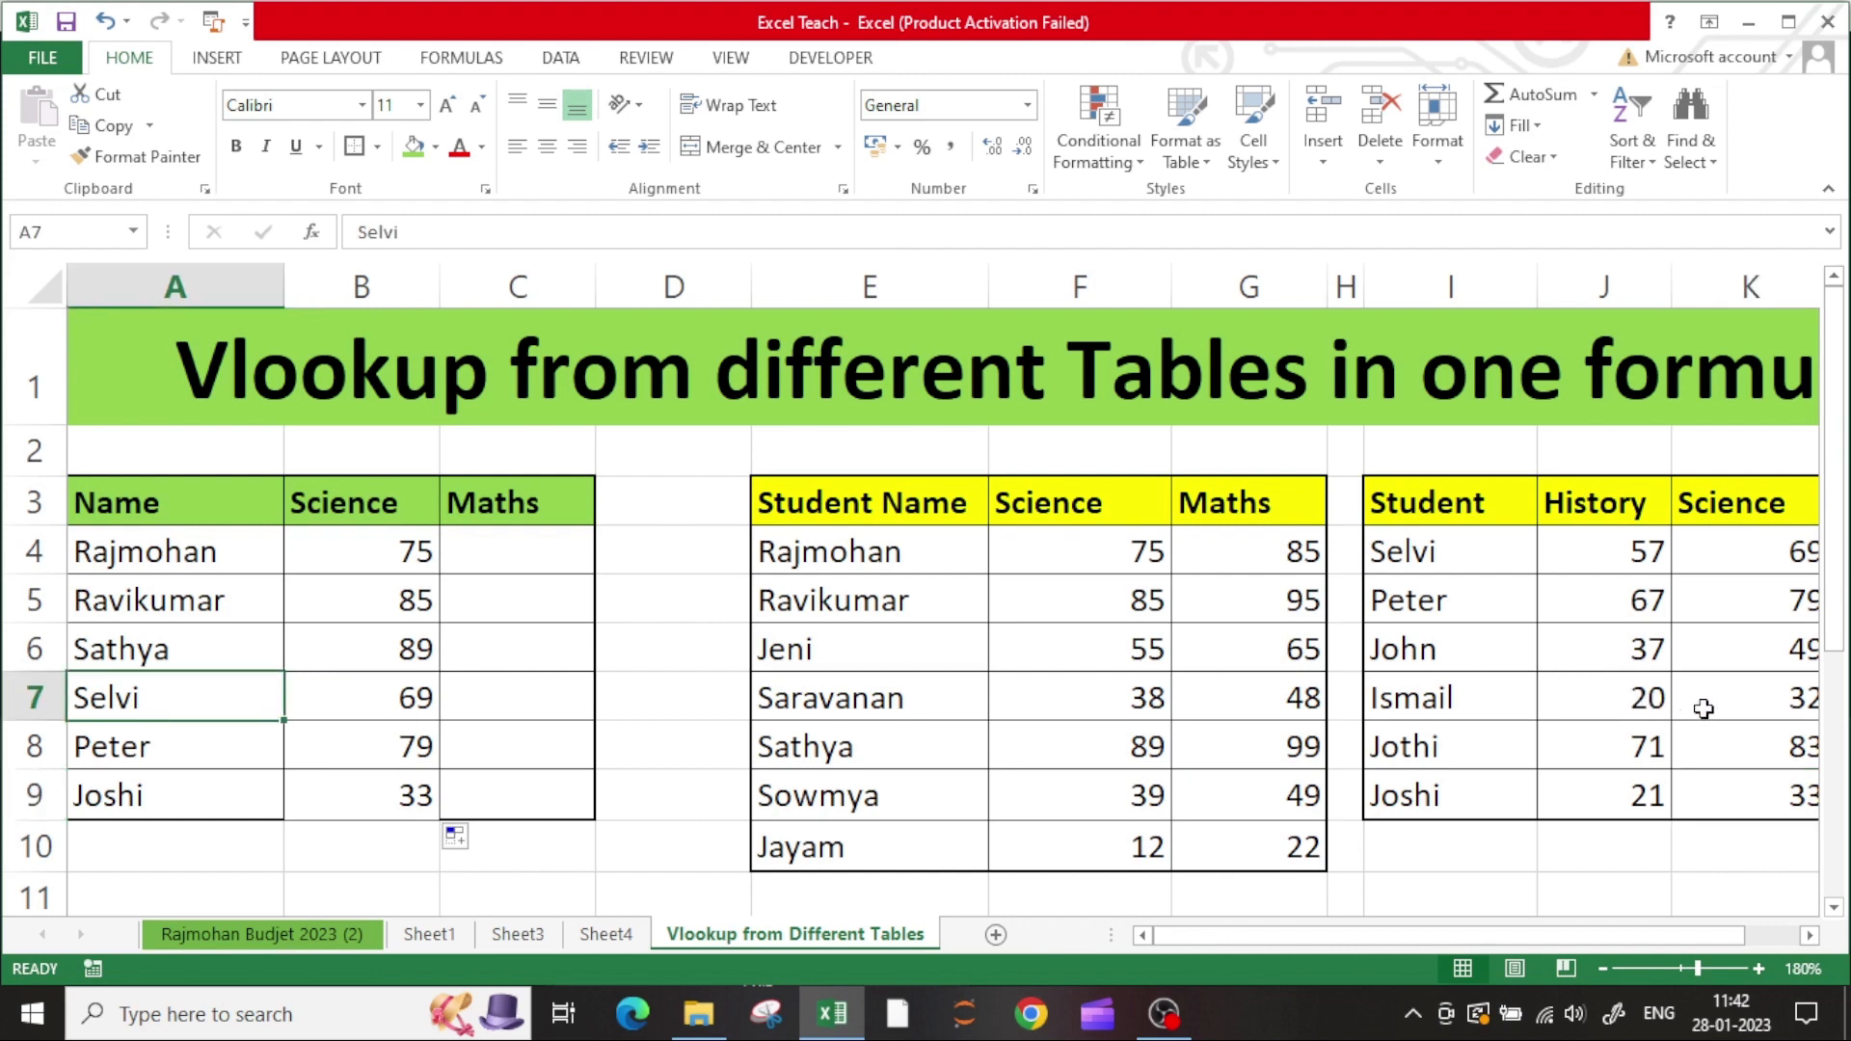
pyautogui.click(1785, 541)
# - Start an IFERROR formula in C4 whose value argument is a VLOOKUP with A4 as the lookup value
pyautogui.click(541, 556)
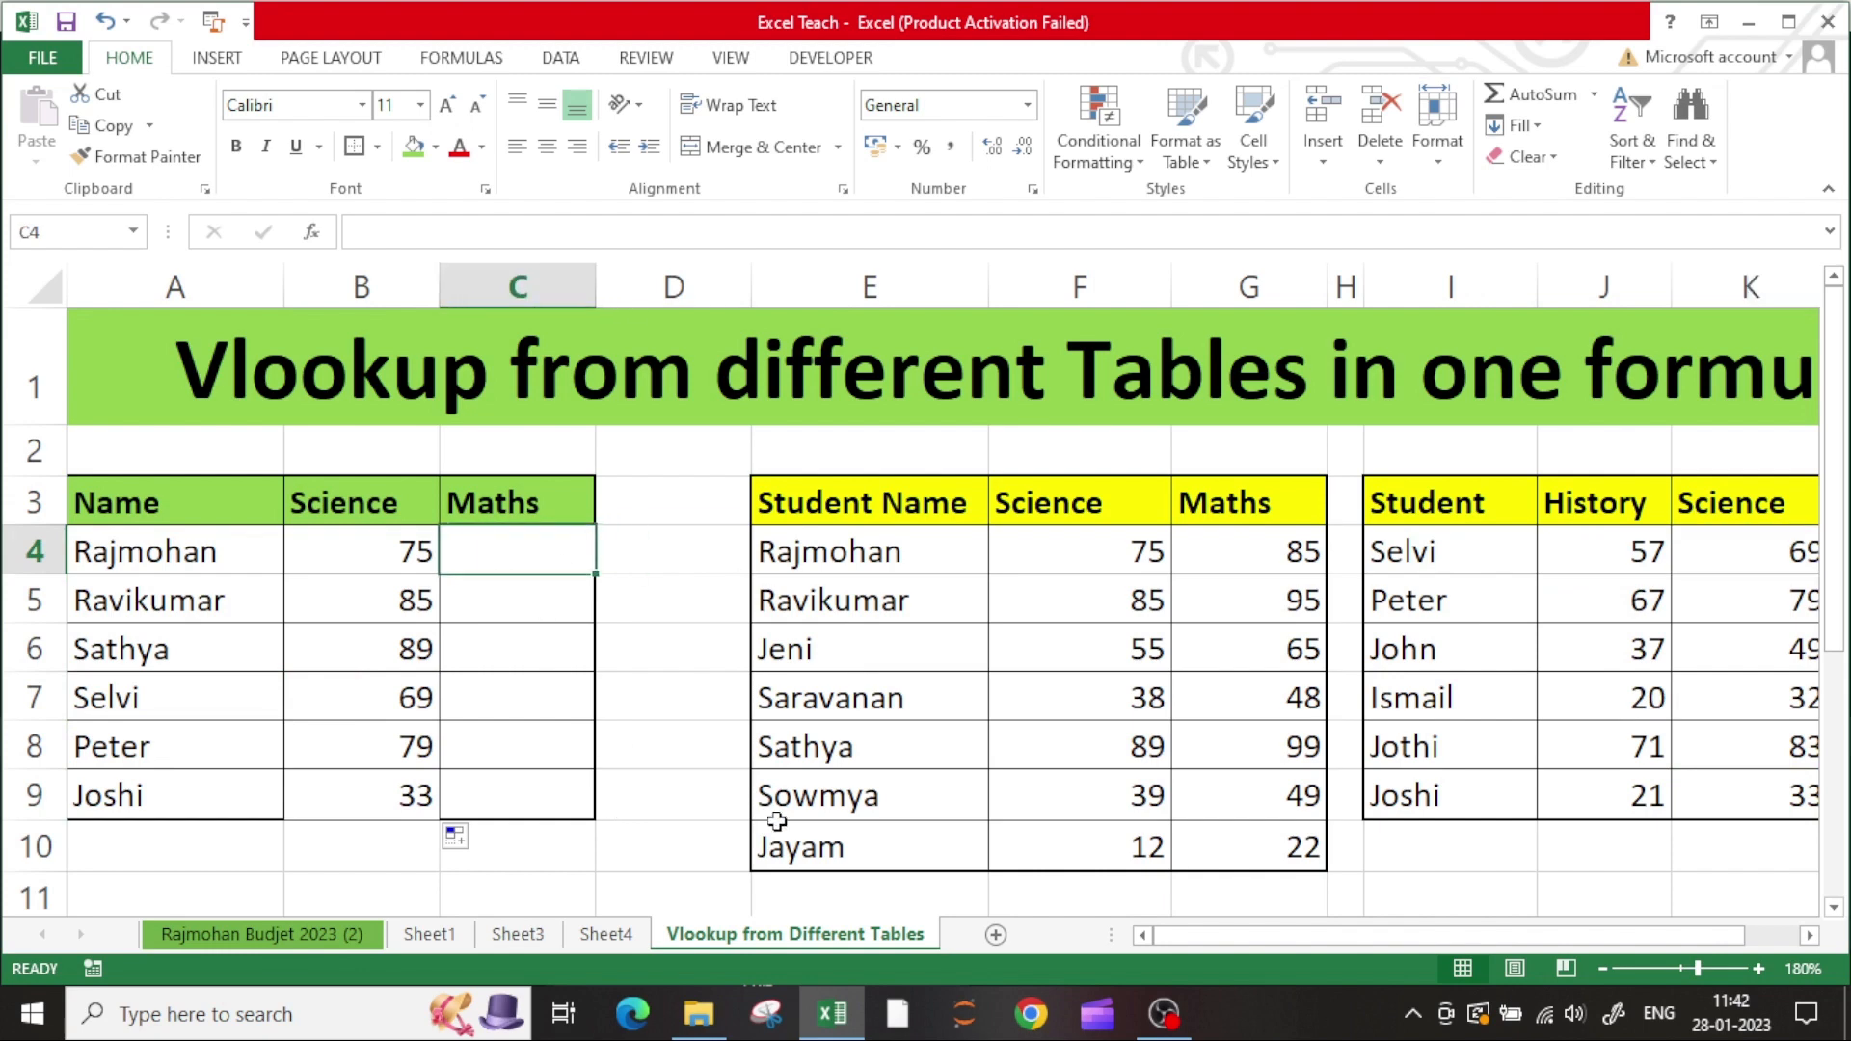
pyautogui.write('=if')
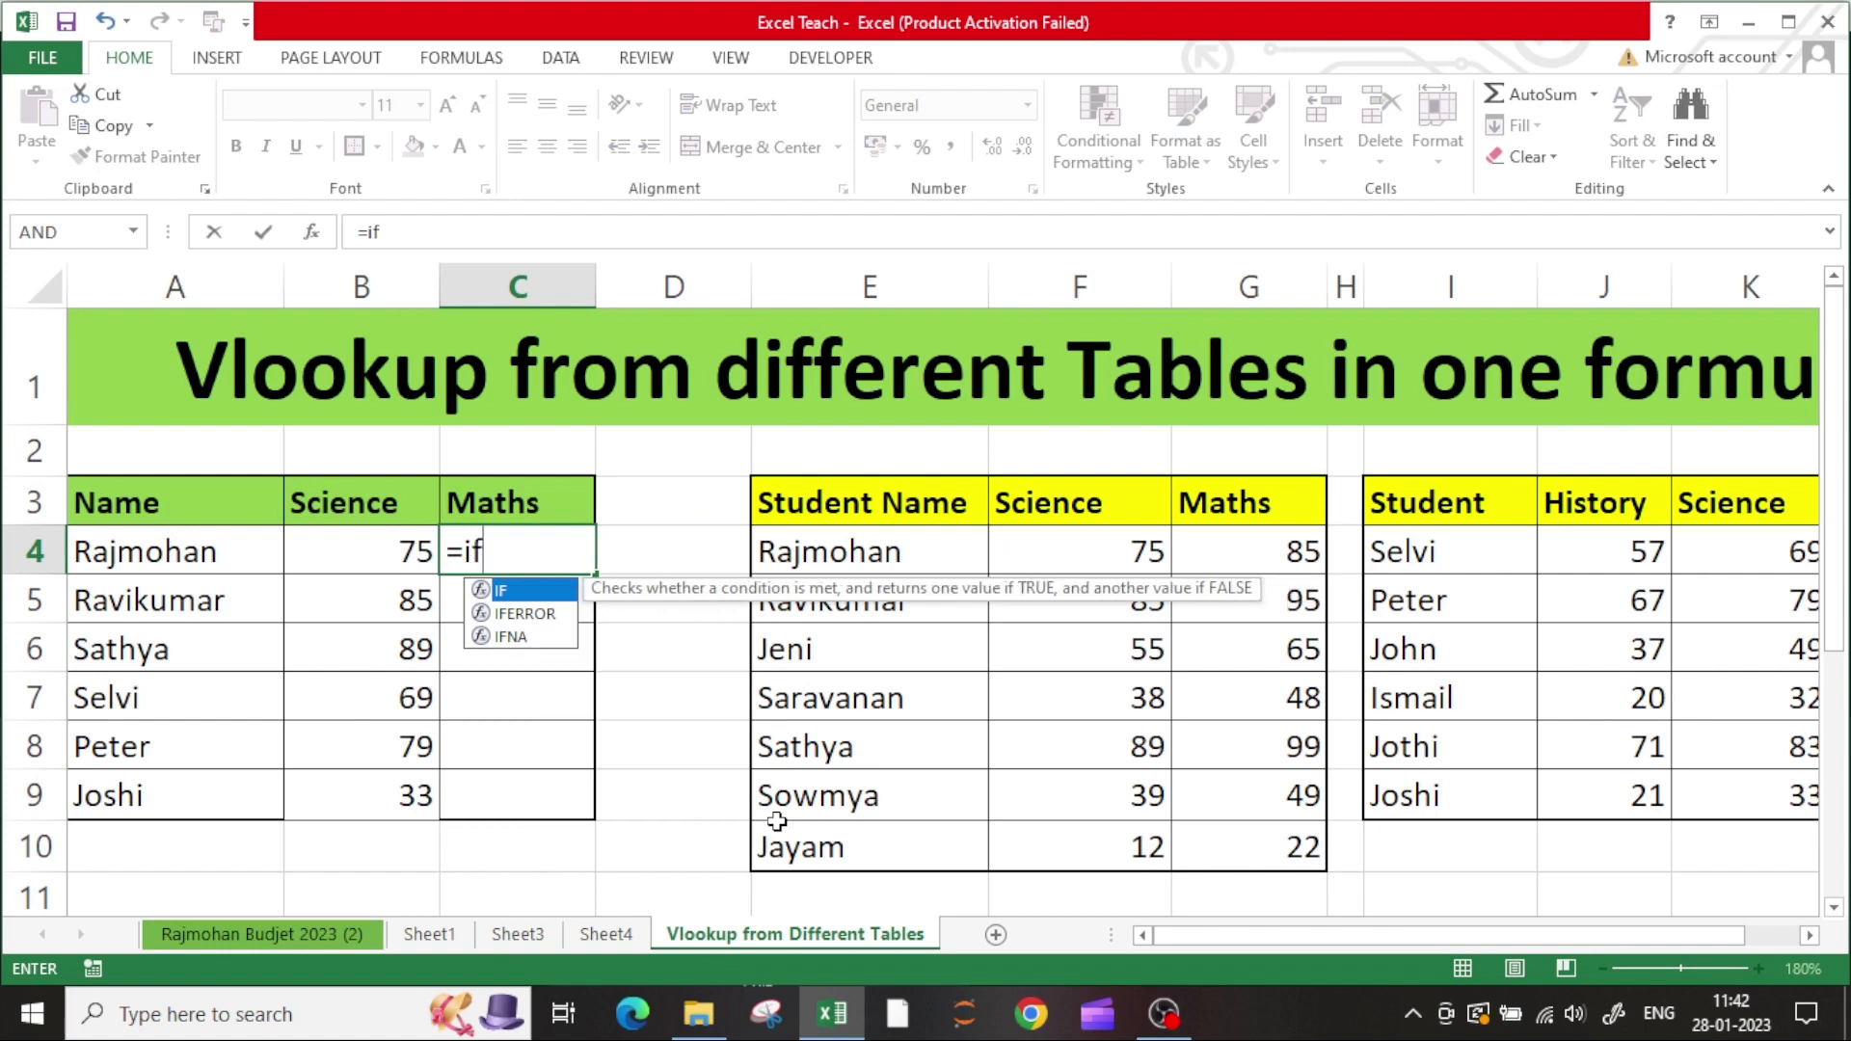
pyautogui.press('Down')
pyautogui.press('Tab')
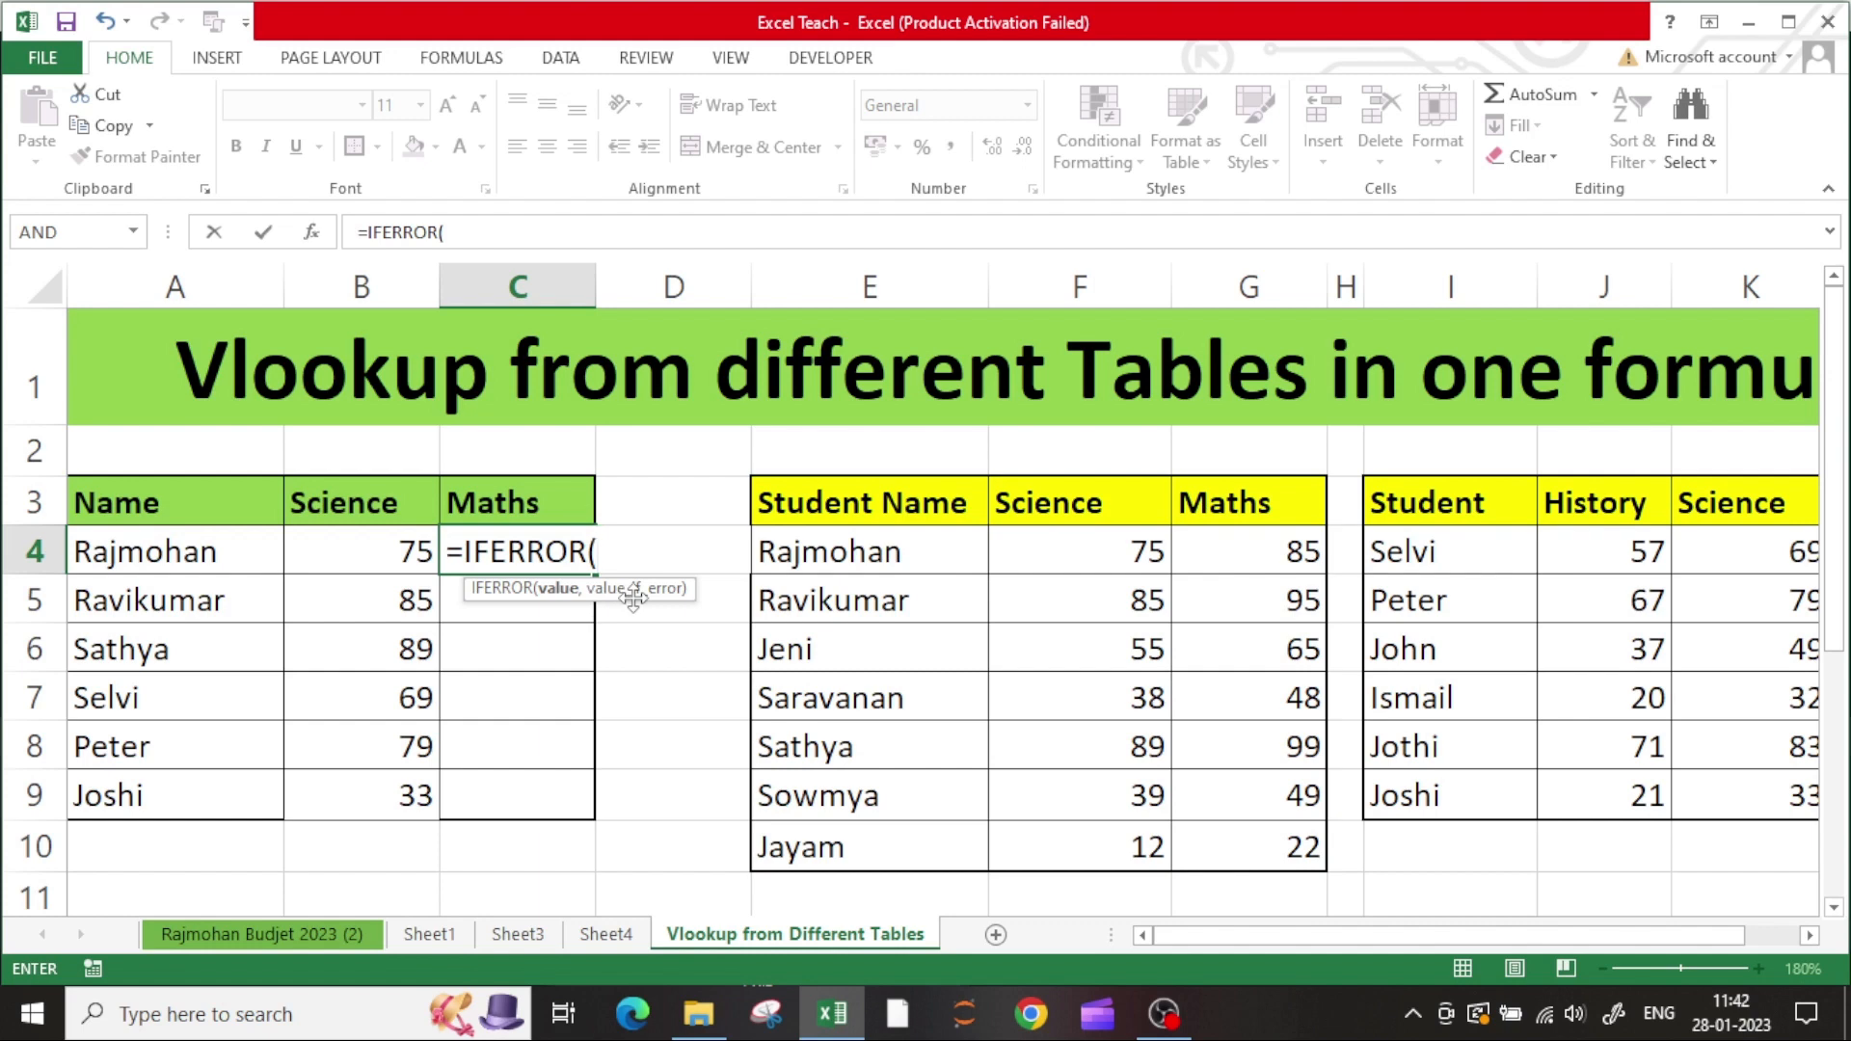
pyautogui.write('vl')
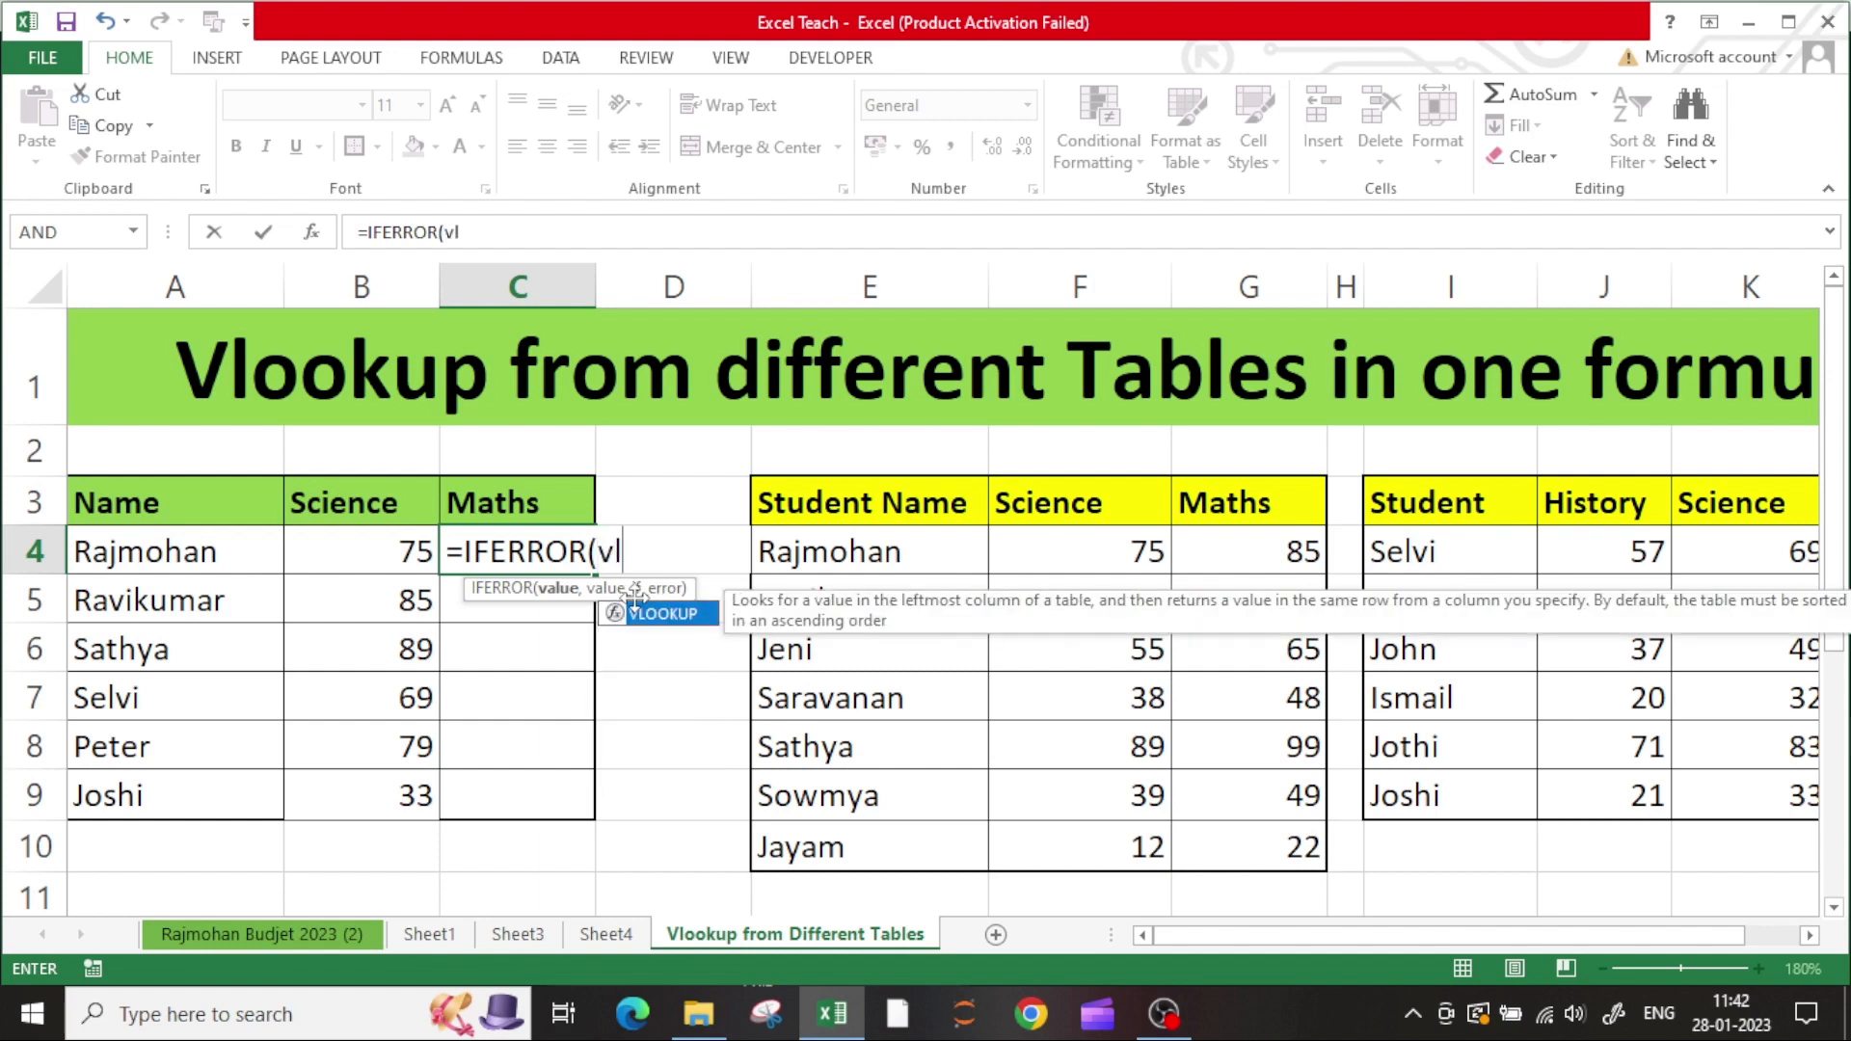
pyautogui.press('Tab')
pyautogui.click(257, 555)
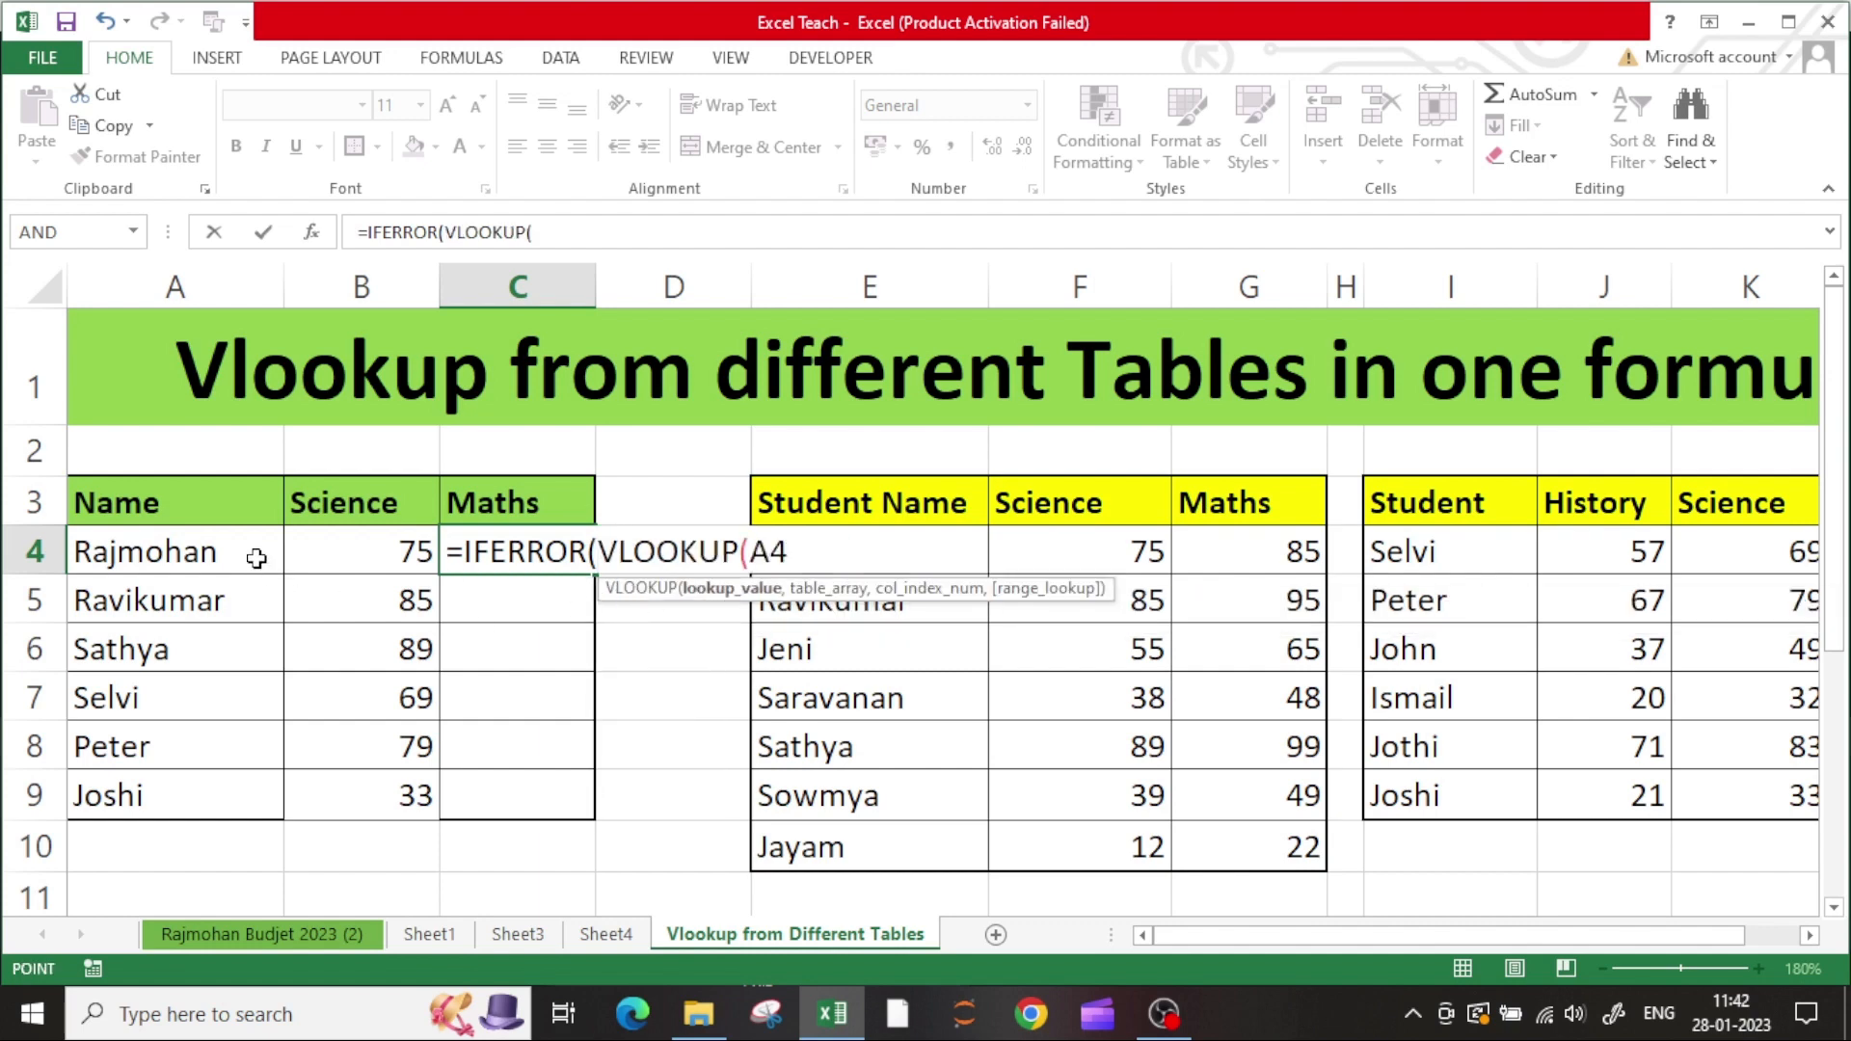
pyautogui.write(',')
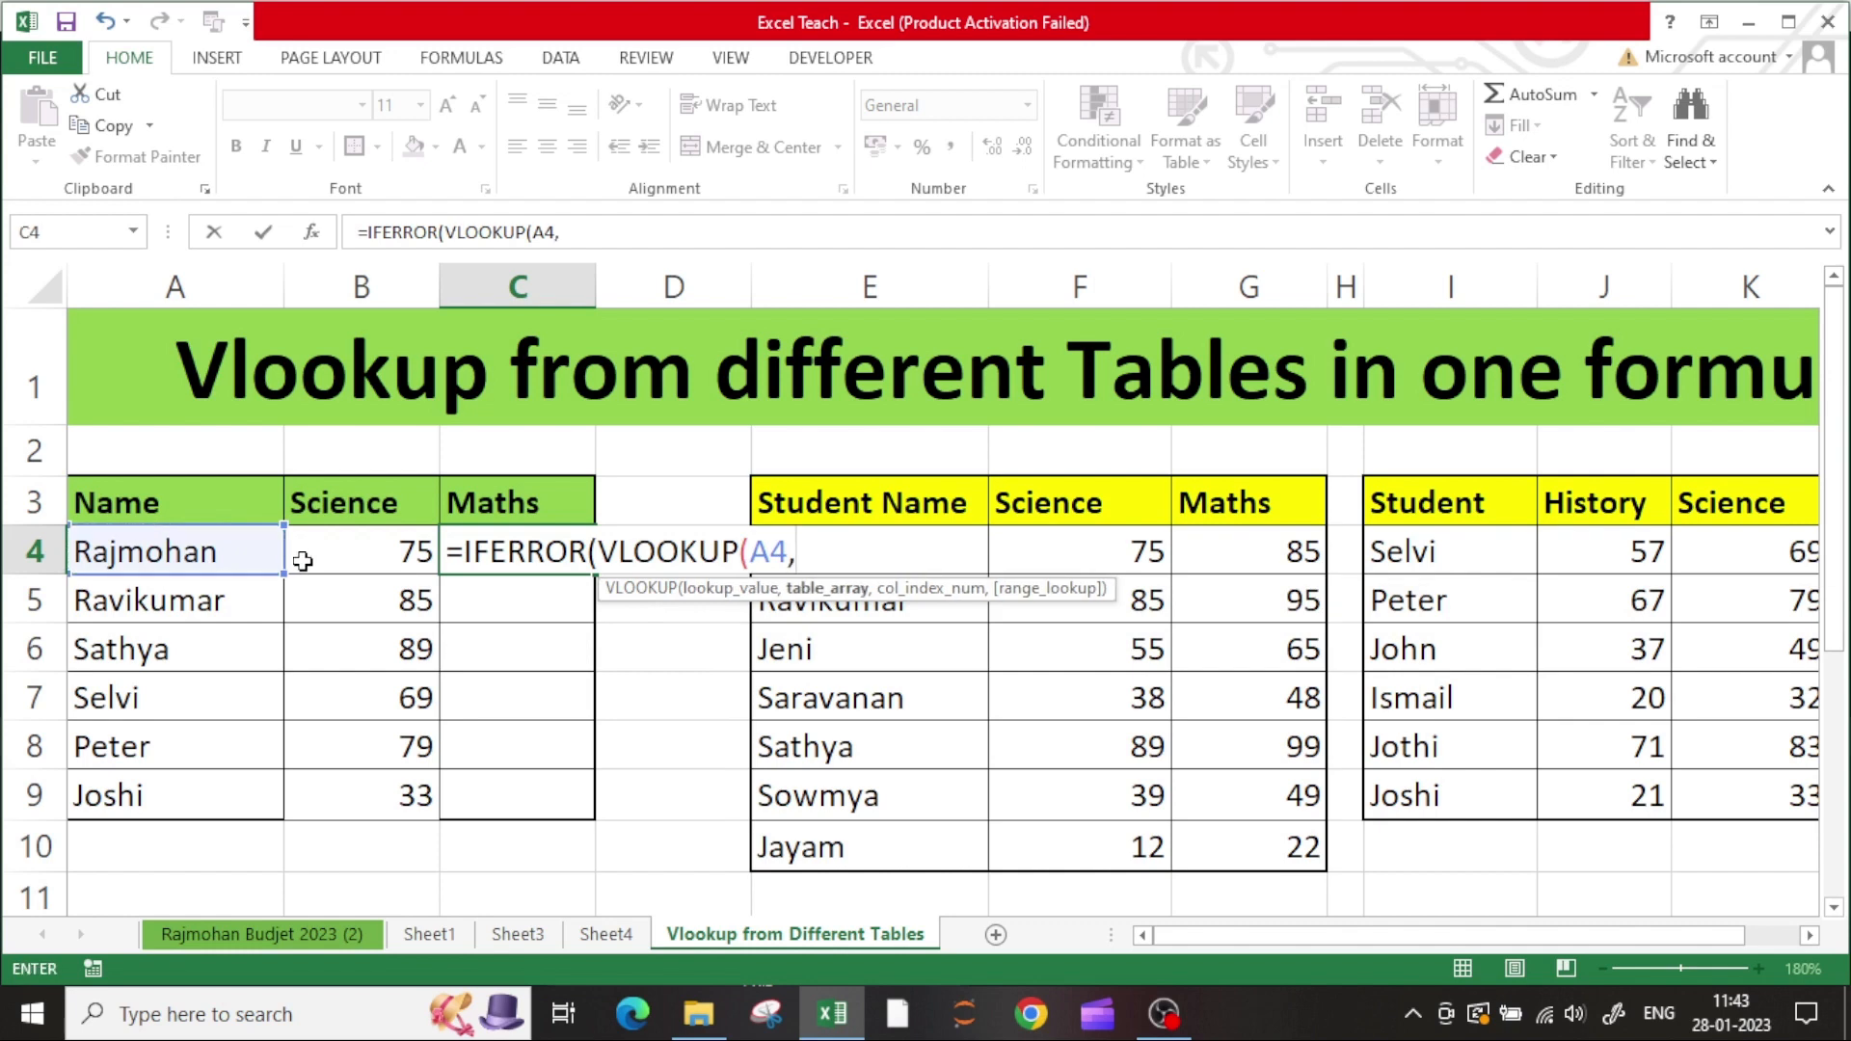
# - Complete the first VLOOKUP in C4 with the absolute table range $E$3:$G$10, column index 3 and range lookup 0
pyautogui.click(844, 505)
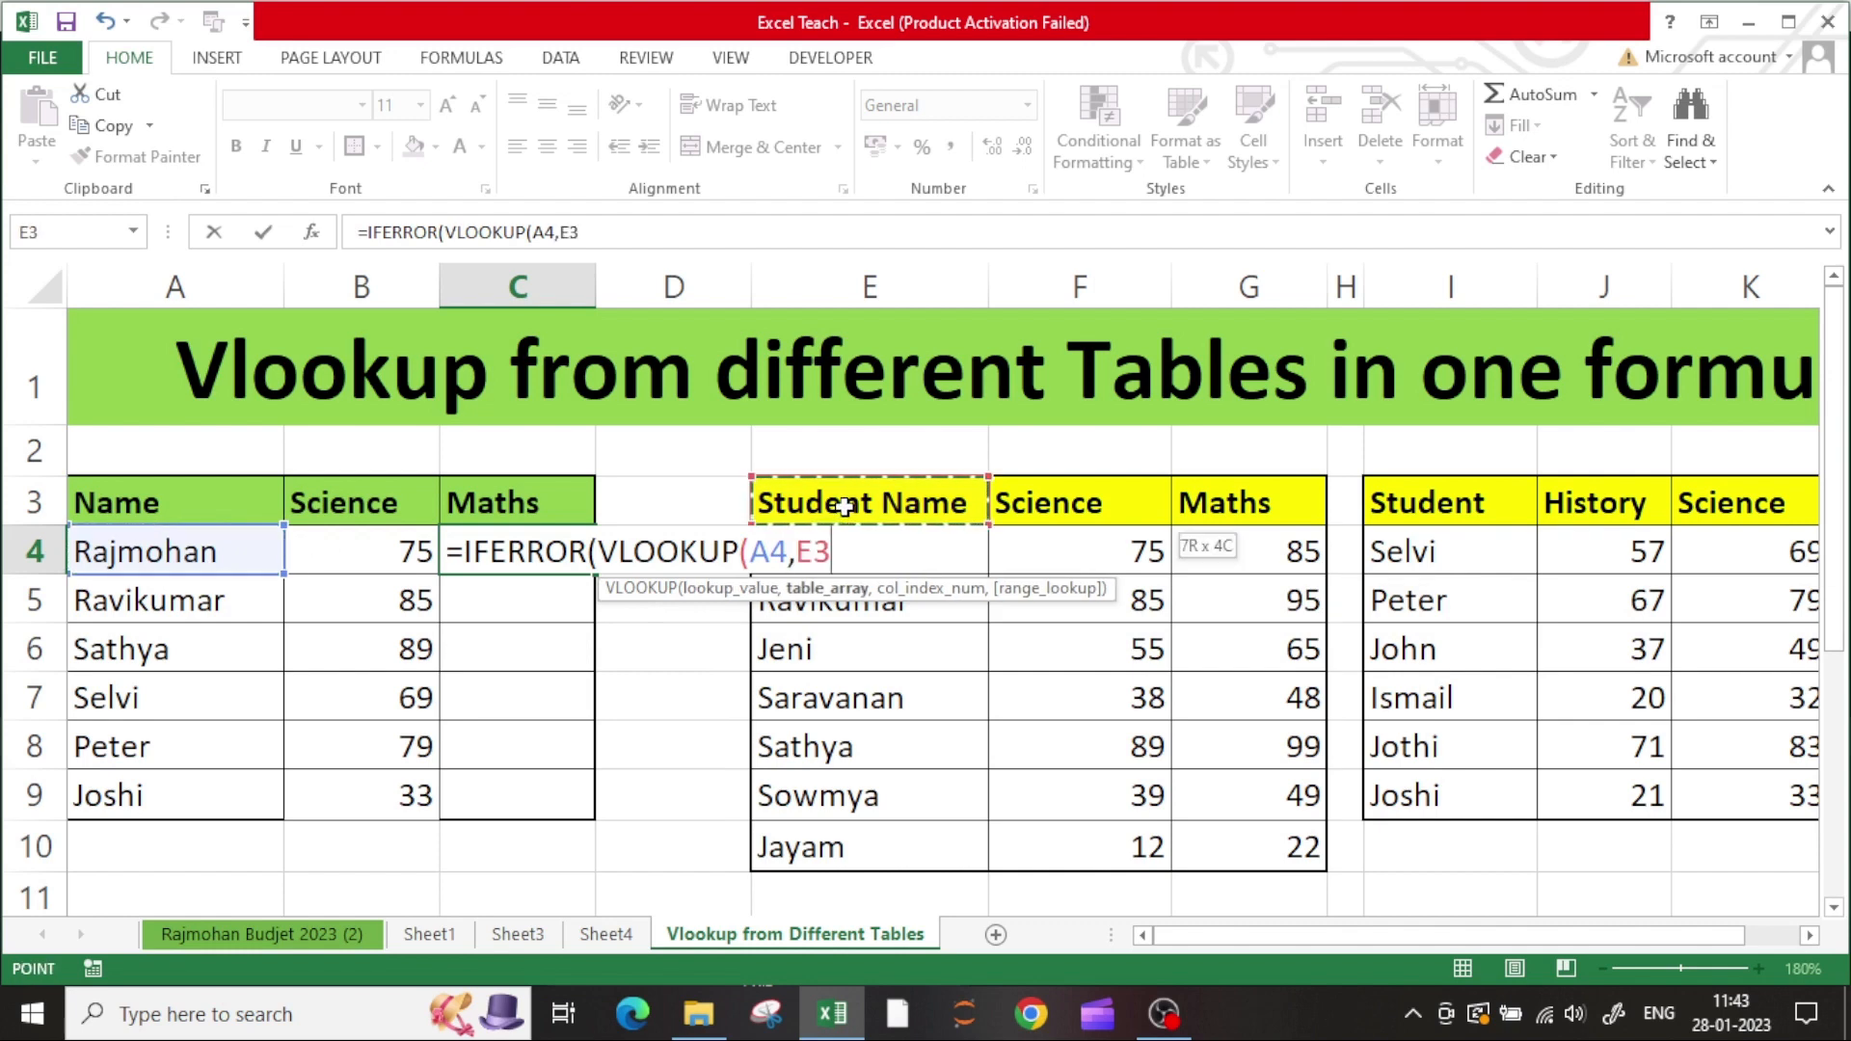
pyautogui.hotkey('ctrl', 'shift', 'Right')
pyautogui.hotkey('ctrl', 'shift', 'Down')
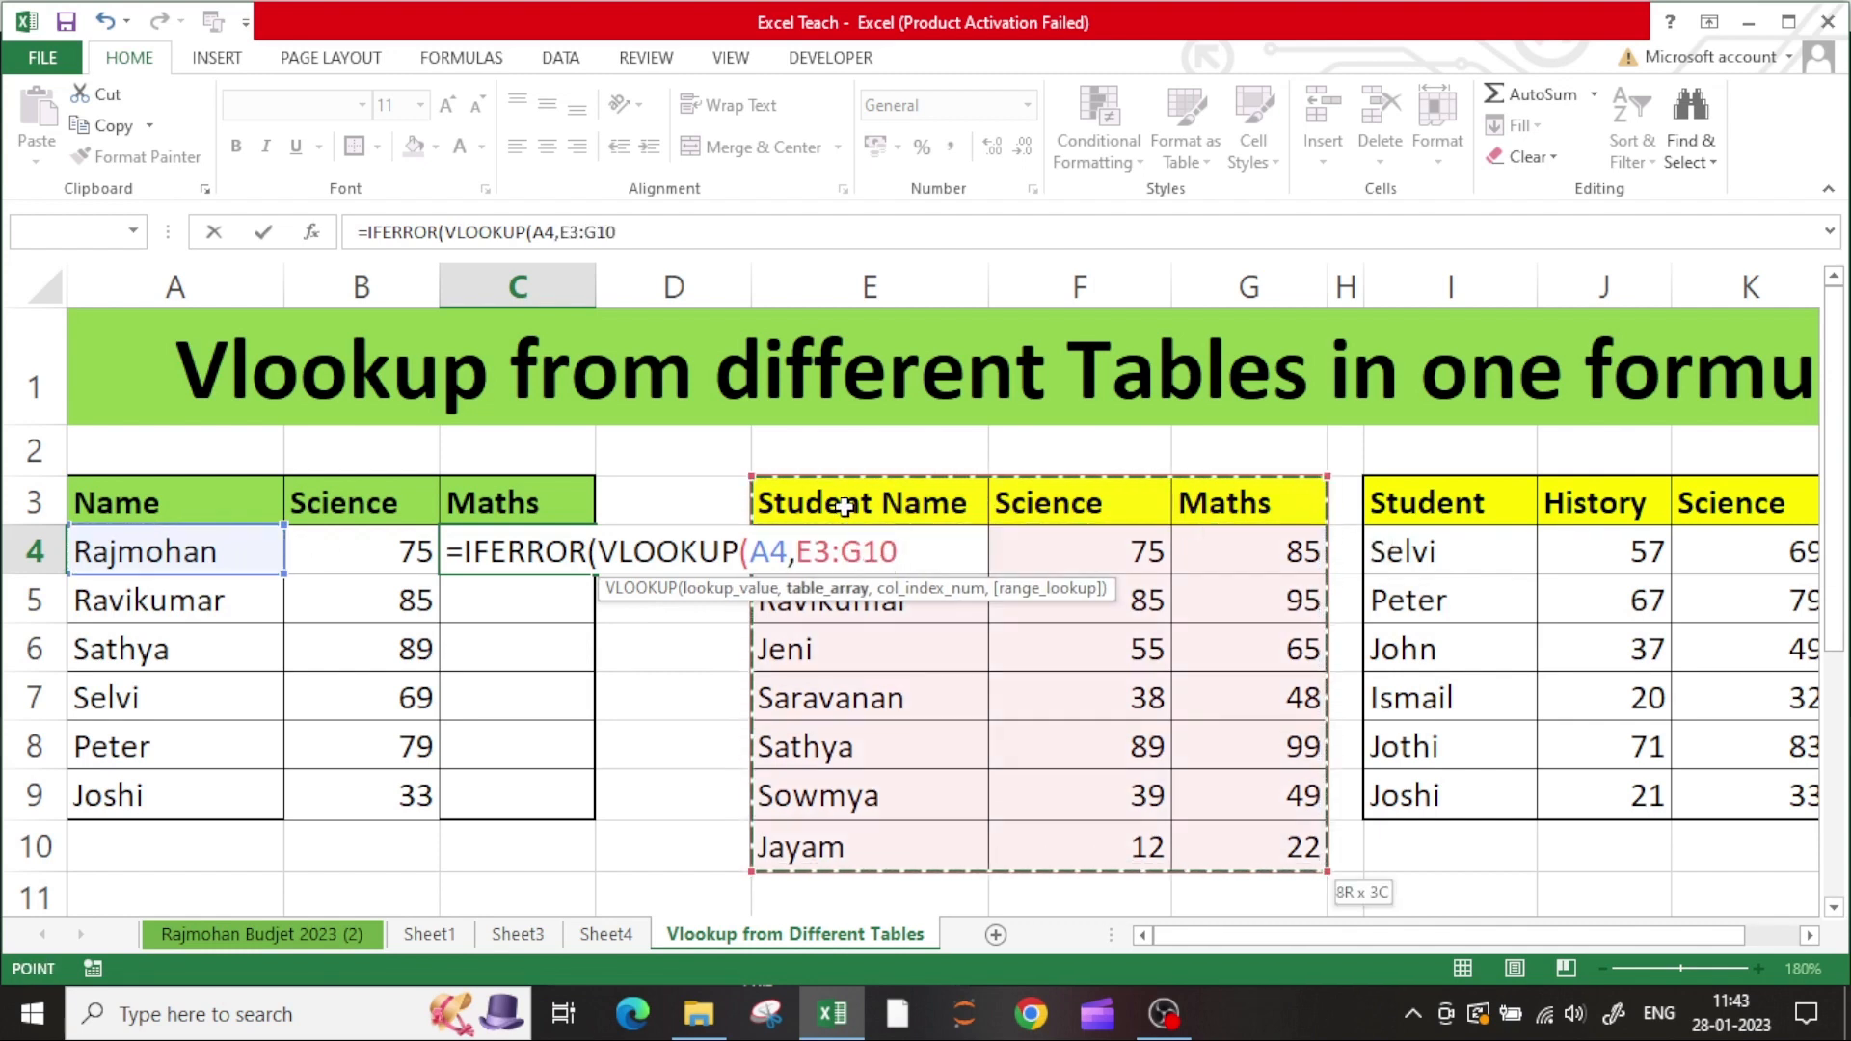
pyautogui.press('F4')
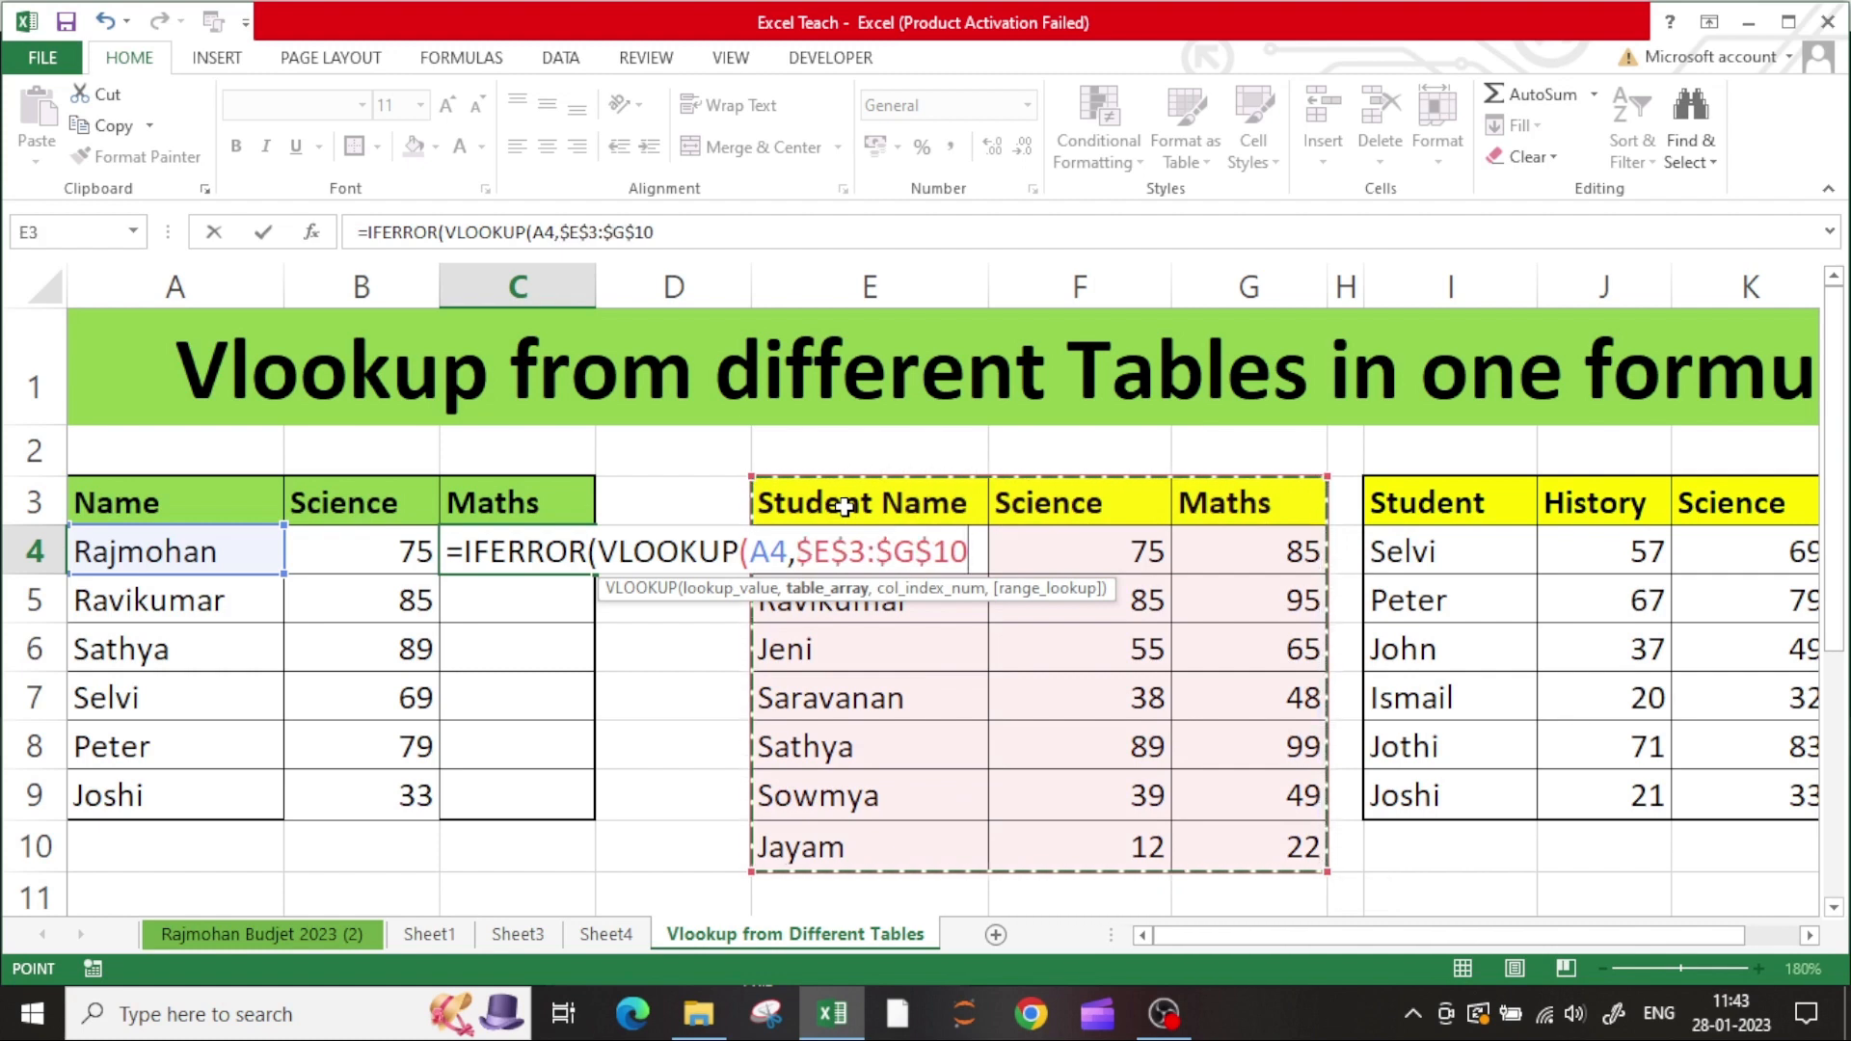
pyautogui.write(',')
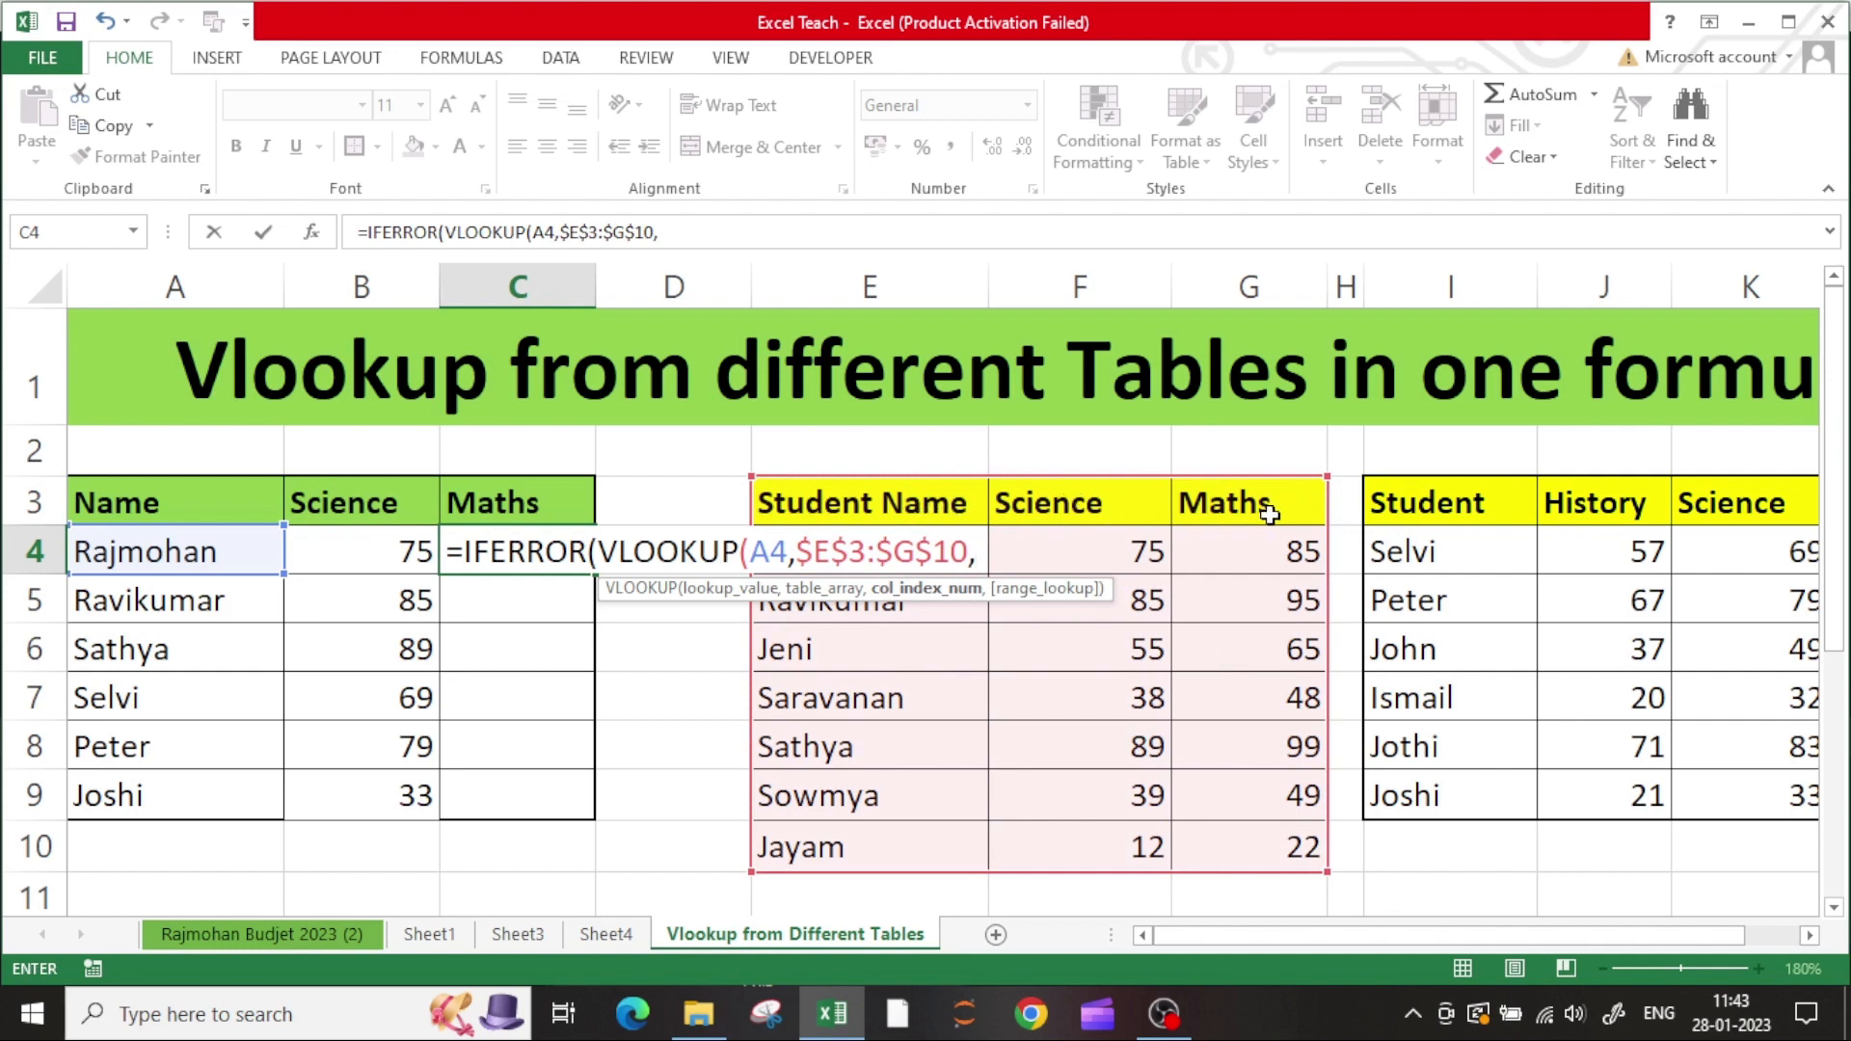
pyautogui.write('3,0')
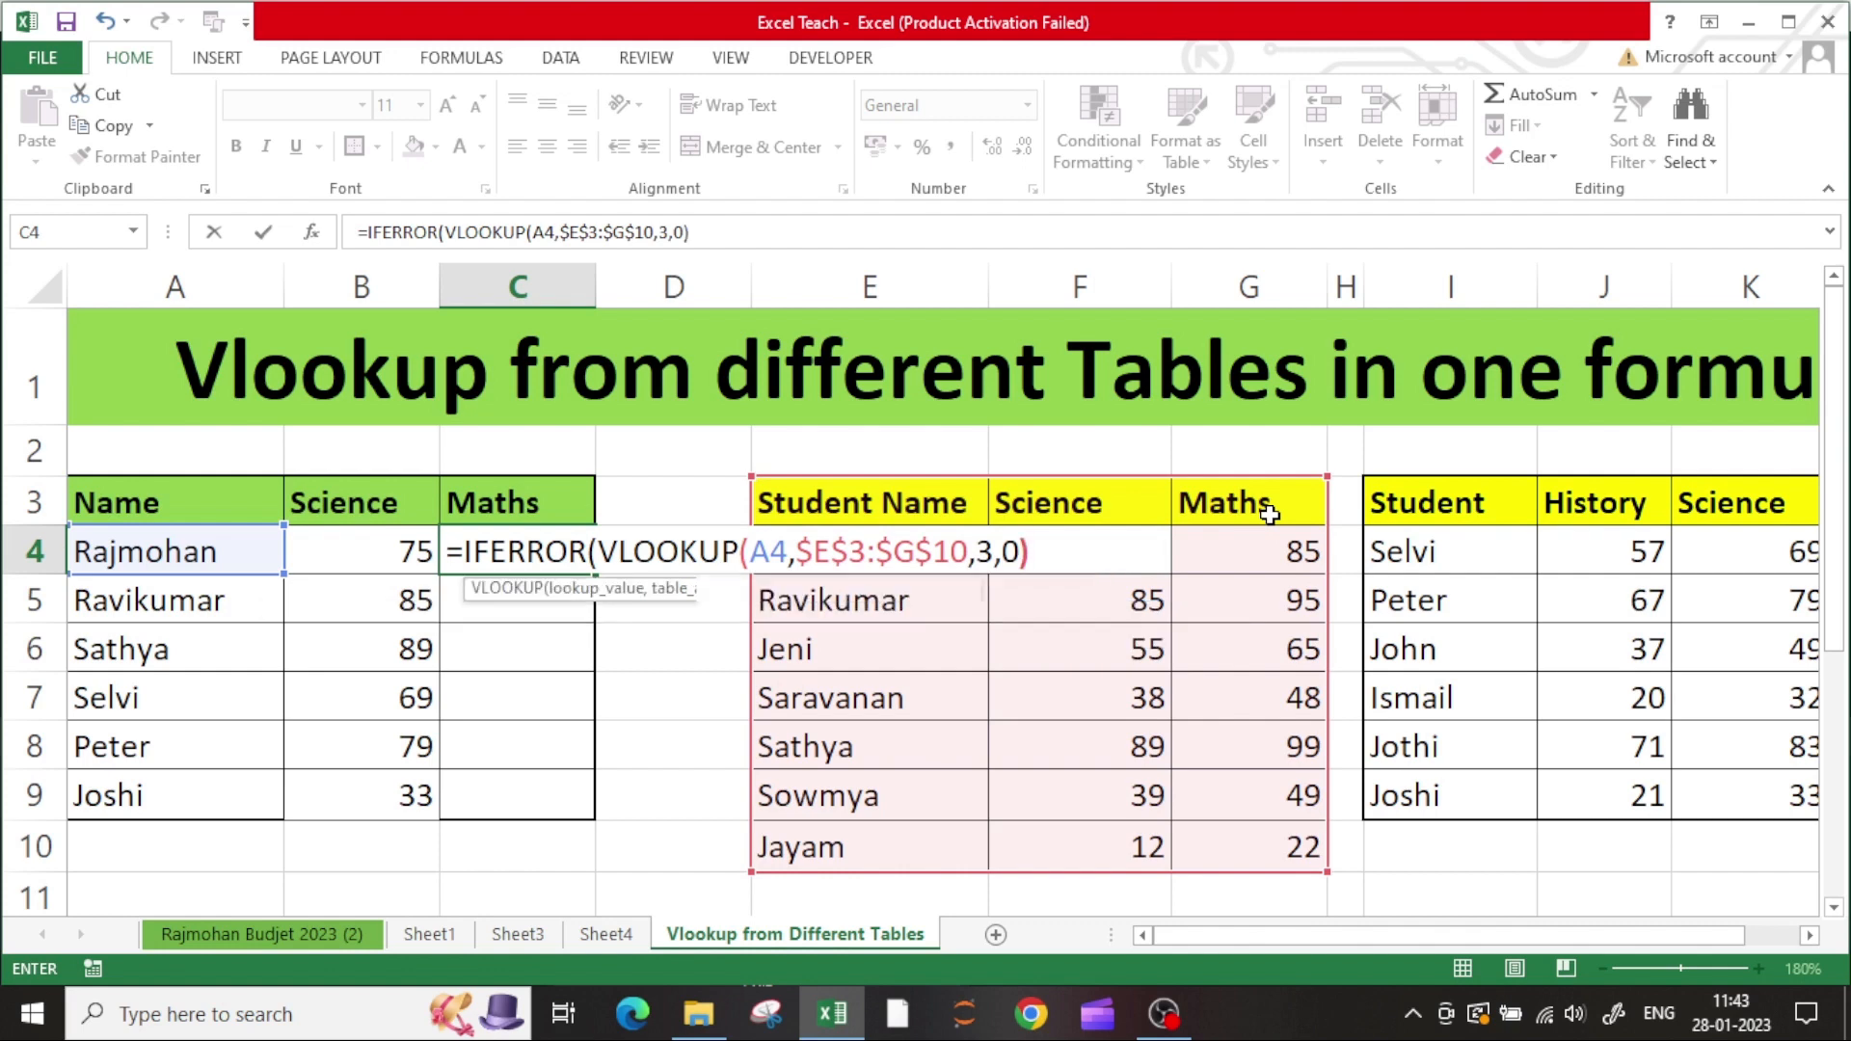
pyautogui.write('),')
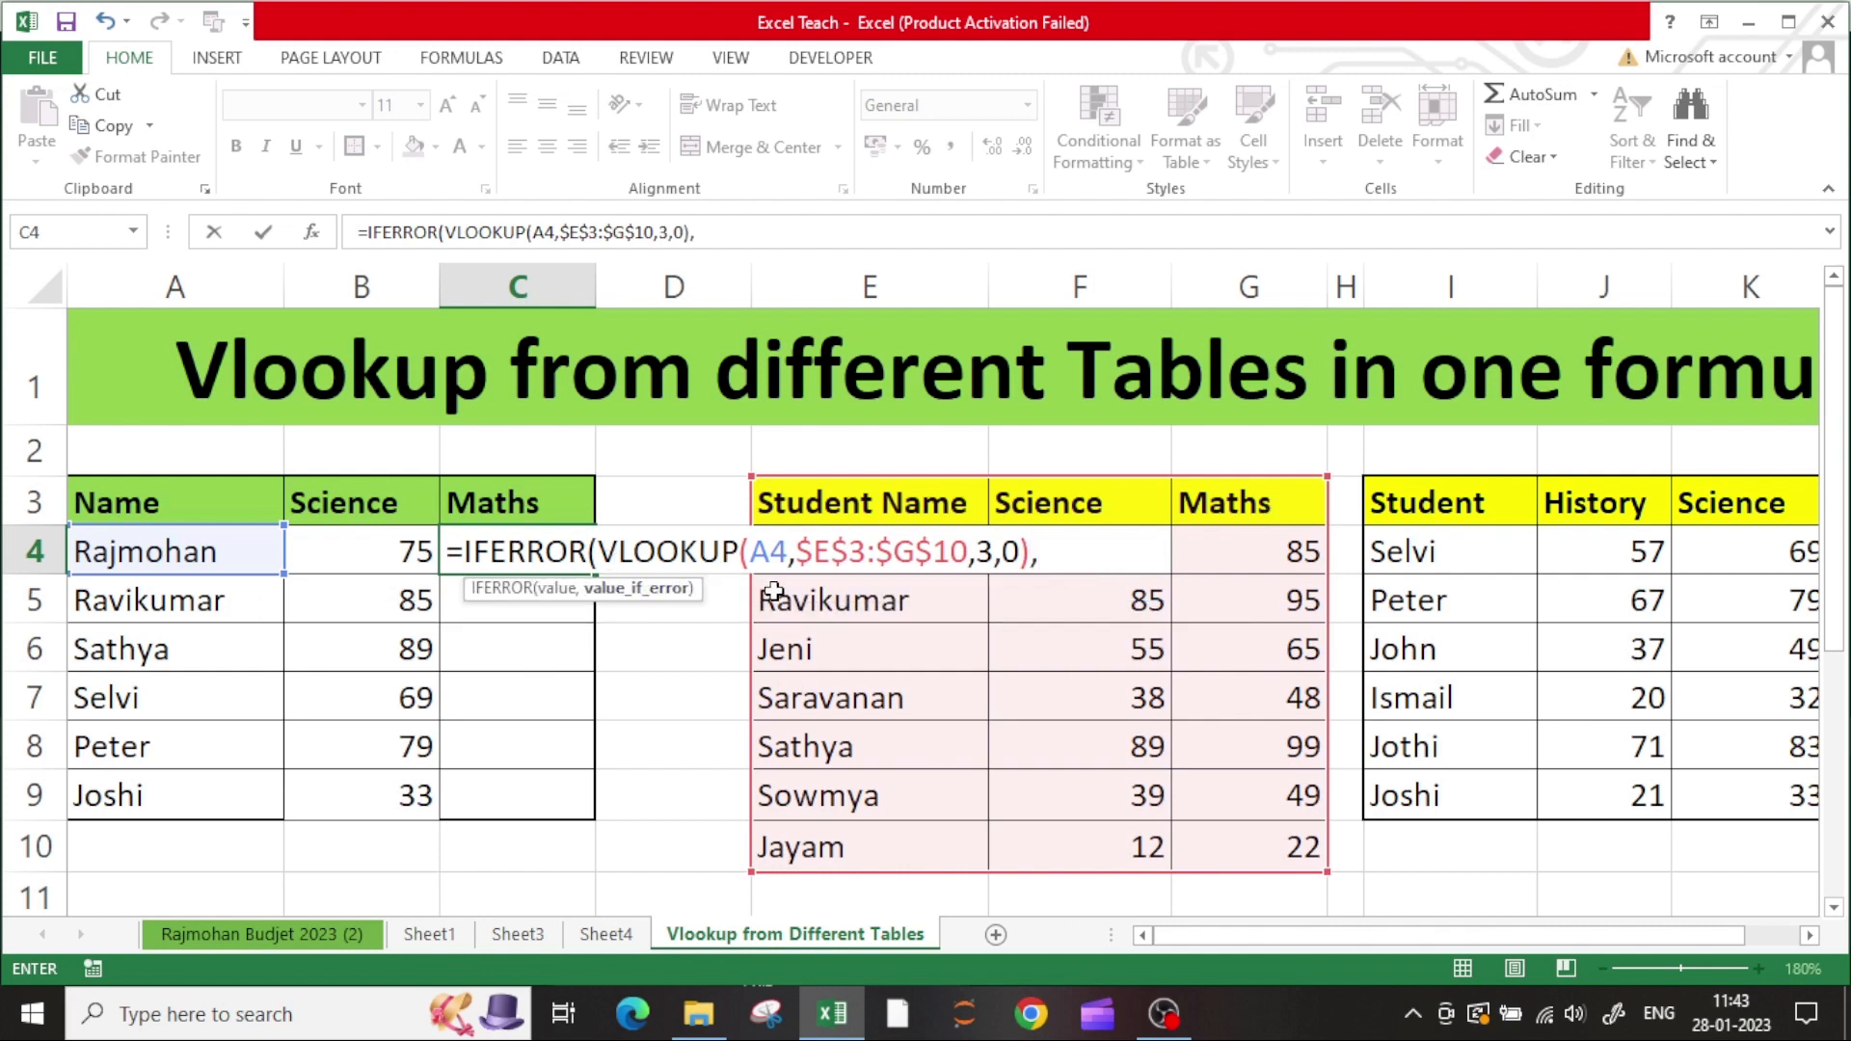
# - Add a second VLOOKUP as the value_if_error argument in C4, looking up A4 in the absolute range $I$3:$L$9
pyautogui.write('vl')
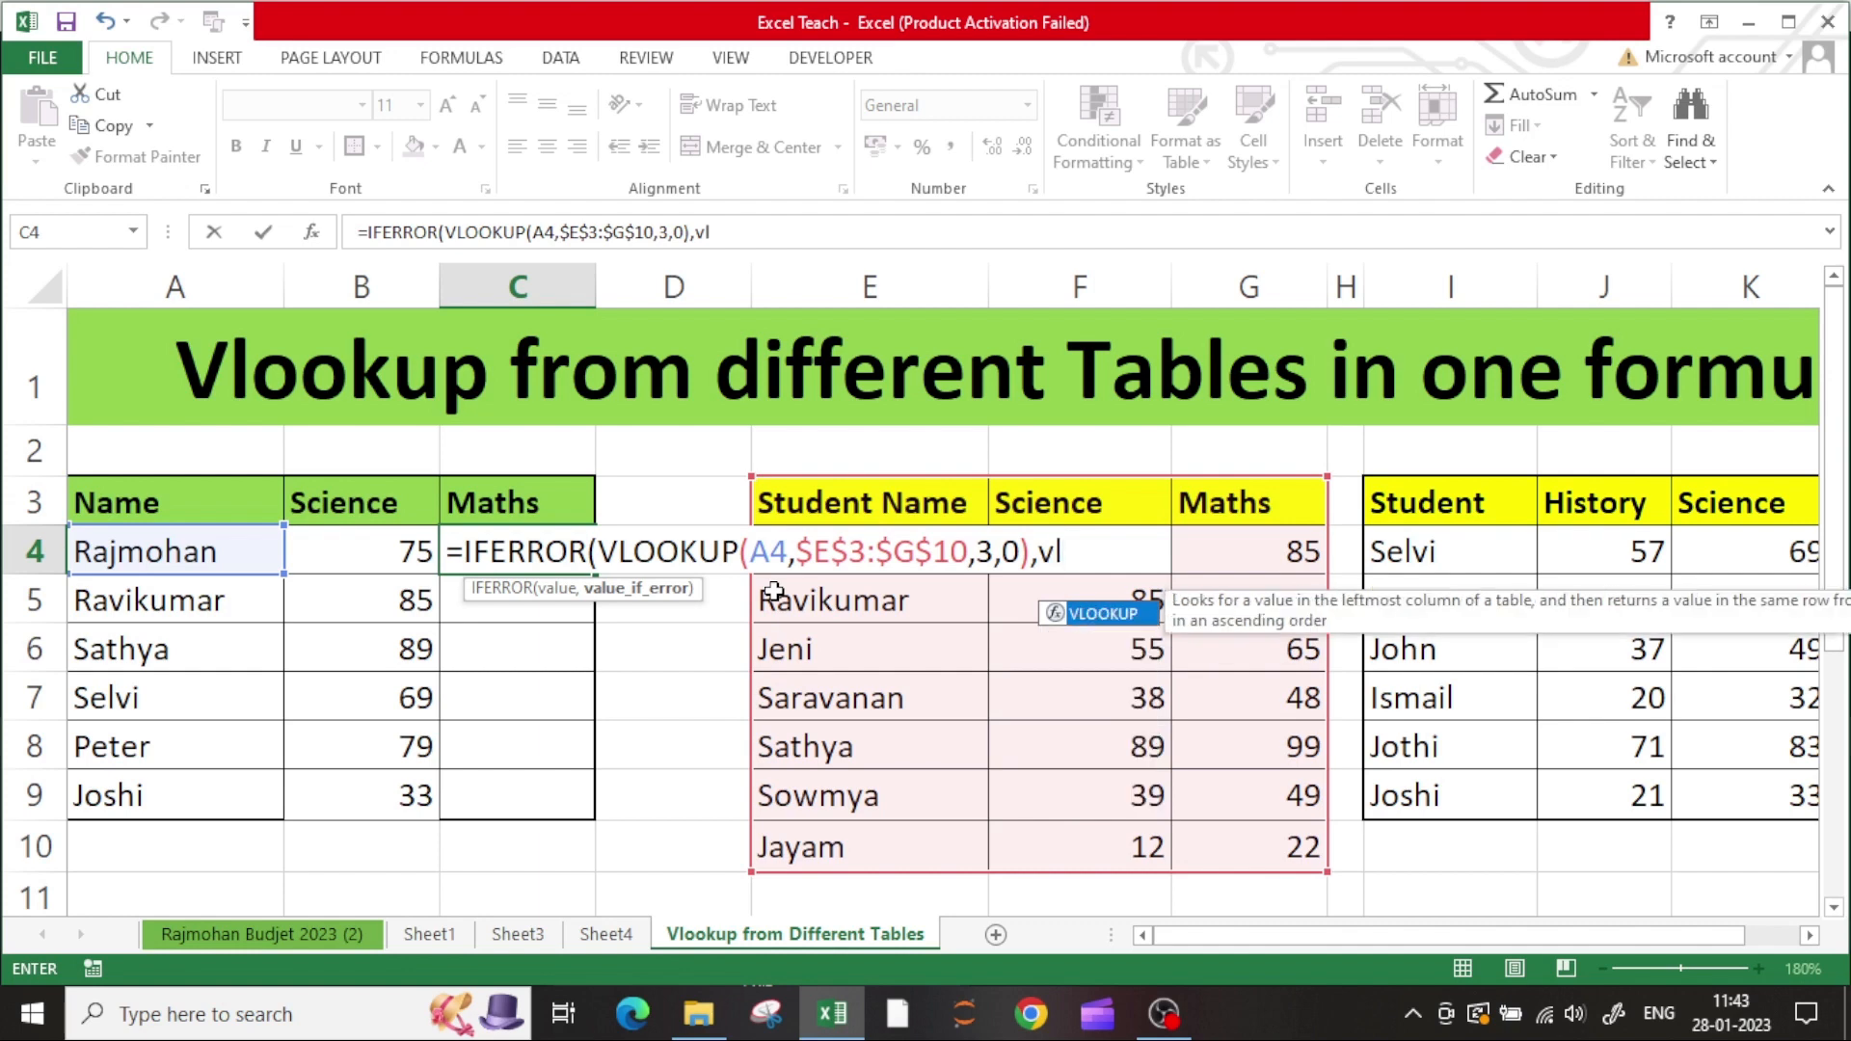
pyautogui.press('Tab')
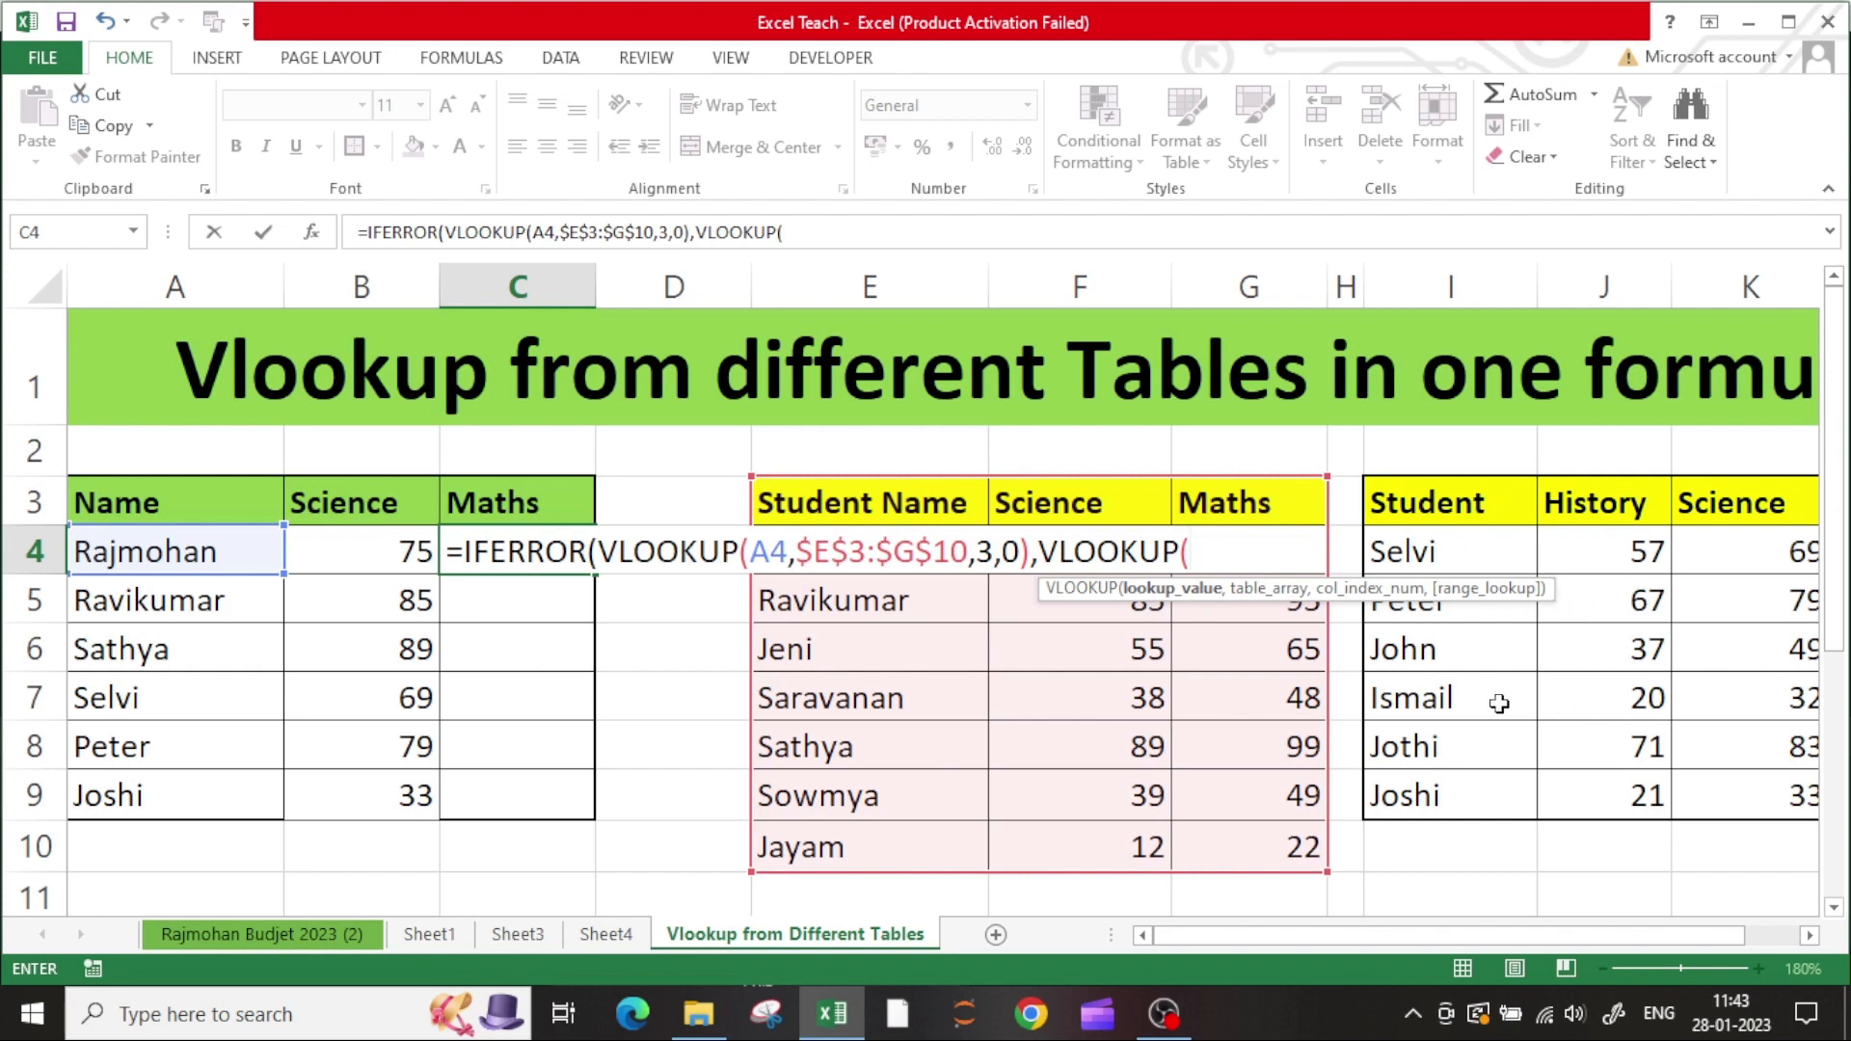
pyautogui.click(232, 547)
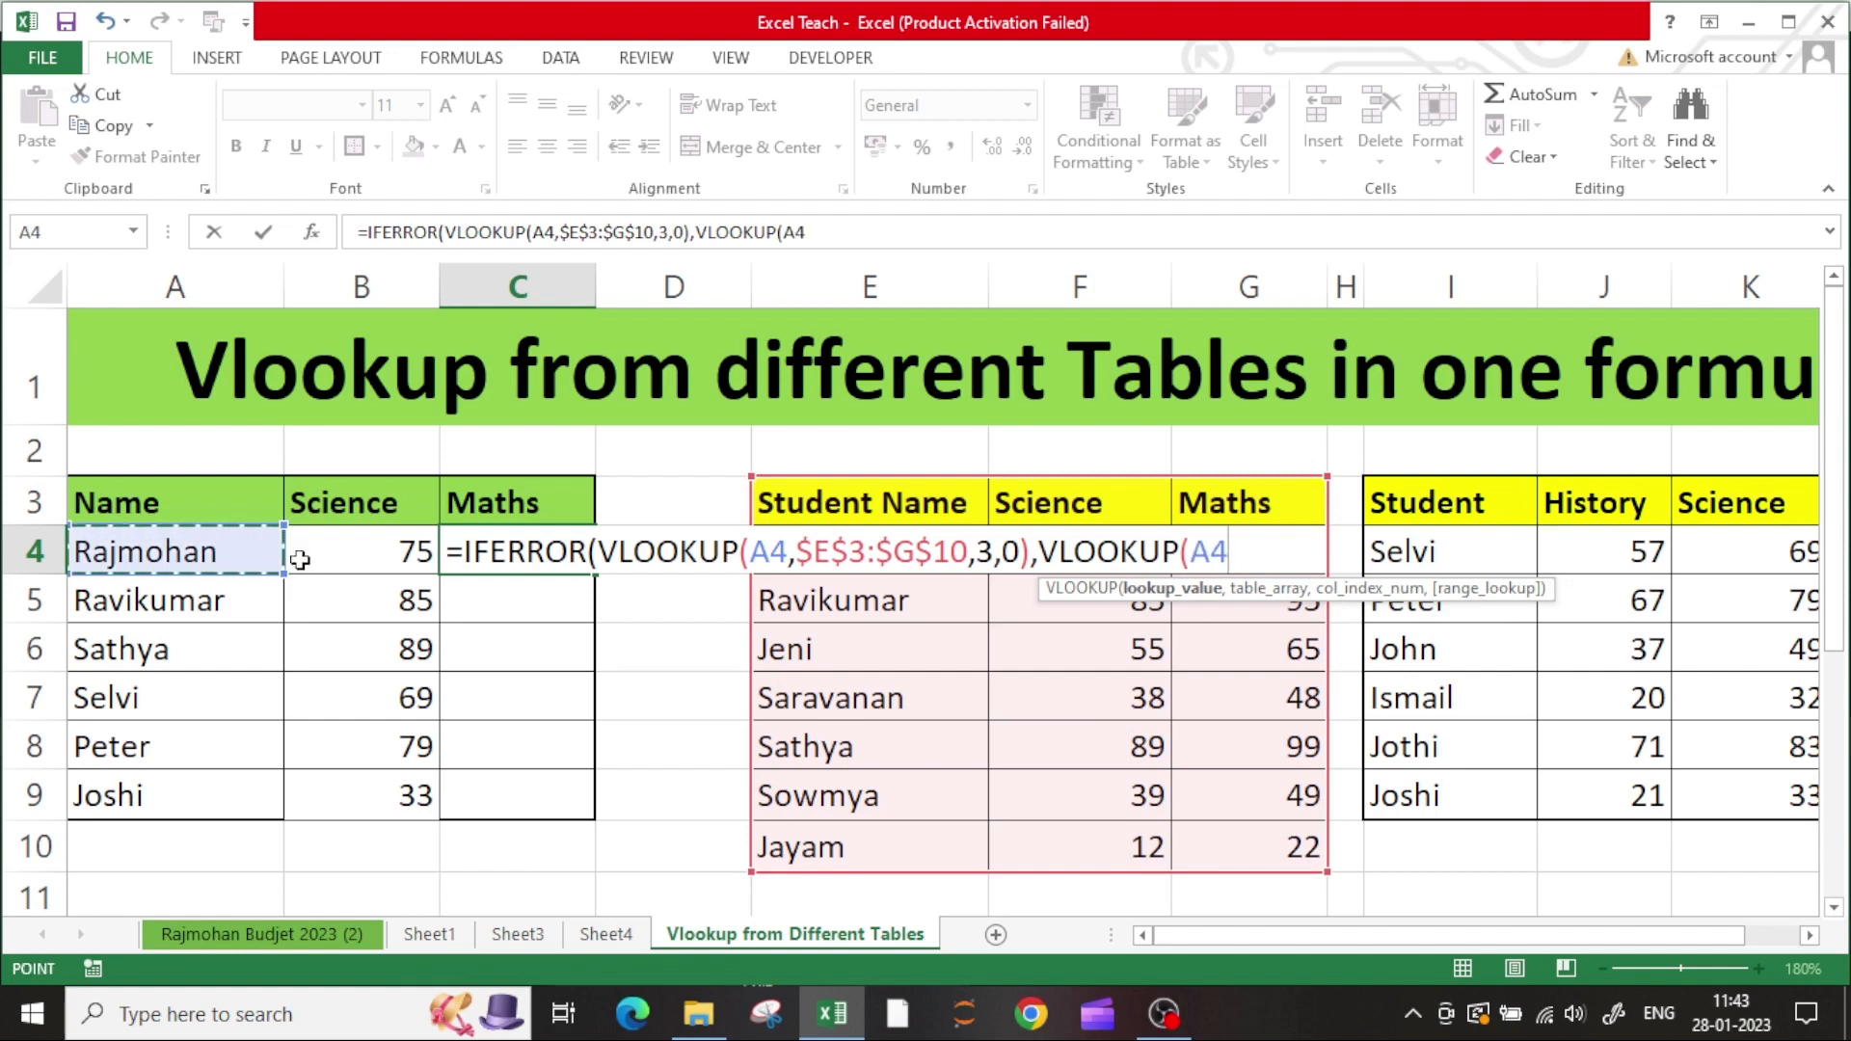
pyautogui.write(',')
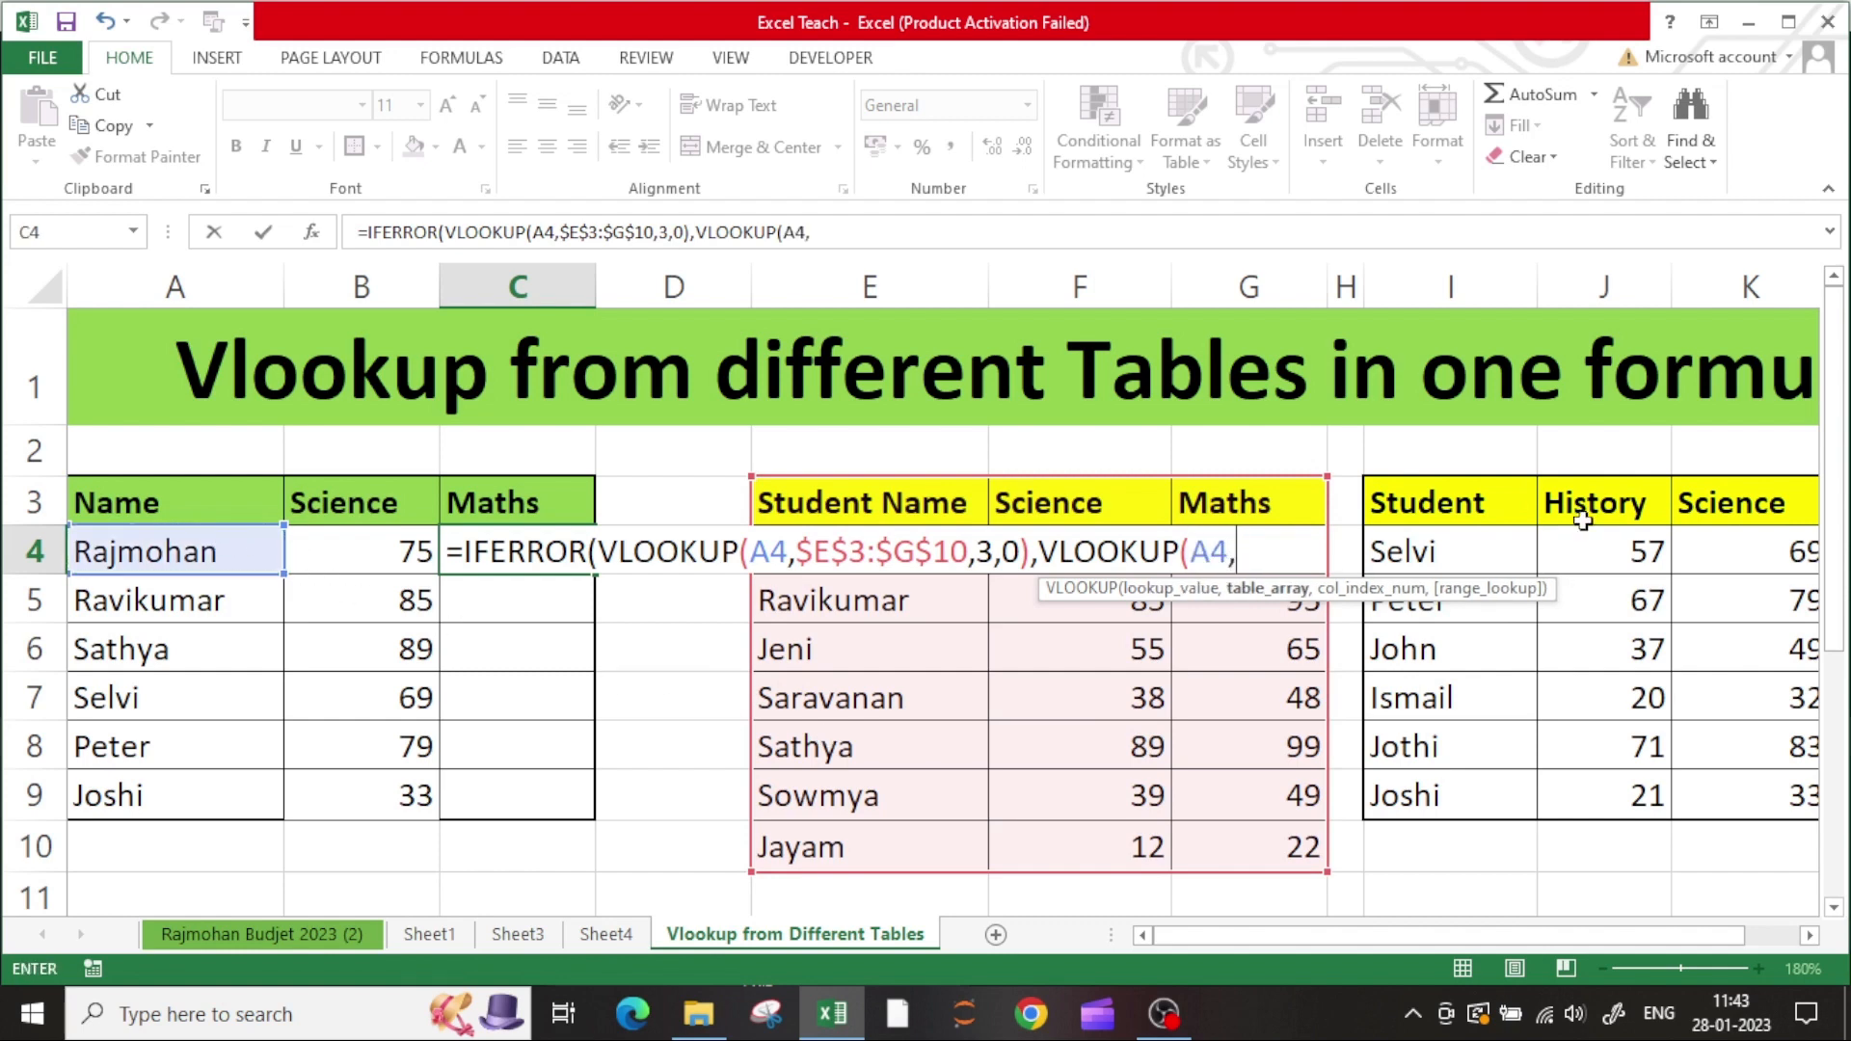
pyautogui.click(1472, 494)
pyautogui.moveTo(1472, 494); pyautogui.dragTo(1697, 795)
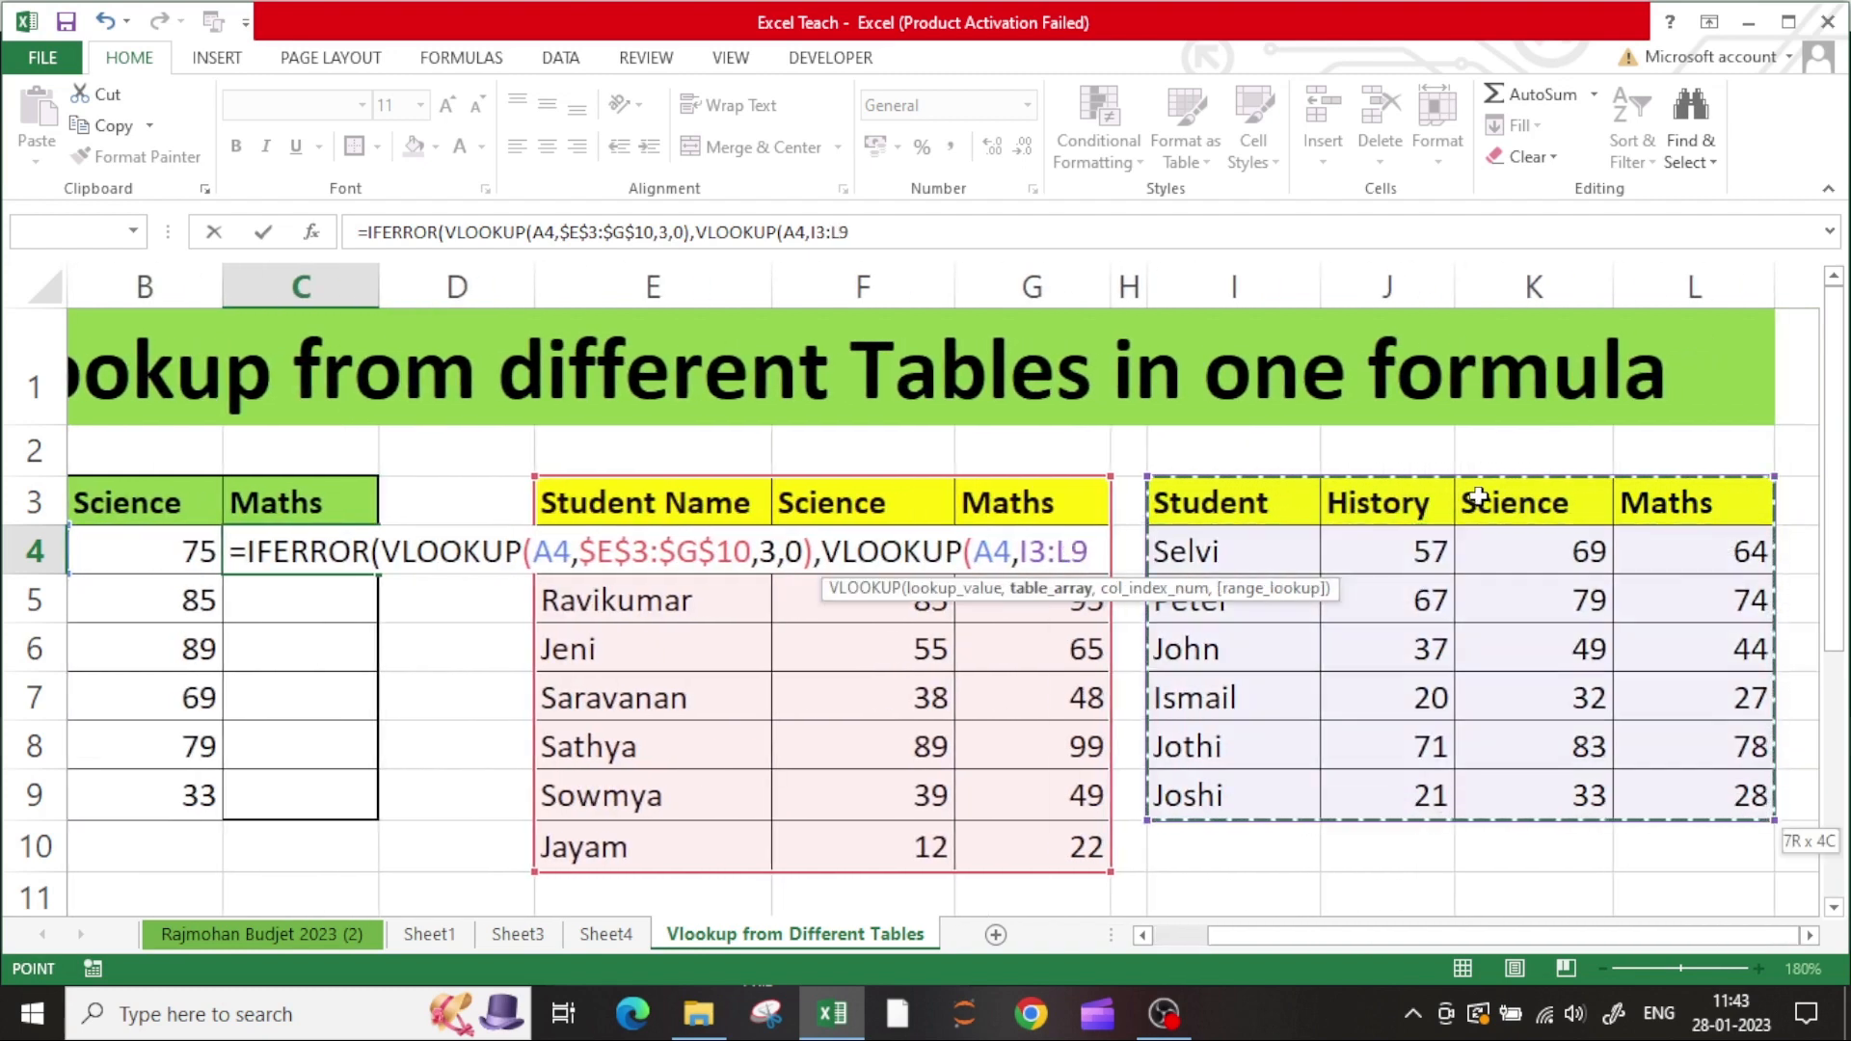
pyautogui.press('F4')
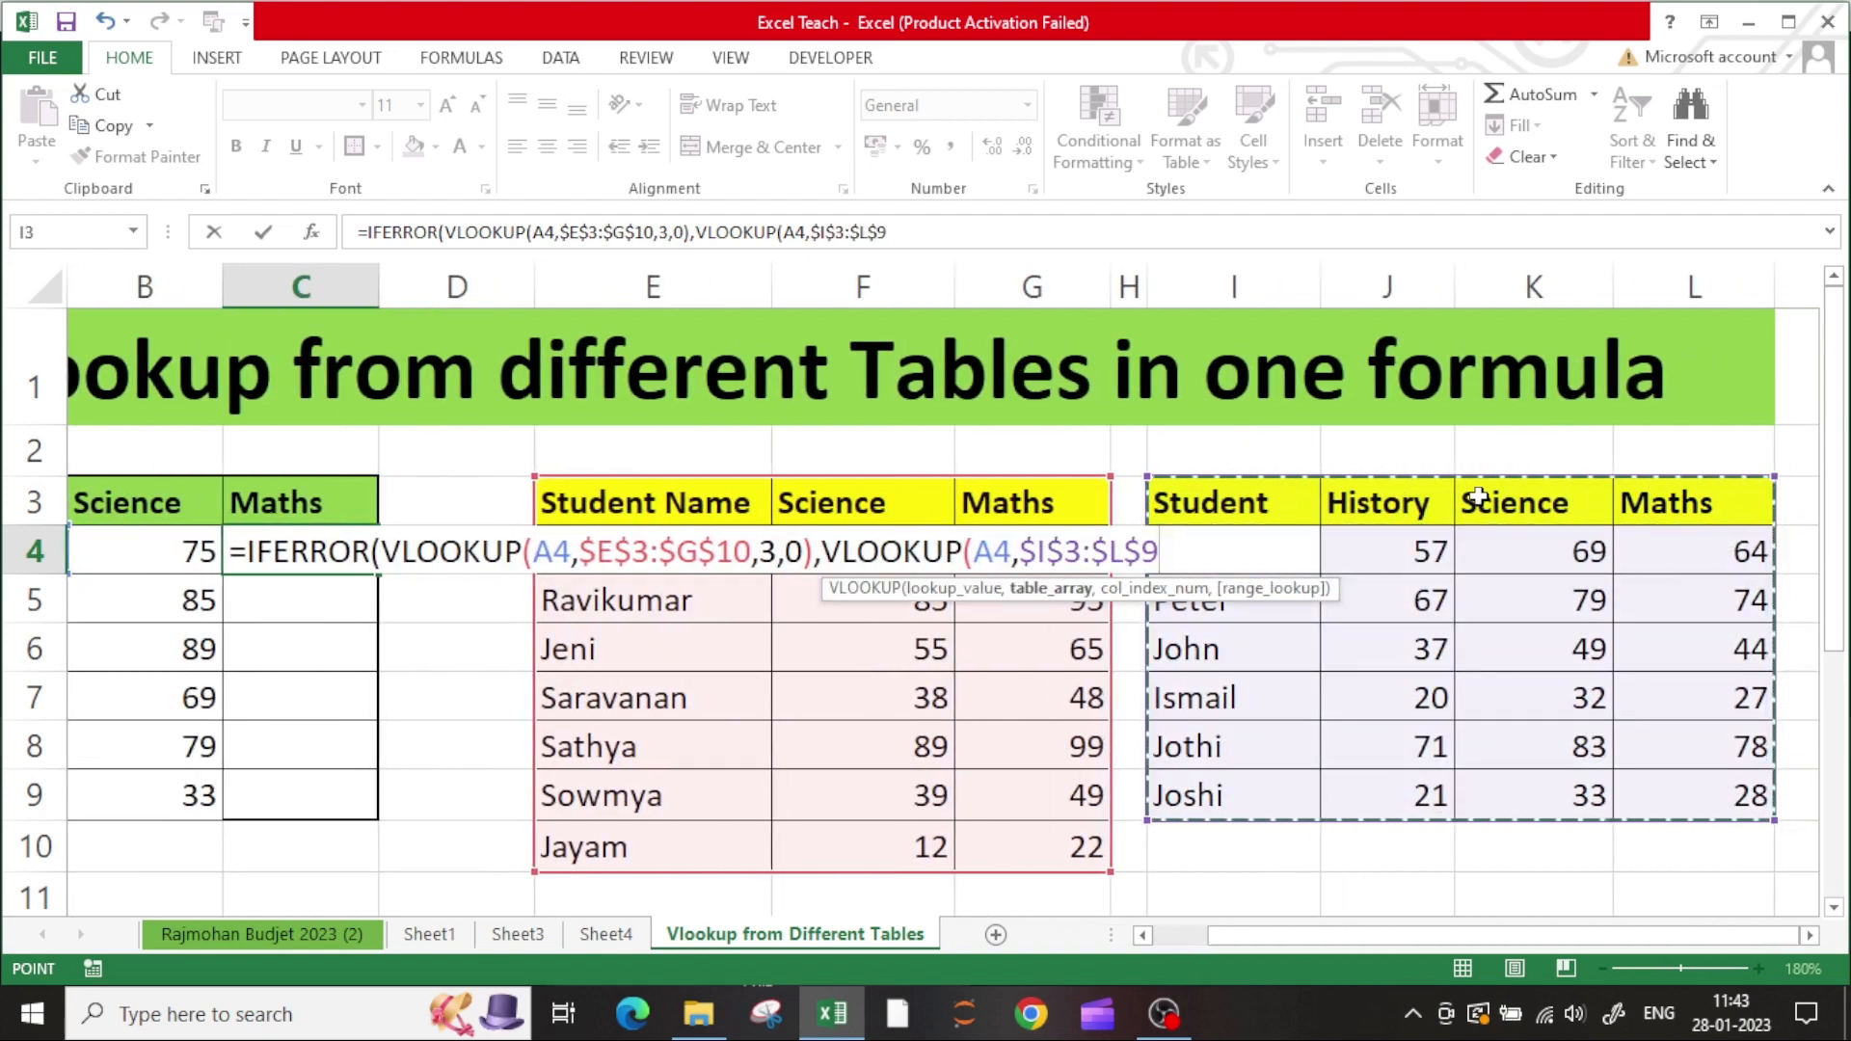
pyautogui.write(',')
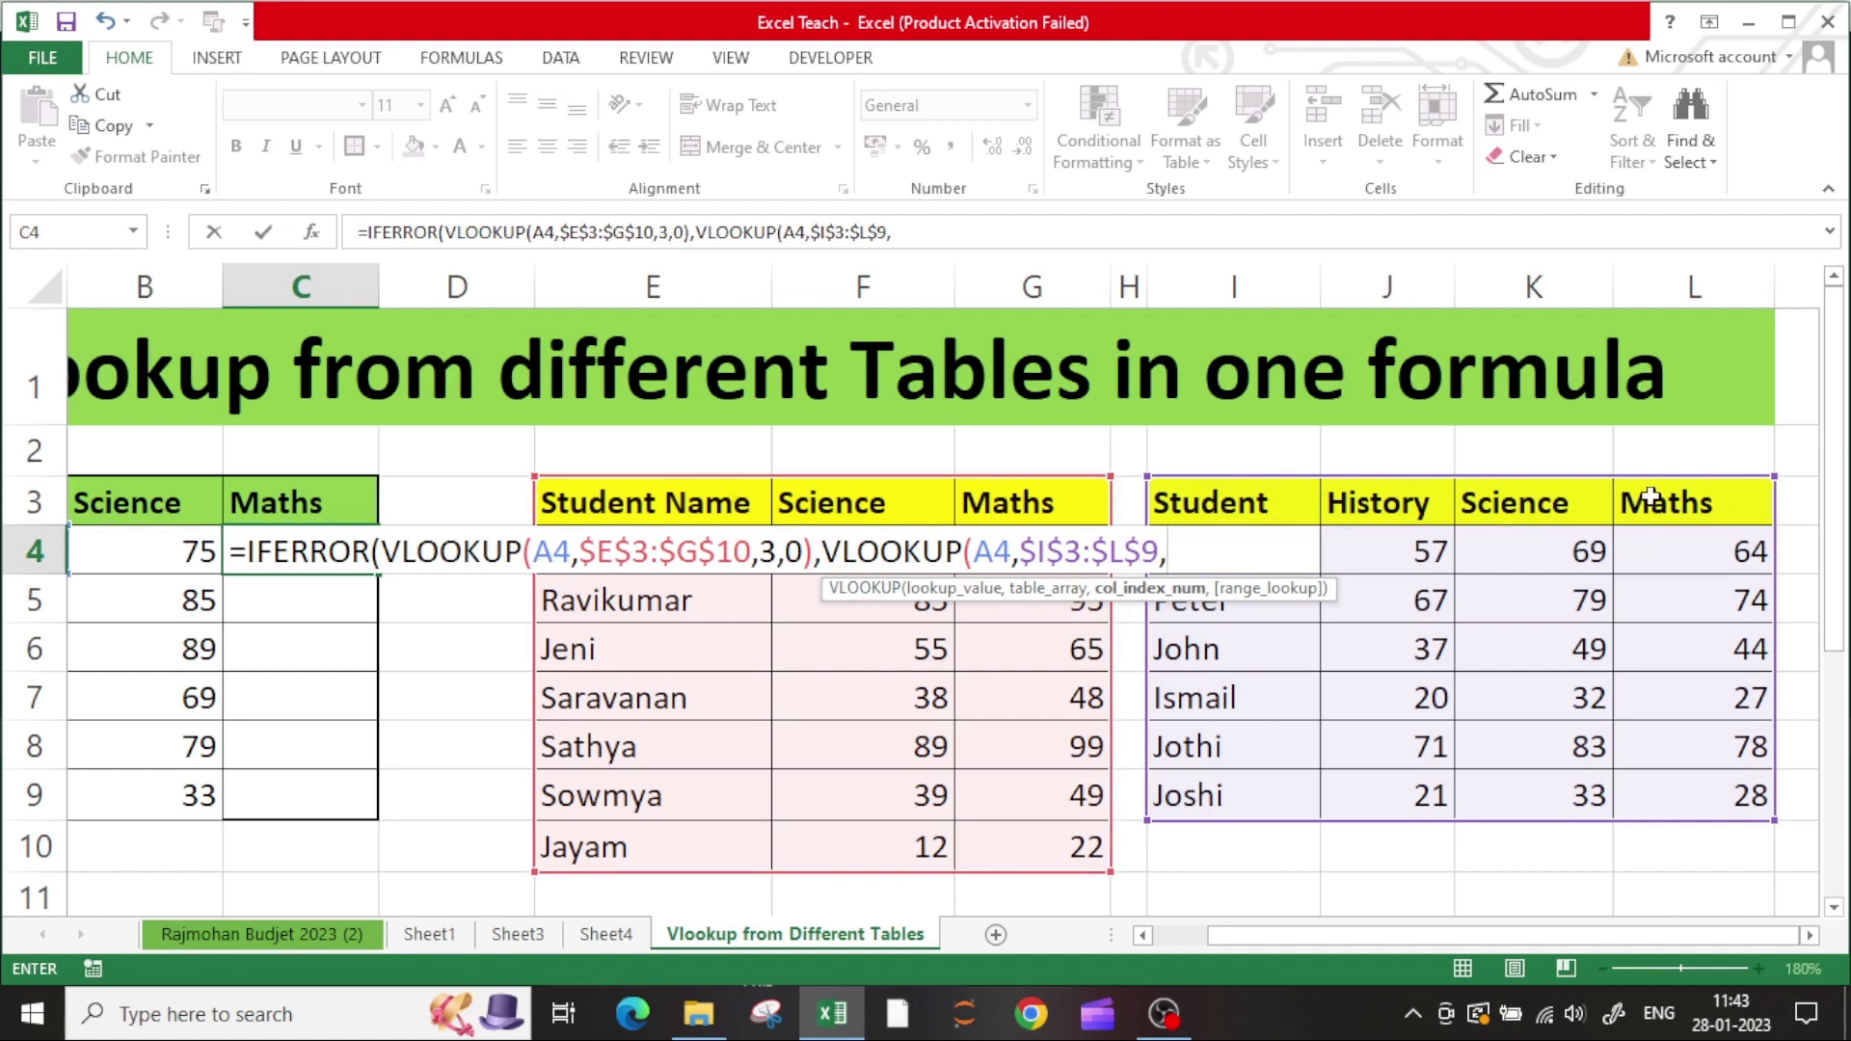
# - Finish the second VLOOKUP with column index 4 and range lookup 0, then enter the C4 formula and accept the closing-parenthesis correction
pyautogui.write('4,')
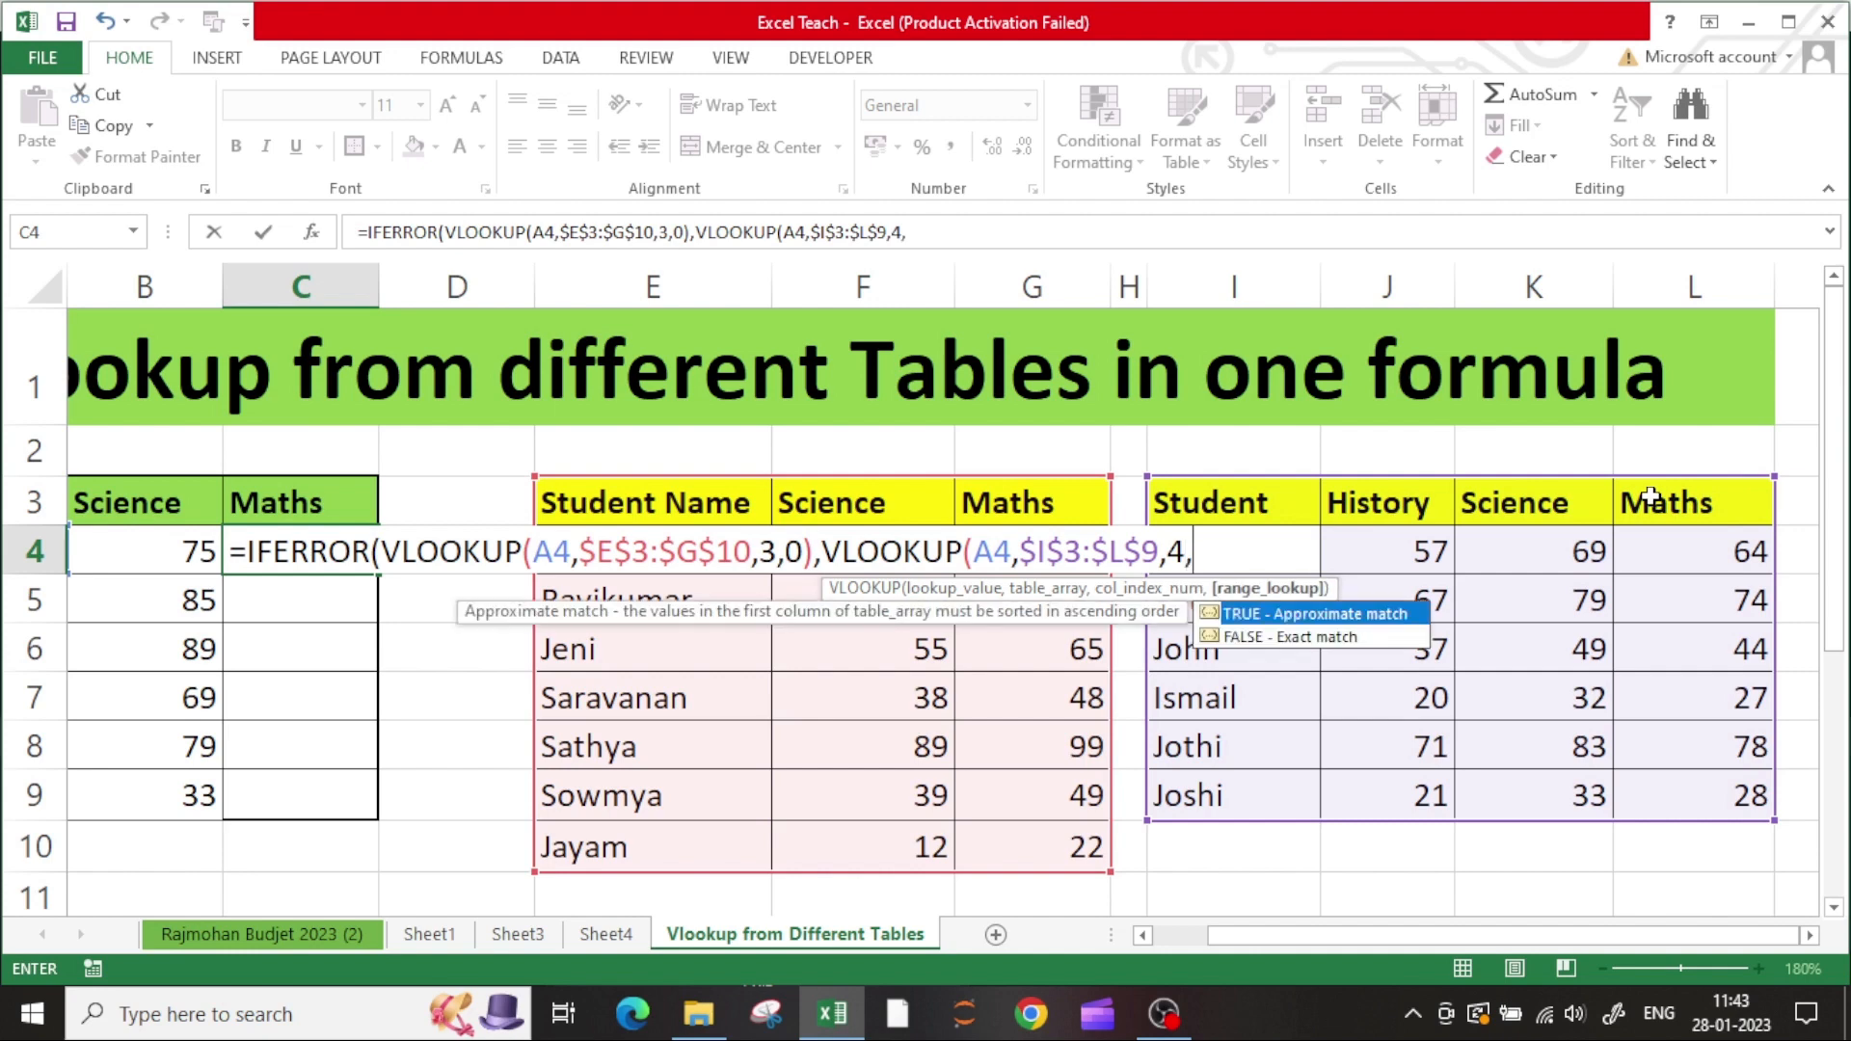
pyautogui.write('0)')
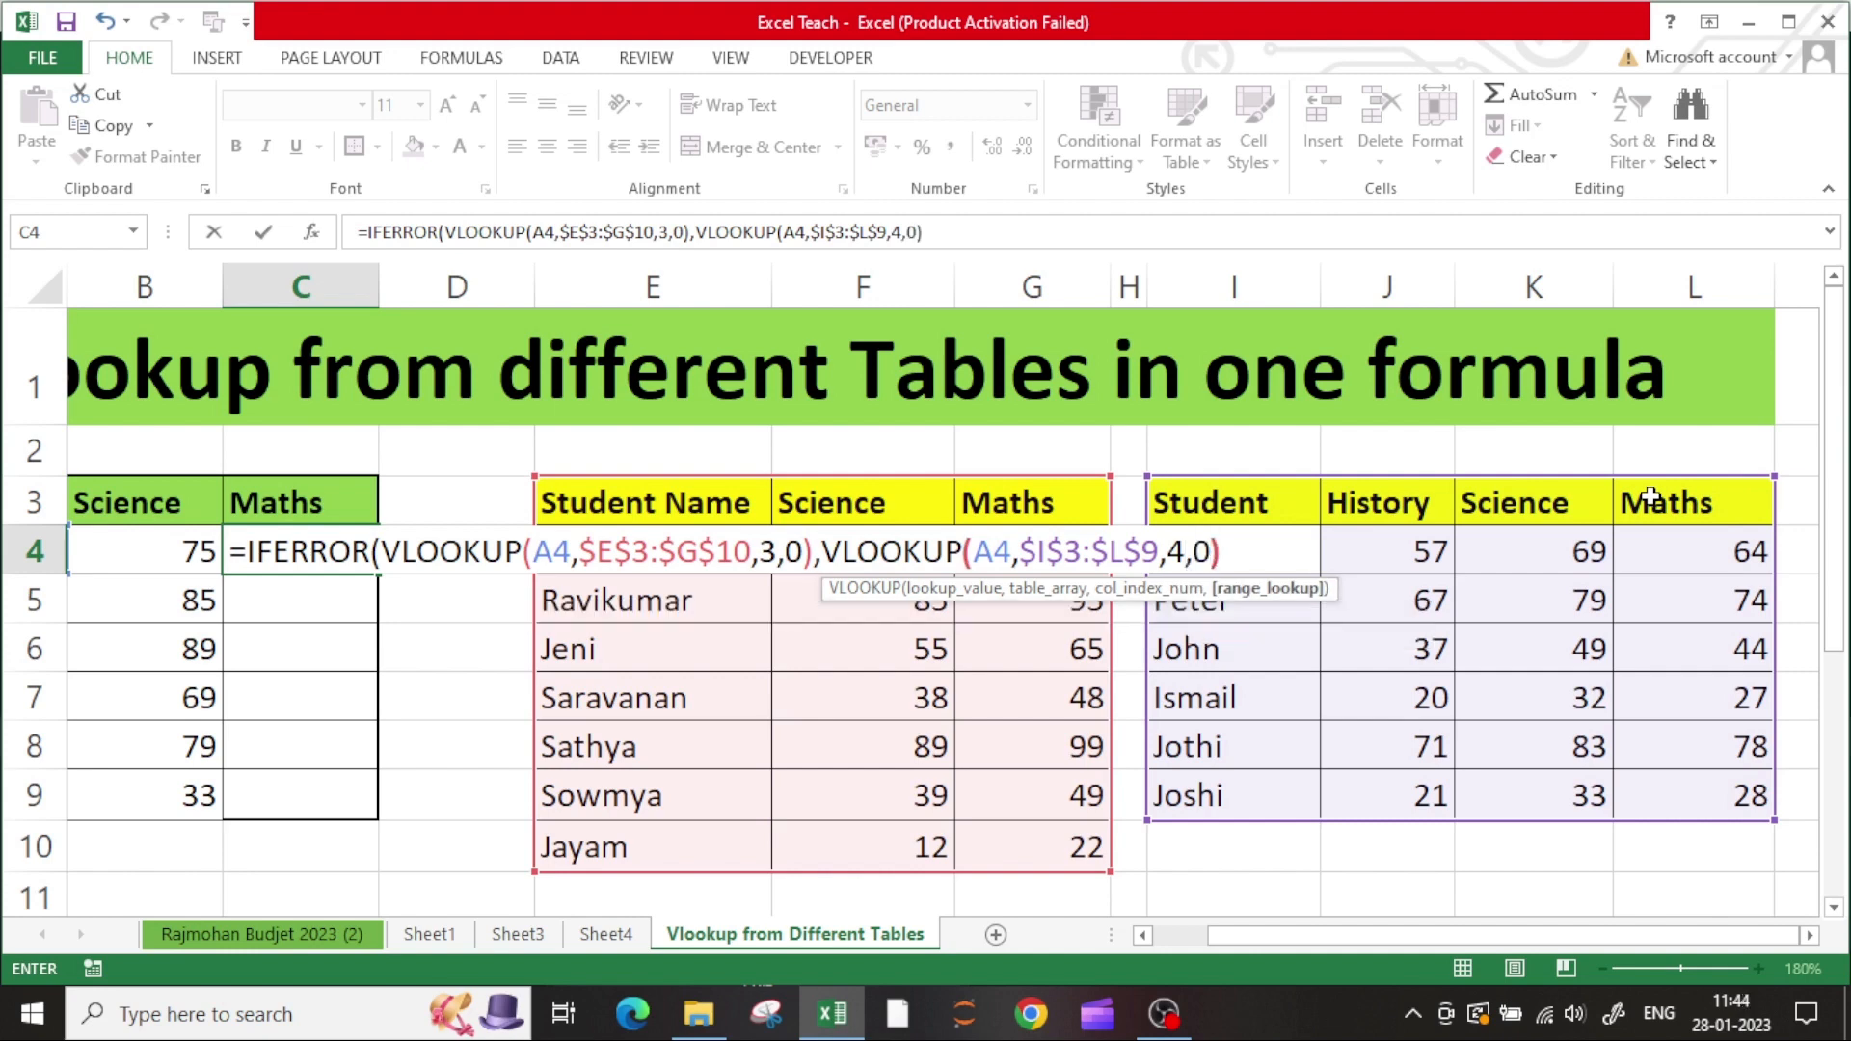
pyautogui.press('Return')
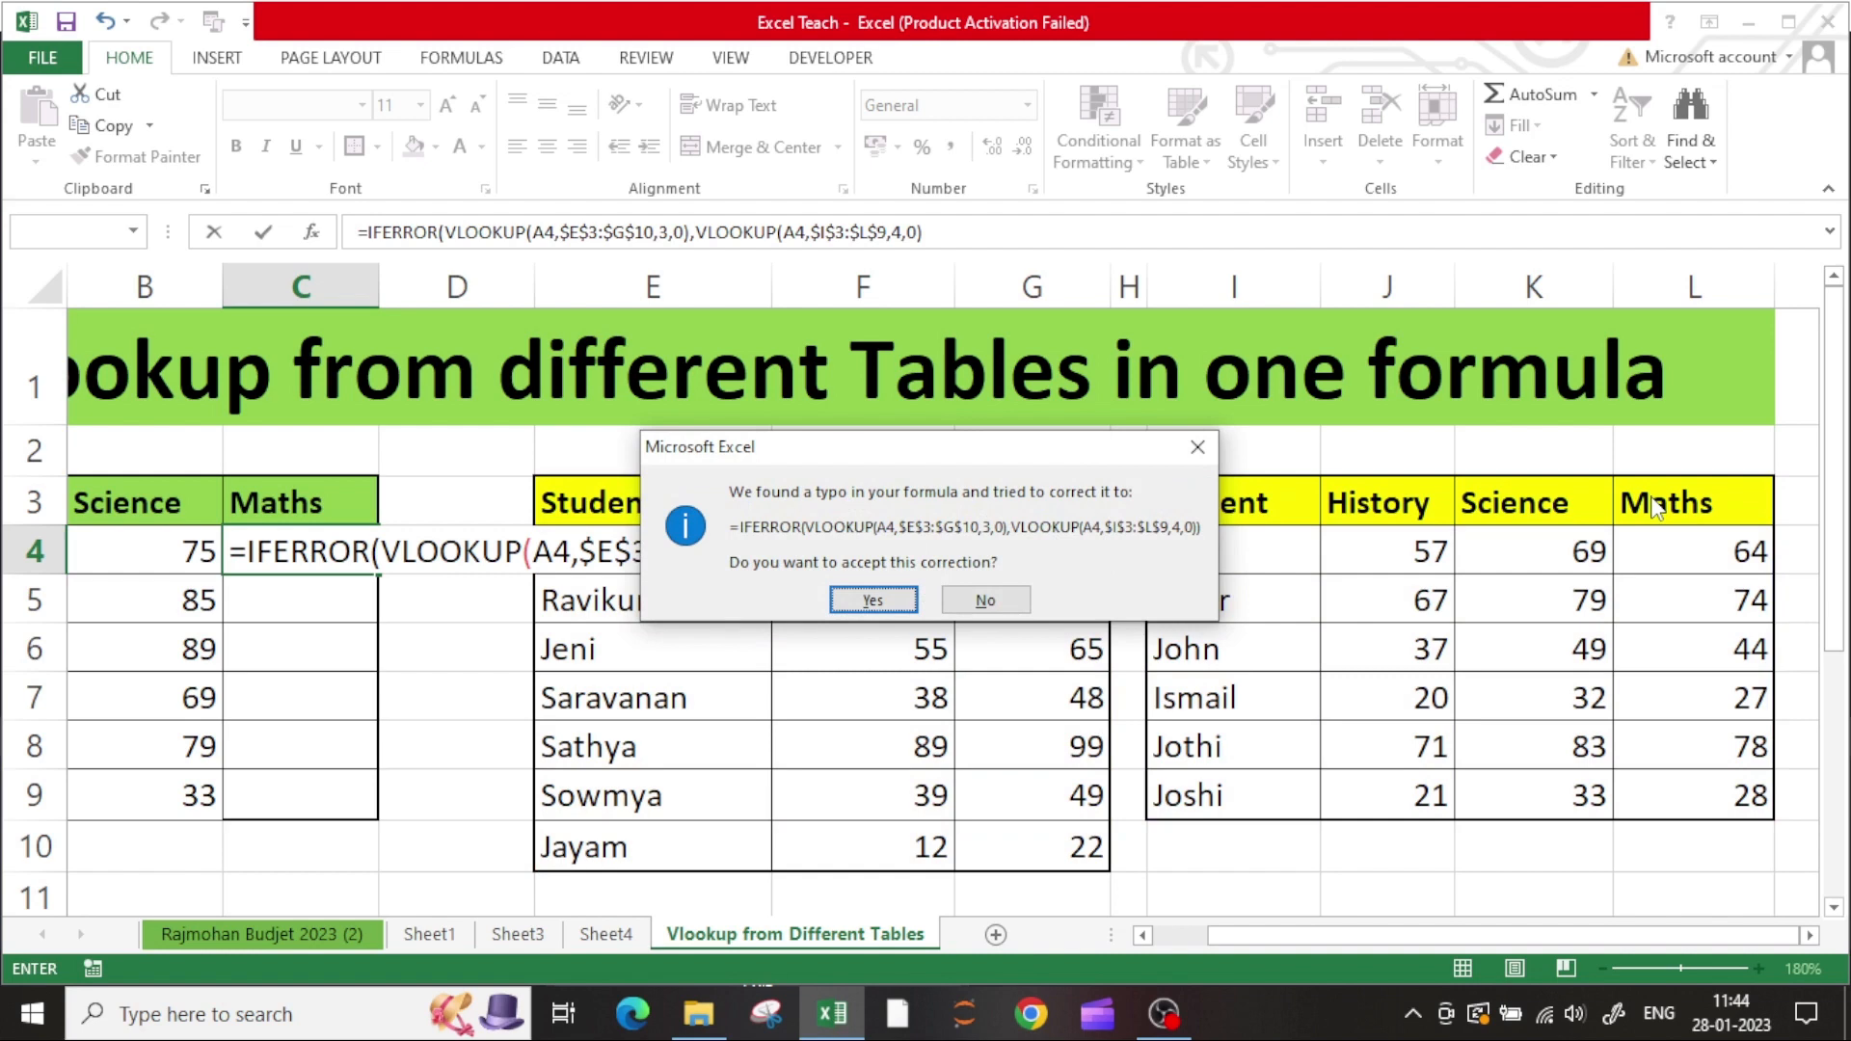
pyautogui.press('Return')
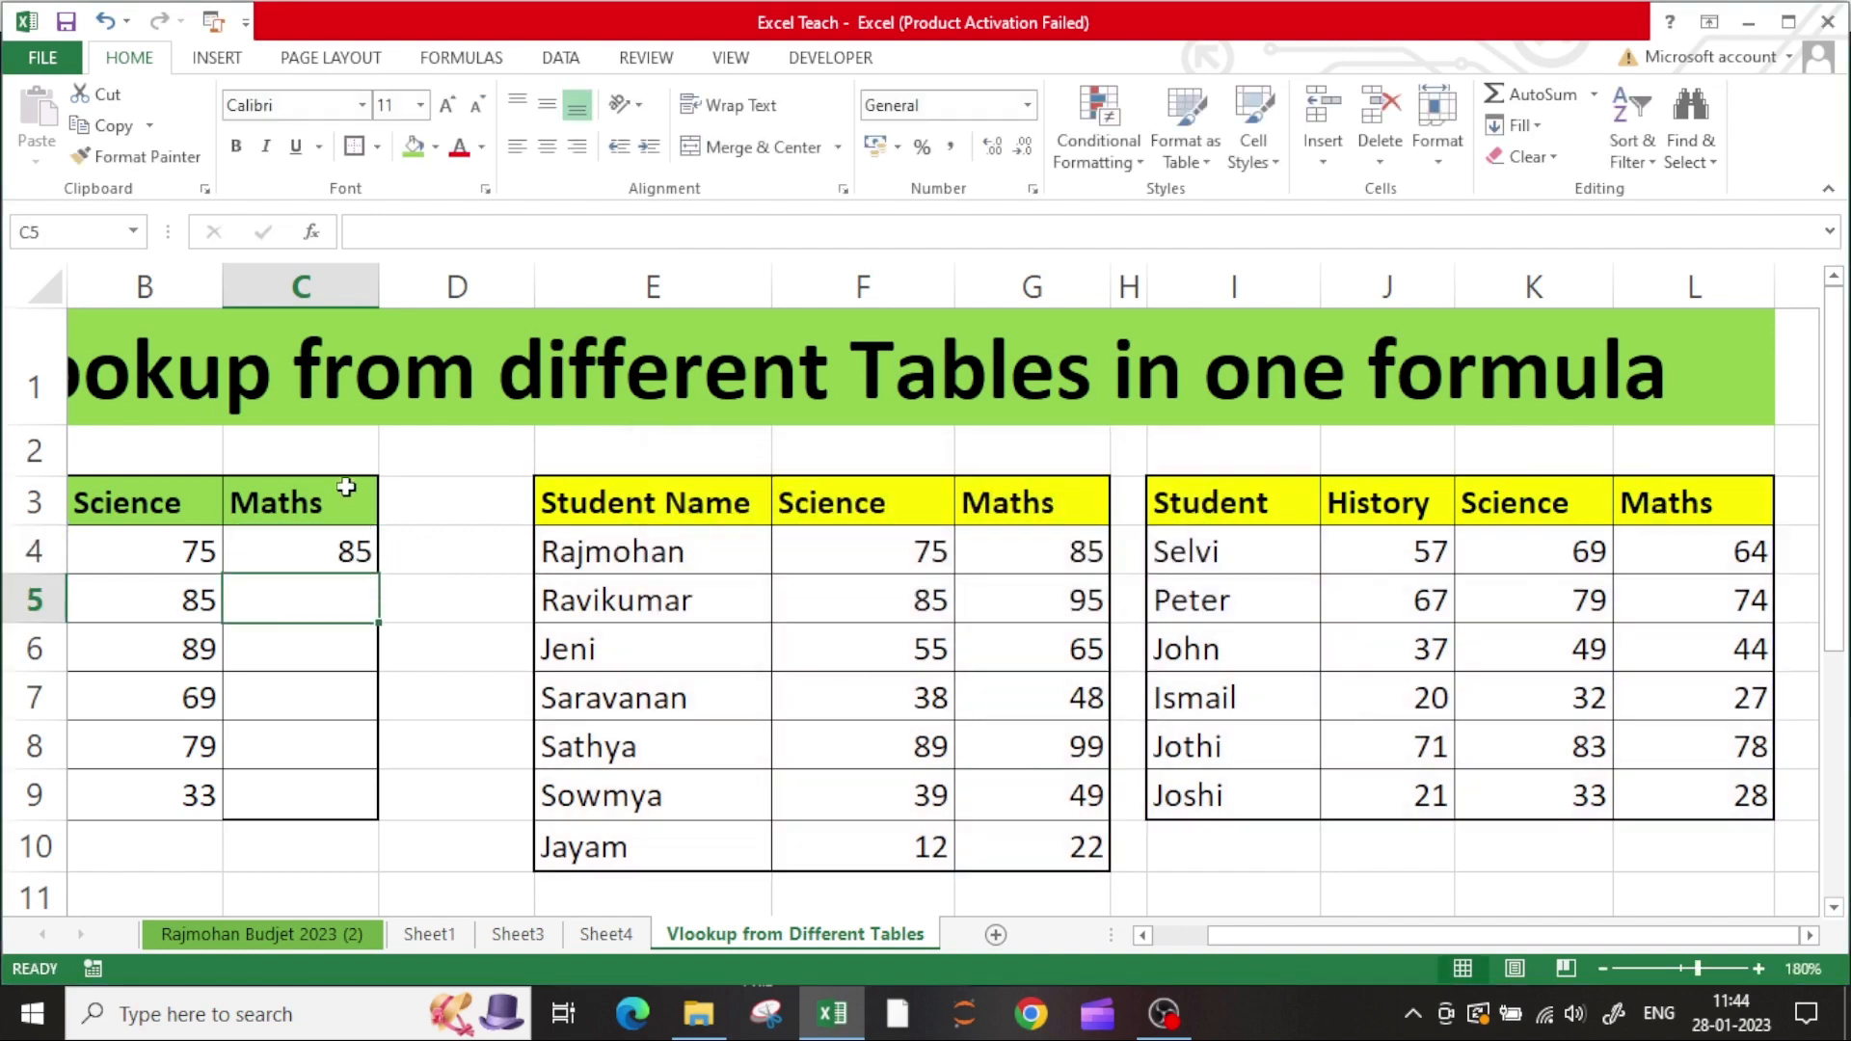
# - Fill the C4 formula down the Maths column to C9
pyautogui.click(335, 559)
pyautogui.doubleClick(378, 579)
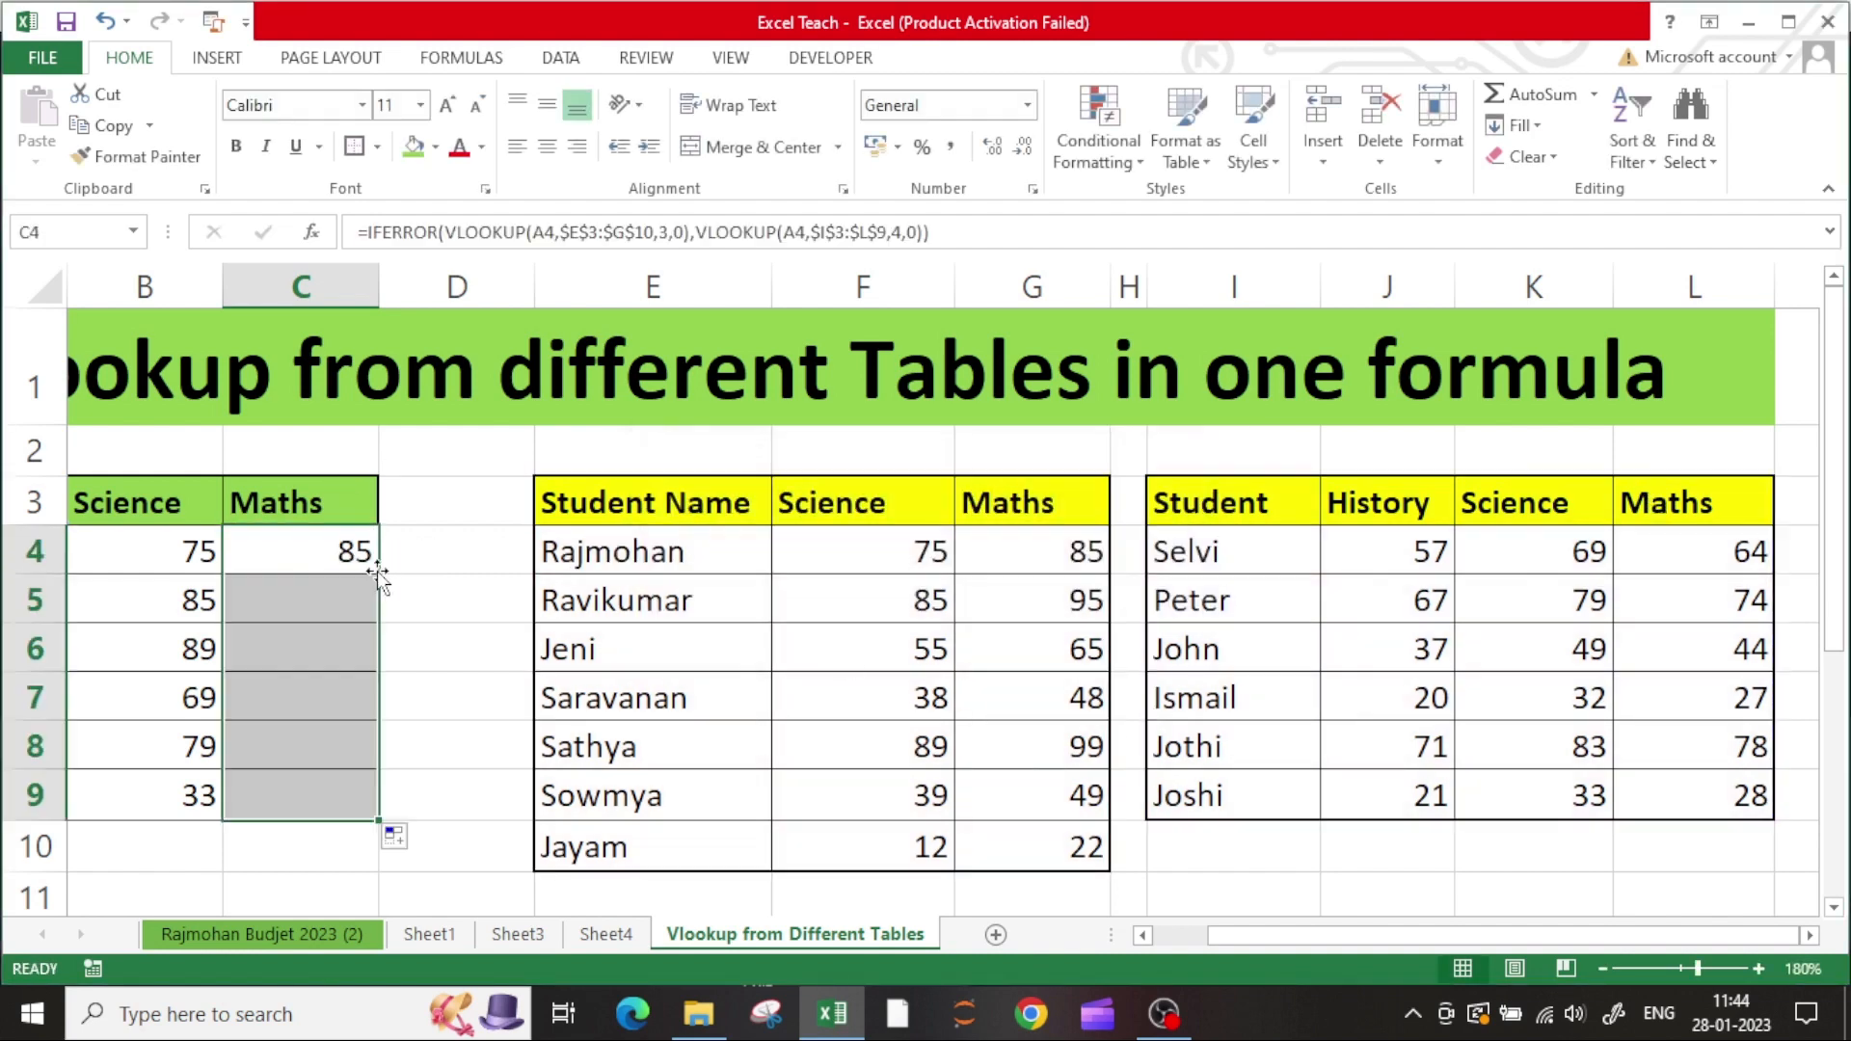
pyautogui.click(436, 571)
# - Compare the Maths result in C6 with the same student's Maths mark in G8 of the first source table
pyautogui.press('Left')
pyautogui.press('Left')
pyautogui.press('Left')
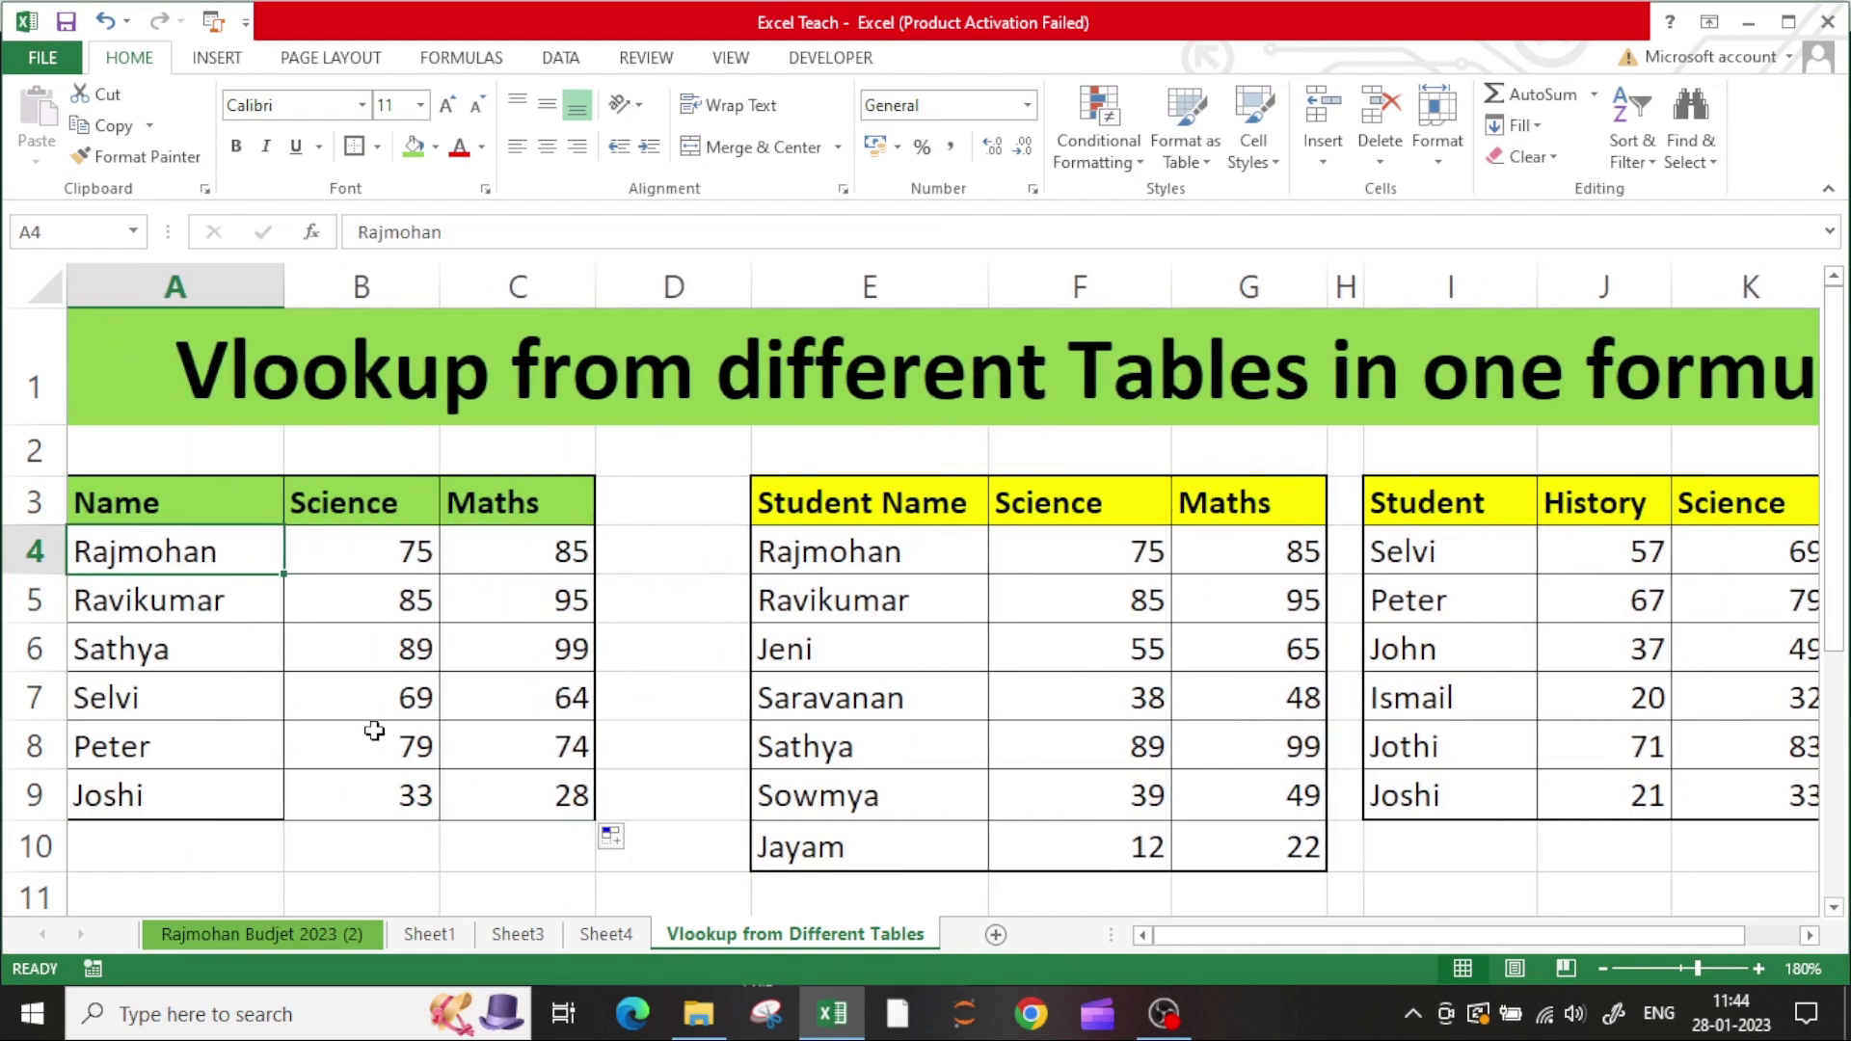
pyautogui.click(216, 652)
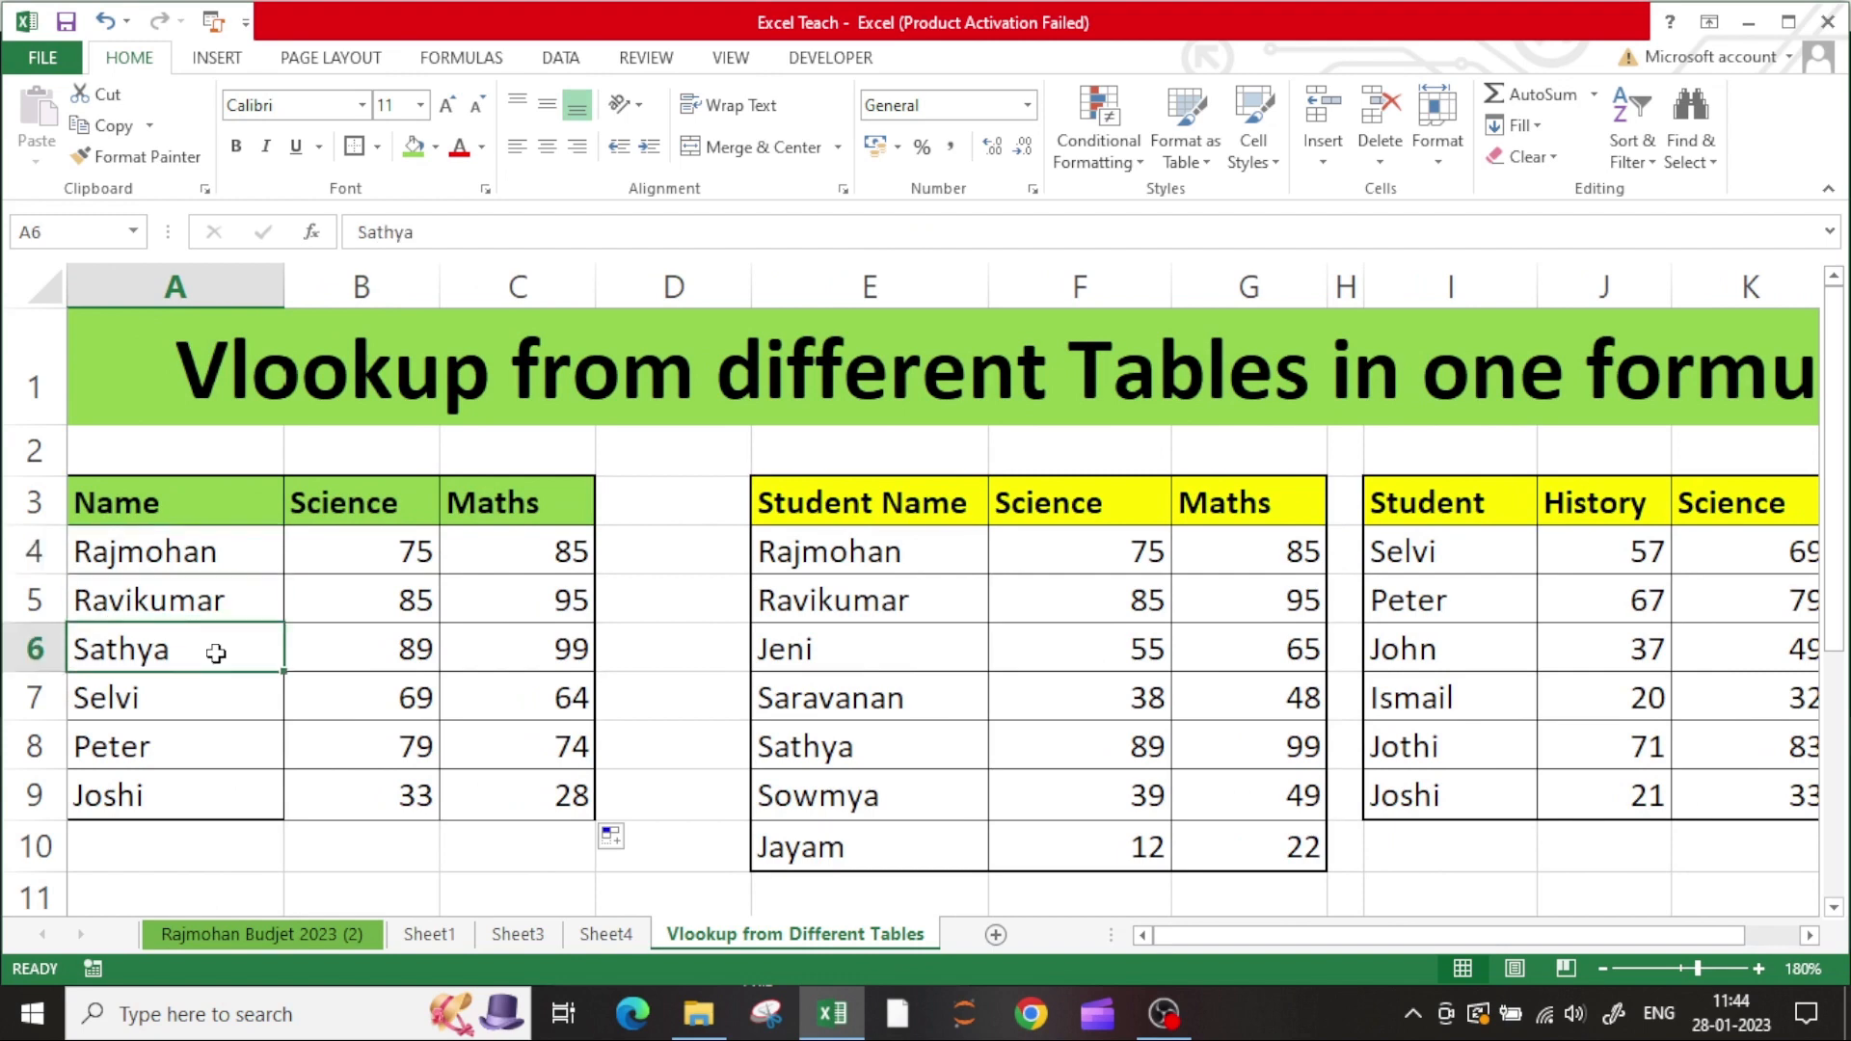
pyautogui.click(530, 648)
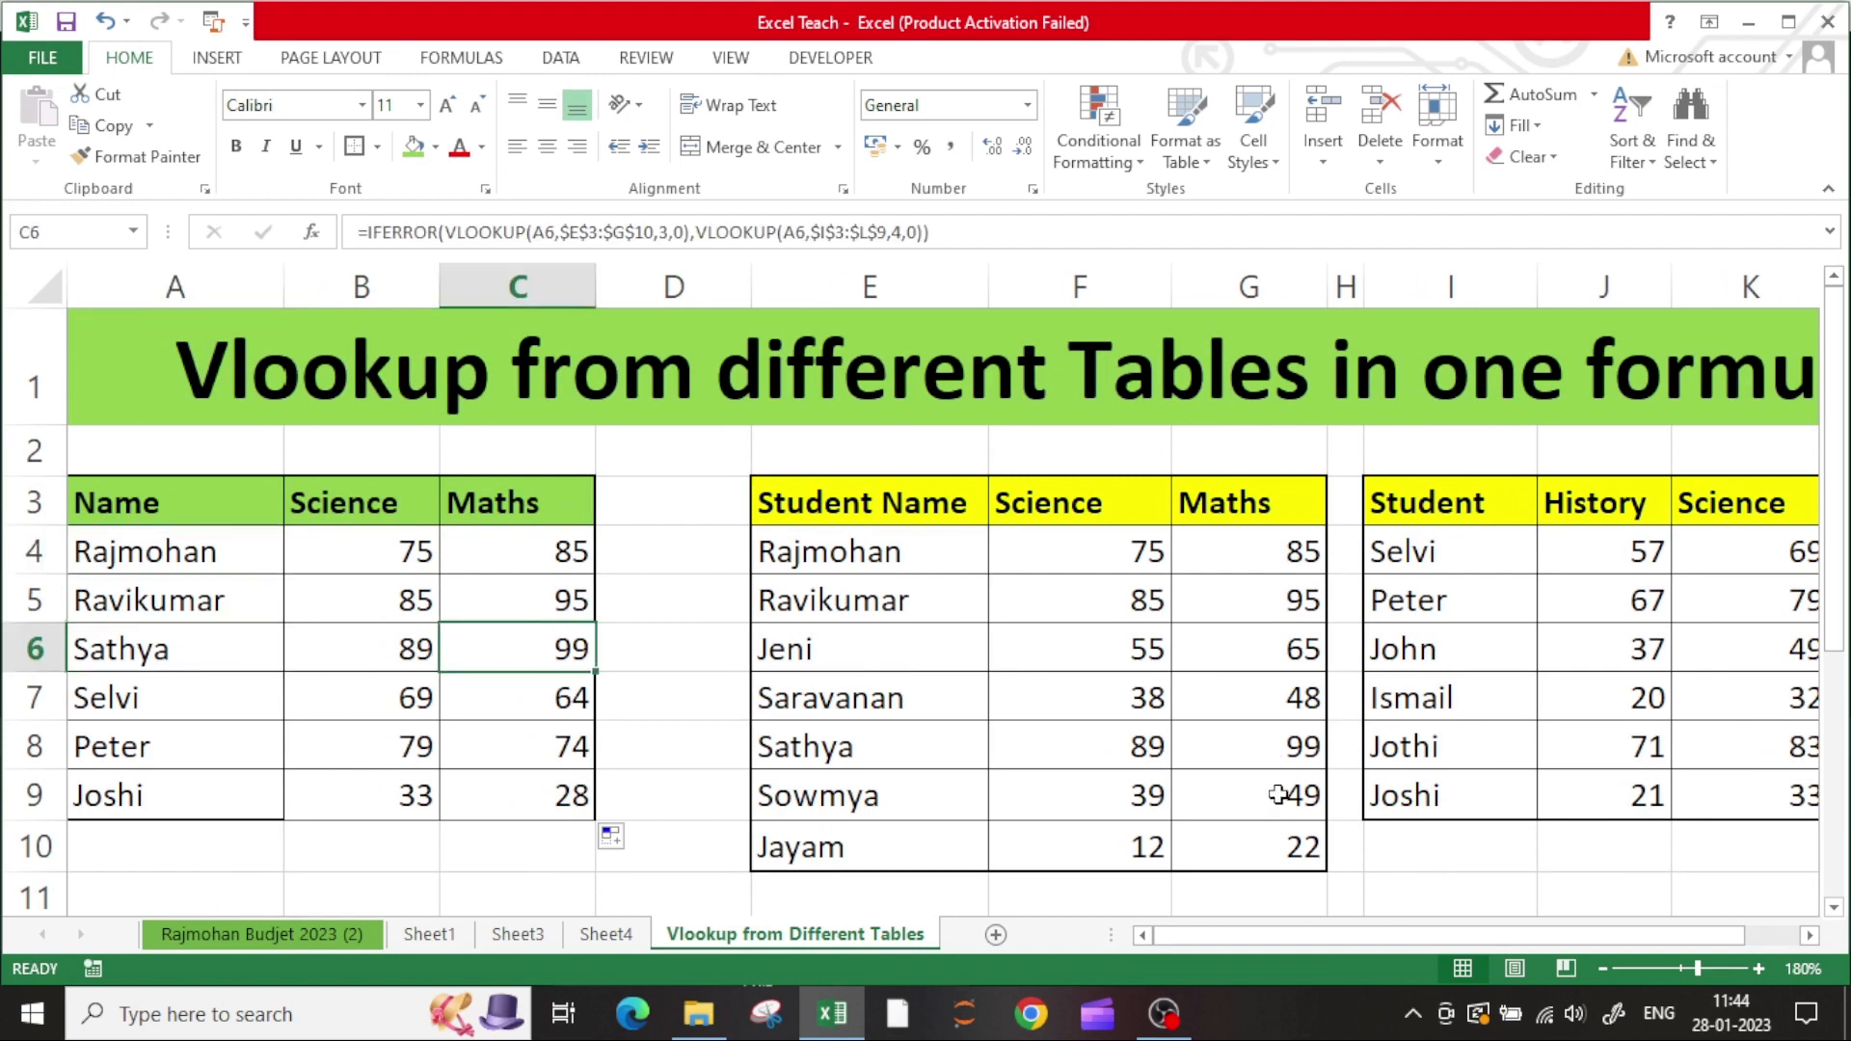
pyautogui.click(1298, 747)
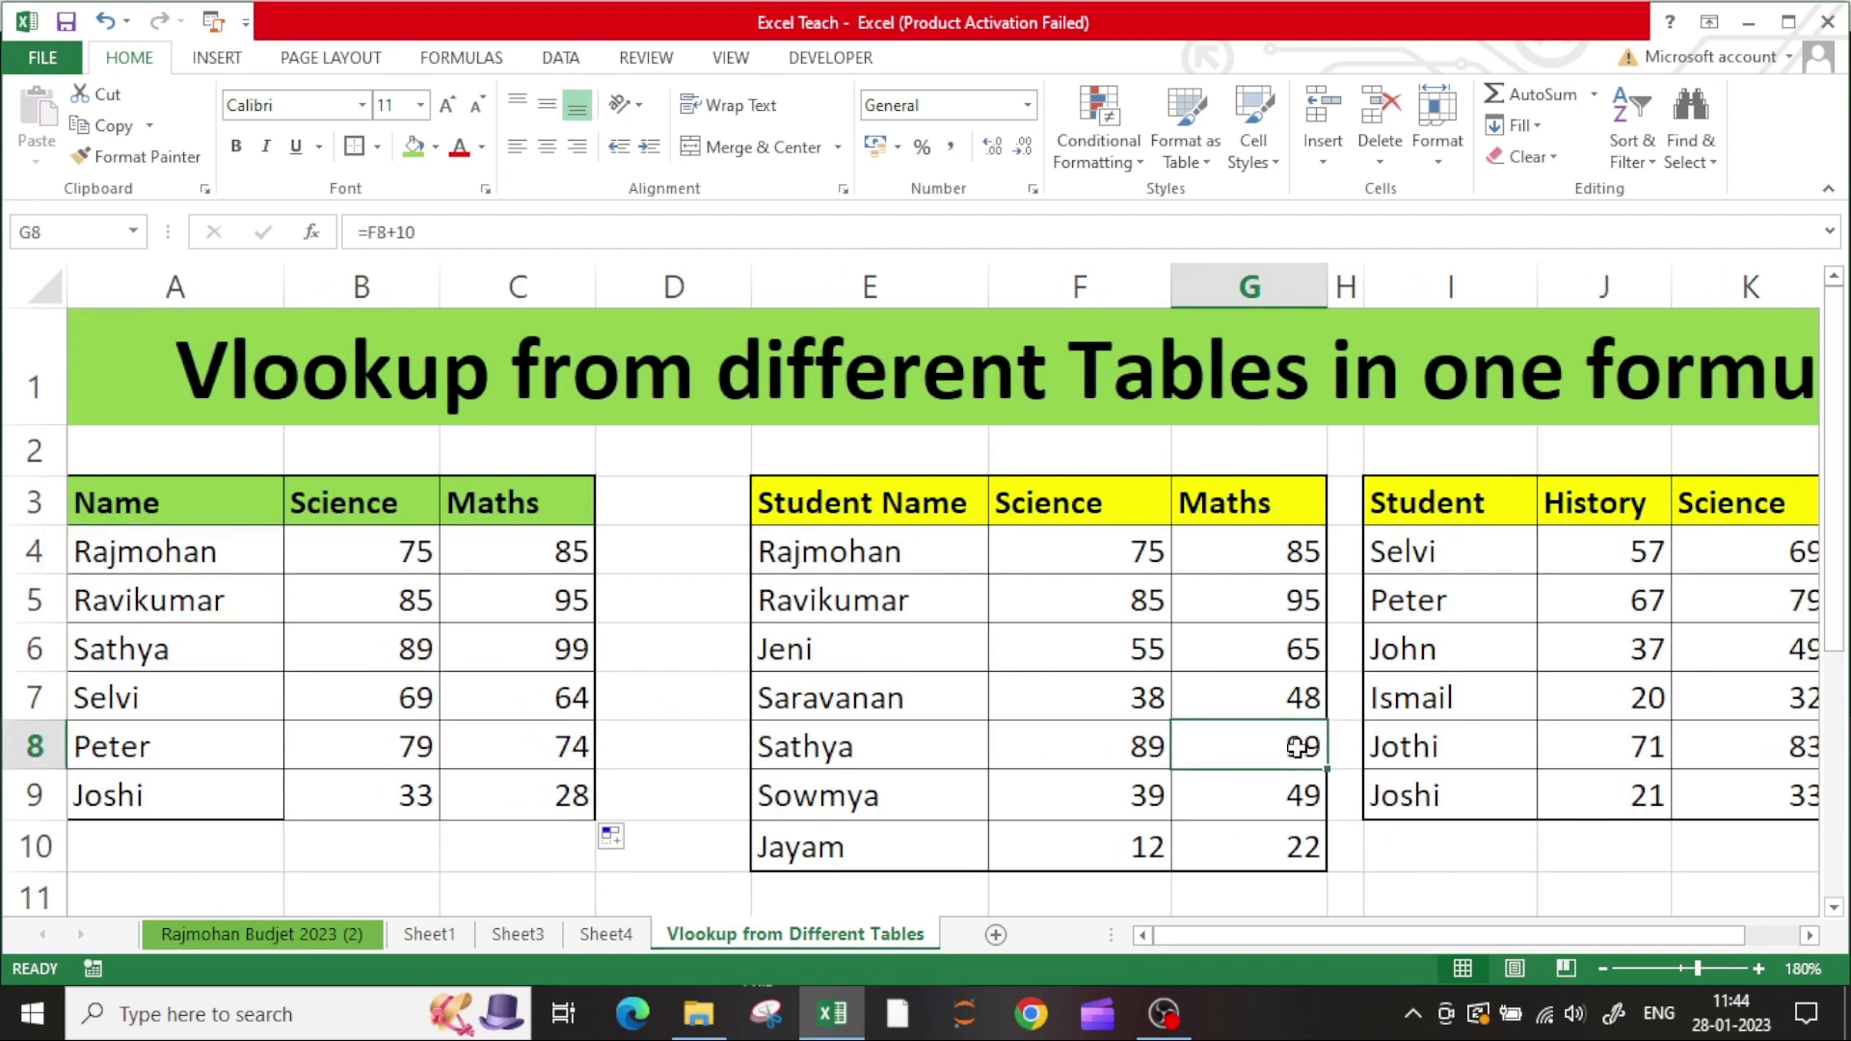
# - Compare the Maths result in C8 with the same student's Maths mark in row 5 of the second source table
pyautogui.click(124, 747)
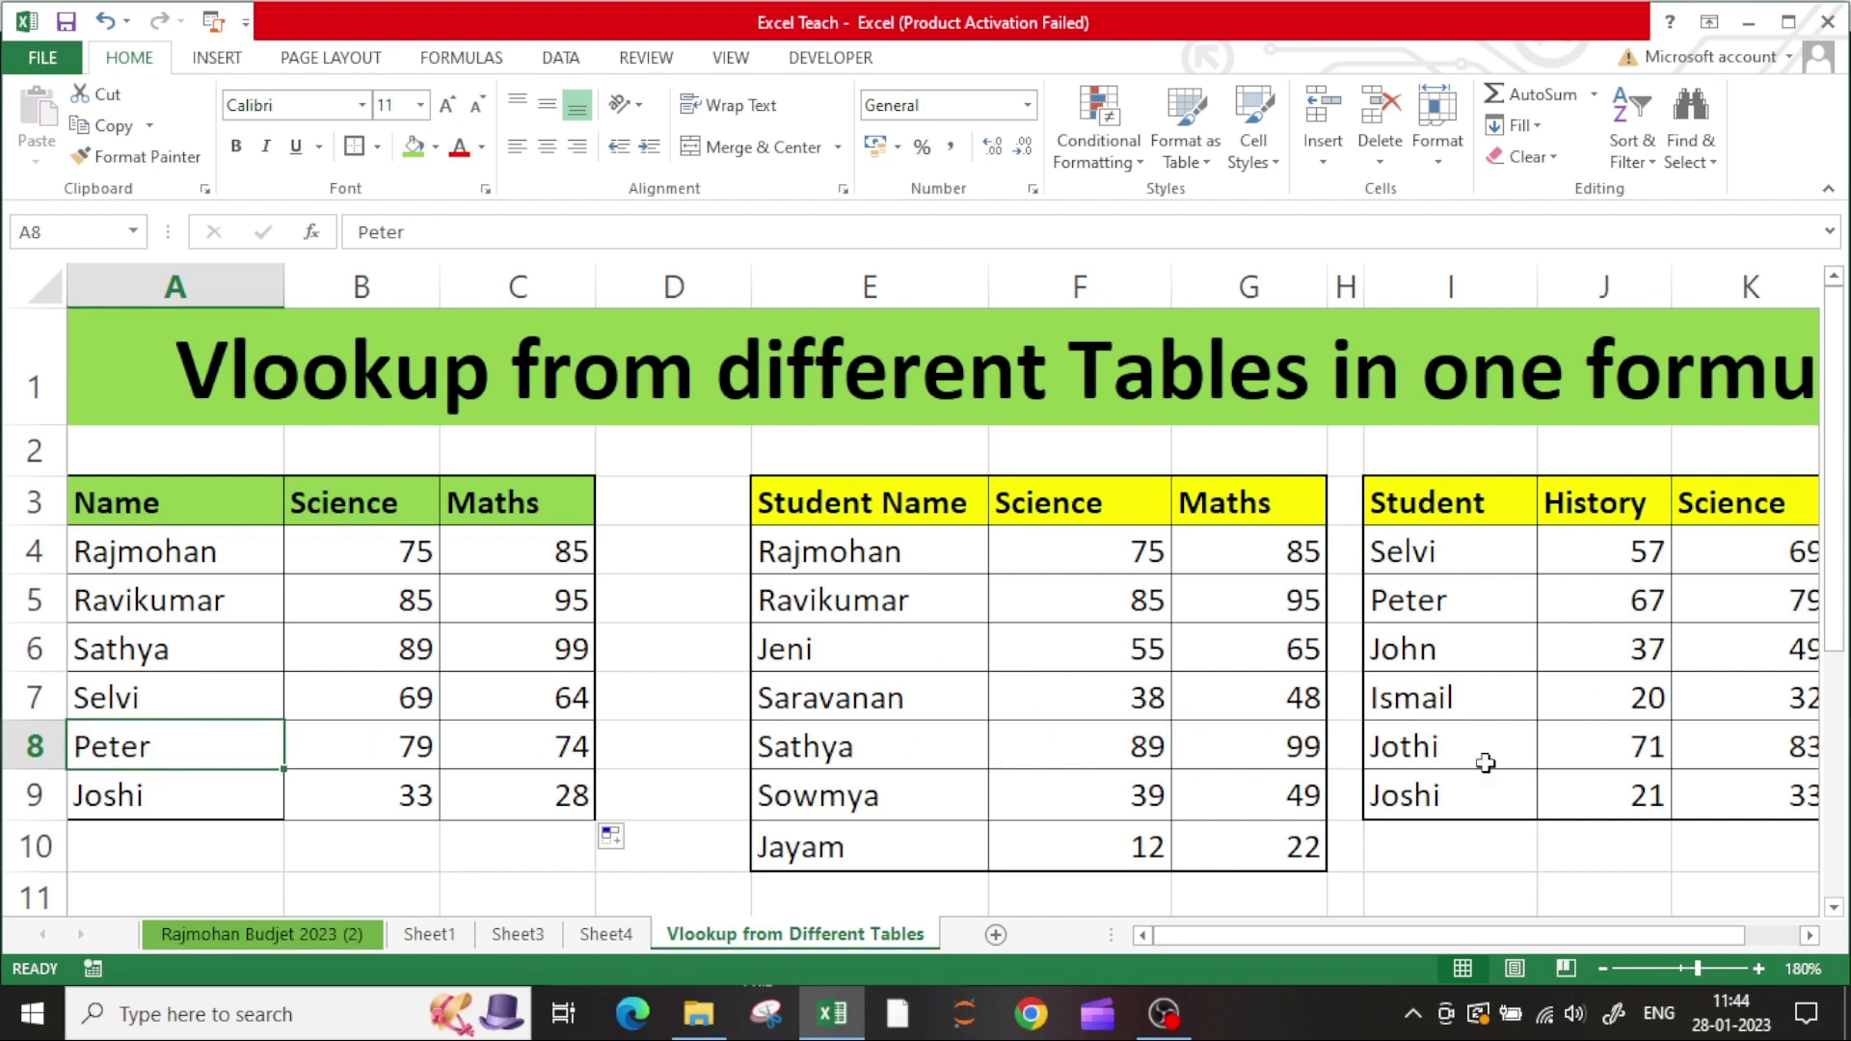
pyautogui.click(1475, 617)
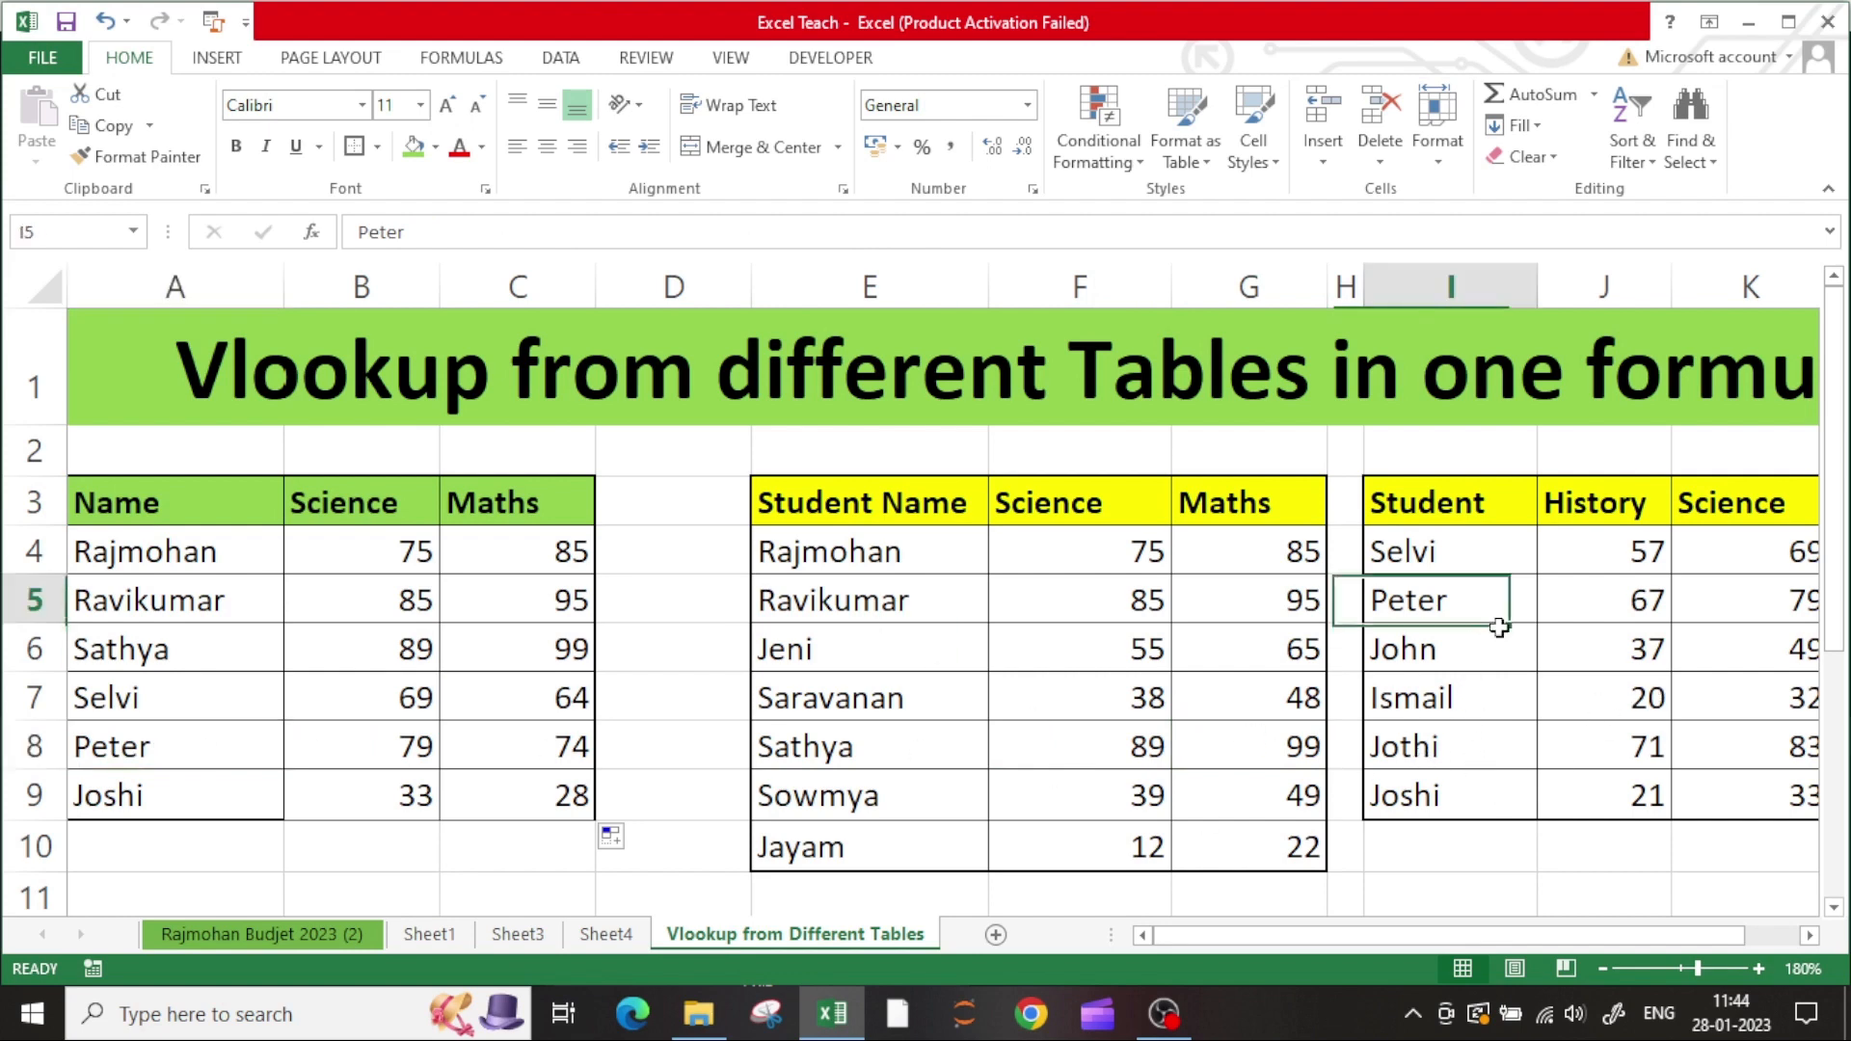
pyautogui.press('Right')
pyautogui.press('Right')
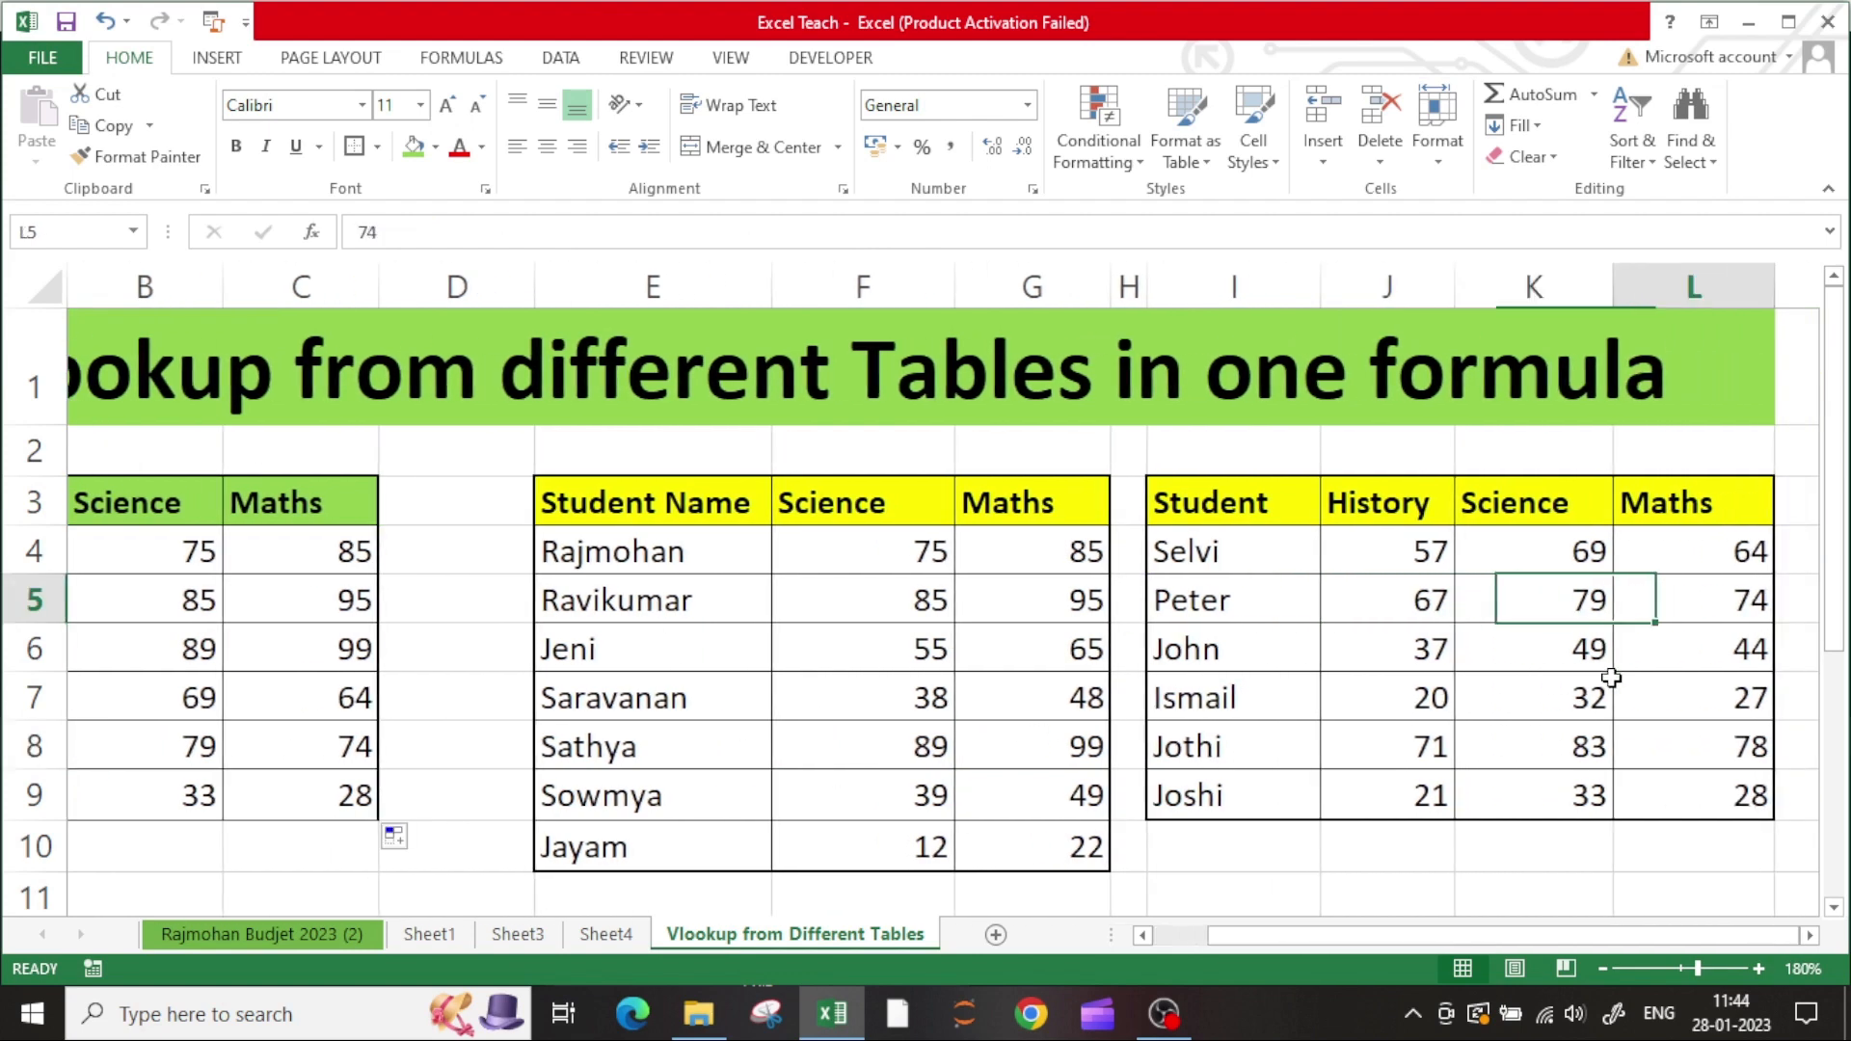
pyautogui.press('Left')
pyautogui.press('Left')
pyautogui.press('Left')
pyautogui.press('Left')
pyautogui.press('Left')
pyautogui.press('Left')
pyautogui.press('Left')
pyautogui.press('Left')
pyautogui.press('Left')
pyautogui.press('Left')
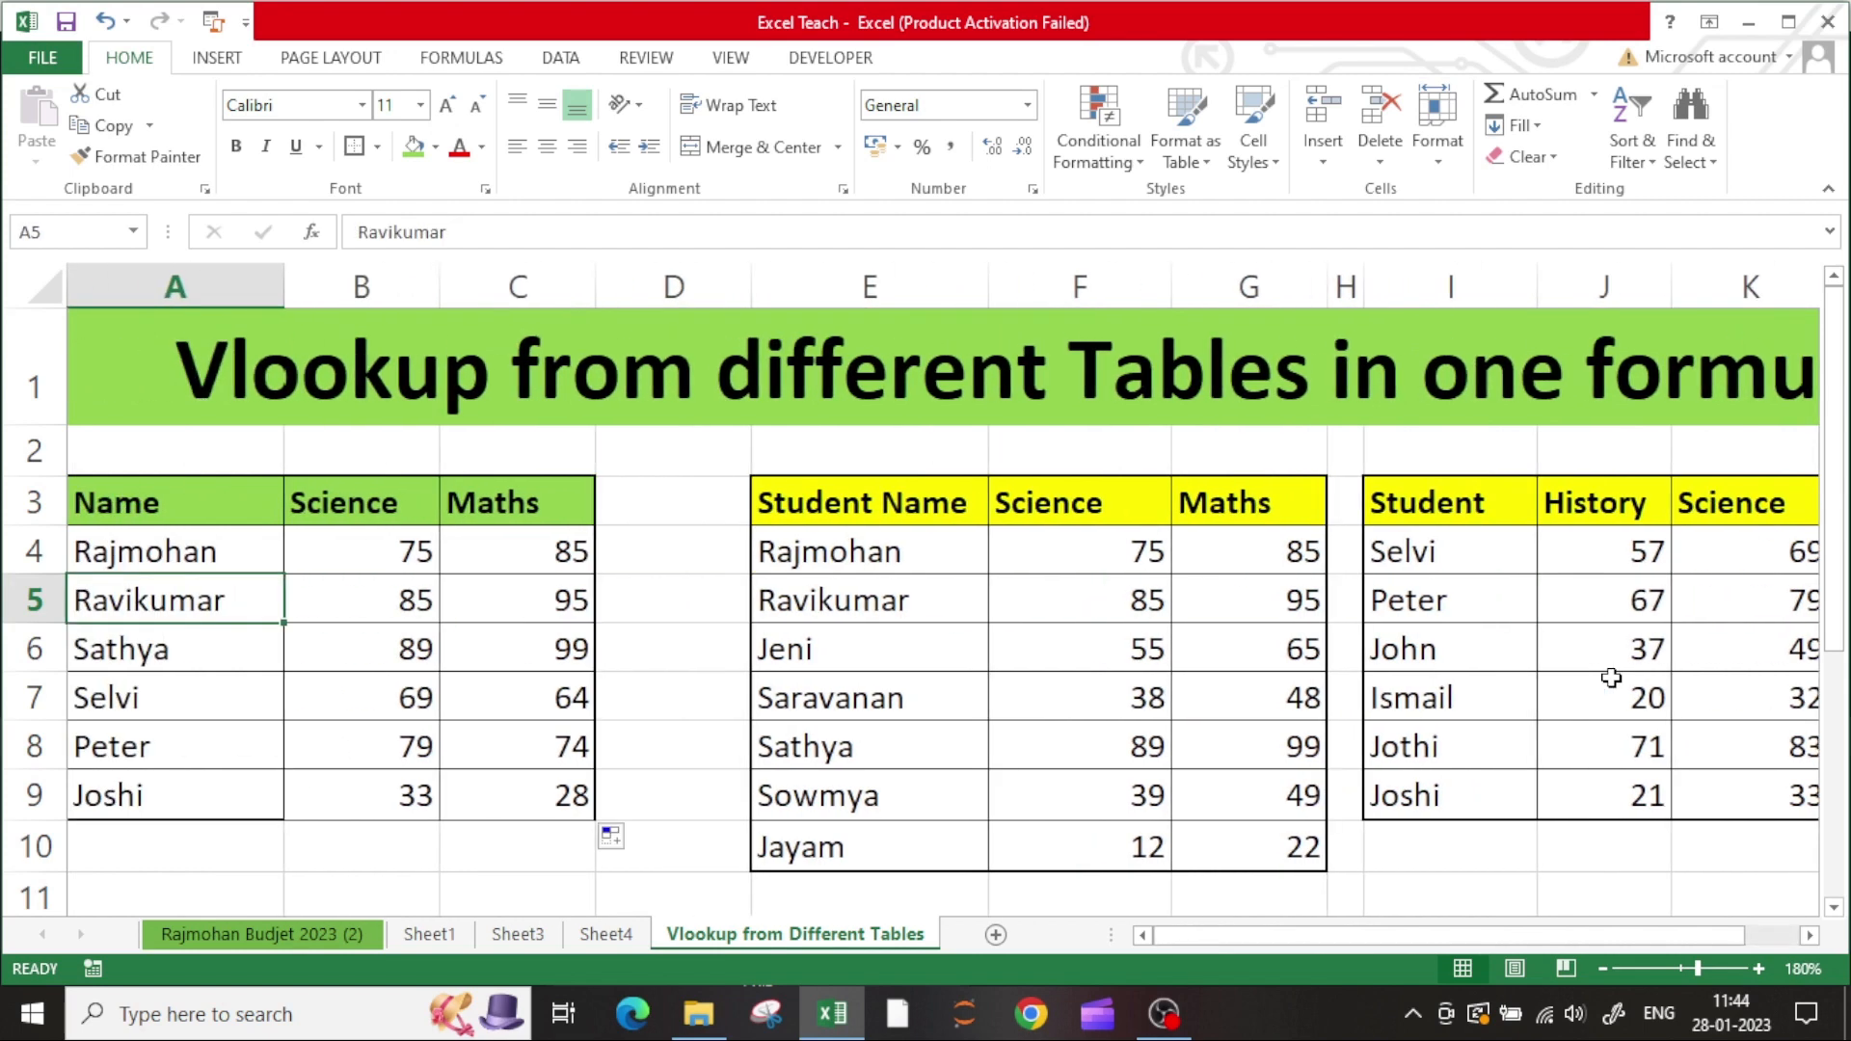
pyautogui.click(585, 758)
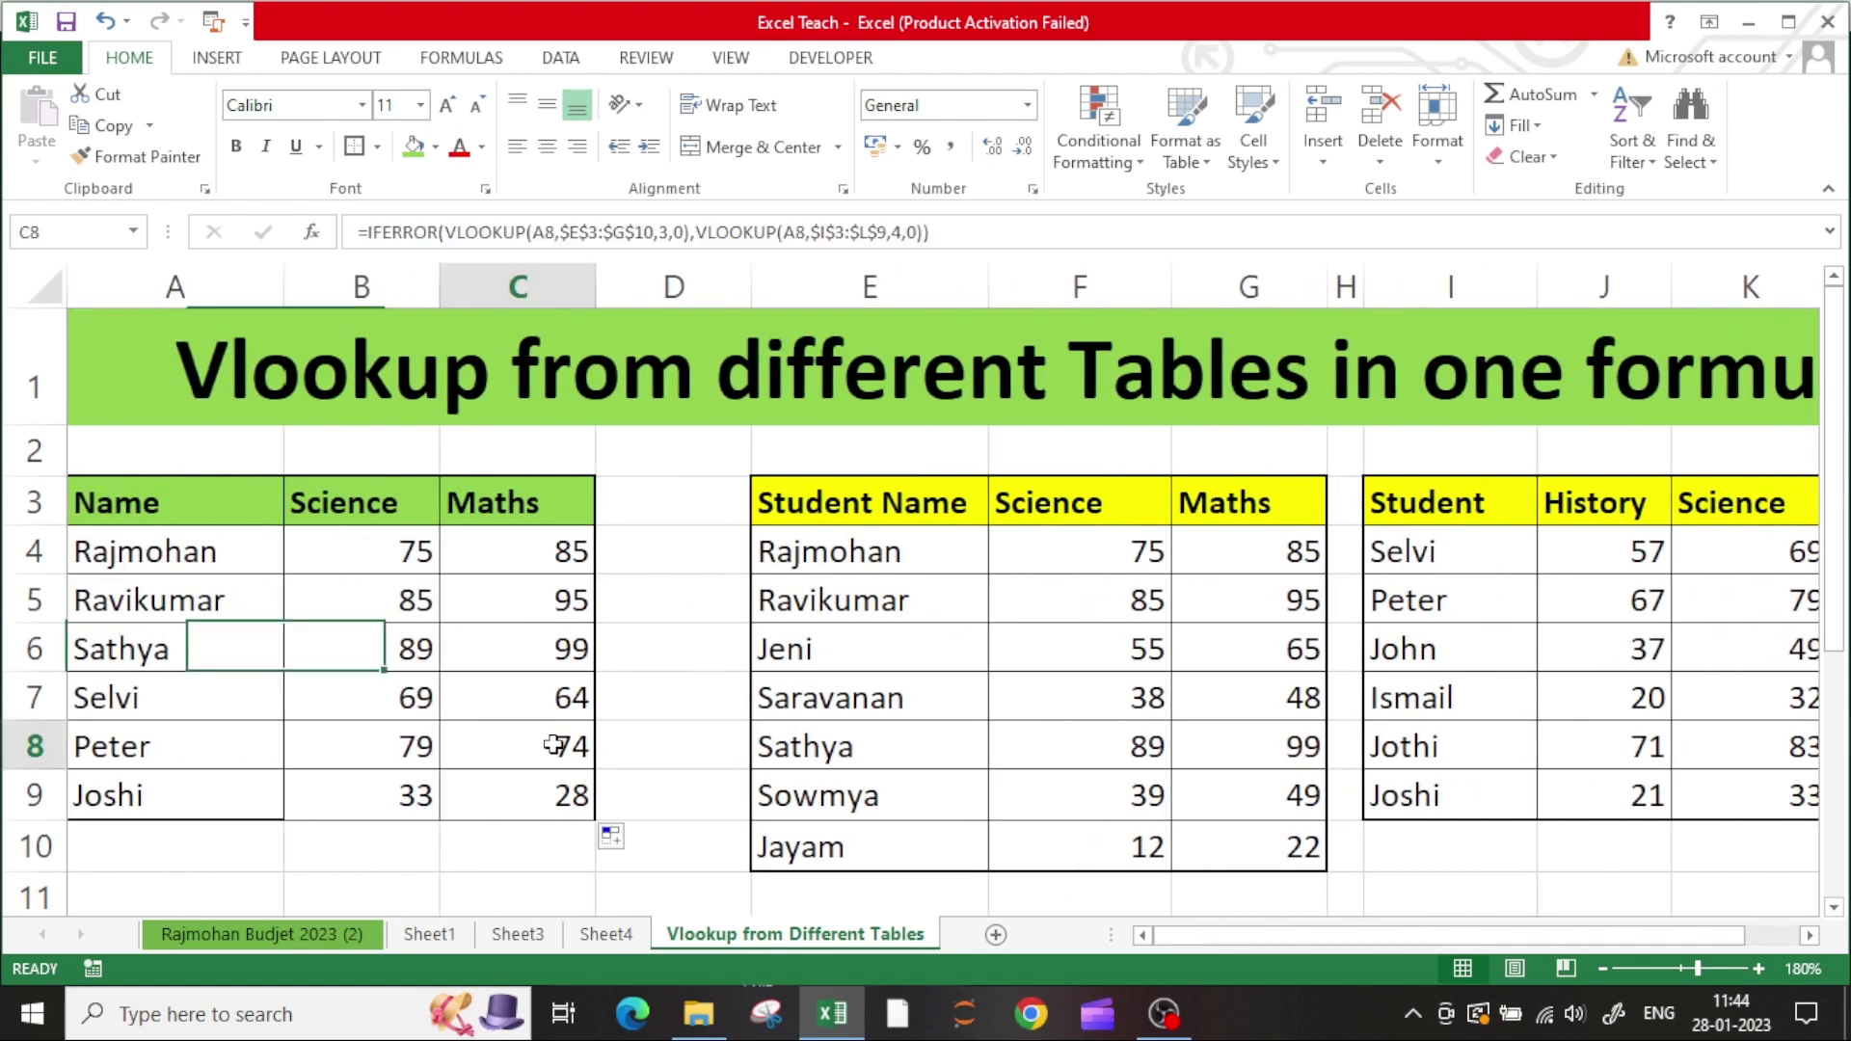